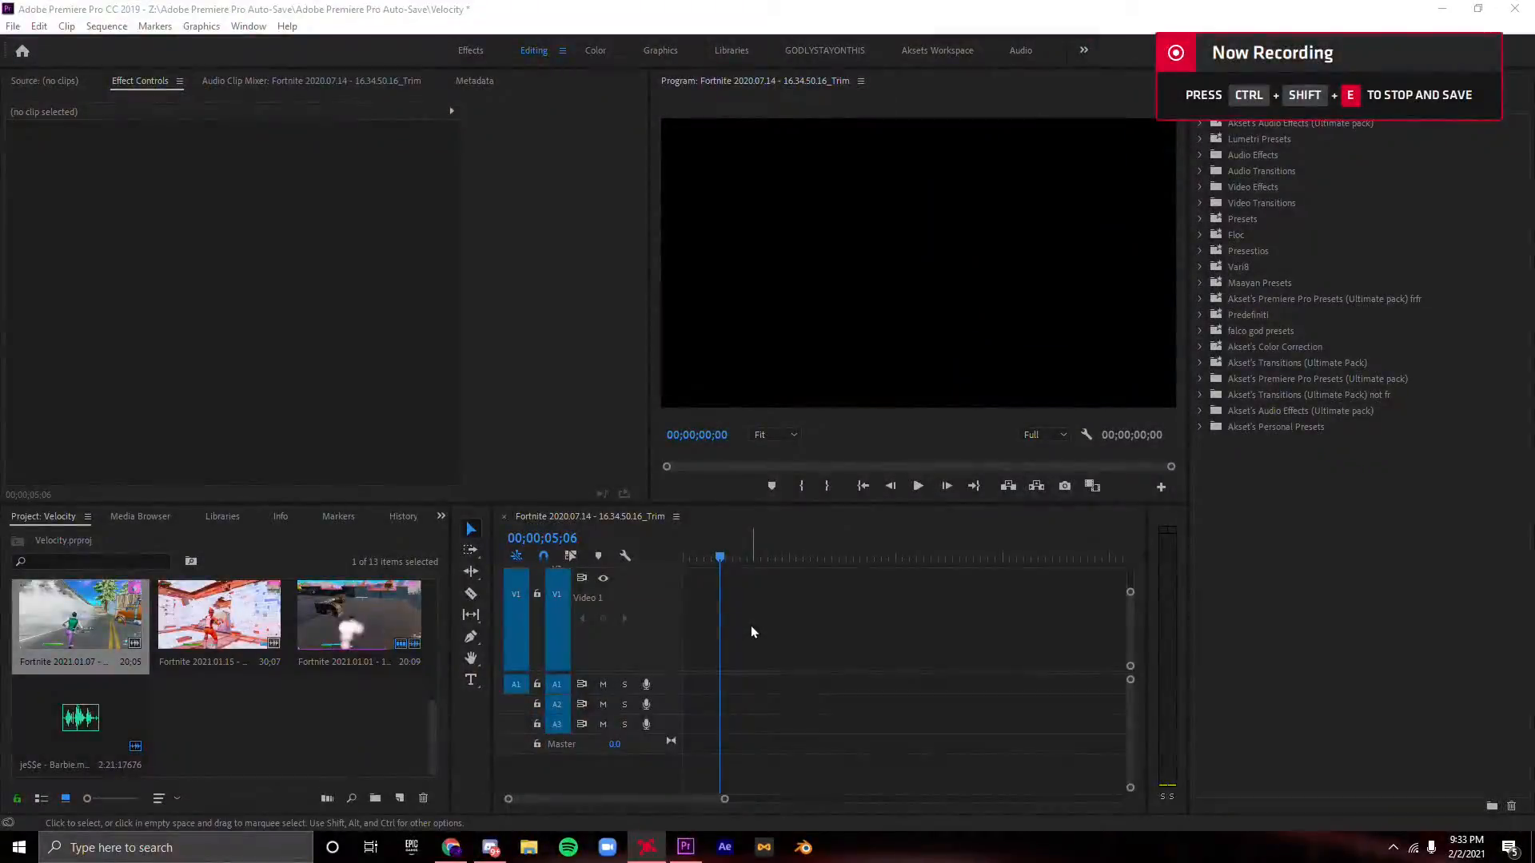
- Return the playhead to the sequence start, zoom the timeline out and adjust the video tracks to a medium height
{"action": "left_click_drag", "start_coordinate": [724, 798], "coordinate": [945, 800]}
{"action": "key", "text": "Home"}
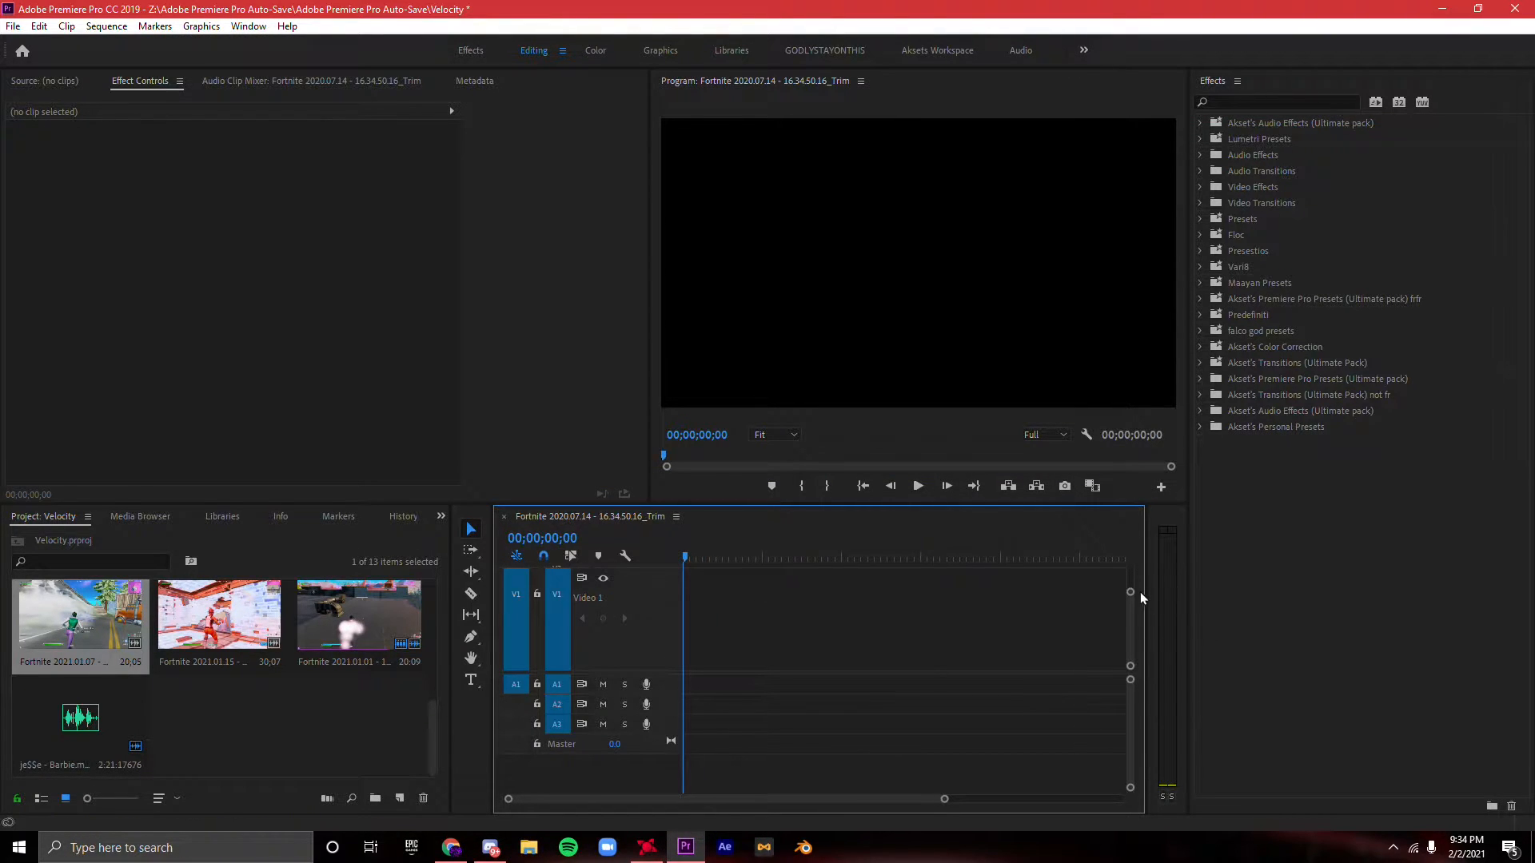
{"action": "left_click_drag", "start_coordinate": [1130, 592], "coordinate": [1172, 544]}
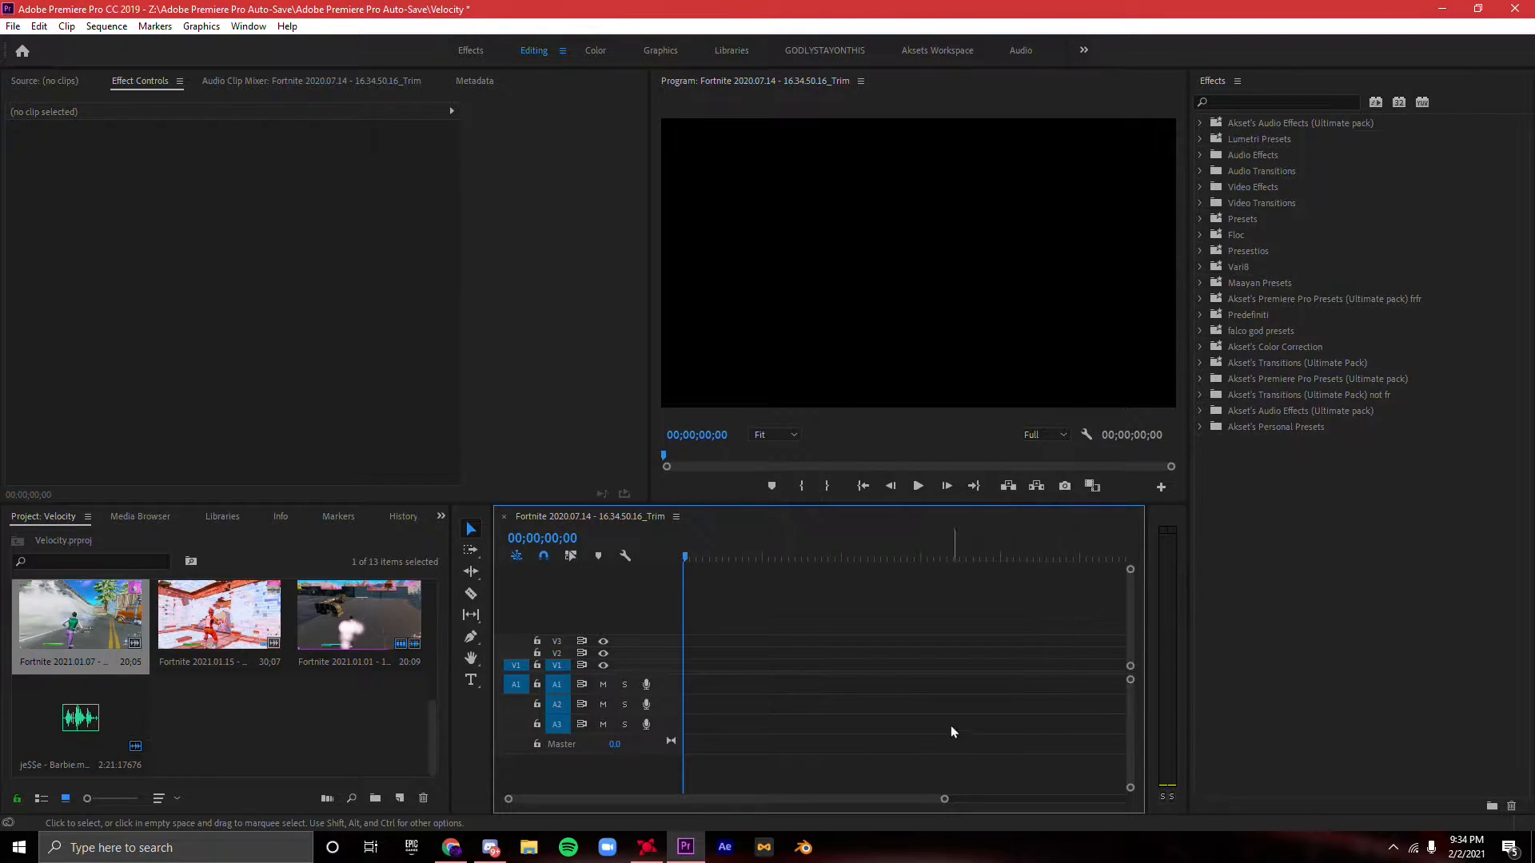
{"action": "left_click_drag", "start_coordinate": [944, 799], "coordinate": [1048, 799]}
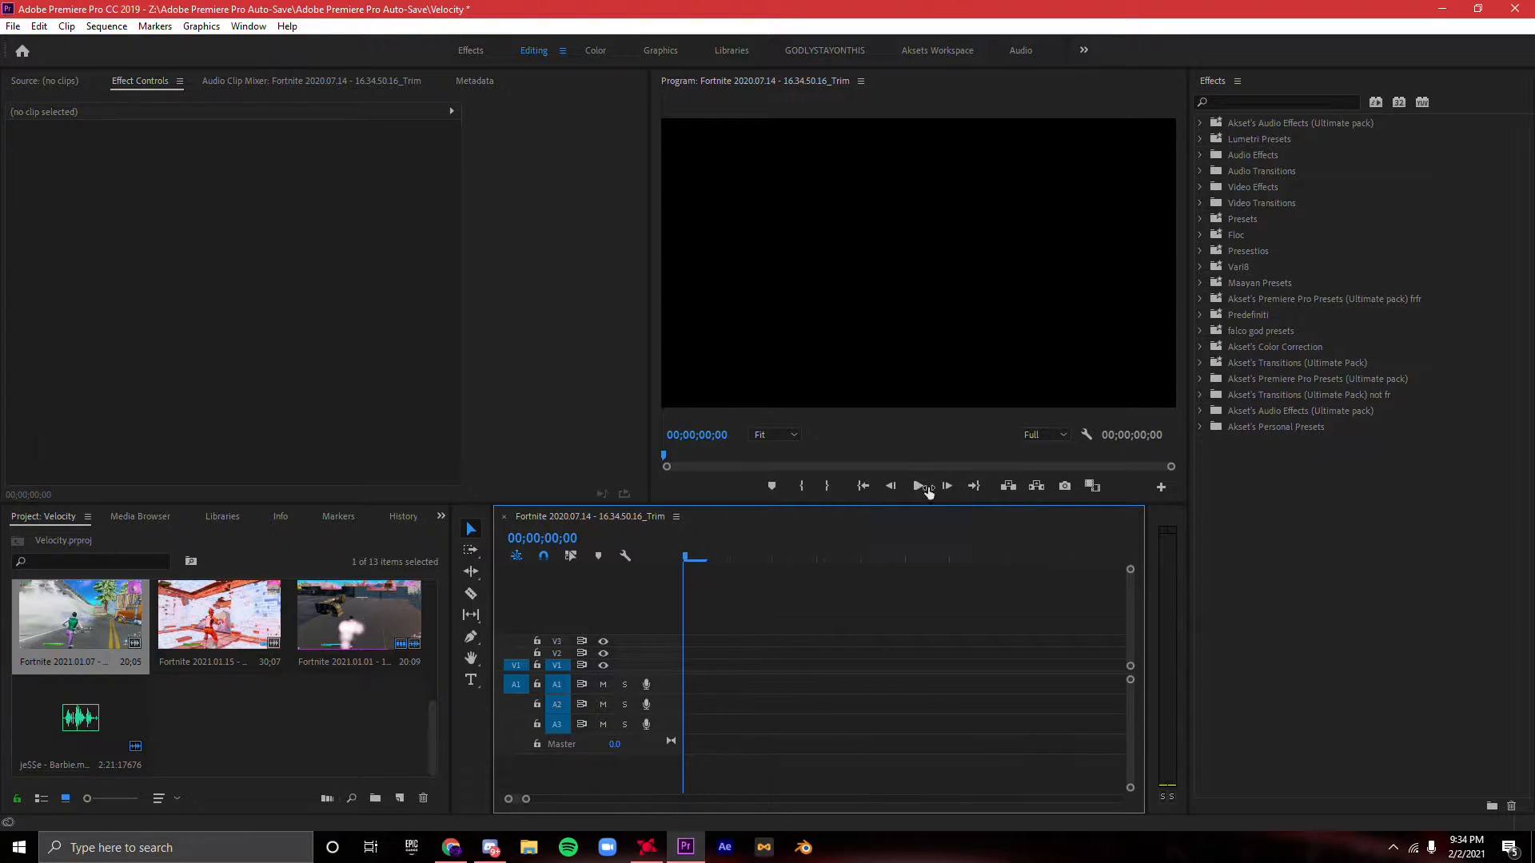
{"action": "left_click_drag", "start_coordinate": [1131, 572], "coordinate": [1156, 562]}
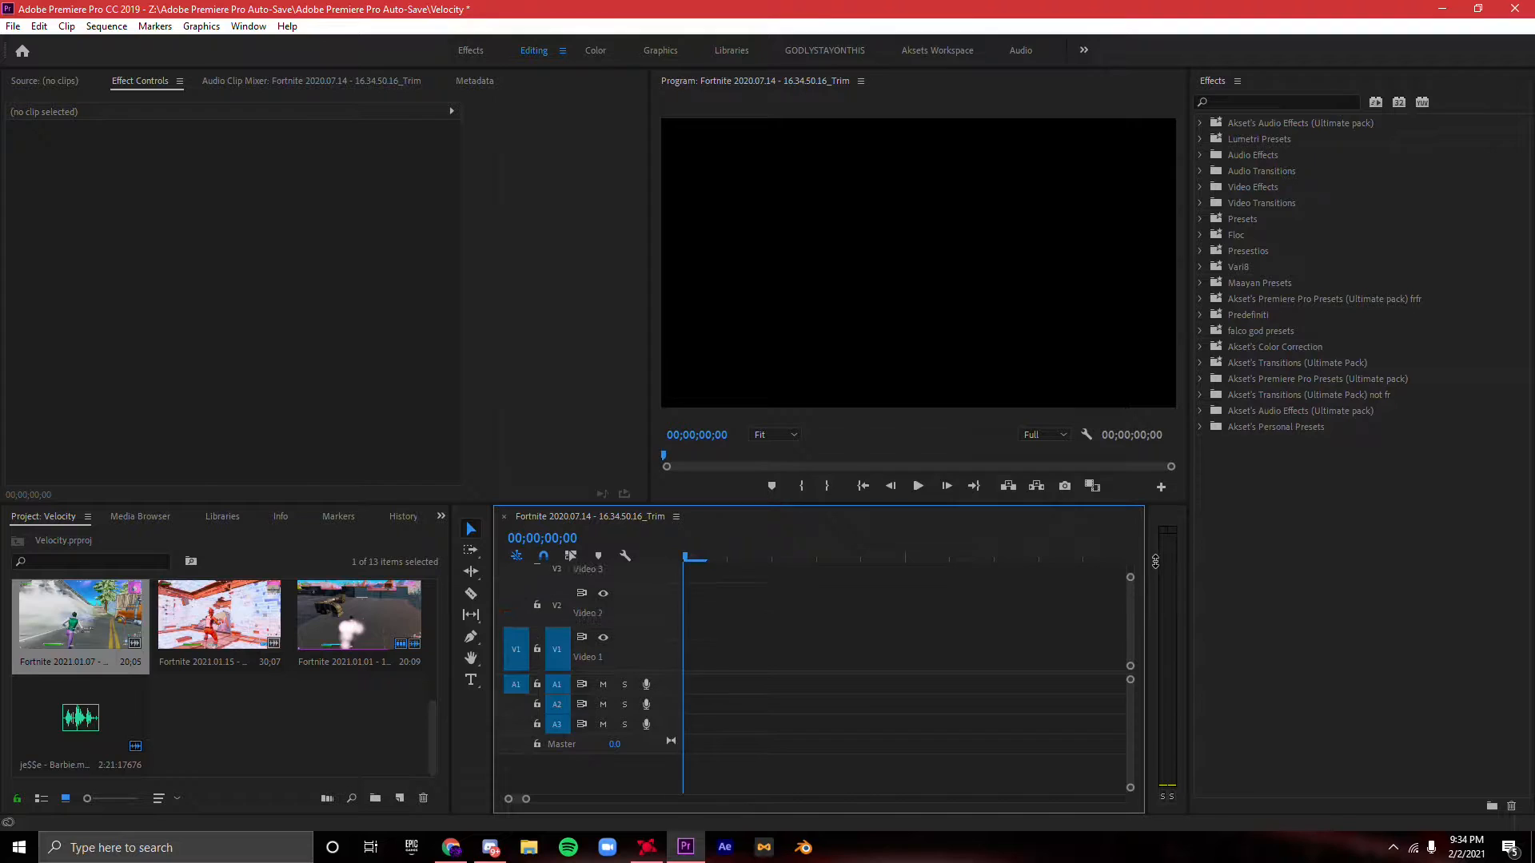
- Duplicate the Fortnite 2021.01.07, 2021.01.15 and 2021.01.01 clips in the project
{"action": "left_click", "coordinate": [228, 736]}
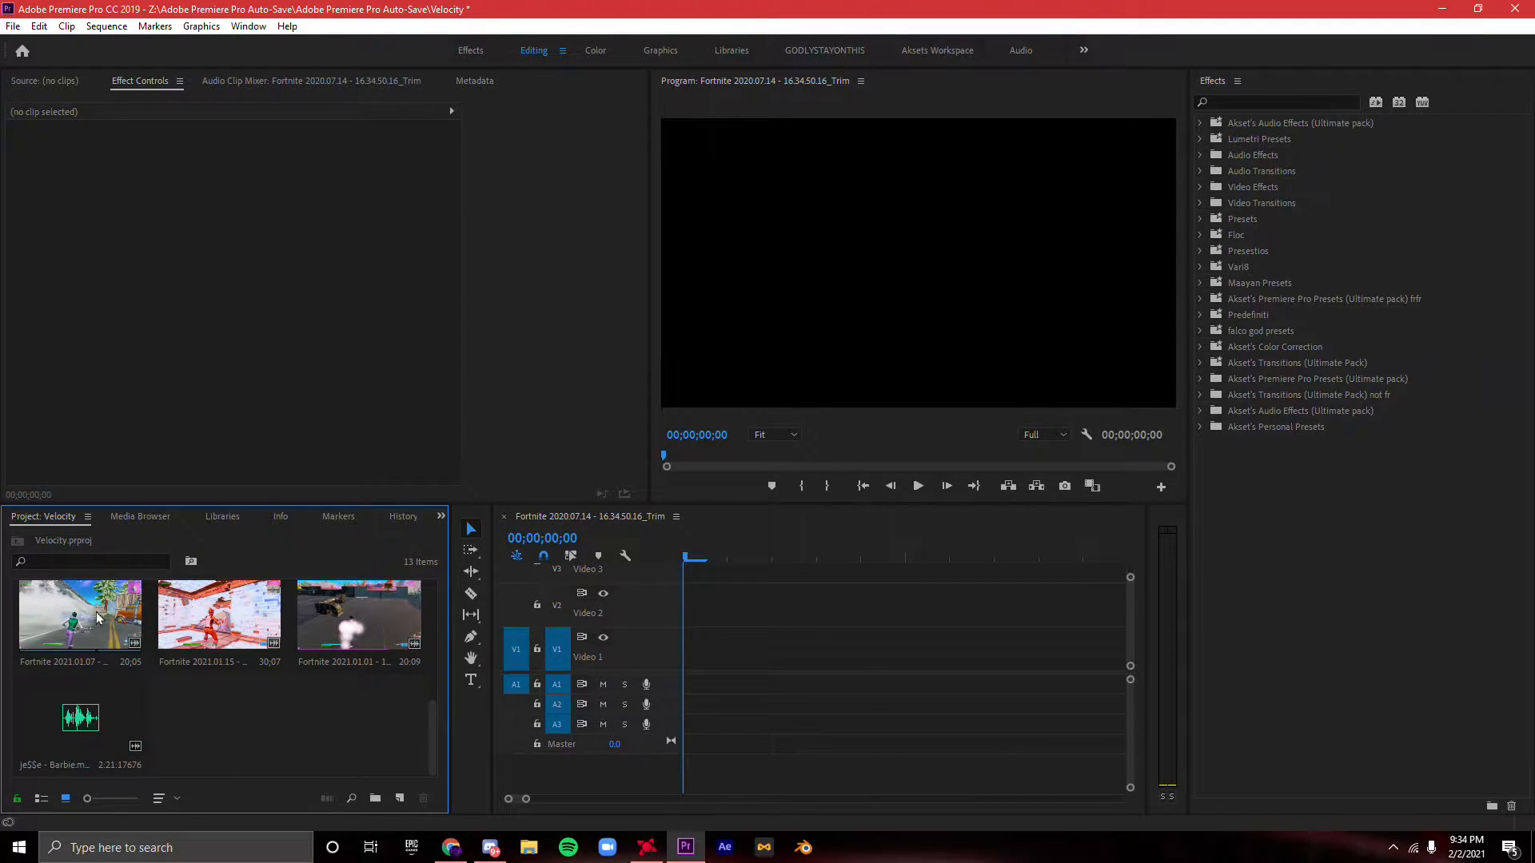
{"action": "scroll", "coordinate": [104, 636], "scroll_direction": "up", "scroll_amount": 2}
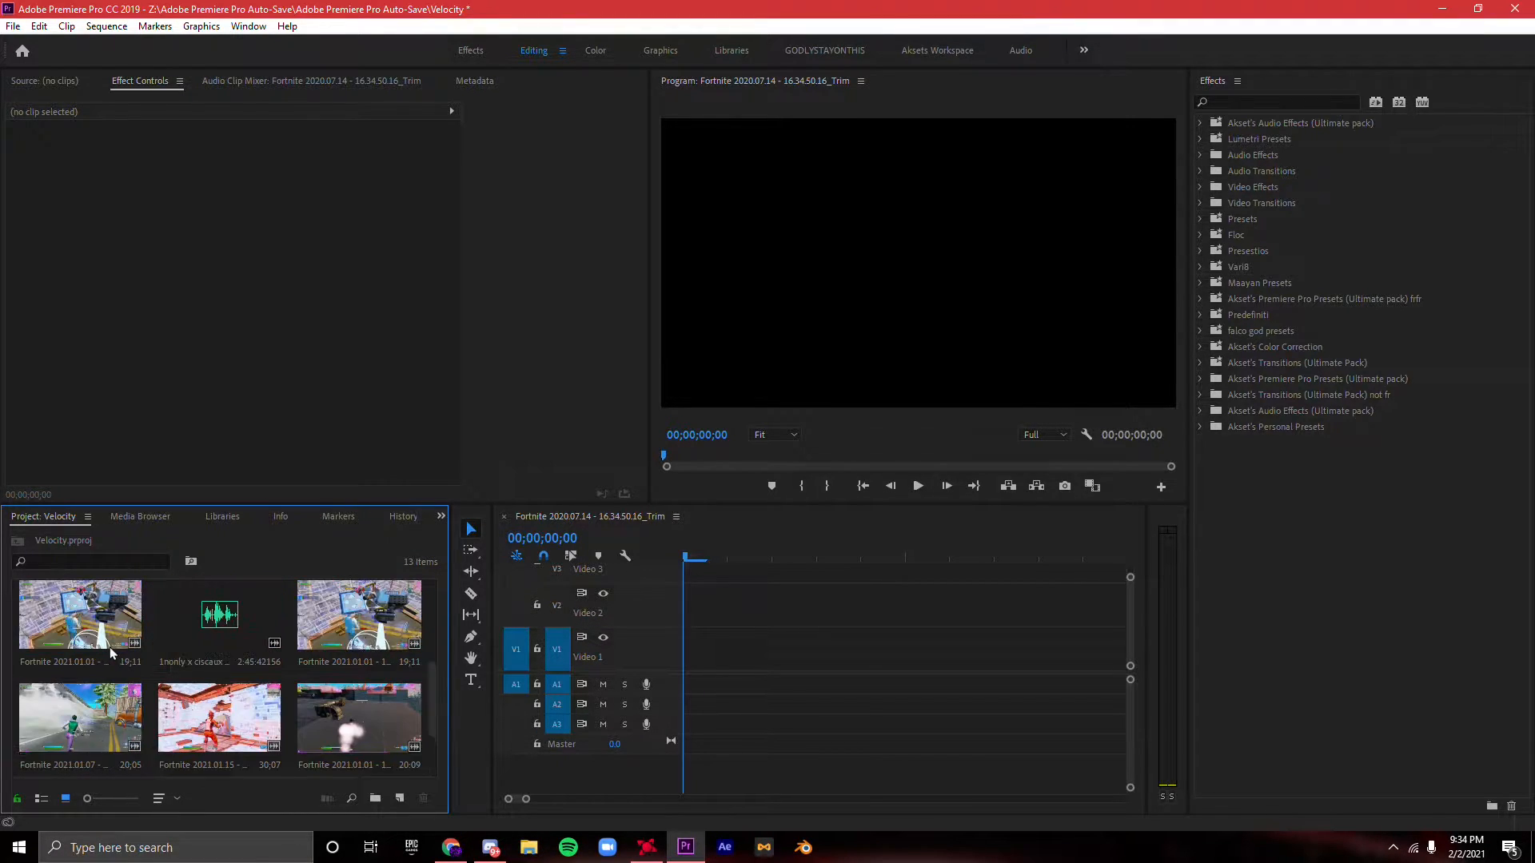
{"action": "left_click", "coordinate": [110, 727]}
{"action": "left_click", "coordinate": [209, 727], "text": "ctrl"}
{"action": "left_click_drag", "start_coordinate": [324, 728], "coordinate": [300, 710]}
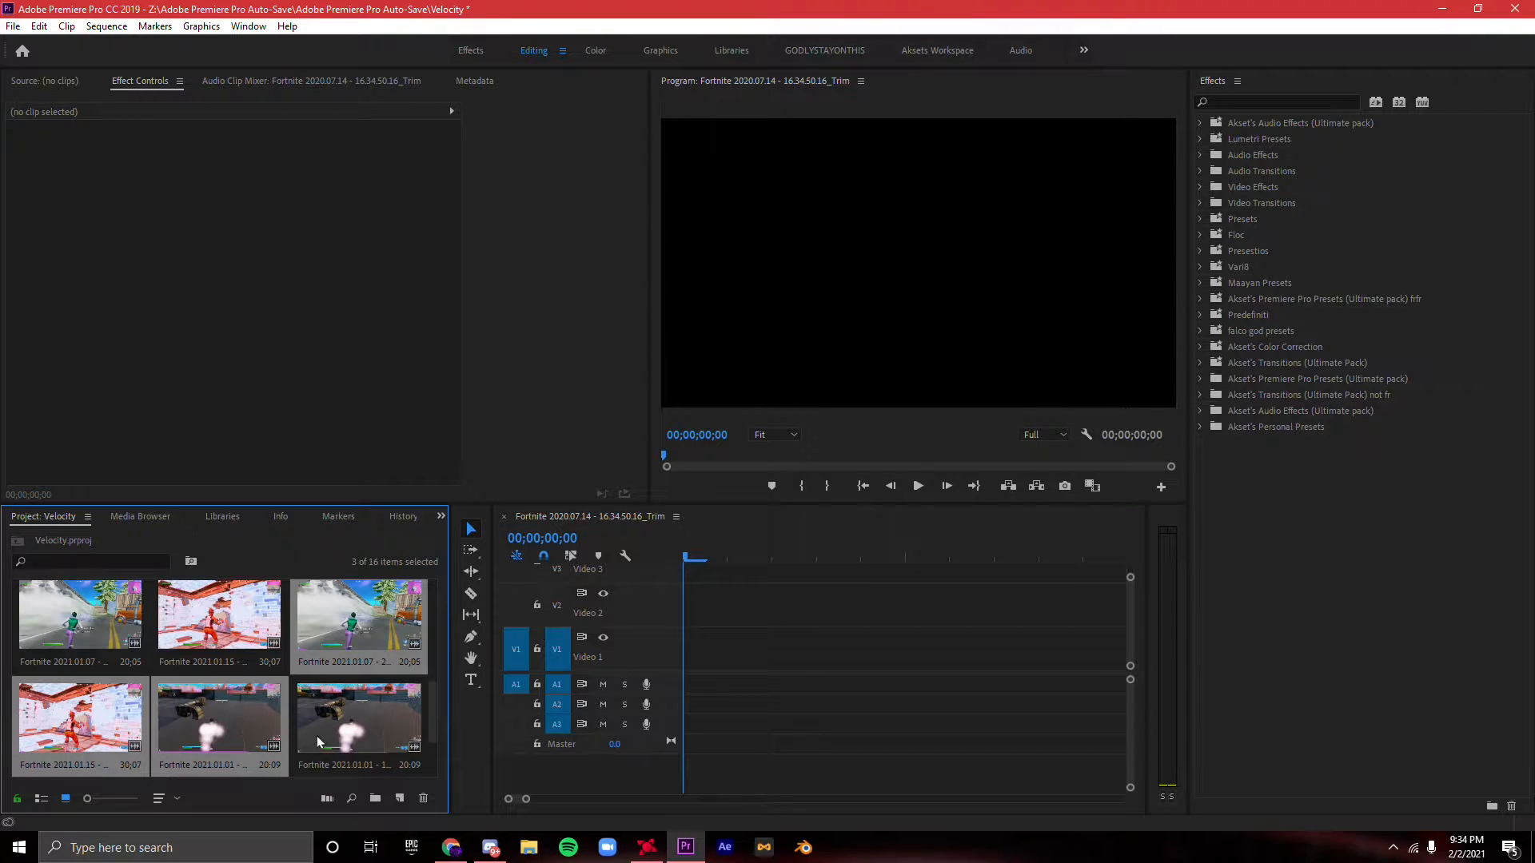
- Add the three selected Fortnite clips and jeSSe - Barbie.mp3 to the sequence, with the song on A2 and the 2021.01.15 clip starting V1
{"action": "scroll", "coordinate": [251, 750], "scroll_direction": "down", "scroll_amount": 2}
{"action": "left_click", "coordinate": [251, 750]}
{"action": "left_click", "coordinate": [101, 735]}
{"action": "left_click", "coordinate": [78, 651], "text": "ctrl"}
{"action": "left_click", "coordinate": [182, 636], "text": "ctrl"}
{"action": "scroll", "coordinate": [187, 644], "scroll_direction": "up", "scroll_amount": 2}
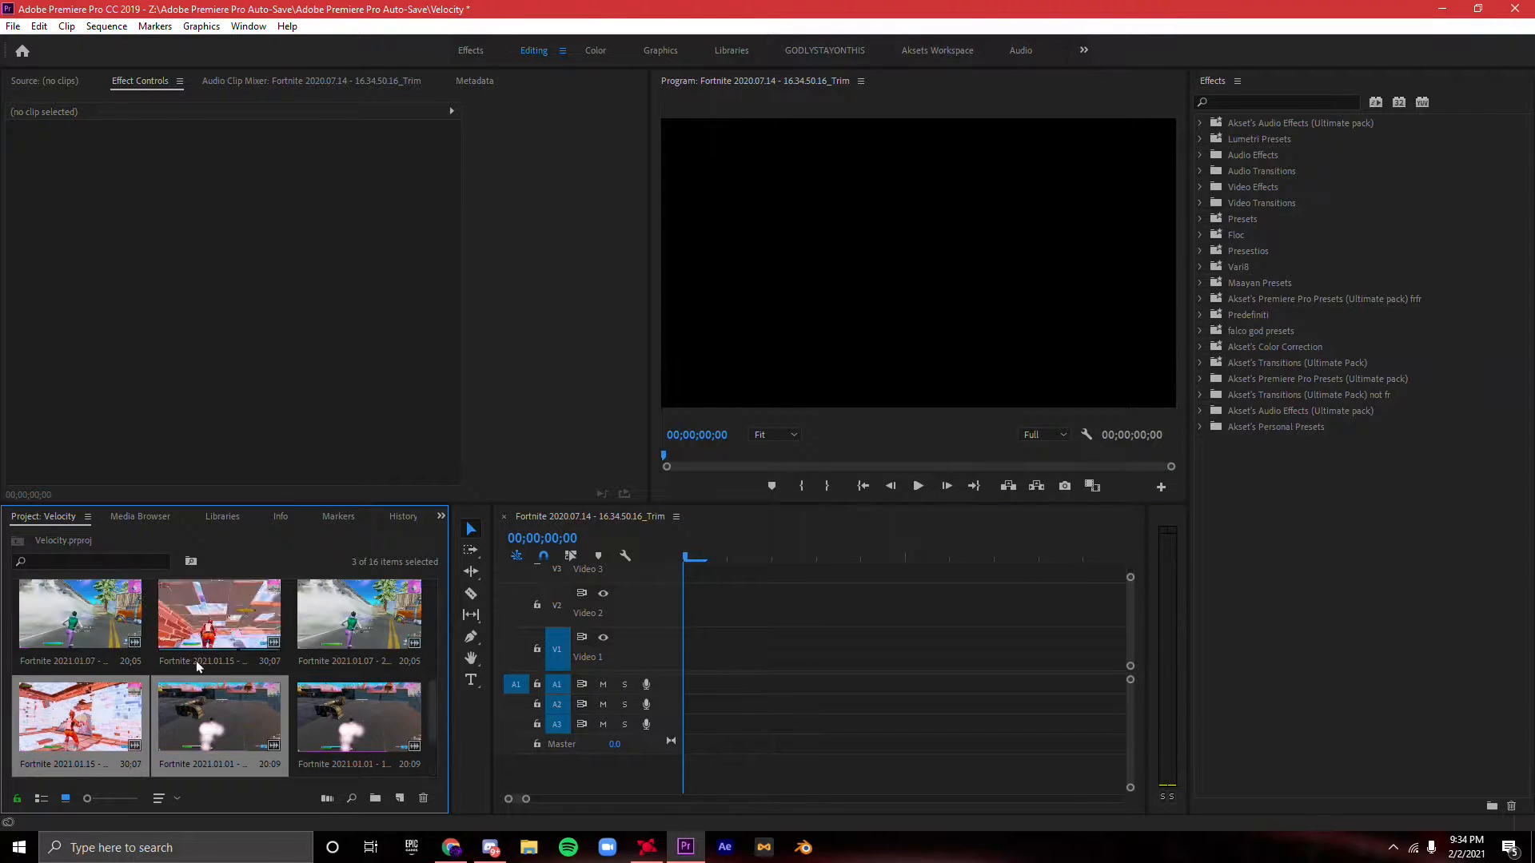
{"action": "left_click_drag", "start_coordinate": [302, 739], "coordinate": [703, 685]}
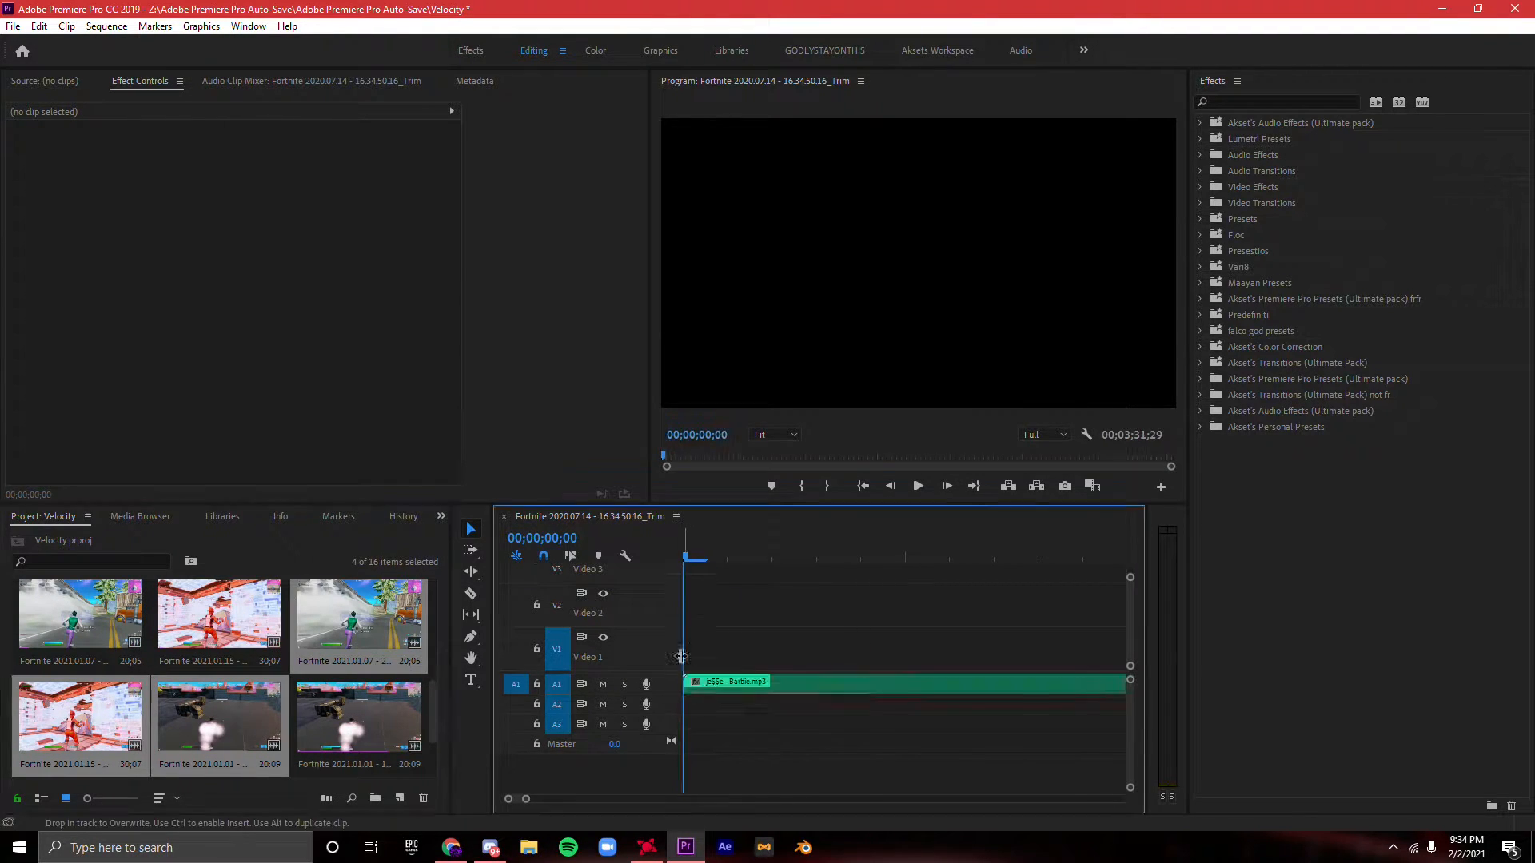
{"action": "left_click_drag", "start_coordinate": [682, 788], "coordinate": [916, 711]}
{"action": "left_click_drag", "start_coordinate": [915, 659], "coordinate": [722, 711]}
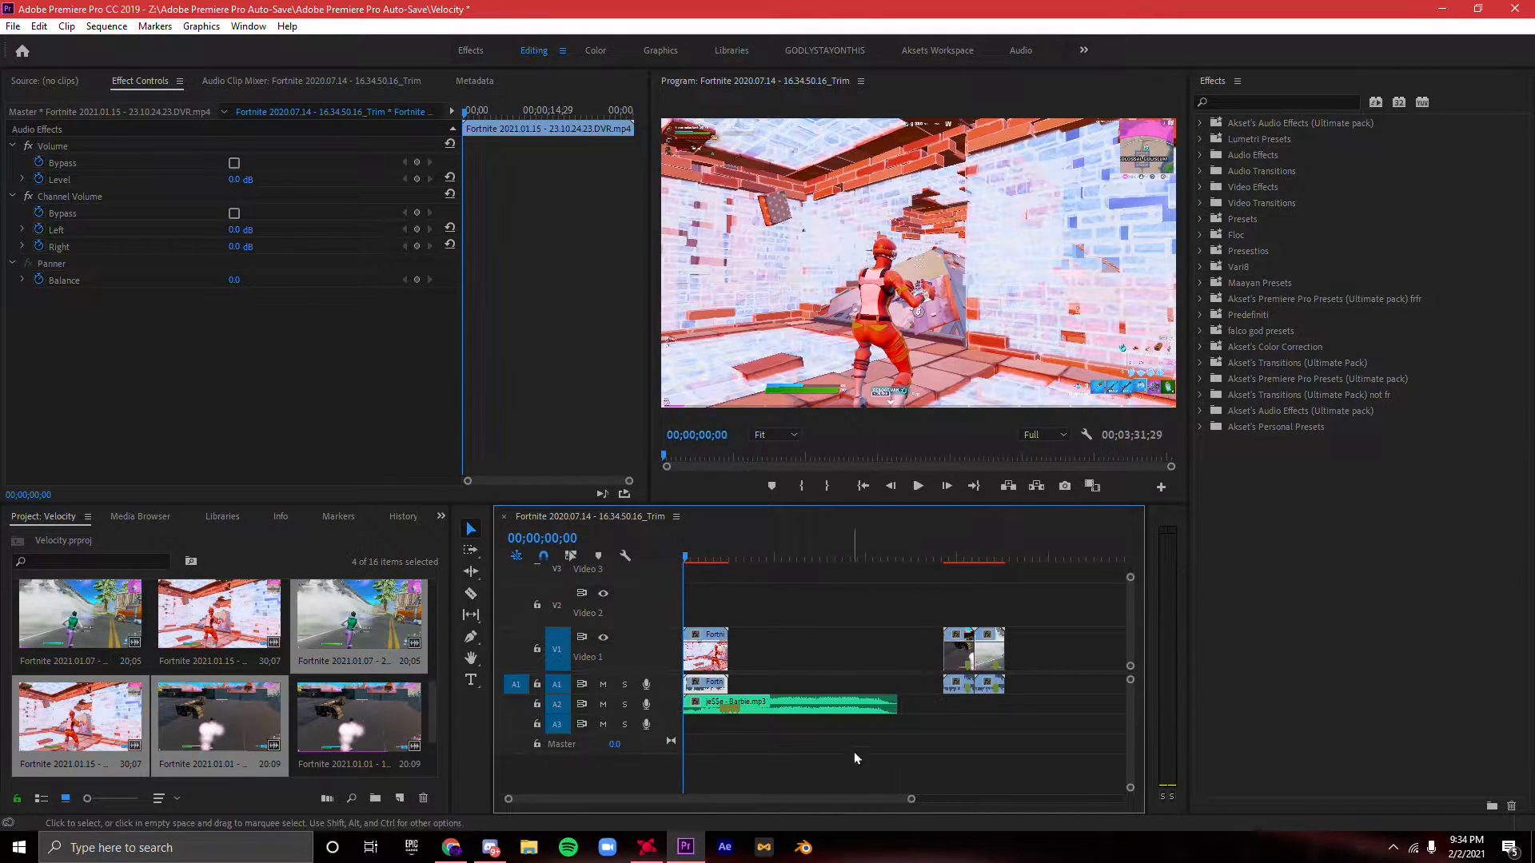
- Delete the Fortnite 2021.01.15 clip's video and audio from the timeline and move the 2021.01.01 clip to the sequence start
{"action": "left_click_drag", "start_coordinate": [911, 799], "coordinate": [688, 799]}
{"action": "left_click_drag", "start_coordinate": [709, 561], "coordinate": [845, 557]}
{"action": "left_click", "coordinate": [804, 664]}
{"action": "left_click_drag", "start_coordinate": [688, 799], "coordinate": [932, 799]}
{"action": "key", "text": "Delete"}
{"action": "left_click", "coordinate": [762, 709]}
{"action": "key", "text": "Delete"}
{"action": "key", "text": "ctrl+z"}
{"action": "left_click", "coordinate": [774, 685]}
{"action": "key", "text": "Delete"}
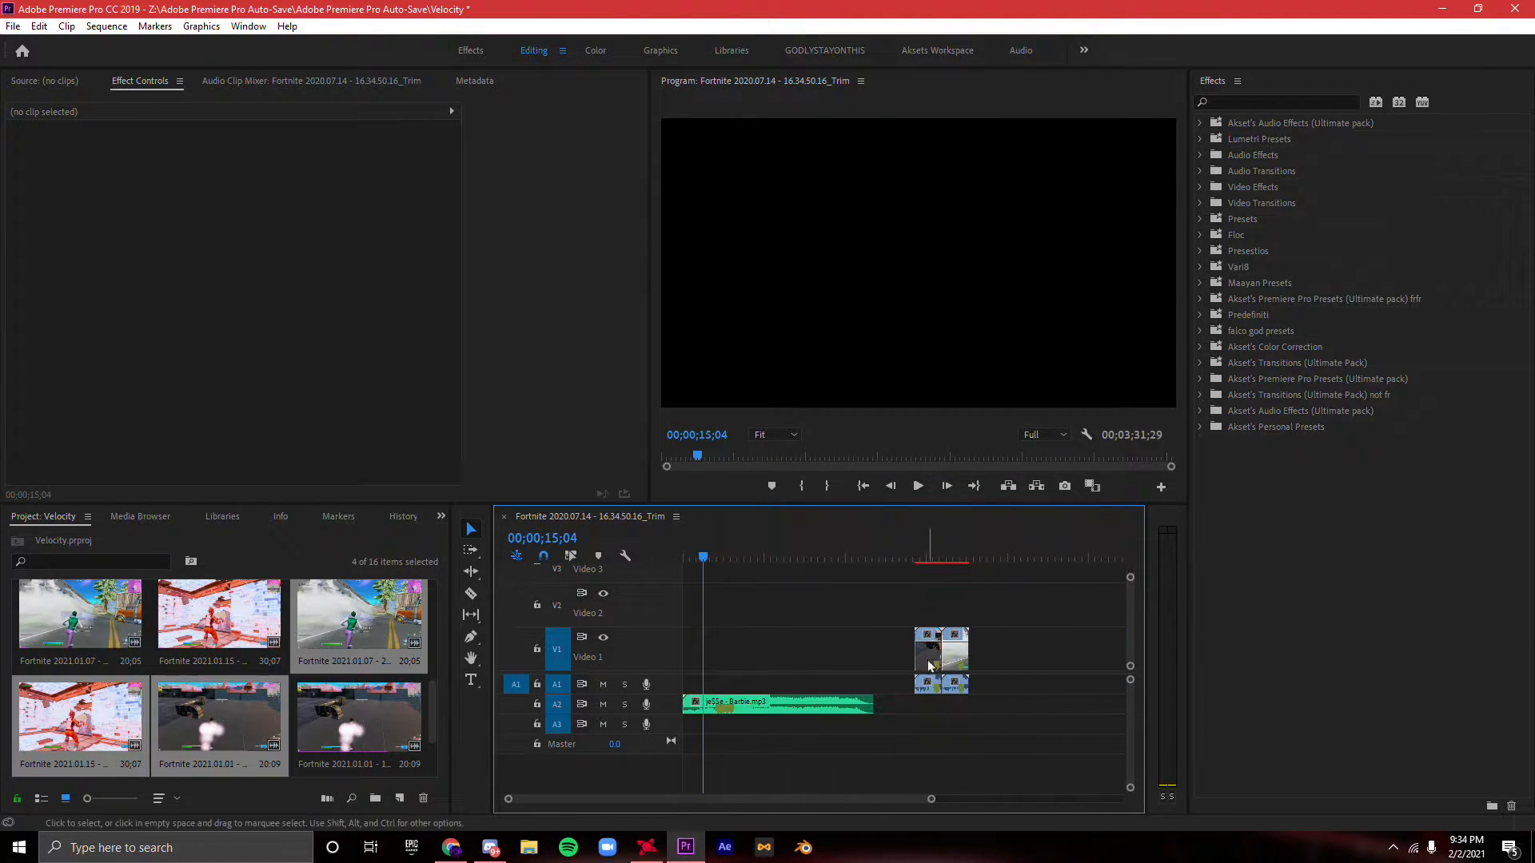
{"action": "left_click_drag", "start_coordinate": [930, 666], "coordinate": [634, 669]}
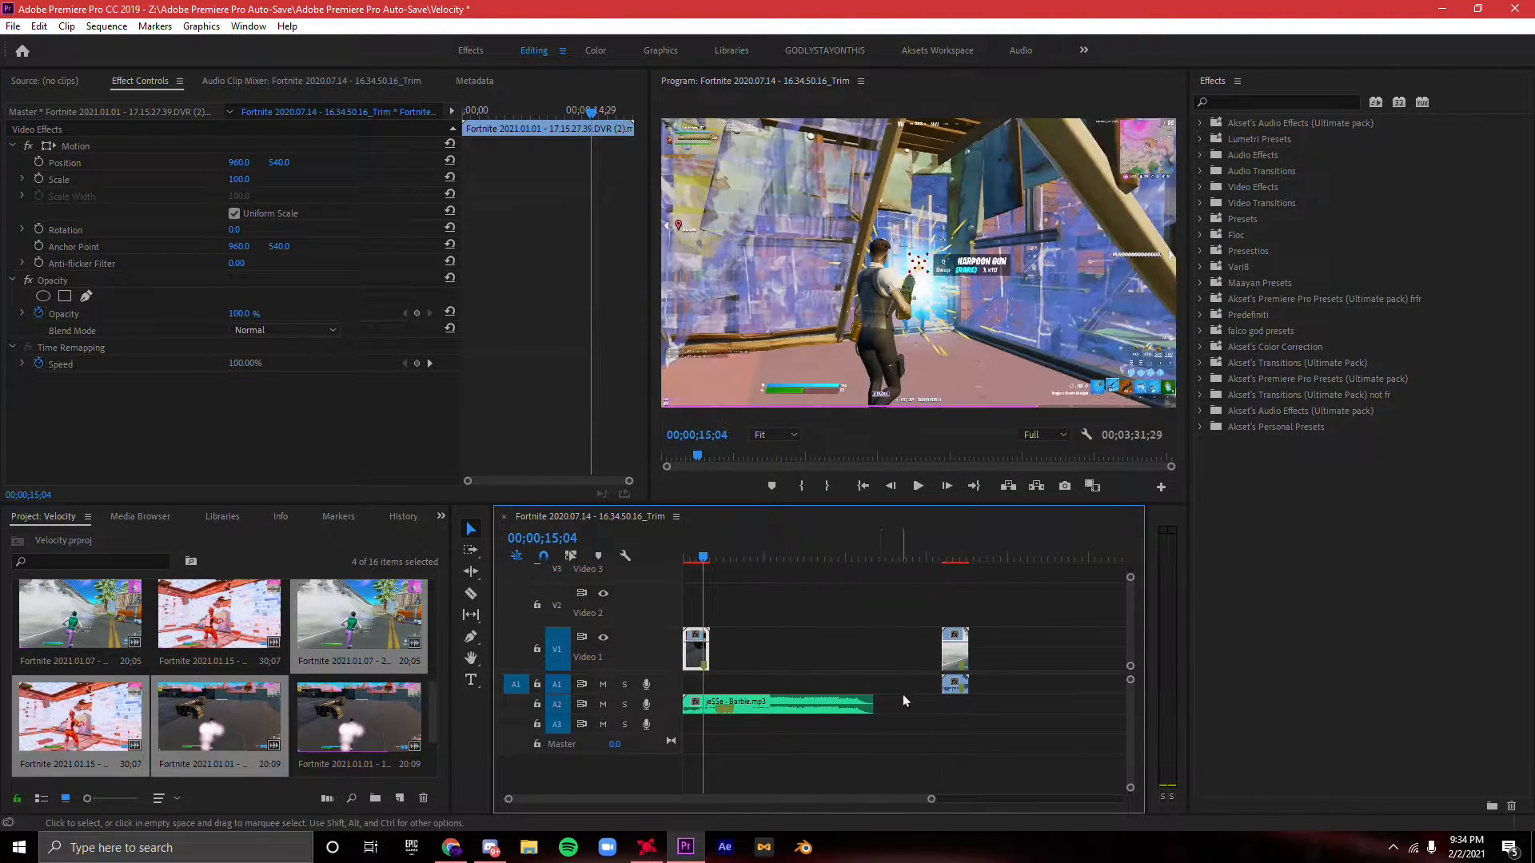
{"action": "left_click_drag", "start_coordinate": [955, 684], "coordinate": [696, 684]}
- Search for "asstek" in the import dialog and import asstek.mp4 into the project
{"action": "right_click", "coordinate": [340, 544]}
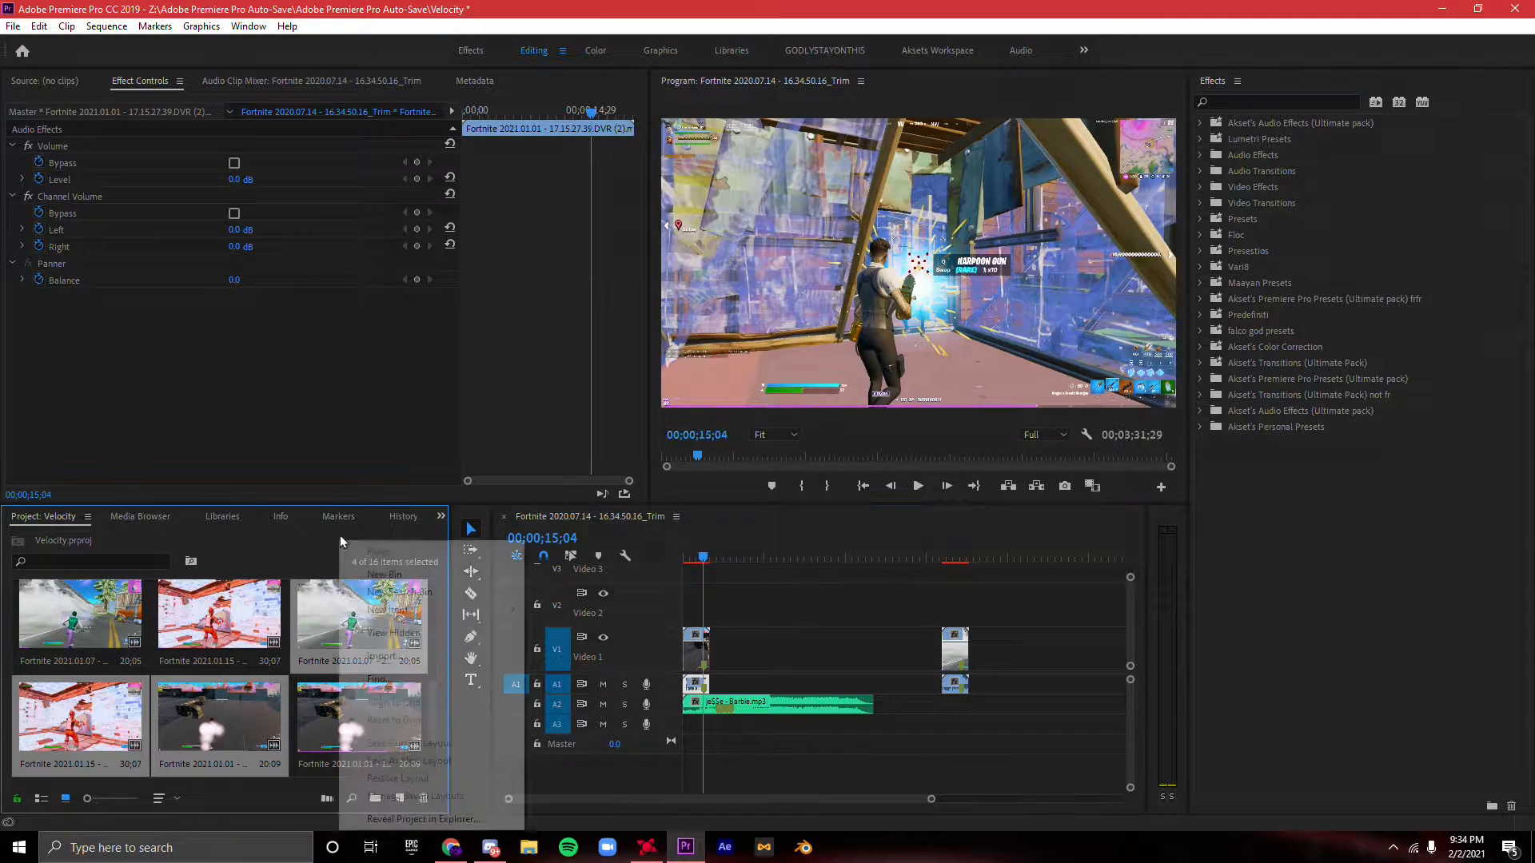
{"action": "left_click", "coordinate": [382, 656]}
{"action": "left_click", "coordinate": [70, 139]}
{"action": "left_click", "coordinate": [678, 75]}
{"action": "type", "text": "s"}
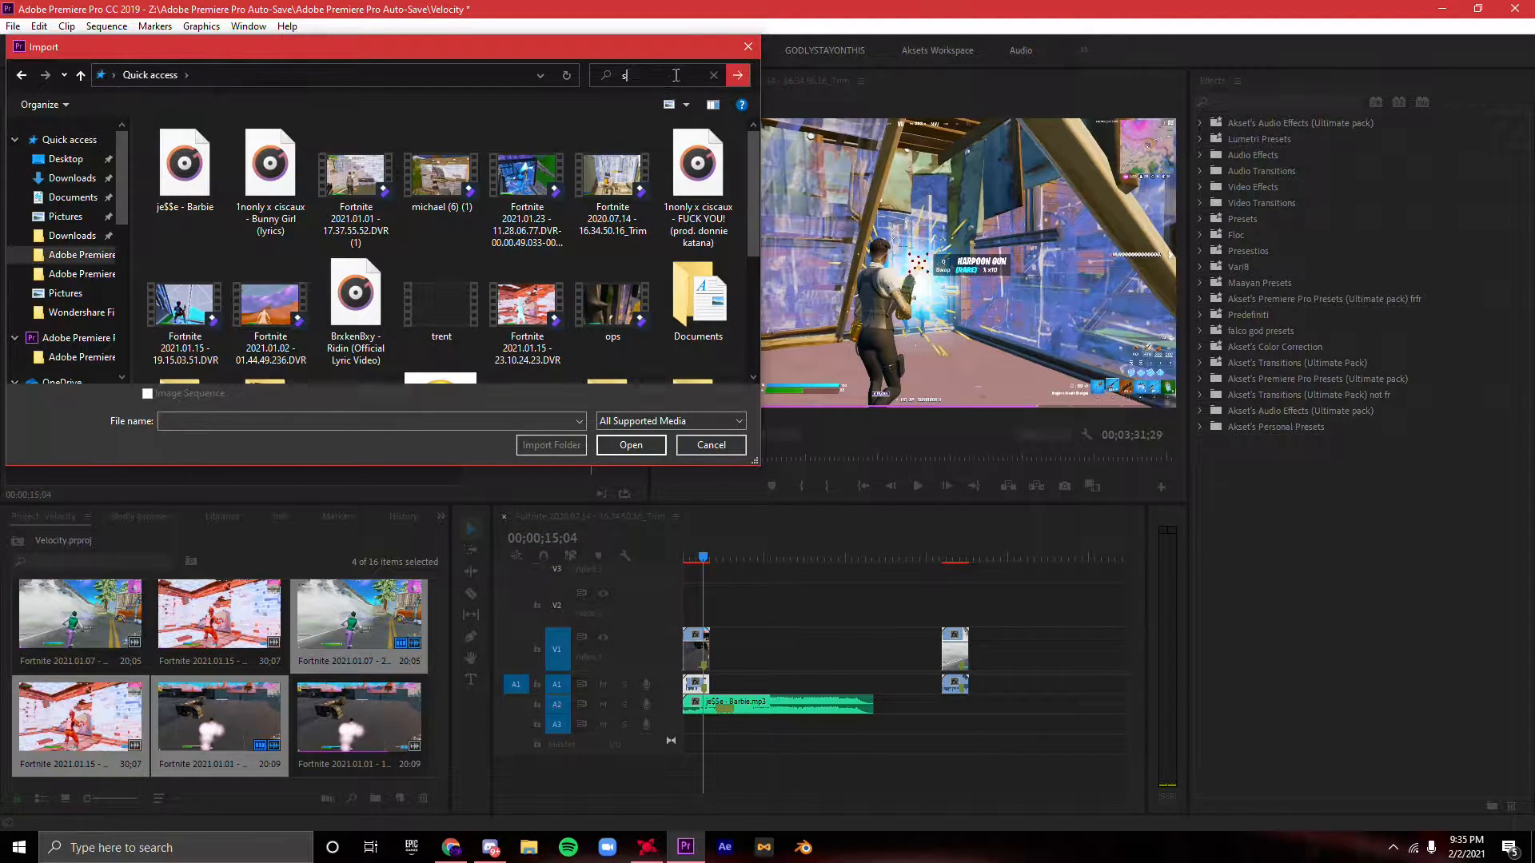
{"action": "type", "text": "asstek"}
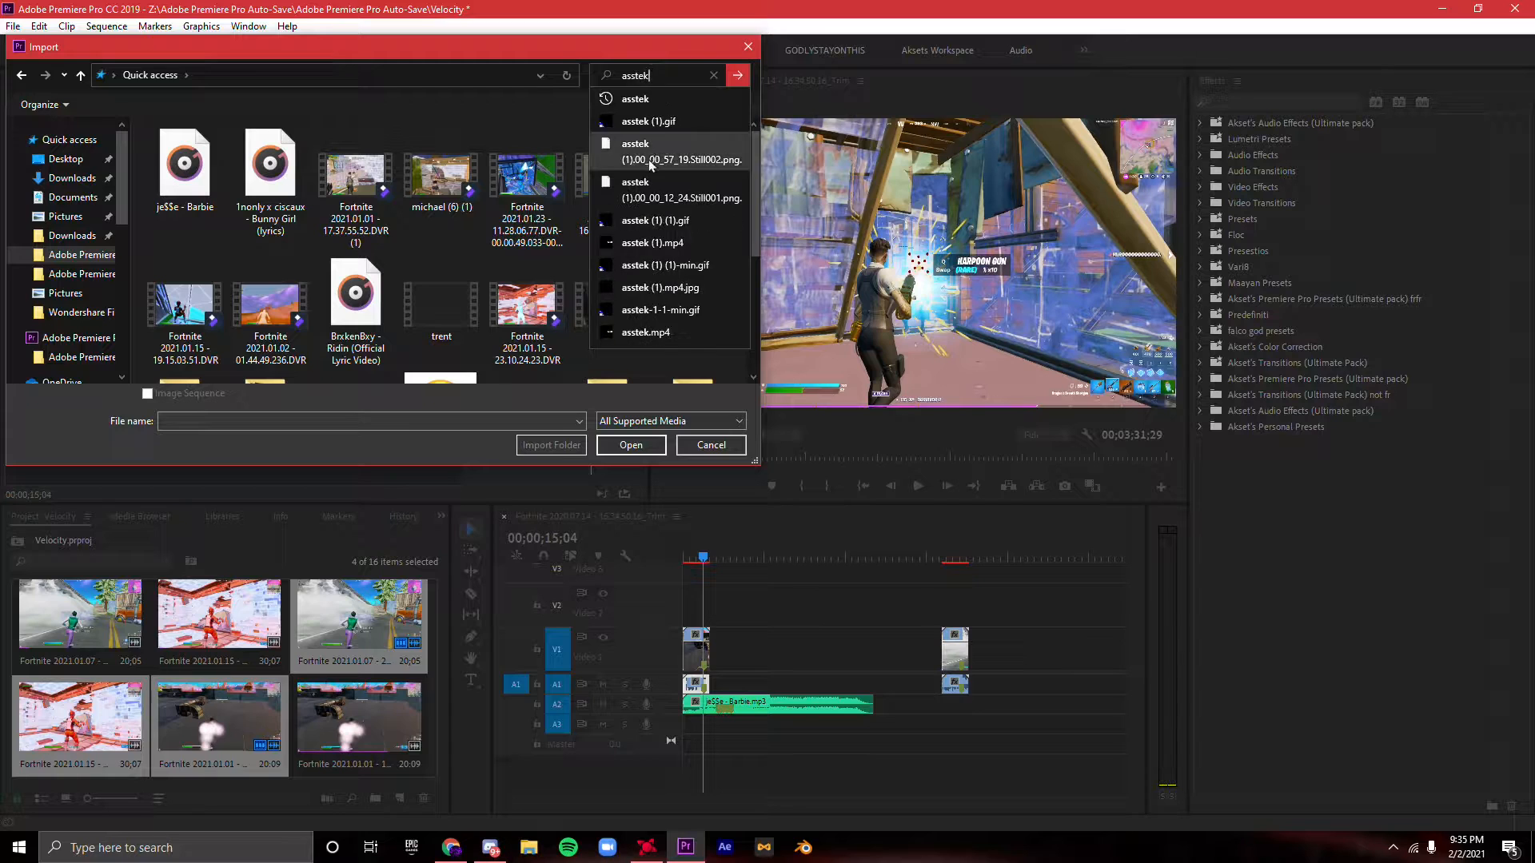
{"action": "key", "text": "Return"}
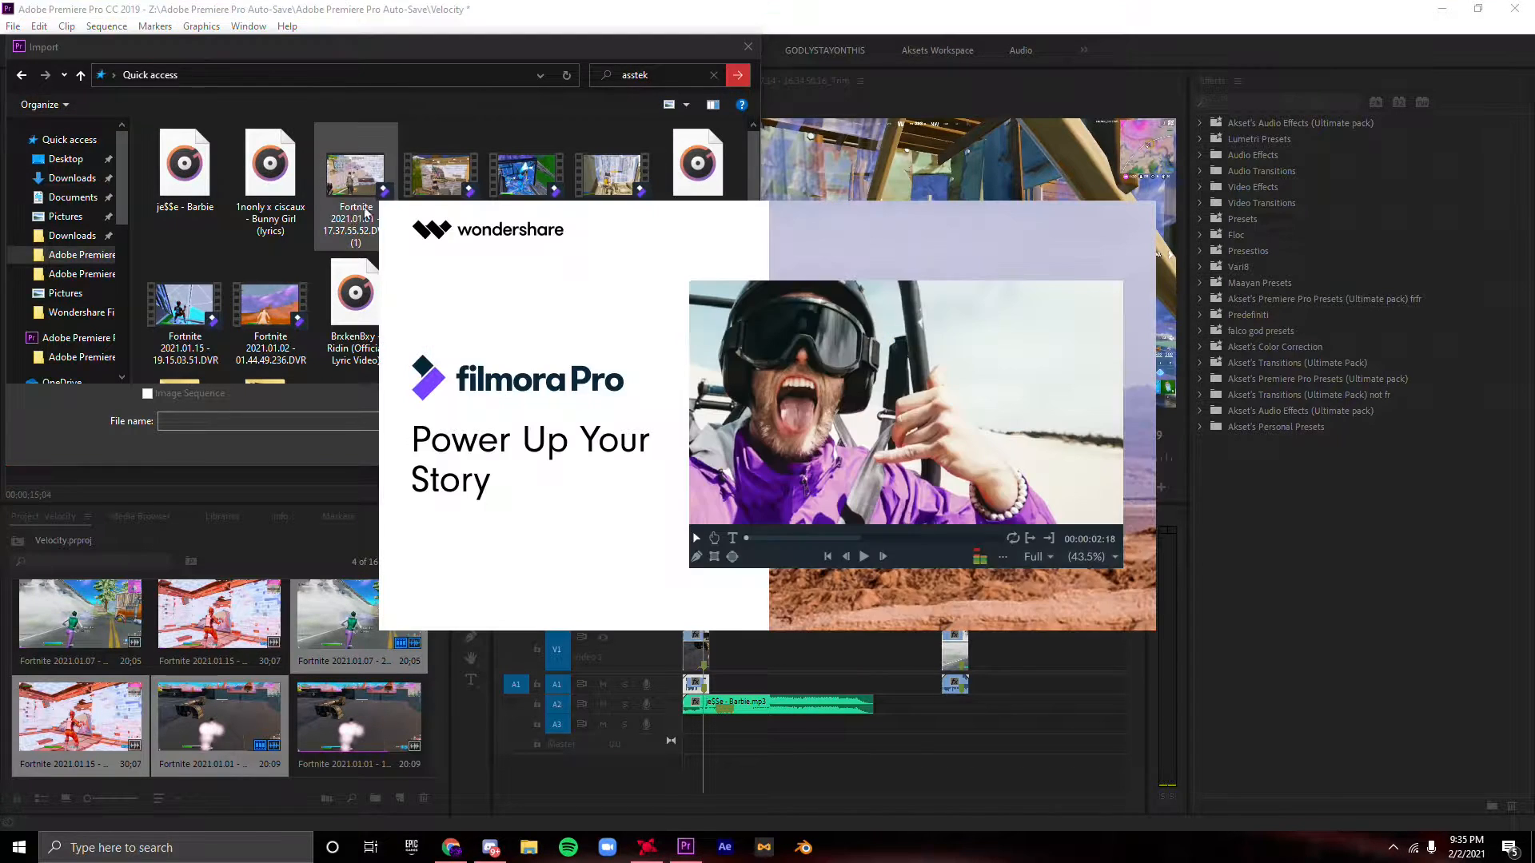
{"action": "left_click", "coordinate": [527, 175]}
{"action": "left_click", "coordinate": [634, 447]}
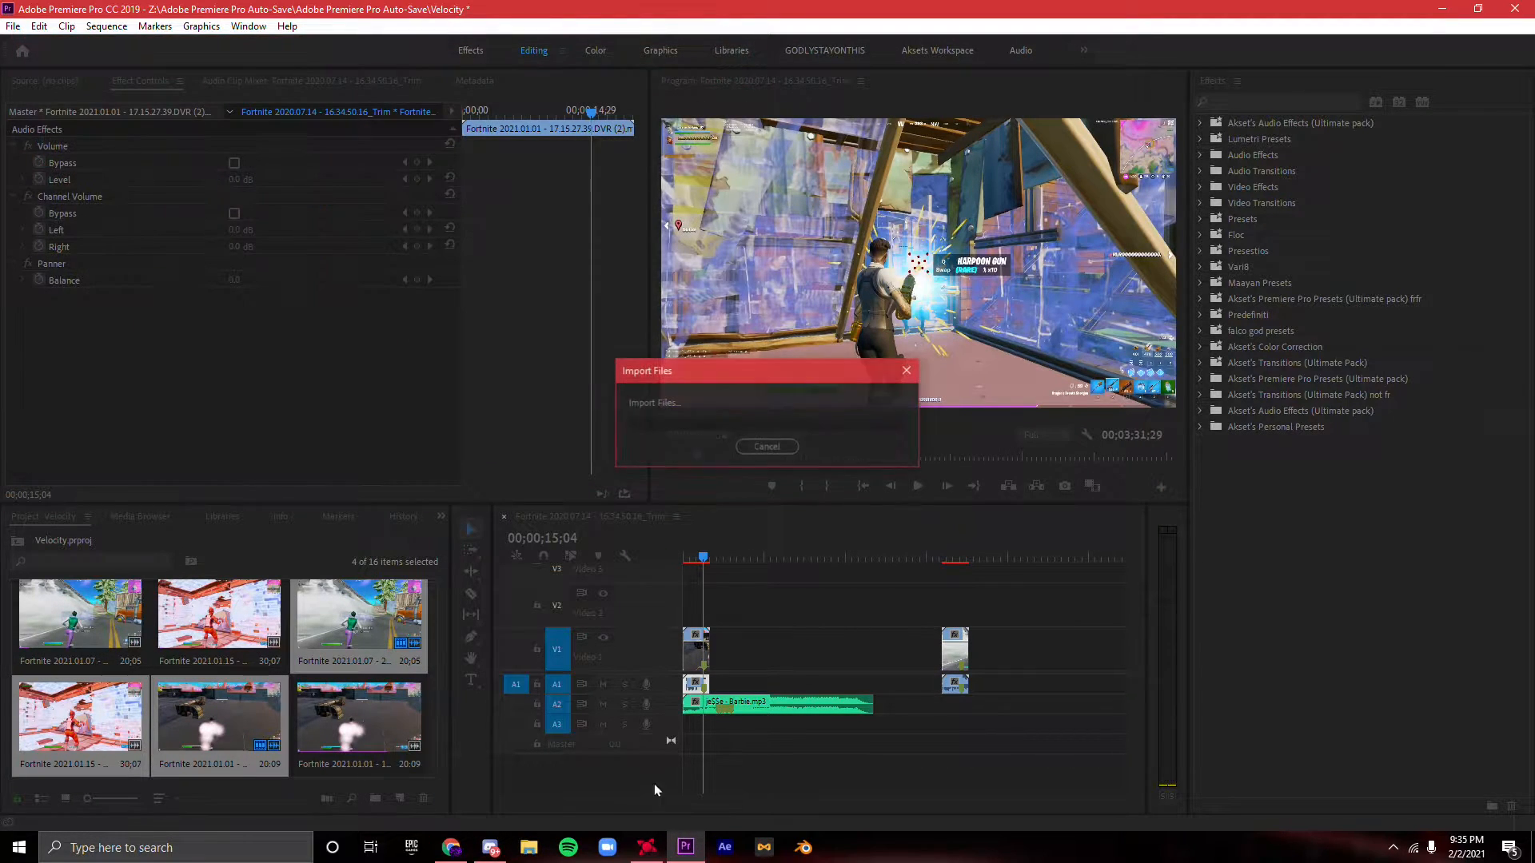
- Place asstek.mp4 on V2 at the sequence start, above the Fortnite 2021.01.01 clip on V1, and preview it
{"action": "left_click_drag", "start_coordinate": [929, 800], "coordinate": [899, 798]}
{"action": "left_click_drag", "start_coordinate": [257, 709], "coordinate": [679, 625]}
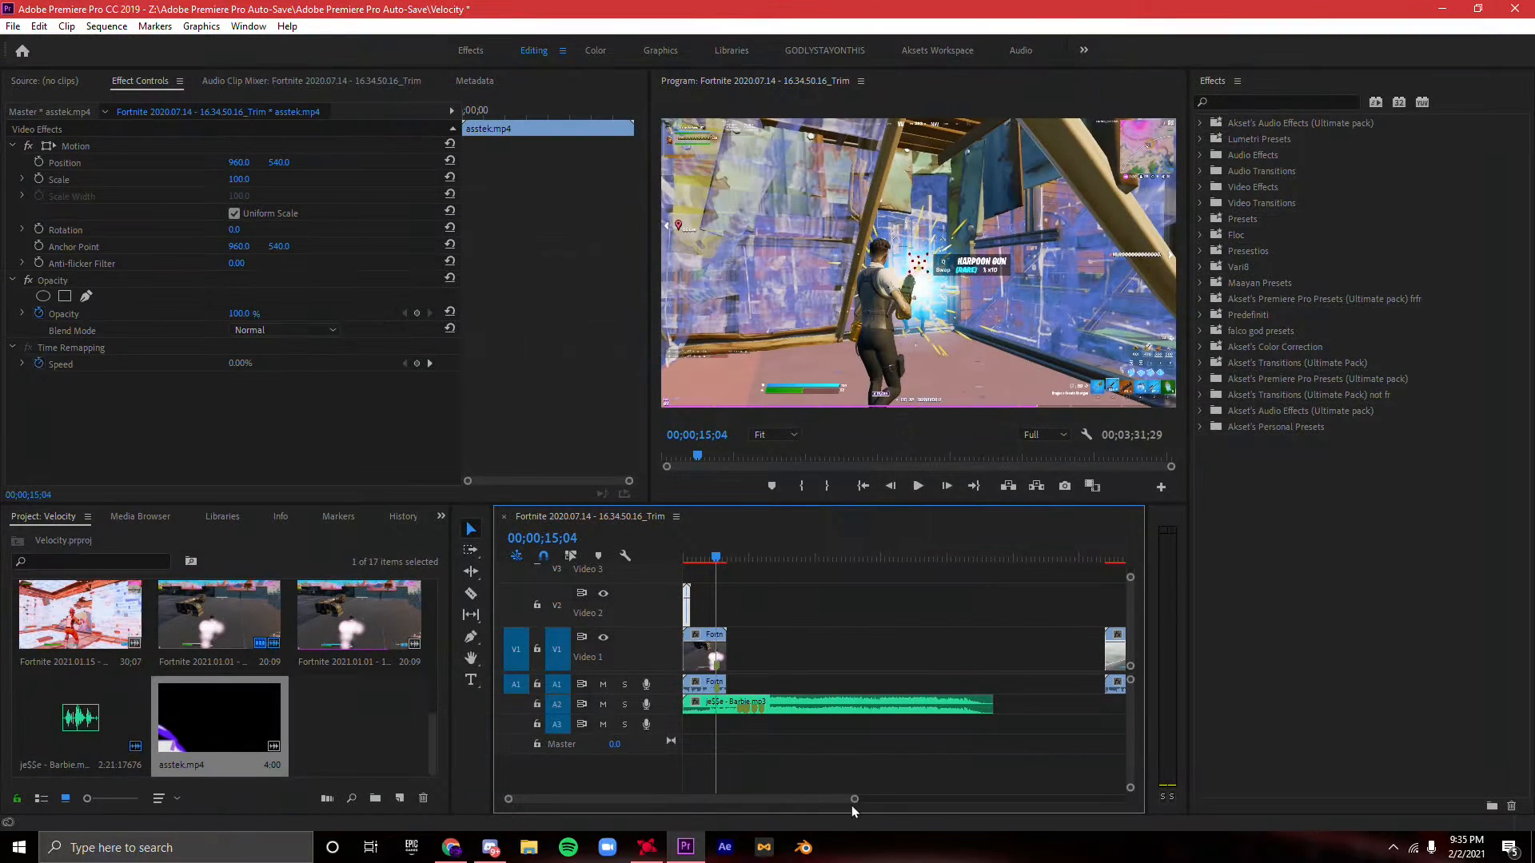
{"action": "left_click_drag", "start_coordinate": [853, 799], "coordinate": [763, 799]}
{"action": "left_click_drag", "start_coordinate": [693, 652], "coordinate": [731, 614]}
{"action": "left_click_drag", "start_coordinate": [758, 685], "coordinate": [719, 646]}
{"action": "left_click_drag", "start_coordinate": [716, 555], "coordinate": [677, 550]}
{"action": "key", "text": "space"}
{"action": "left_click_drag", "start_coordinate": [763, 801], "coordinate": [715, 790]}
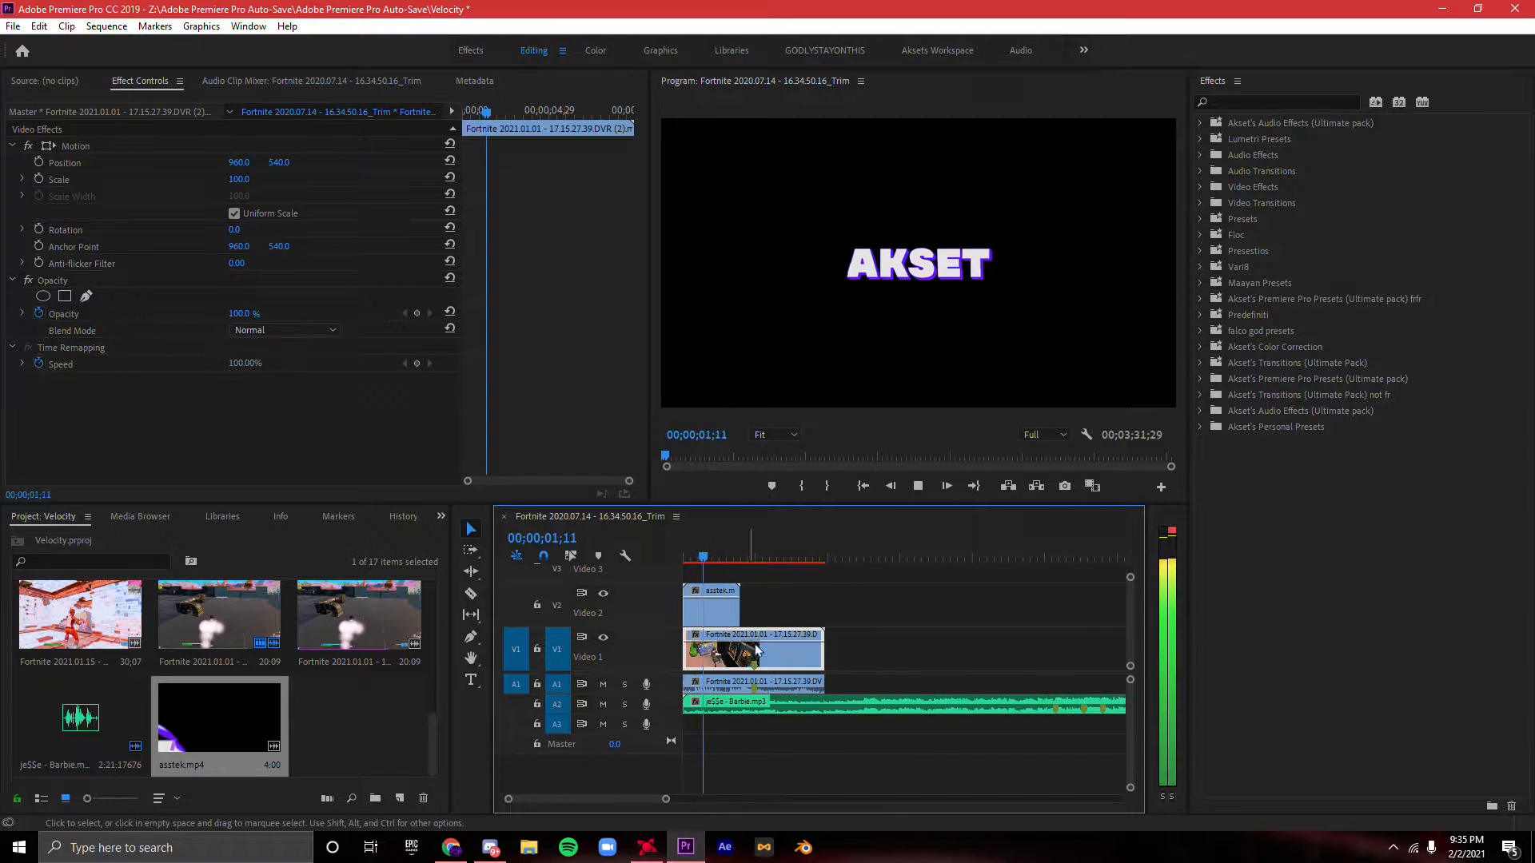
{"action": "key", "text": "space"}
- Reposition the gameplay clip and the song so their markers line up, and shorten the end of the gameplay clip
{"action": "left_click_drag", "start_coordinate": [769, 662], "coordinate": [803, 707]}
{"action": "left_click", "coordinate": [785, 708]}
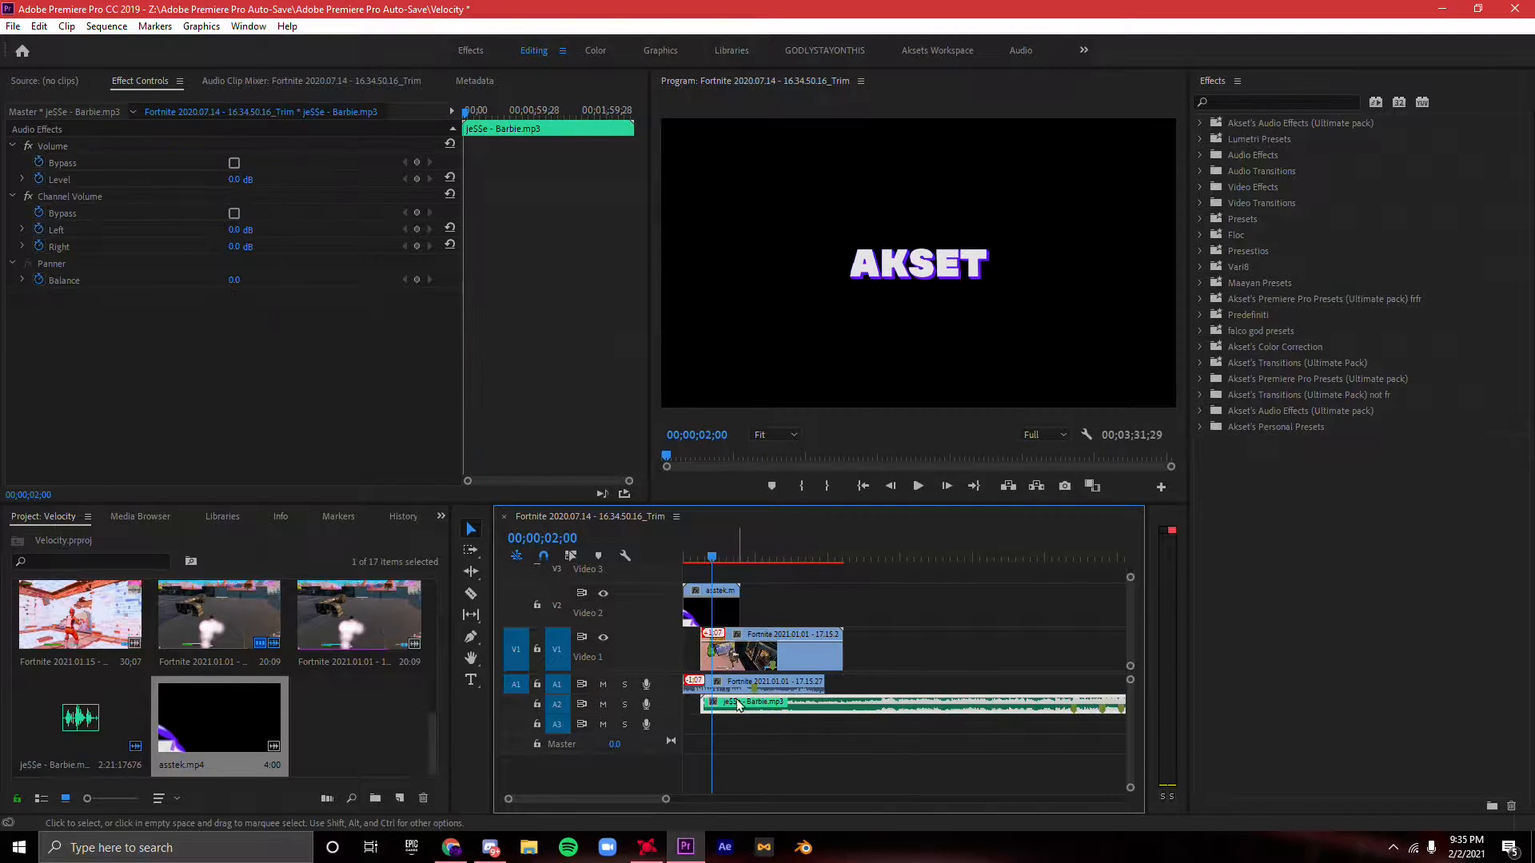
{"action": "mouse_move", "coordinate": [716, 686]}
{"action": "left_mouse_down"}
{"action": "mouse_move", "coordinate": [744, 693]}
{"action": "mouse_move", "coordinate": [718, 693]}
{"action": "left_mouse_up"}
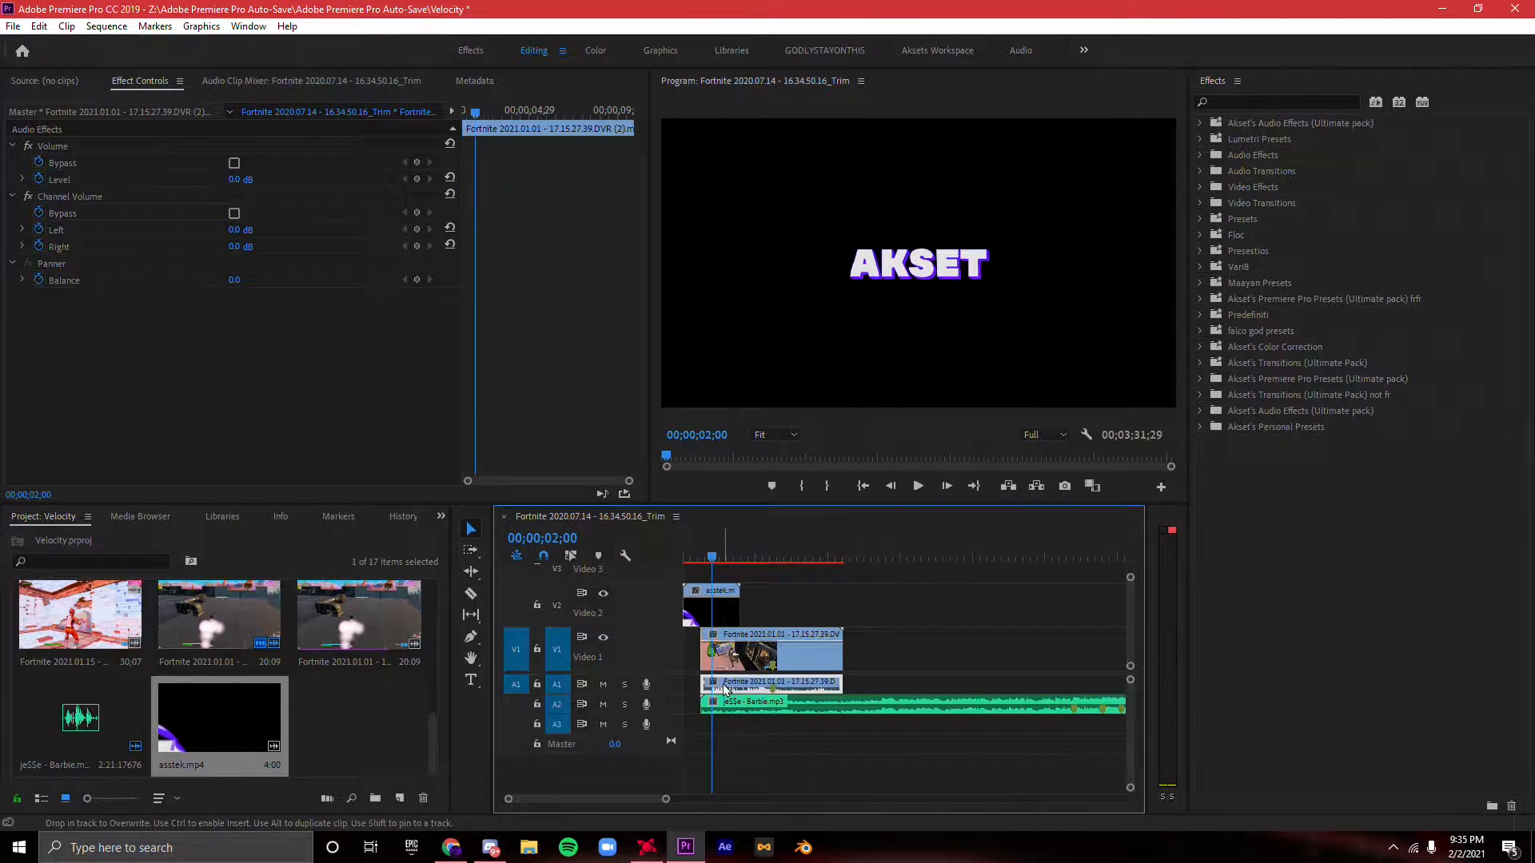
{"action": "left_click_drag", "start_coordinate": [1017, 695], "coordinate": [799, 711]}
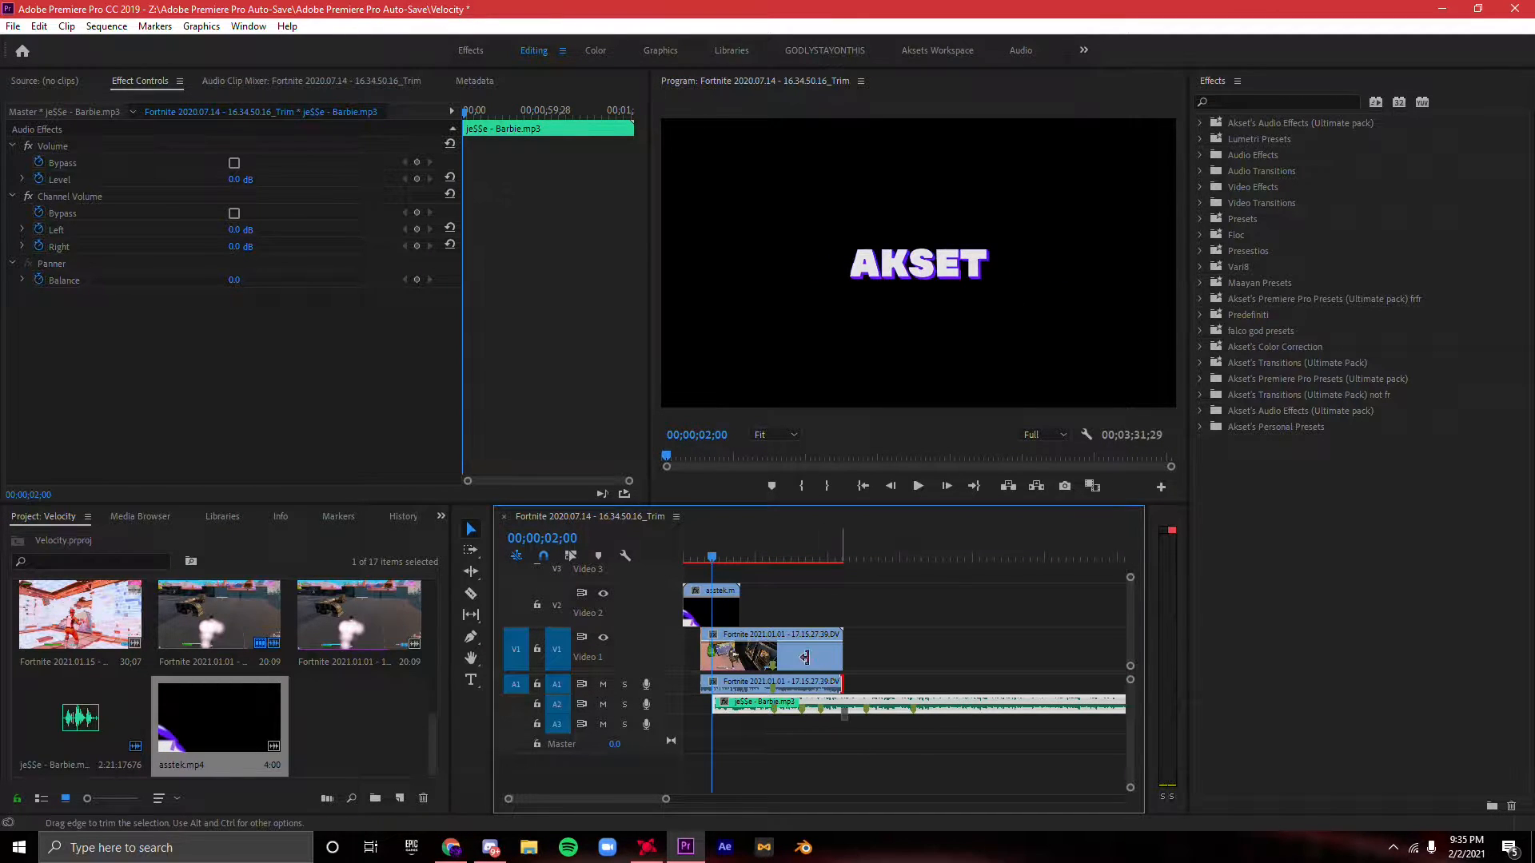
{"action": "left_click_drag", "start_coordinate": [842, 652], "coordinate": [790, 652]}
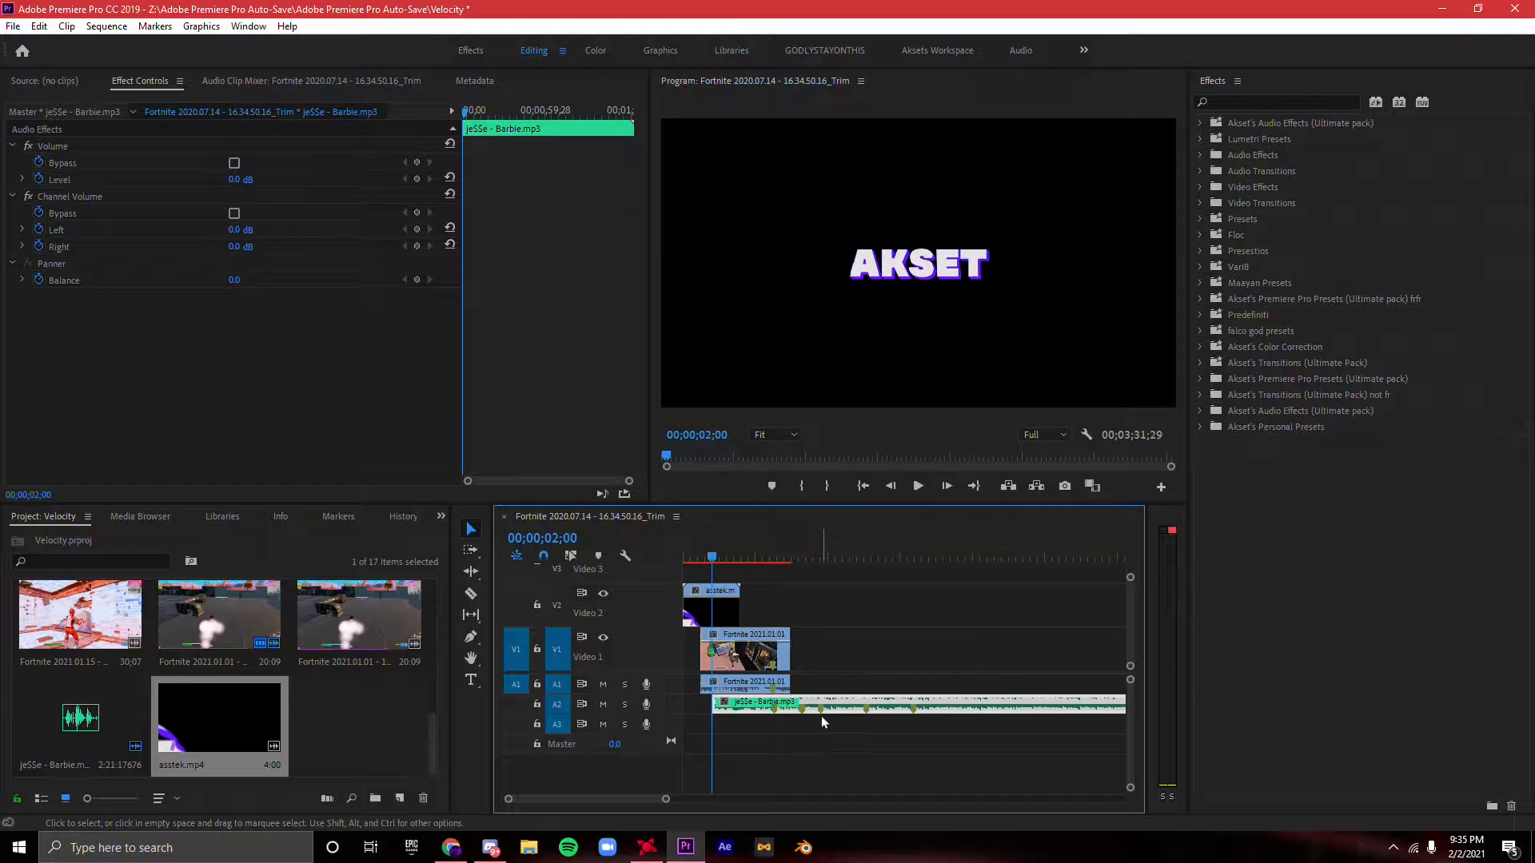
- Extend the beginnings of the gameplay clip and the song back to the start of the sequence
{"action": "key", "text": "Home"}
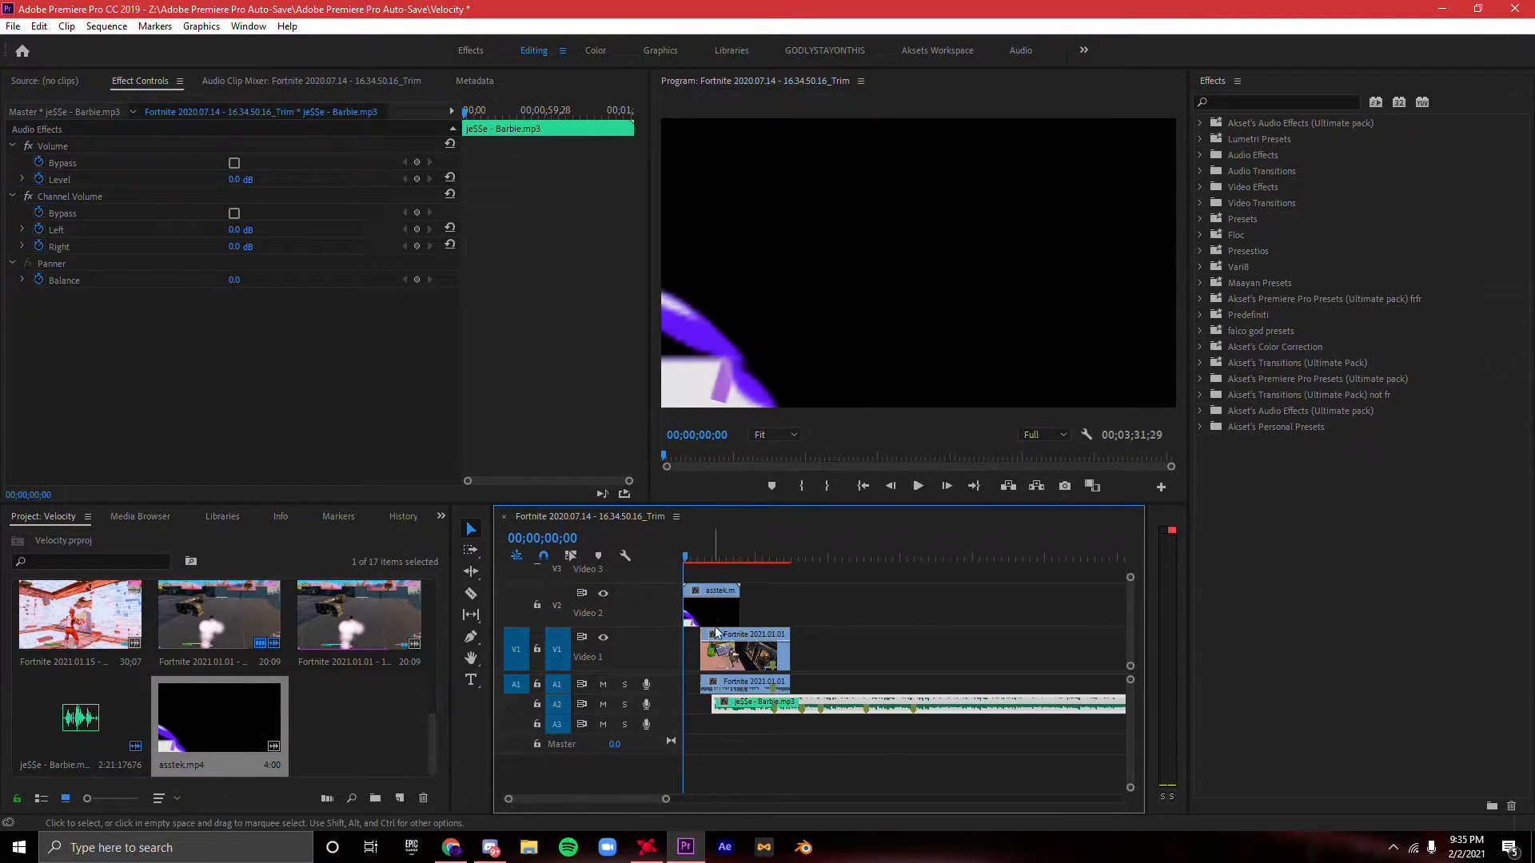
{"action": "key", "text": "e"}
{"action": "left_click_drag", "start_coordinate": [717, 709], "coordinate": [689, 708]}
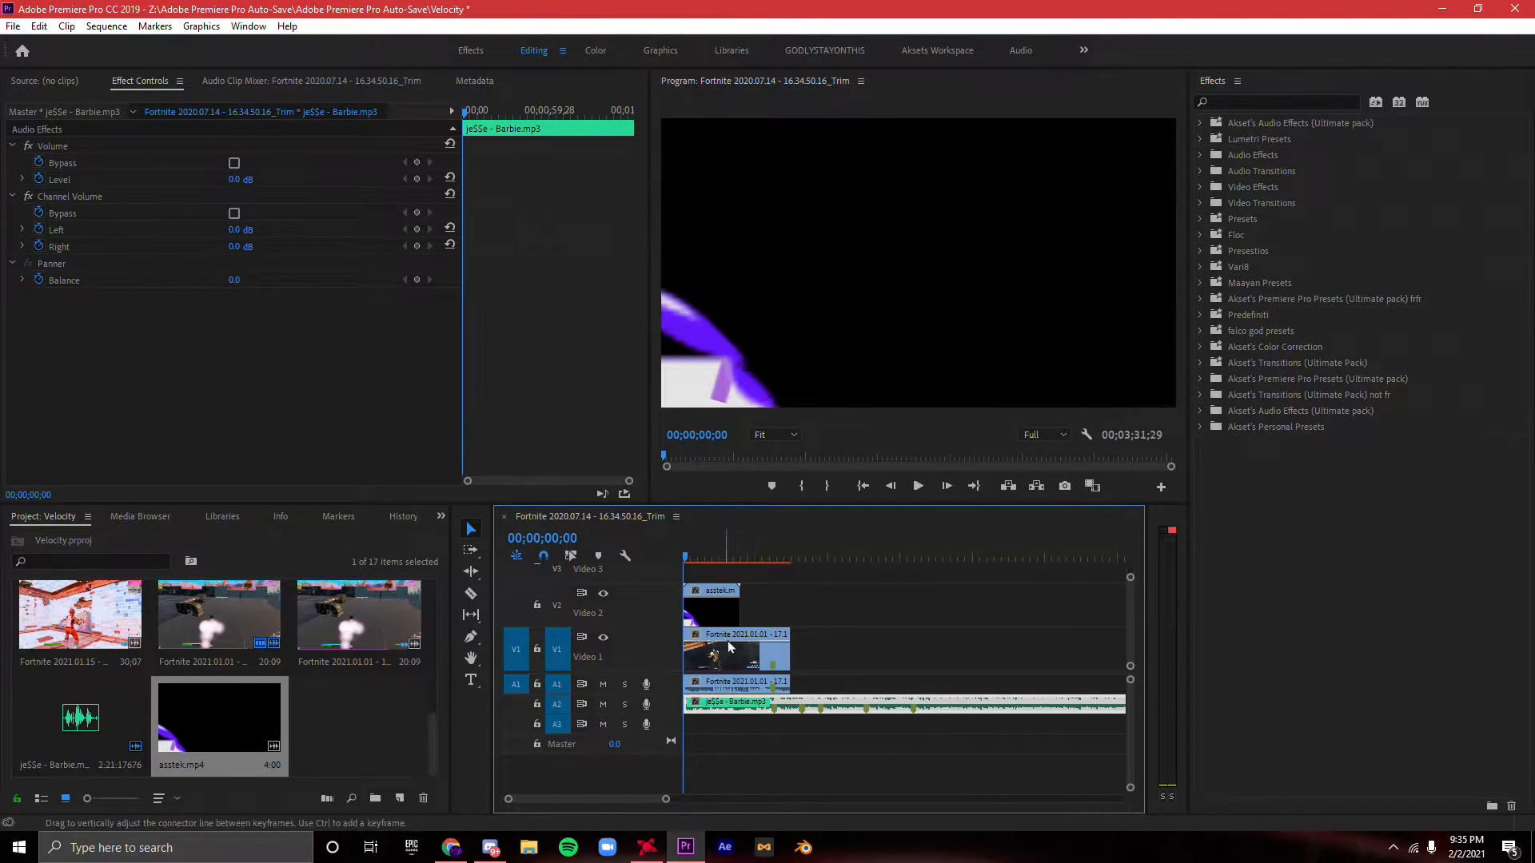
- Play the opening briefly and set the blend mode of the asstek.mp4 clip to Screen
{"action": "key", "text": "space"}
{"action": "left_click", "coordinate": [748, 649]}
{"action": "left_click", "coordinate": [726, 611]}
{"action": "key", "text": "space"}
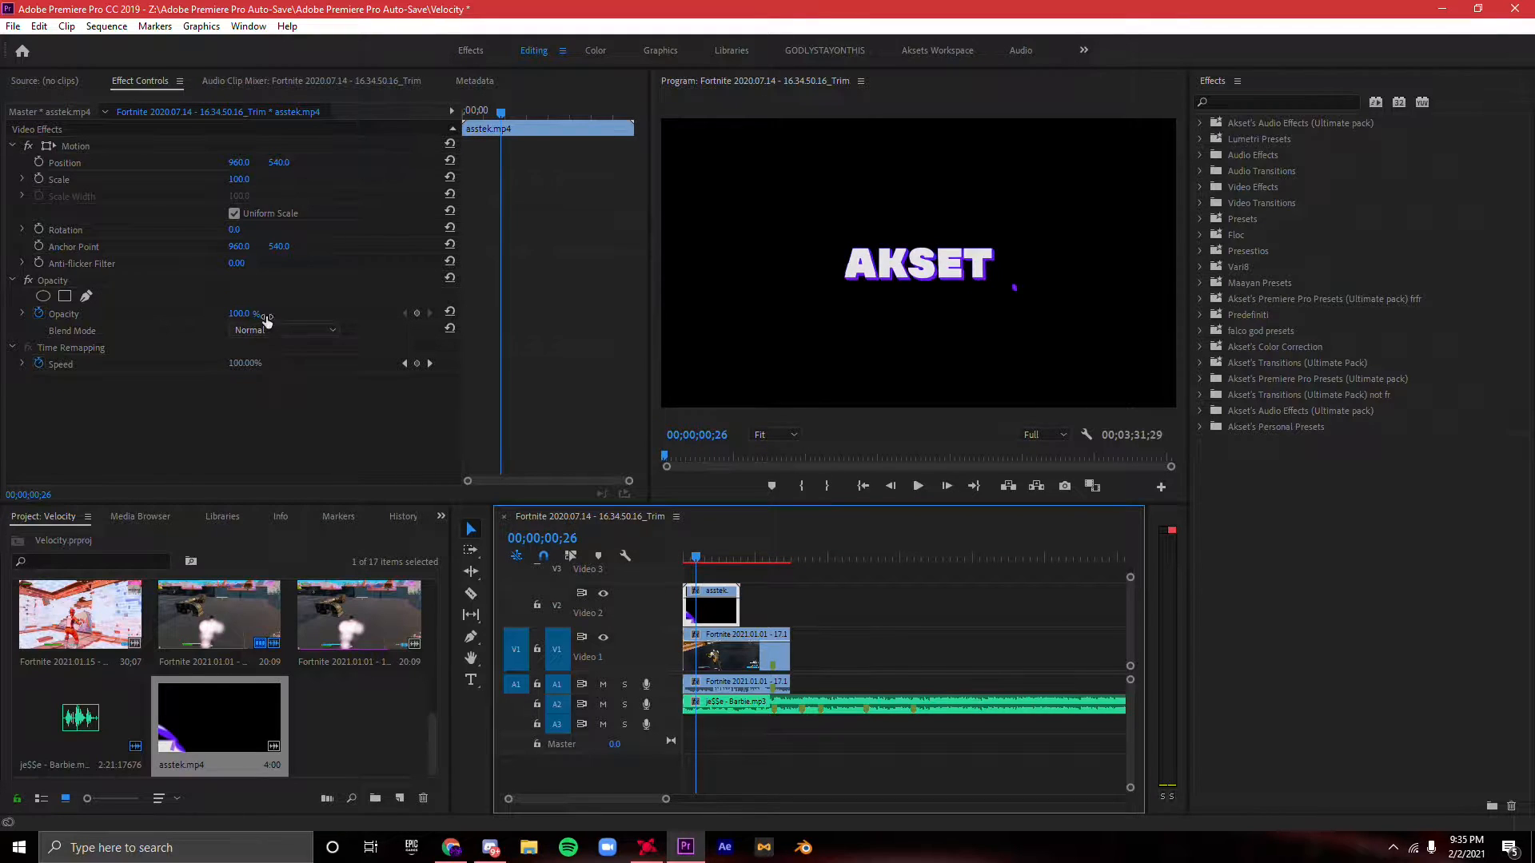
{"action": "left_click", "coordinate": [260, 331]}
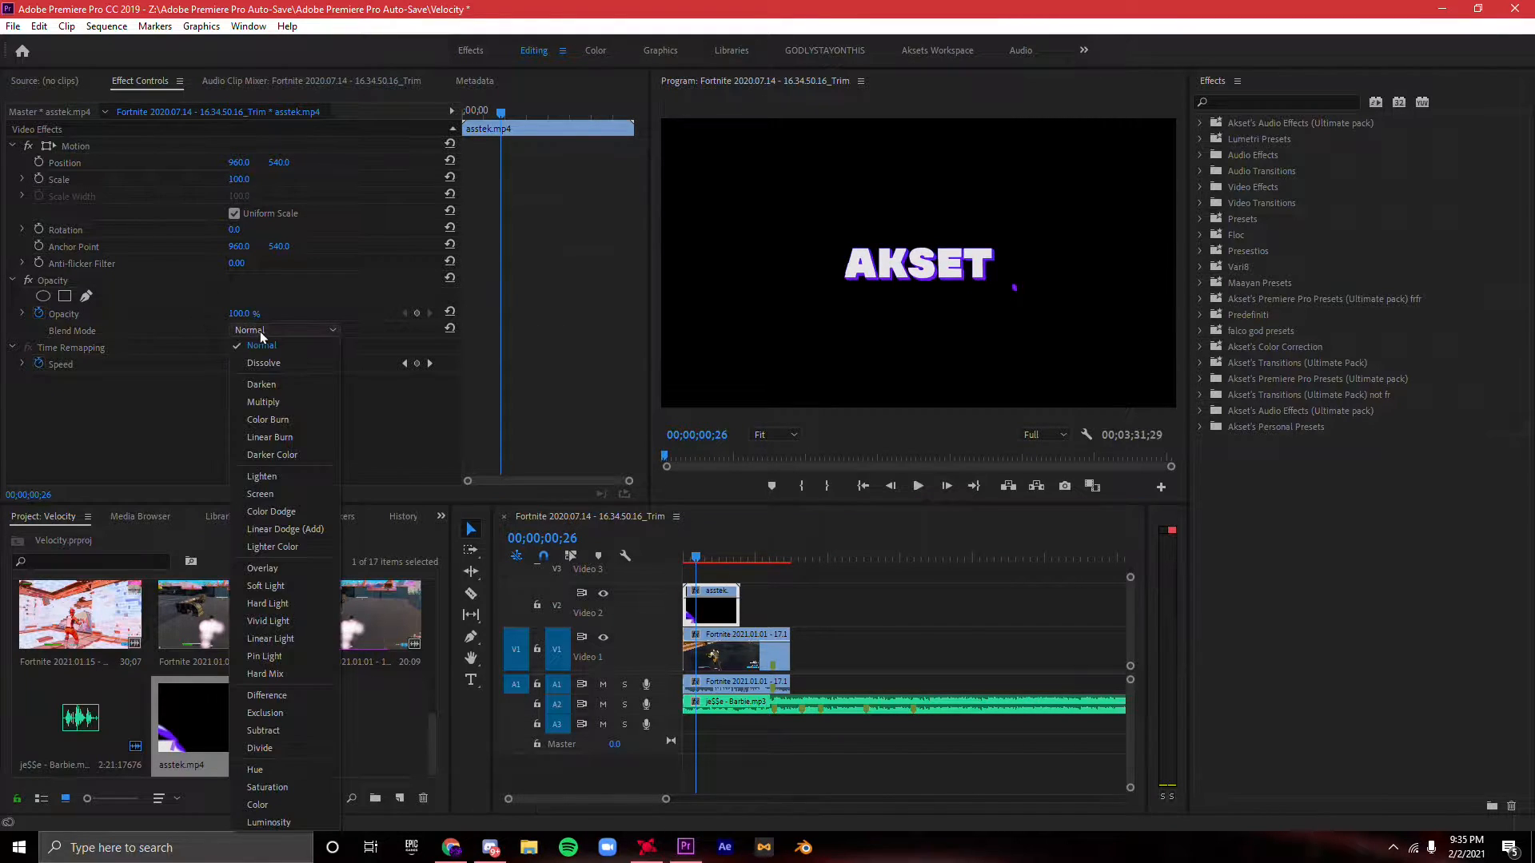
{"action": "left_click", "coordinate": [253, 483]}
- Scrub through the logo overlay and set the scale of asstek.mp4 to 156
{"action": "left_click", "coordinate": [685, 556]}
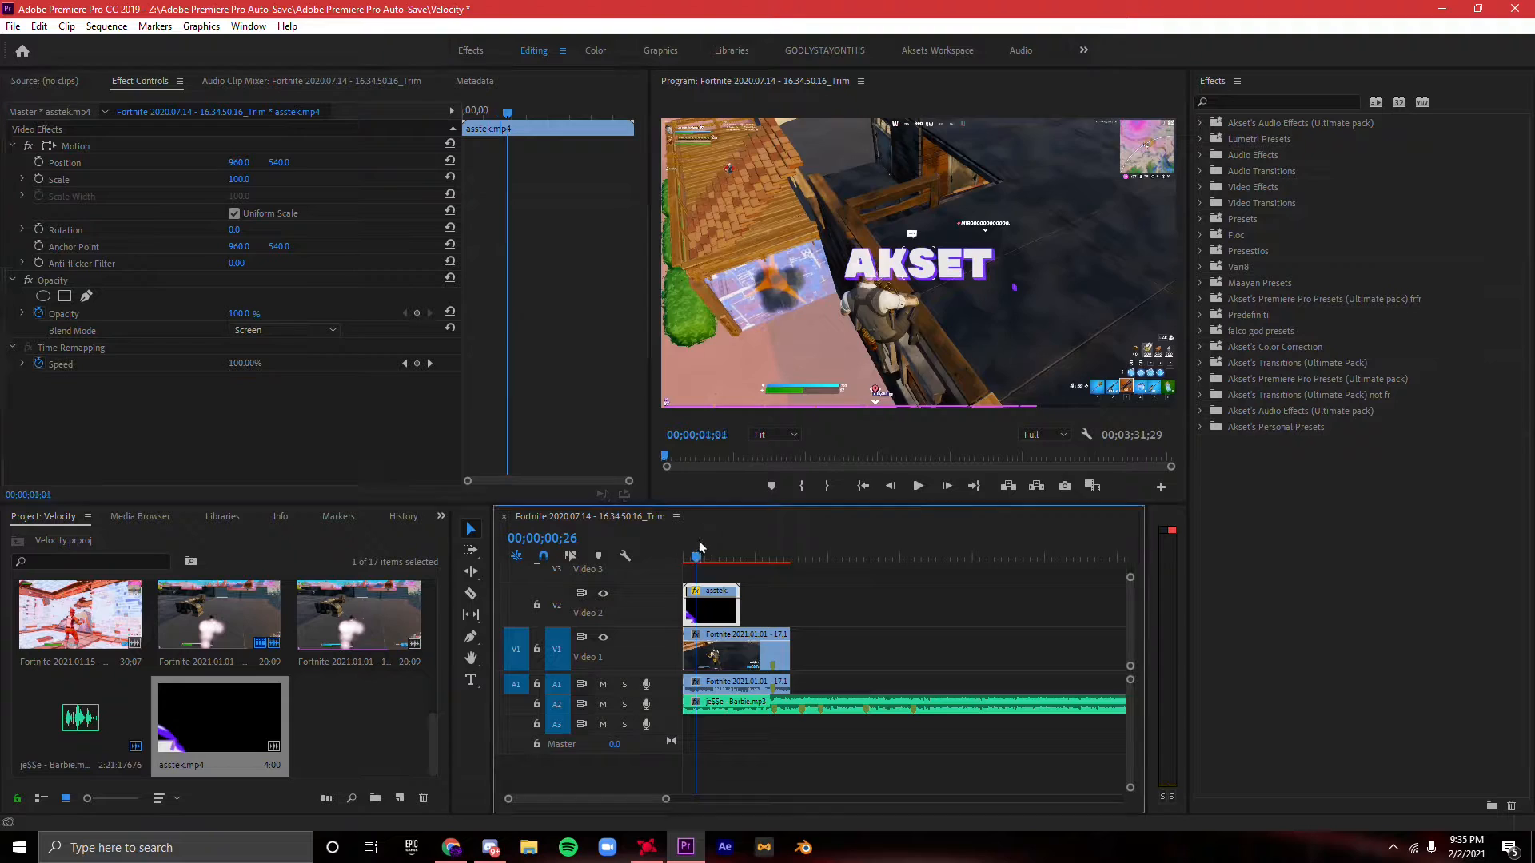
{"action": "left_click", "coordinate": [719, 557]}
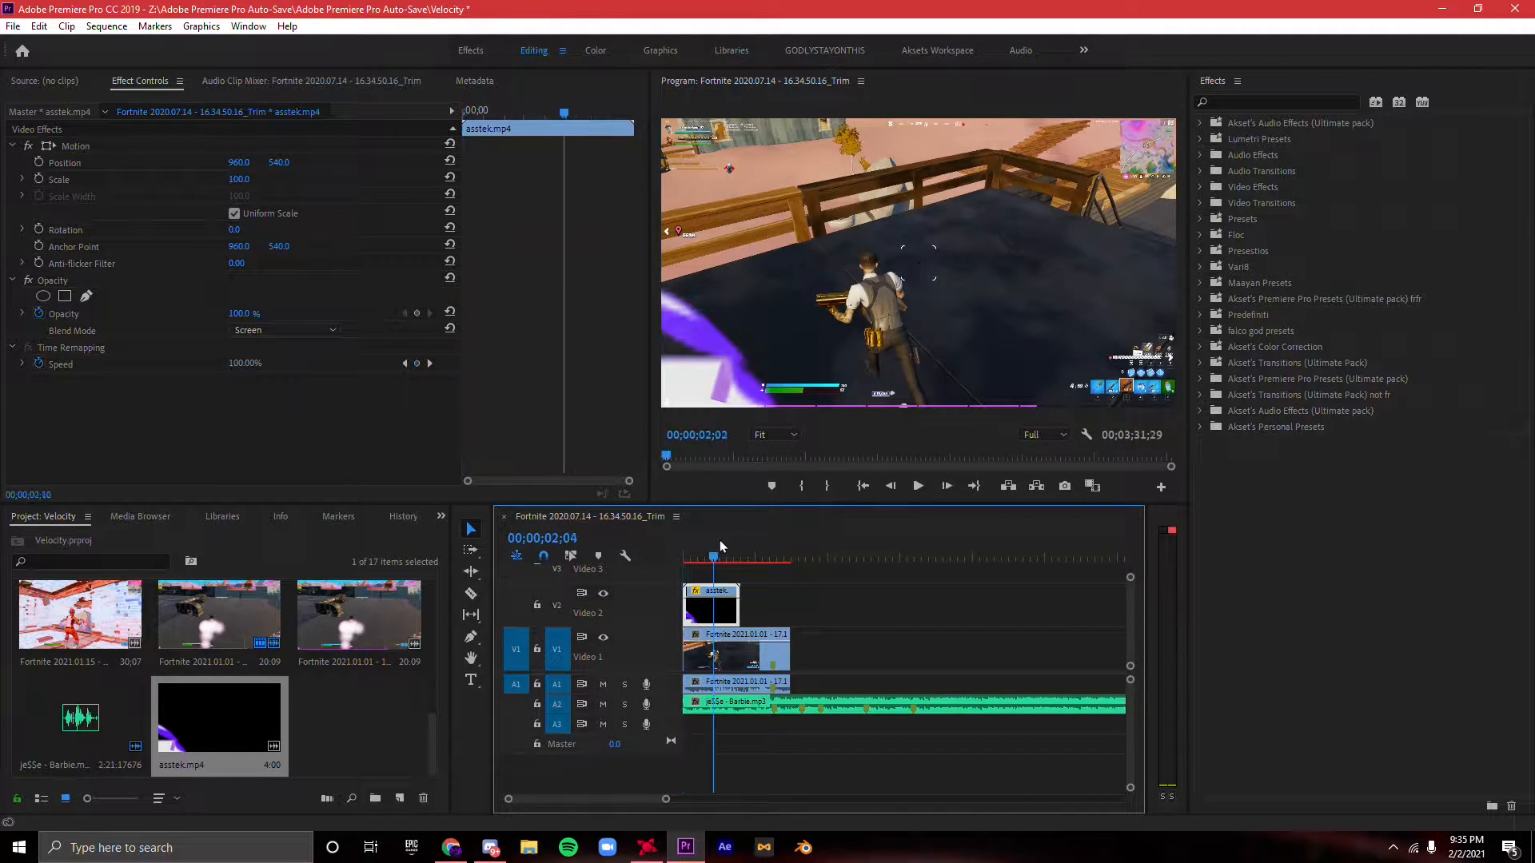
{"action": "left_click", "coordinate": [248, 178]}
{"action": "type", "text": "156"}
{"action": "key", "text": "Return"}
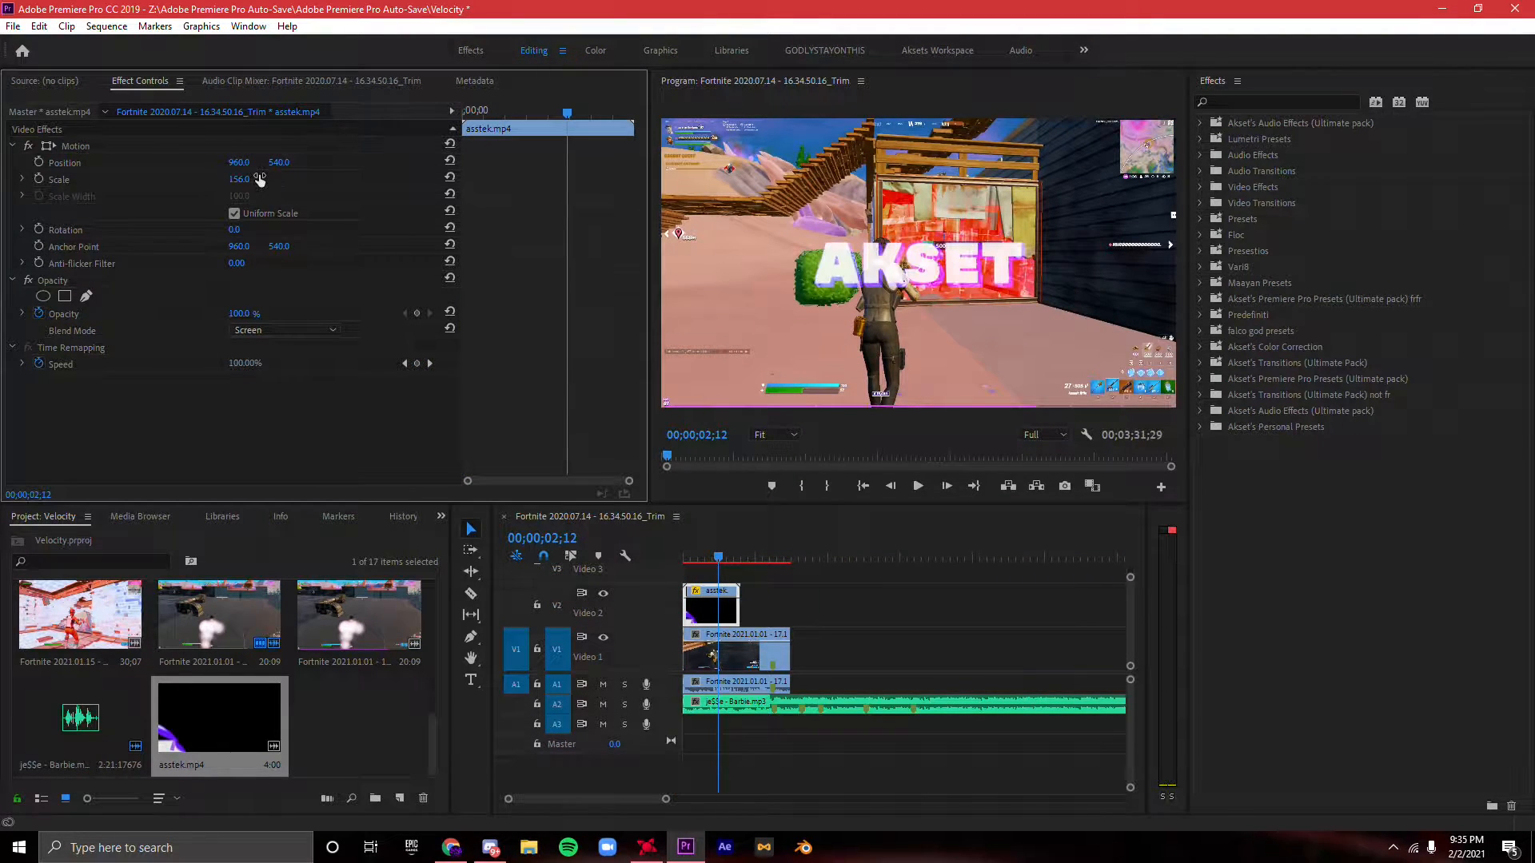
- Split the V1 gameplay clip where the asstek.mp4 overlay ends
{"action": "left_click", "coordinate": [686, 549]}
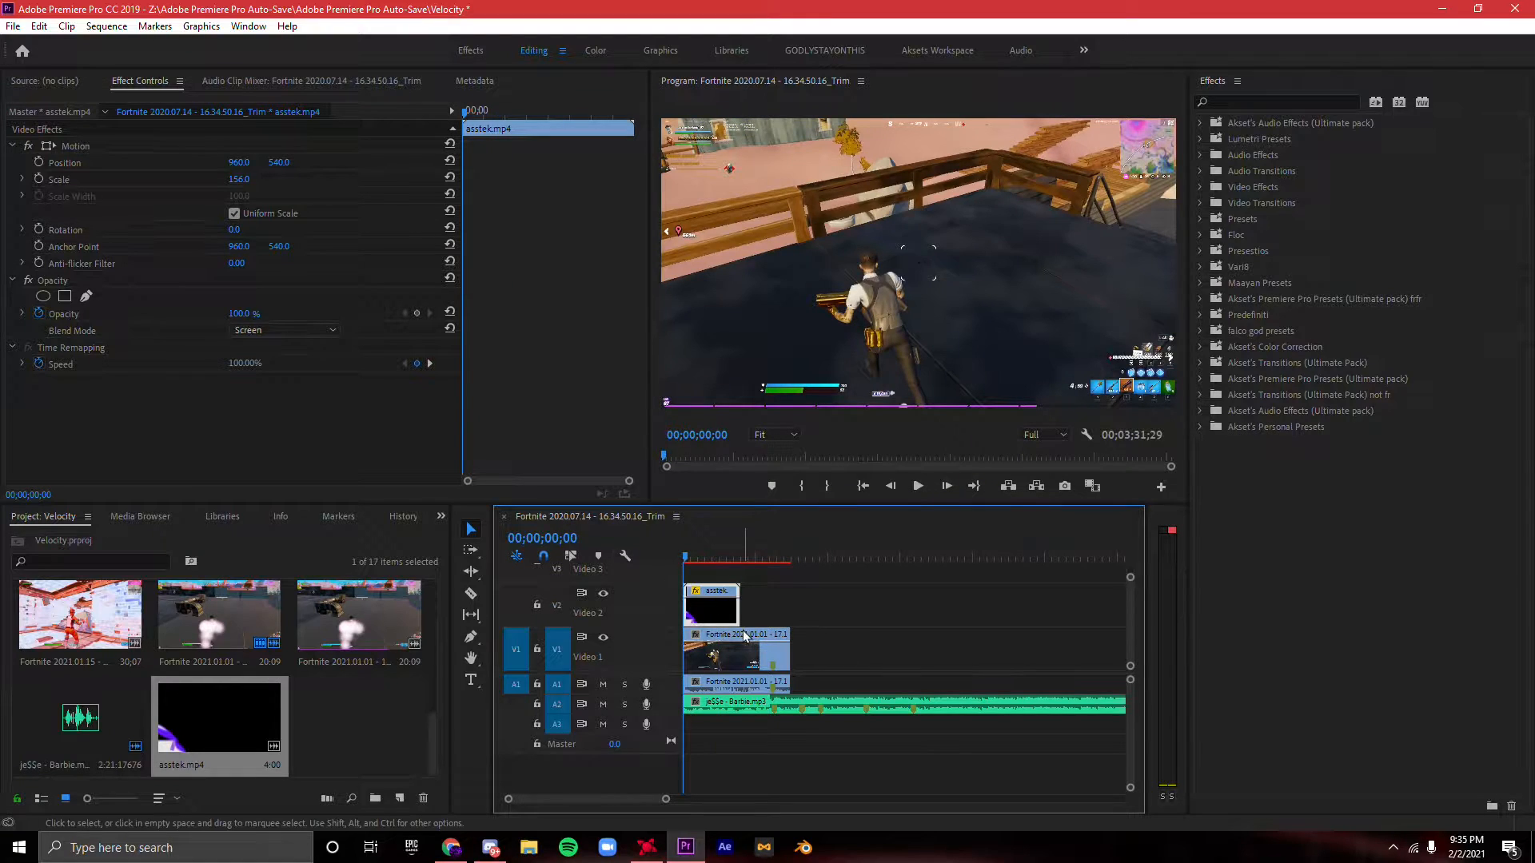
{"action": "key", "text": "c"}
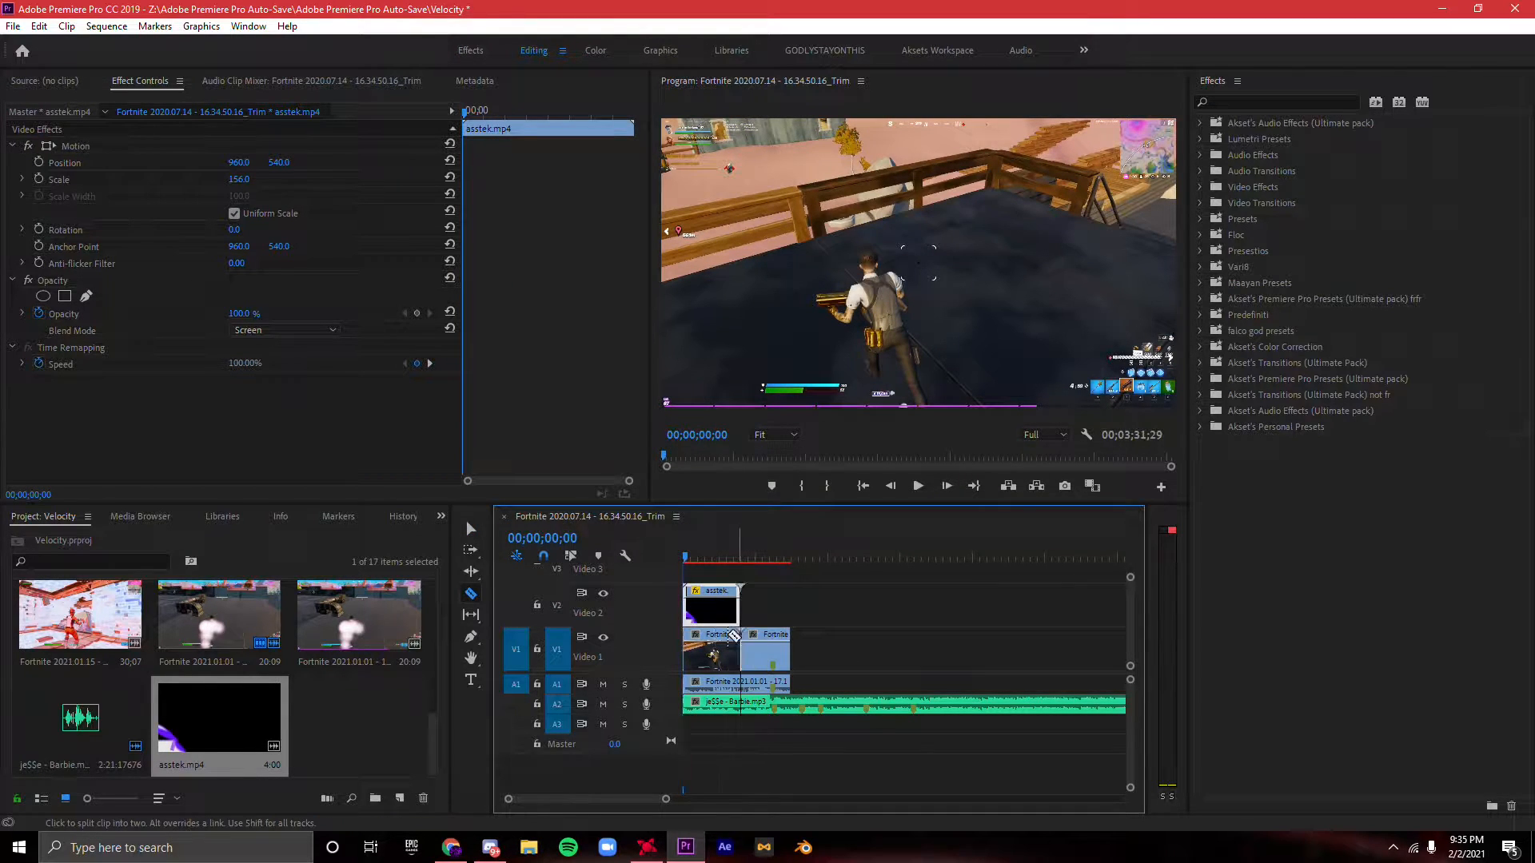
{"action": "key", "text": "v"}
- Keyframe the first gameplay segment's opacity from 0% at its start to full opacity at its end, and play the fade-in
{"action": "left_click", "coordinate": [737, 634]}
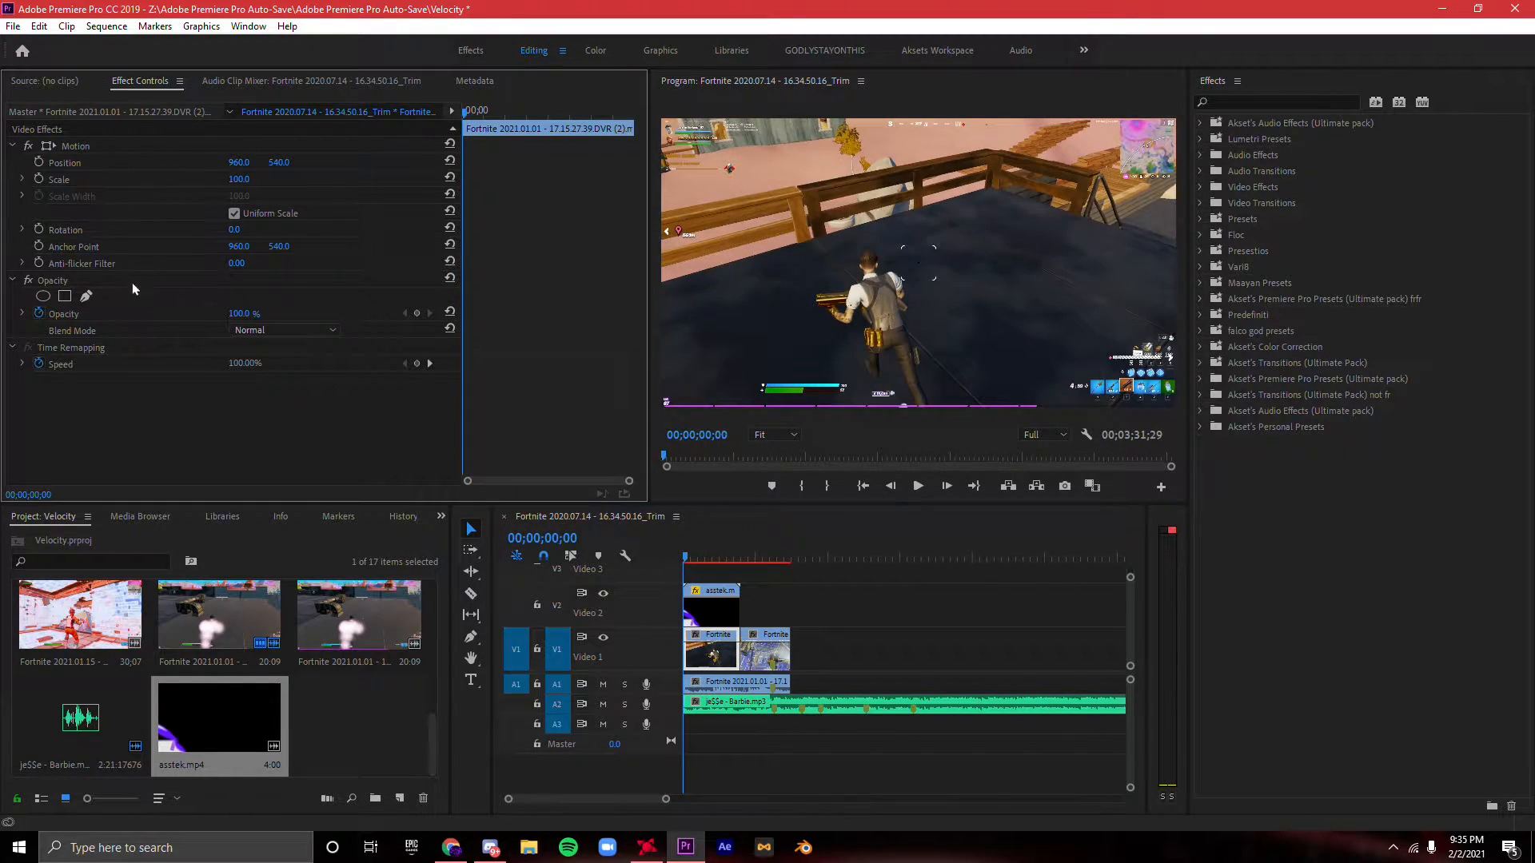
{"action": "left_click", "coordinate": [418, 314]}
{"action": "left_click_drag", "start_coordinate": [252, 314], "coordinate": [153, 314]}
{"action": "left_click_drag", "start_coordinate": [481, 111], "coordinate": [993, 131]}
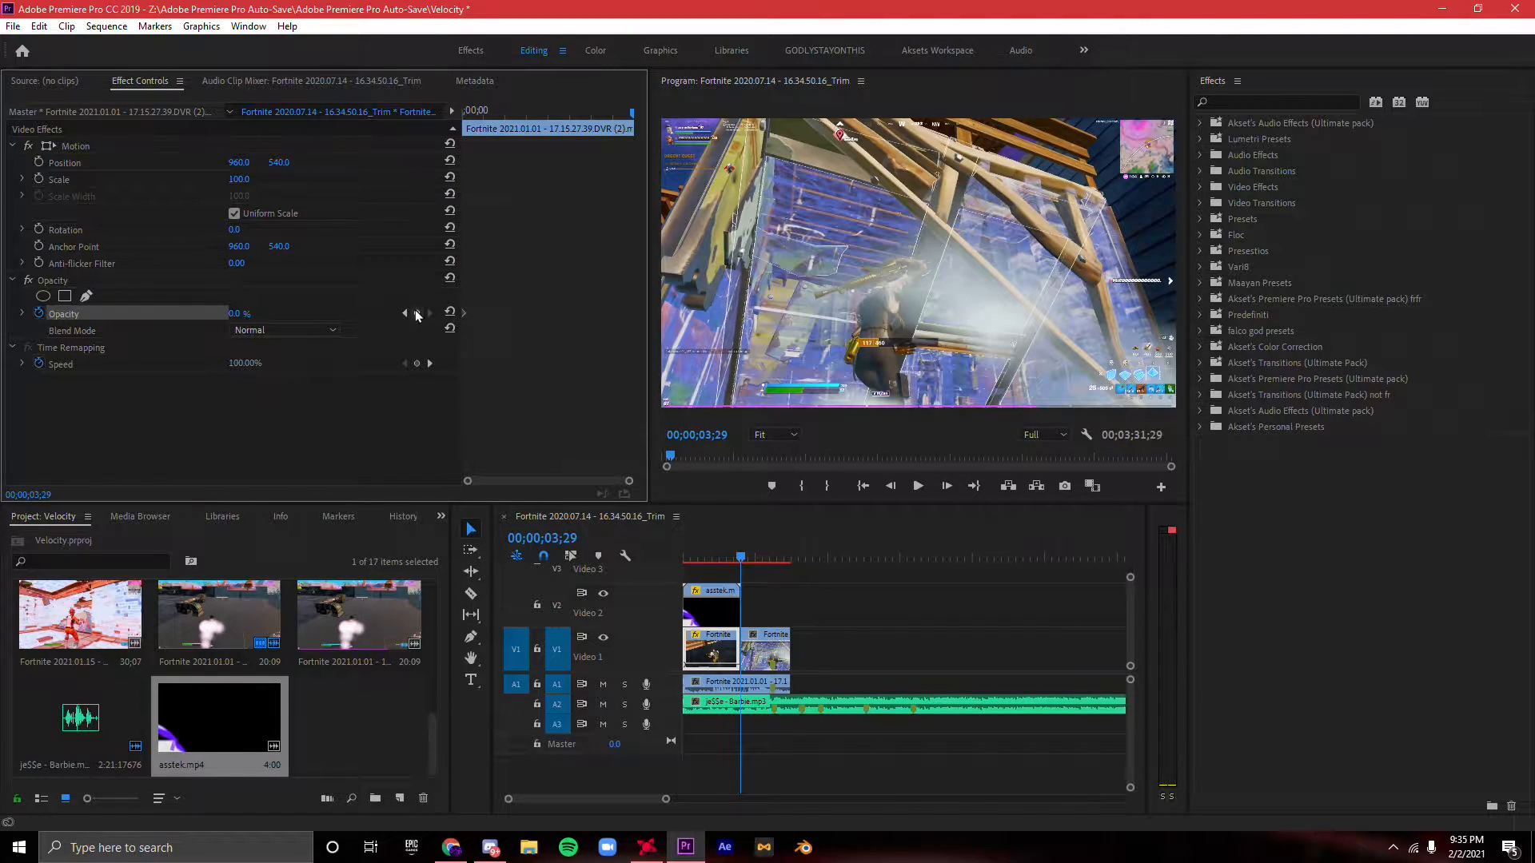
{"action": "left_click", "coordinate": [453, 316]}
{"action": "left_click_drag", "start_coordinate": [755, 557], "coordinate": [559, 534]}
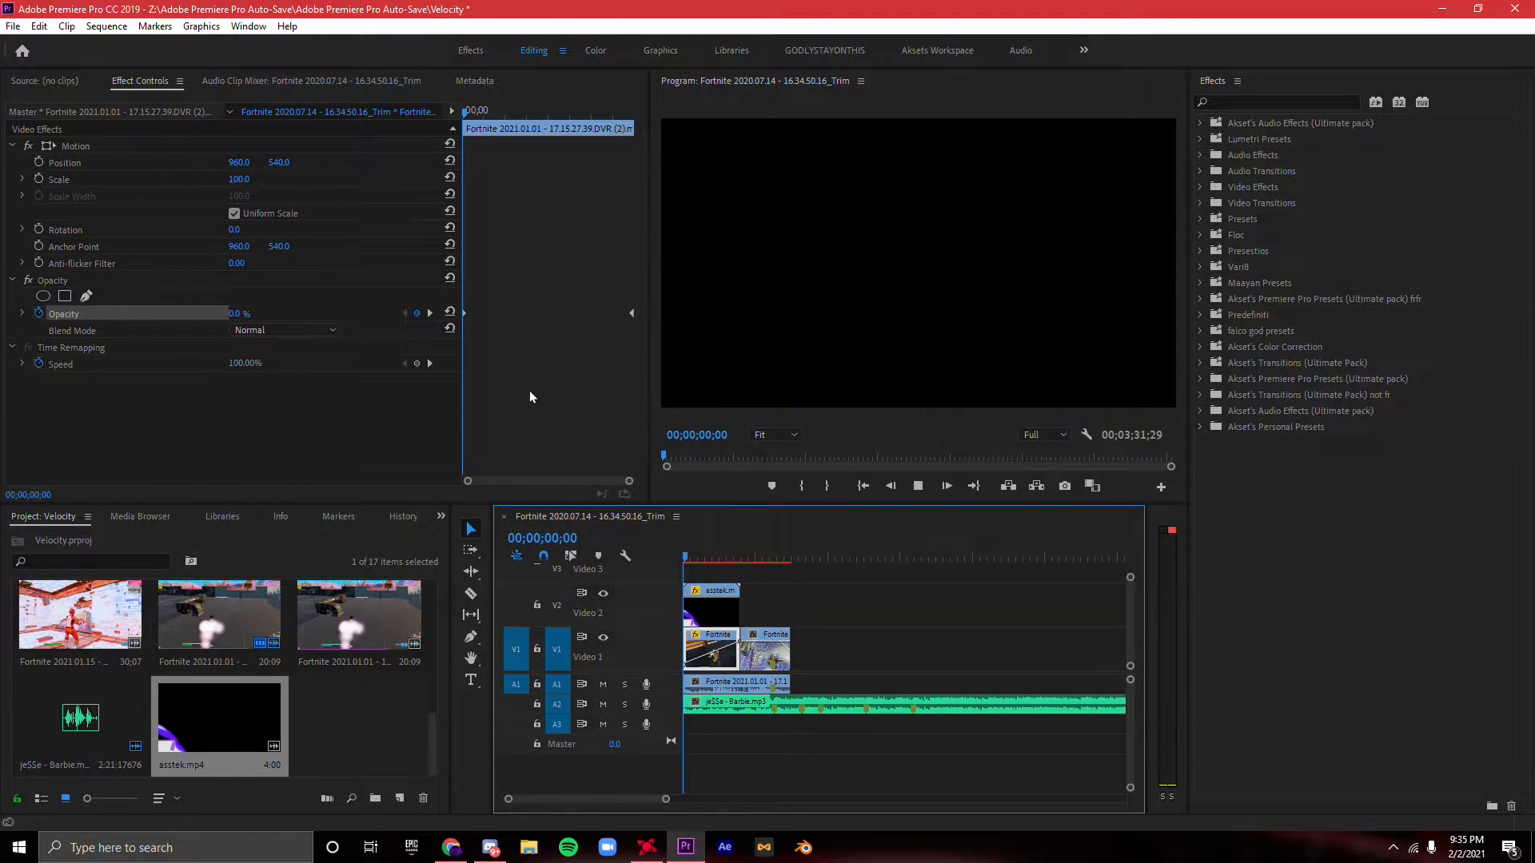
{"action": "key", "text": "space"}
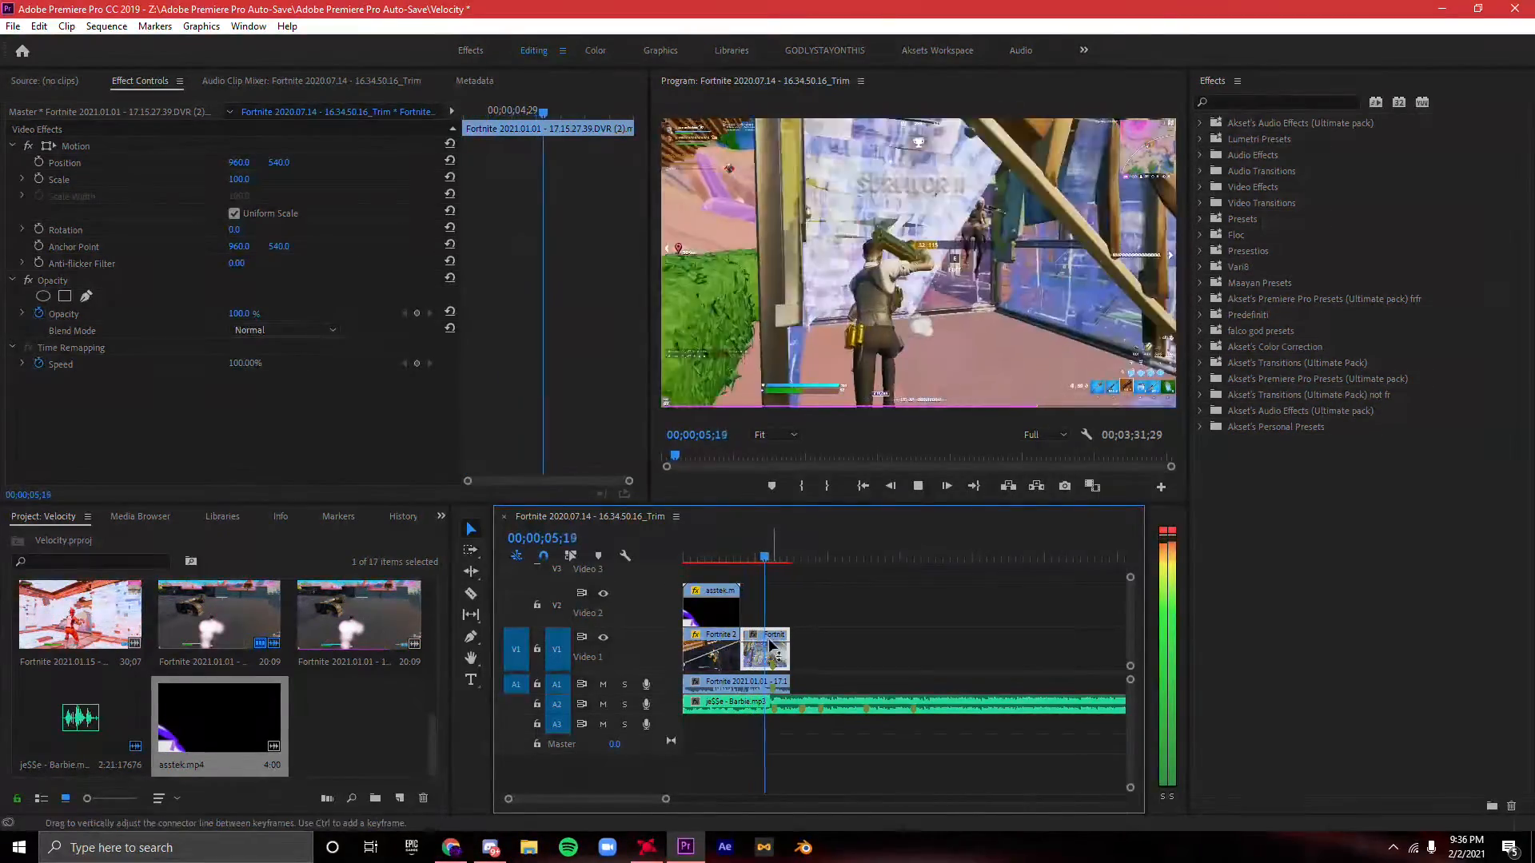
- Trim the end of the second gameplay segment slightly shorter and play it back to check the cut
{"action": "key", "text": "space"}
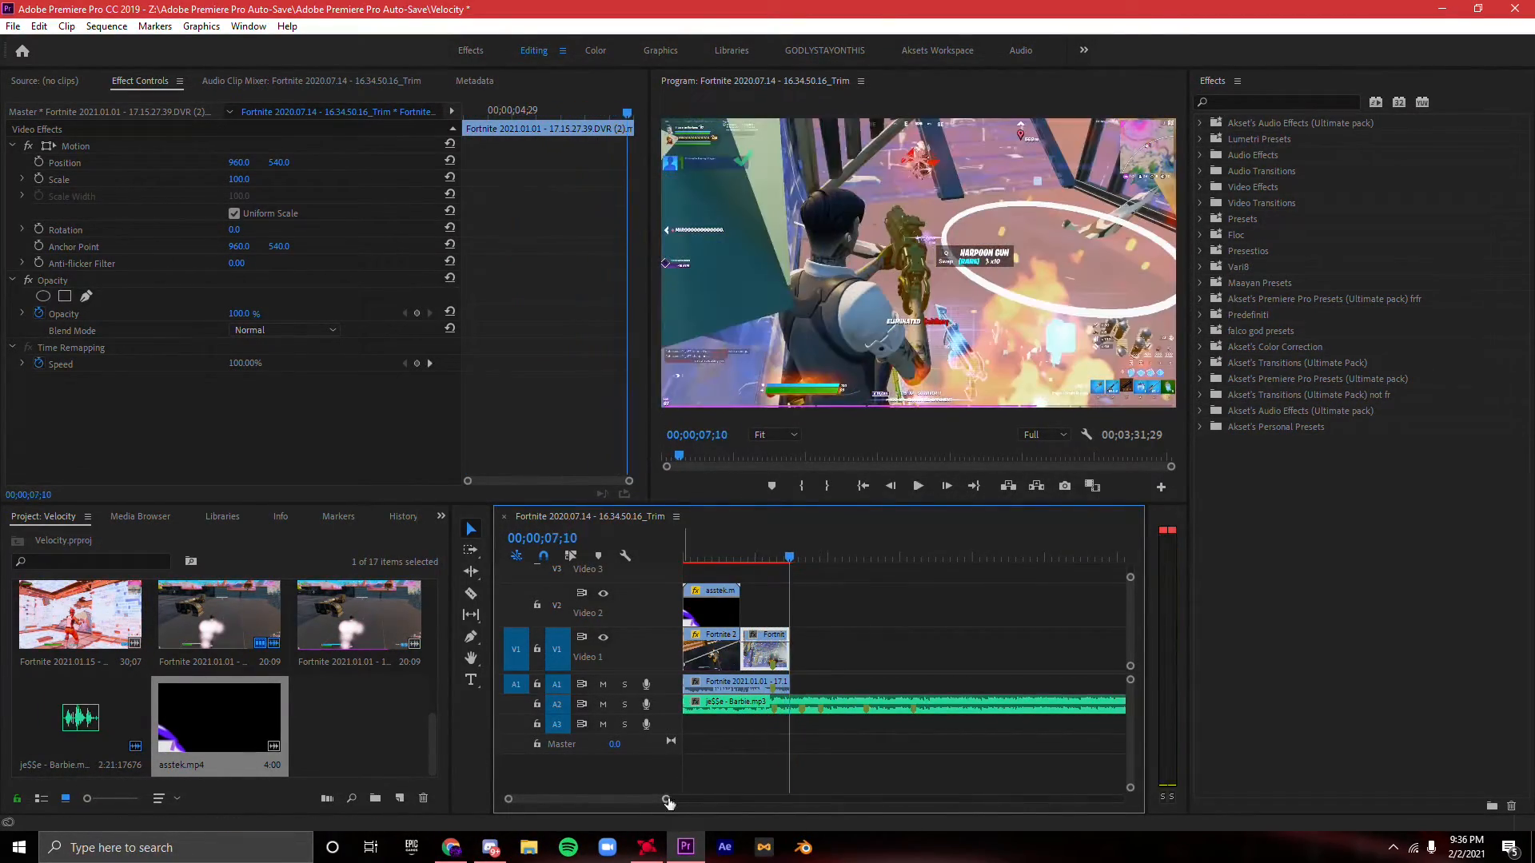
{"action": "left_click_drag", "start_coordinate": [666, 800], "coordinate": [627, 800]}
{"action": "left_click_drag", "start_coordinate": [873, 646], "coordinate": [863, 646]}
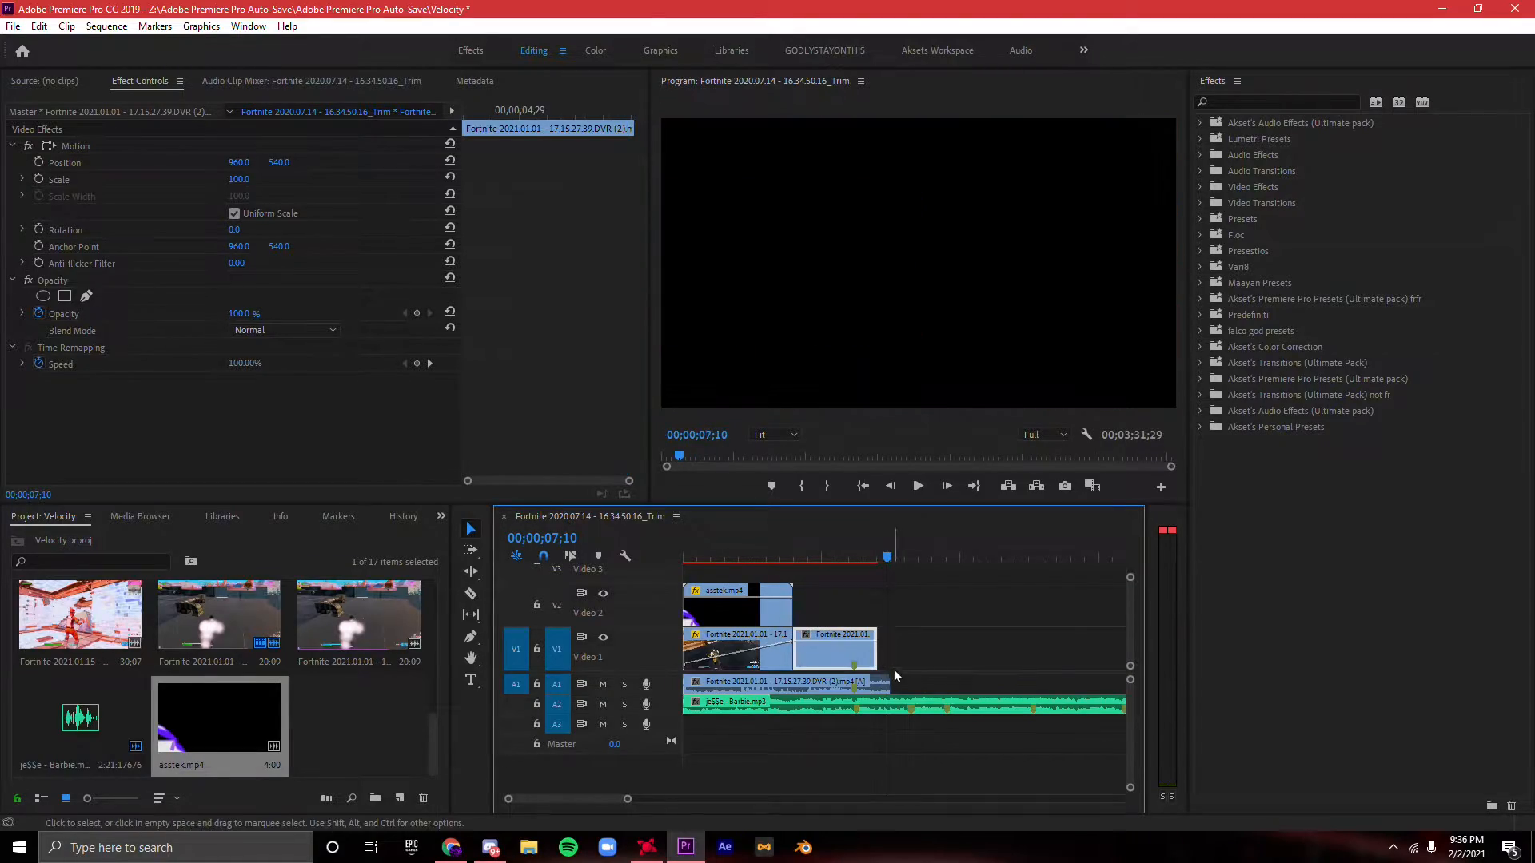
{"action": "left_click", "coordinate": [826, 556]}
{"action": "key", "text": "space"}
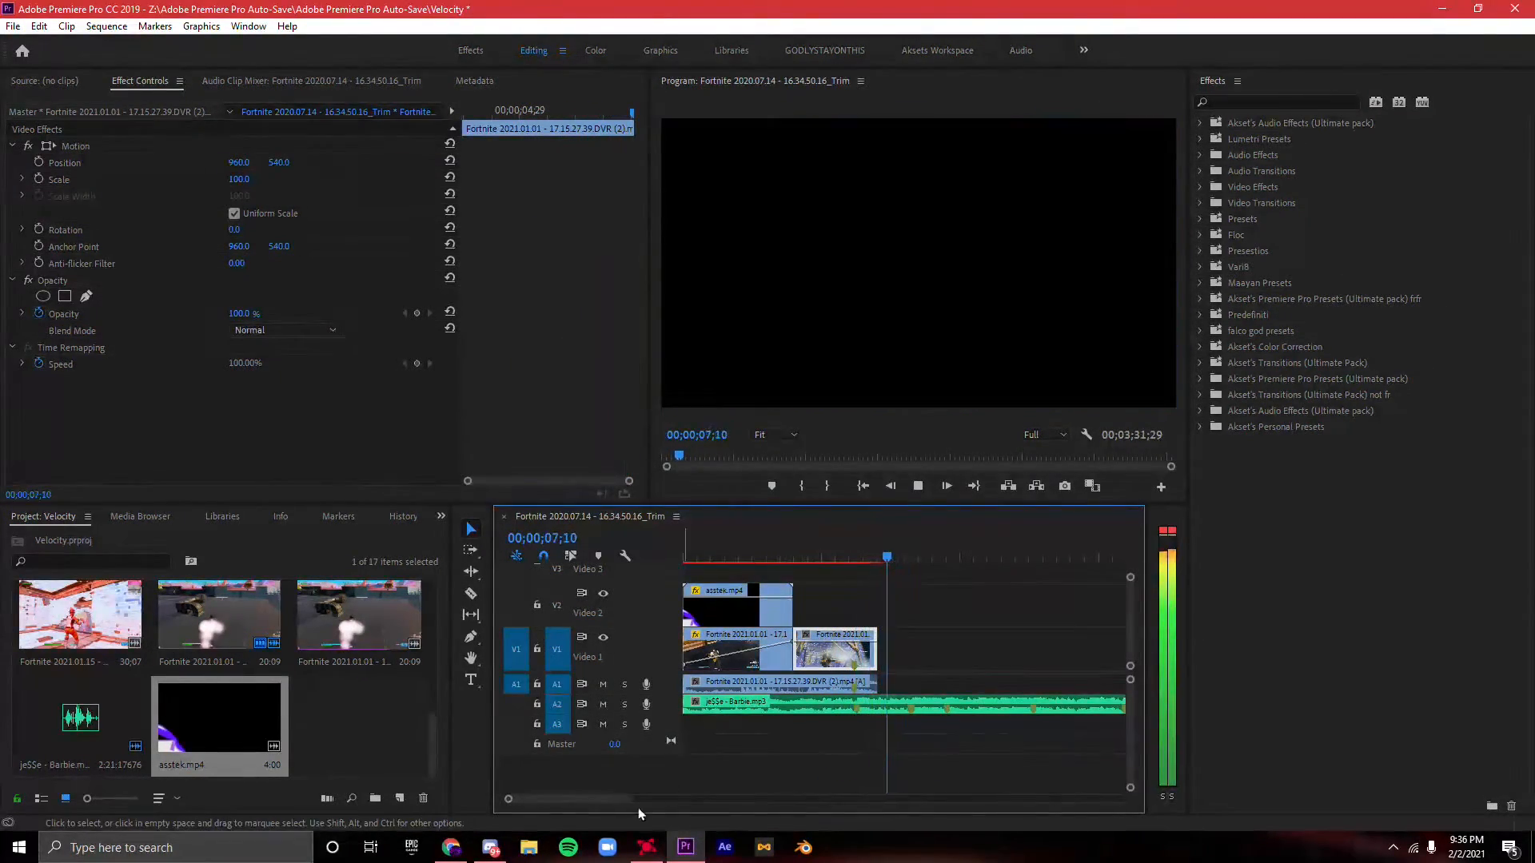
{"action": "key", "text": "space"}
{"action": "left_click_drag", "start_coordinate": [627, 800], "coordinate": [618, 801]}
{"action": "left_click_drag", "start_coordinate": [876, 640], "coordinate": [877, 670]}
{"action": "key", "text": "ctrl+z"}
- Browse the presets in the Akset's Premiere Pro Presets (Ultimate pack) folder with the playhead at 00;00;05;27
{"action": "left_click", "coordinate": [838, 557]}
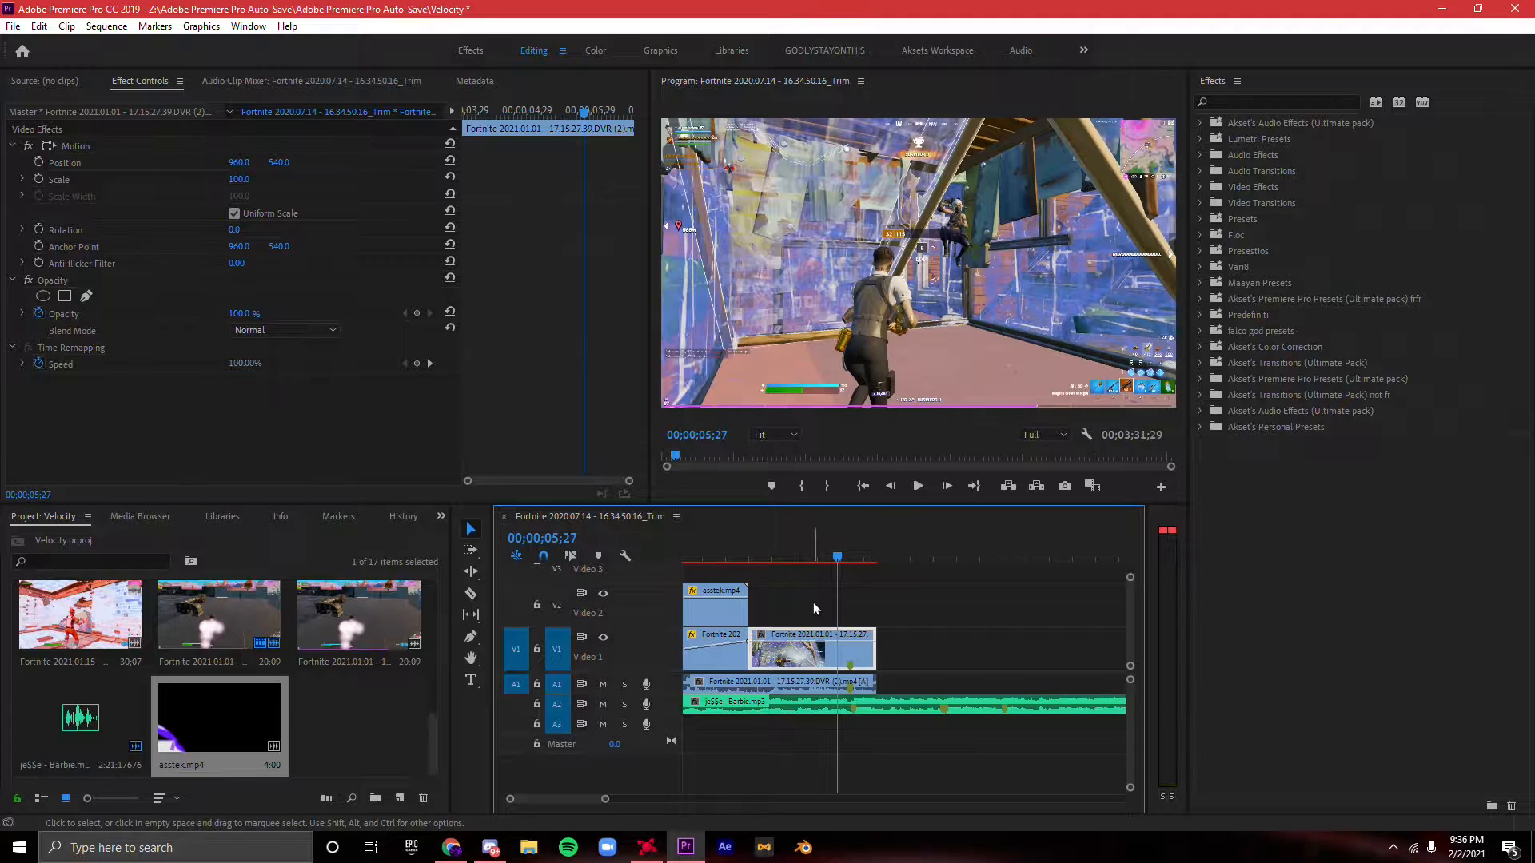
{"action": "left_click", "coordinate": [1294, 409]}
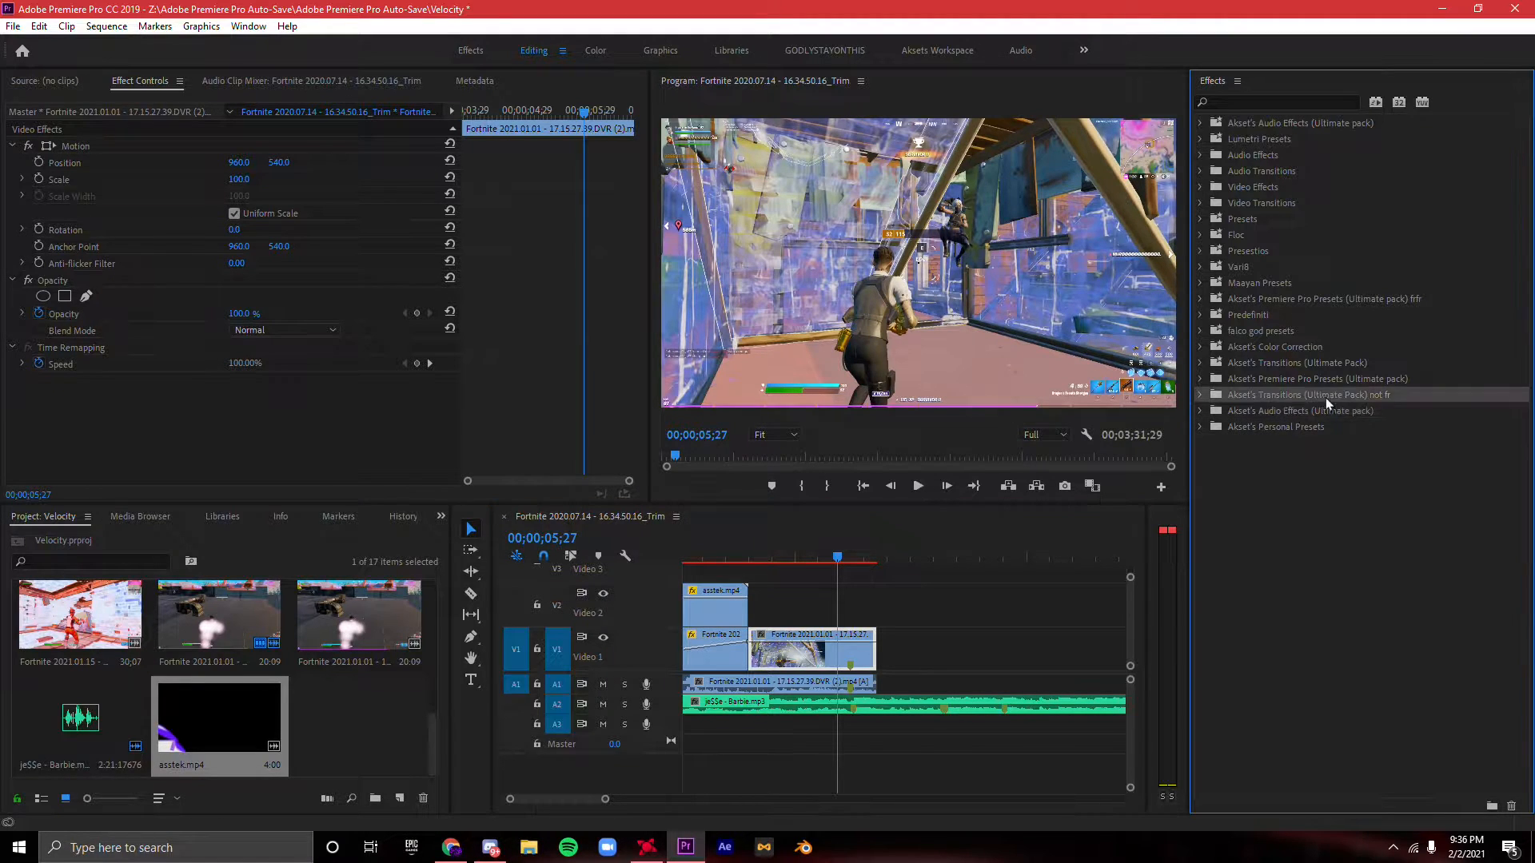
{"action": "left_click", "coordinate": [1200, 378]}
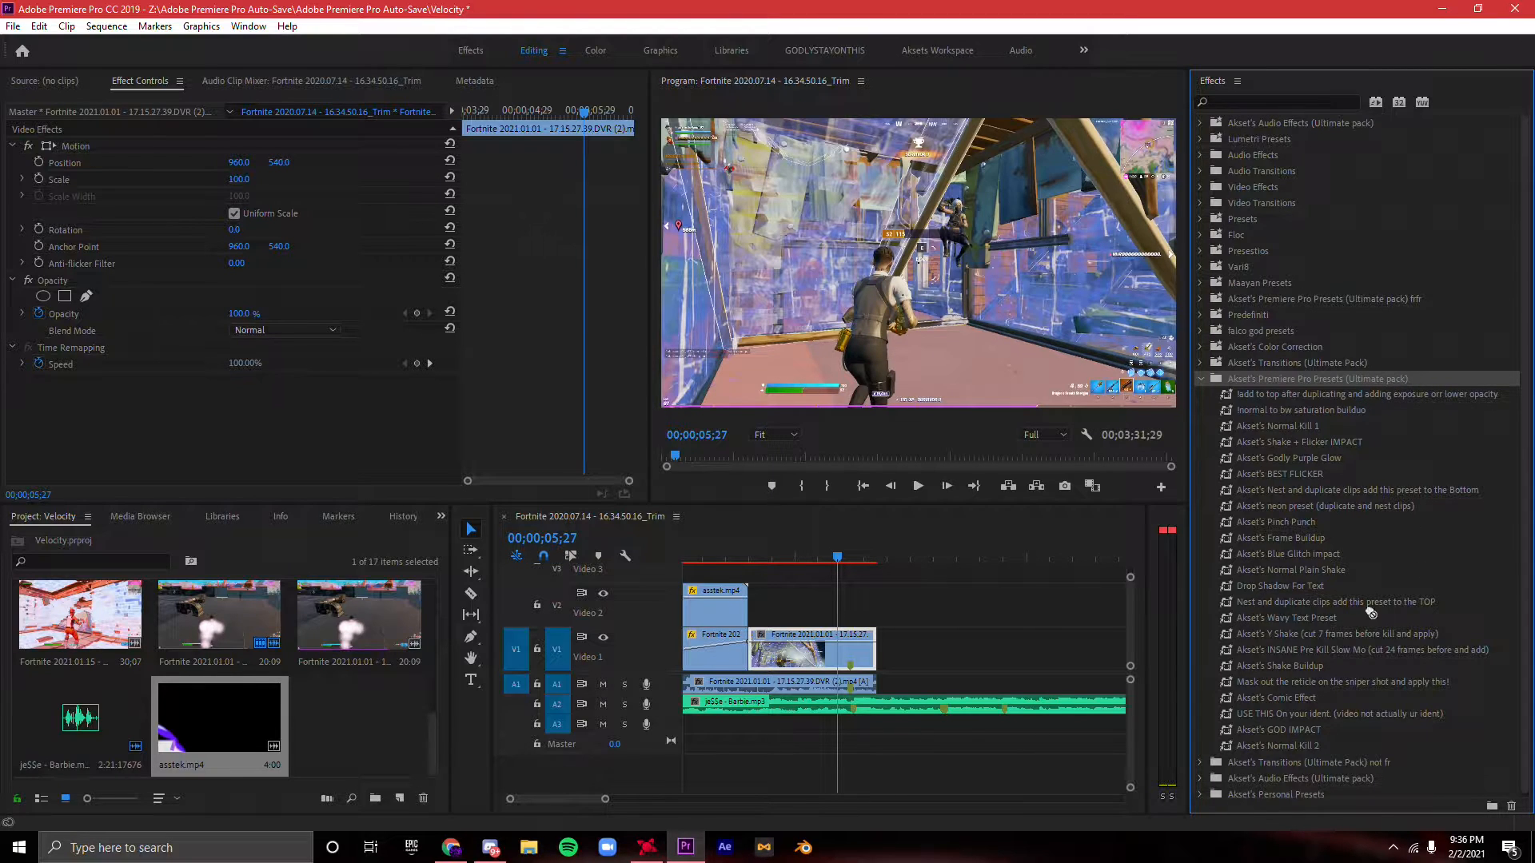
{"action": "left_click", "coordinate": [1201, 379]}
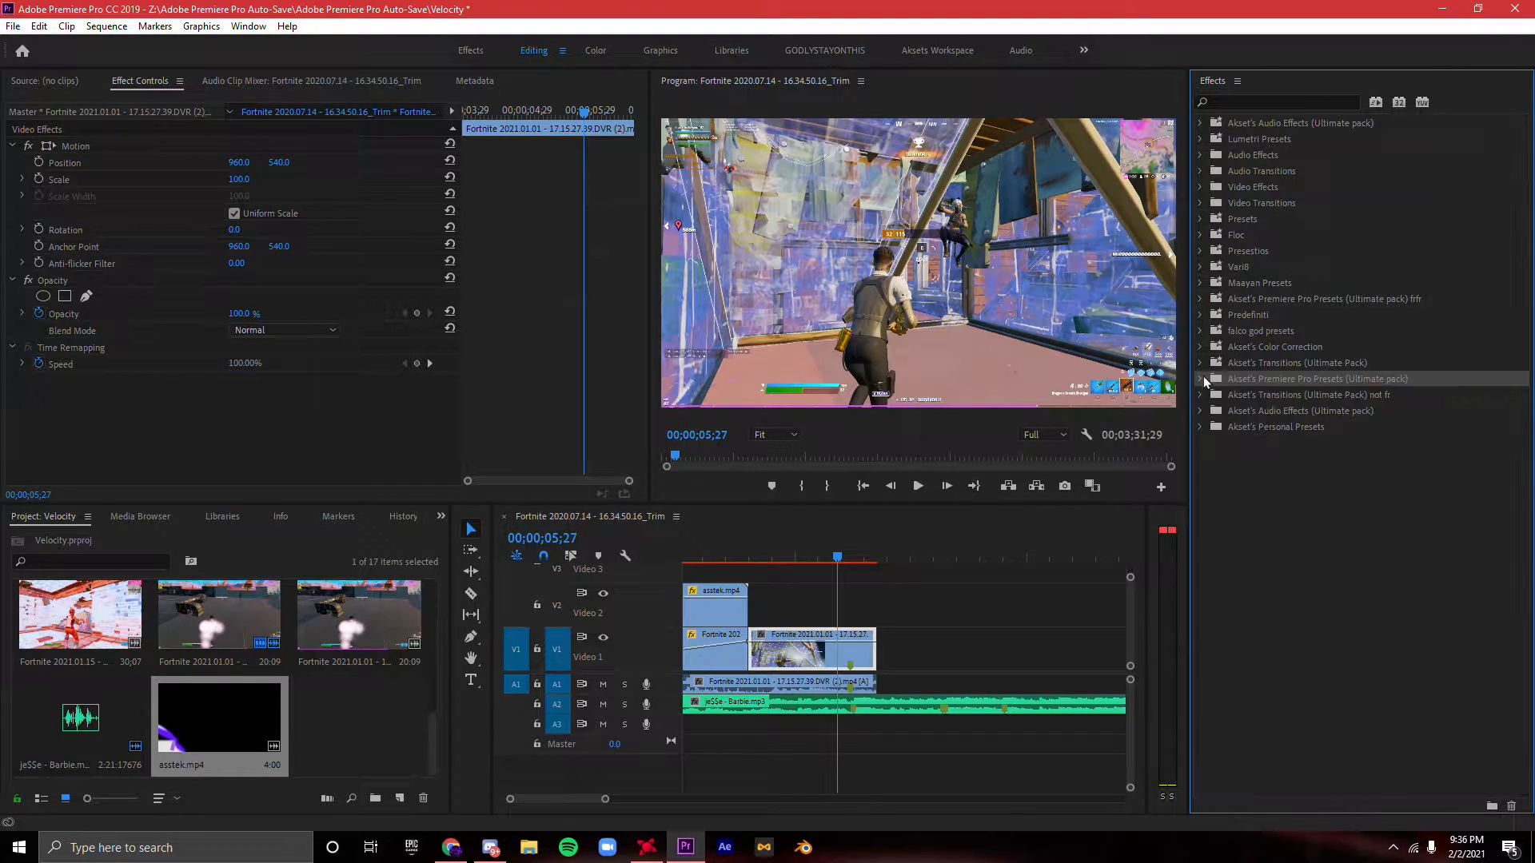
- Play the second gameplay segment and split it at its marker at 00;00;06;04
{"action": "left_click", "coordinate": [727, 554]}
{"action": "key", "text": "space"}
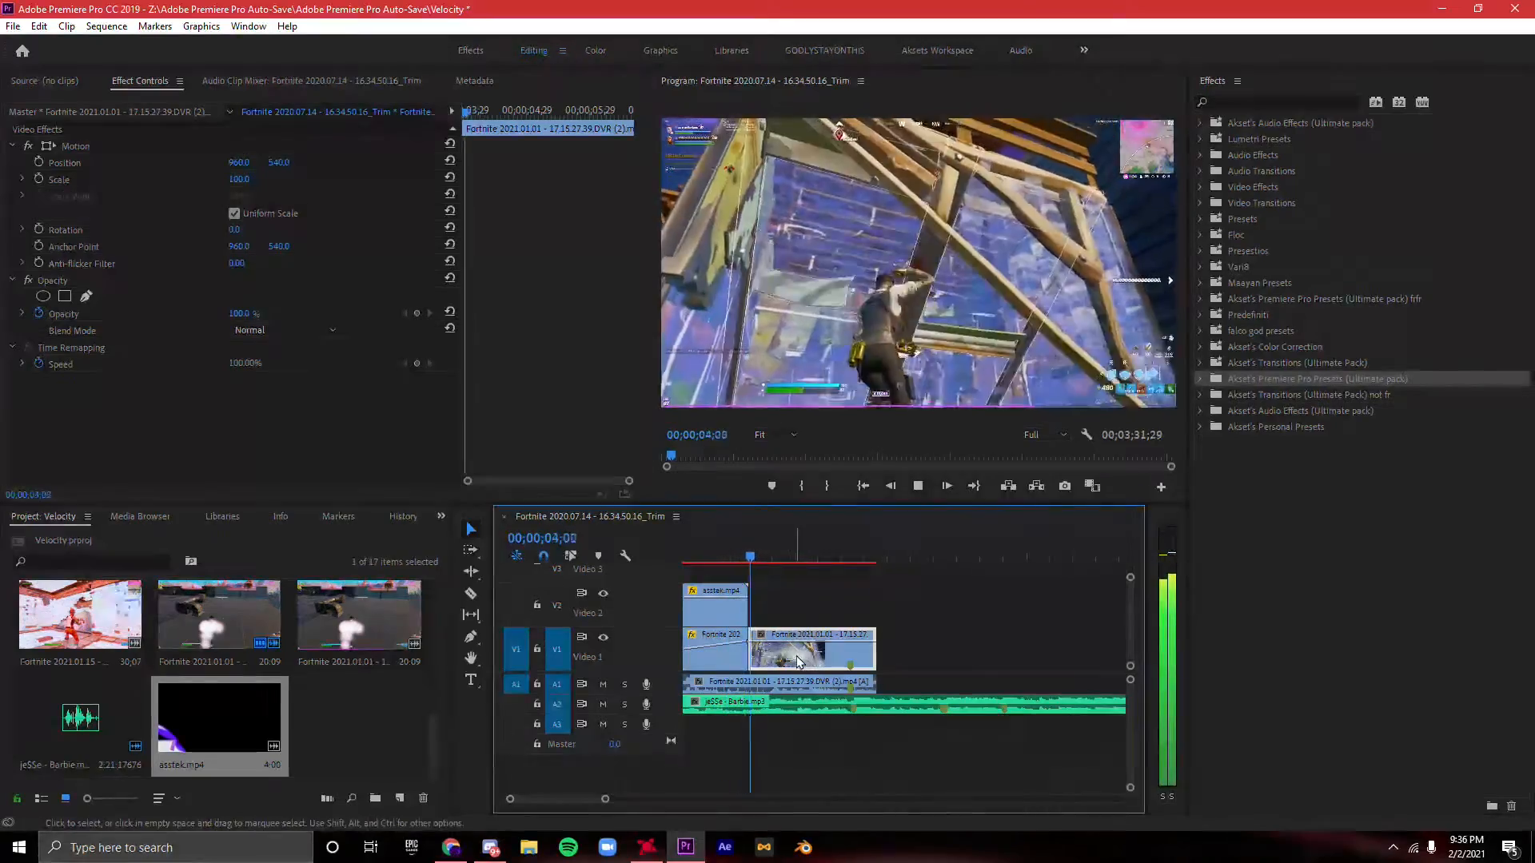
{"action": "left_click_drag", "start_coordinate": [605, 800], "coordinate": [588, 799]}
{"action": "key", "text": "space"}
{"action": "key", "text": "space"}
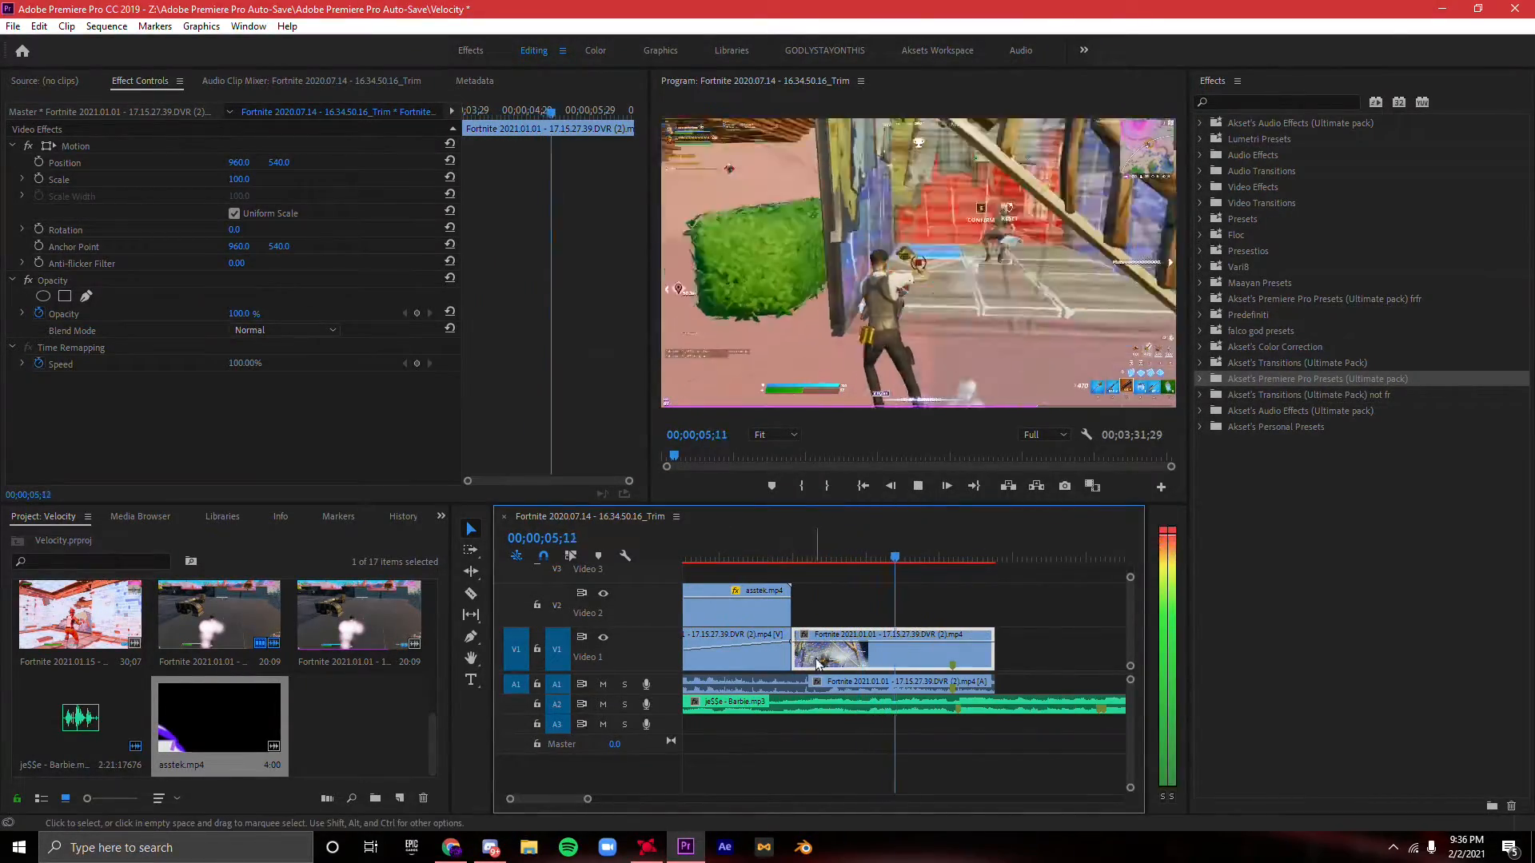
{"action": "left_click", "coordinate": [957, 555]}
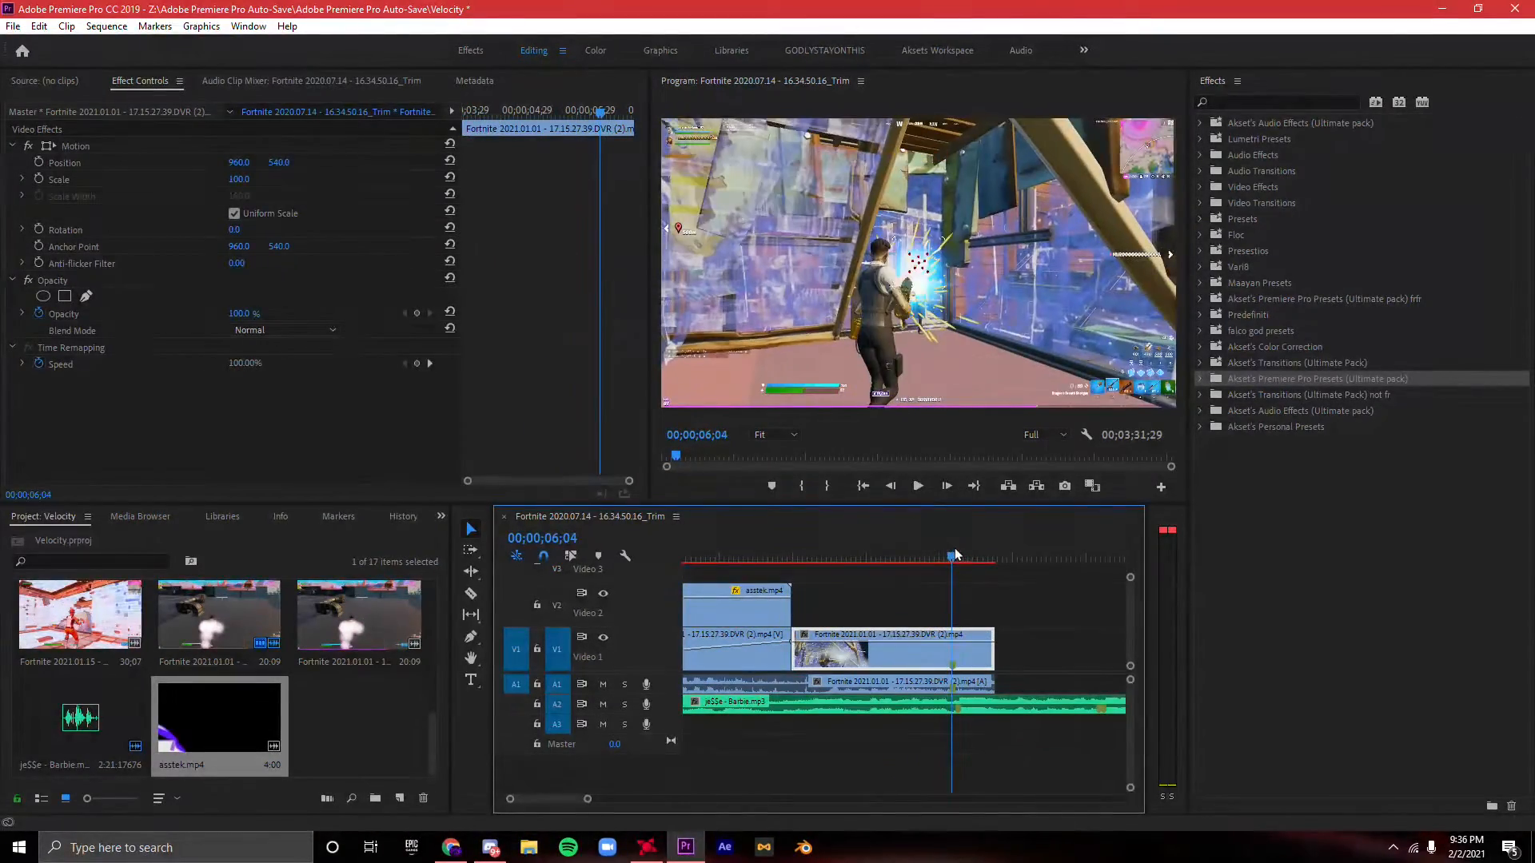
{"action": "left_click_drag", "start_coordinate": [588, 800], "coordinate": [524, 801]}
{"action": "key", "text": "Left"}
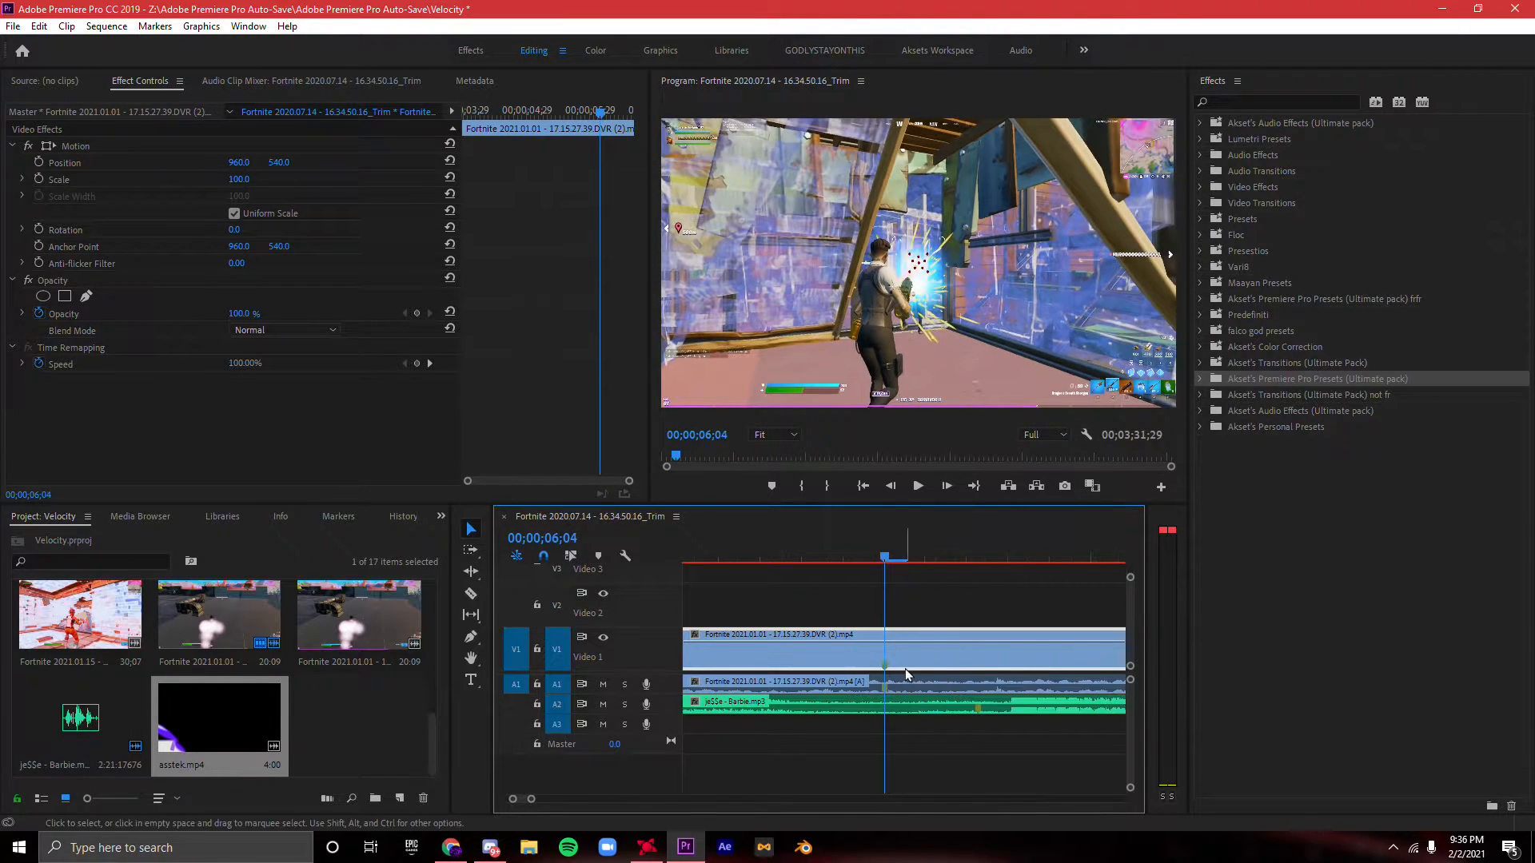
{"action": "key", "text": "c"}
{"action": "left_click", "coordinate": [887, 646]}
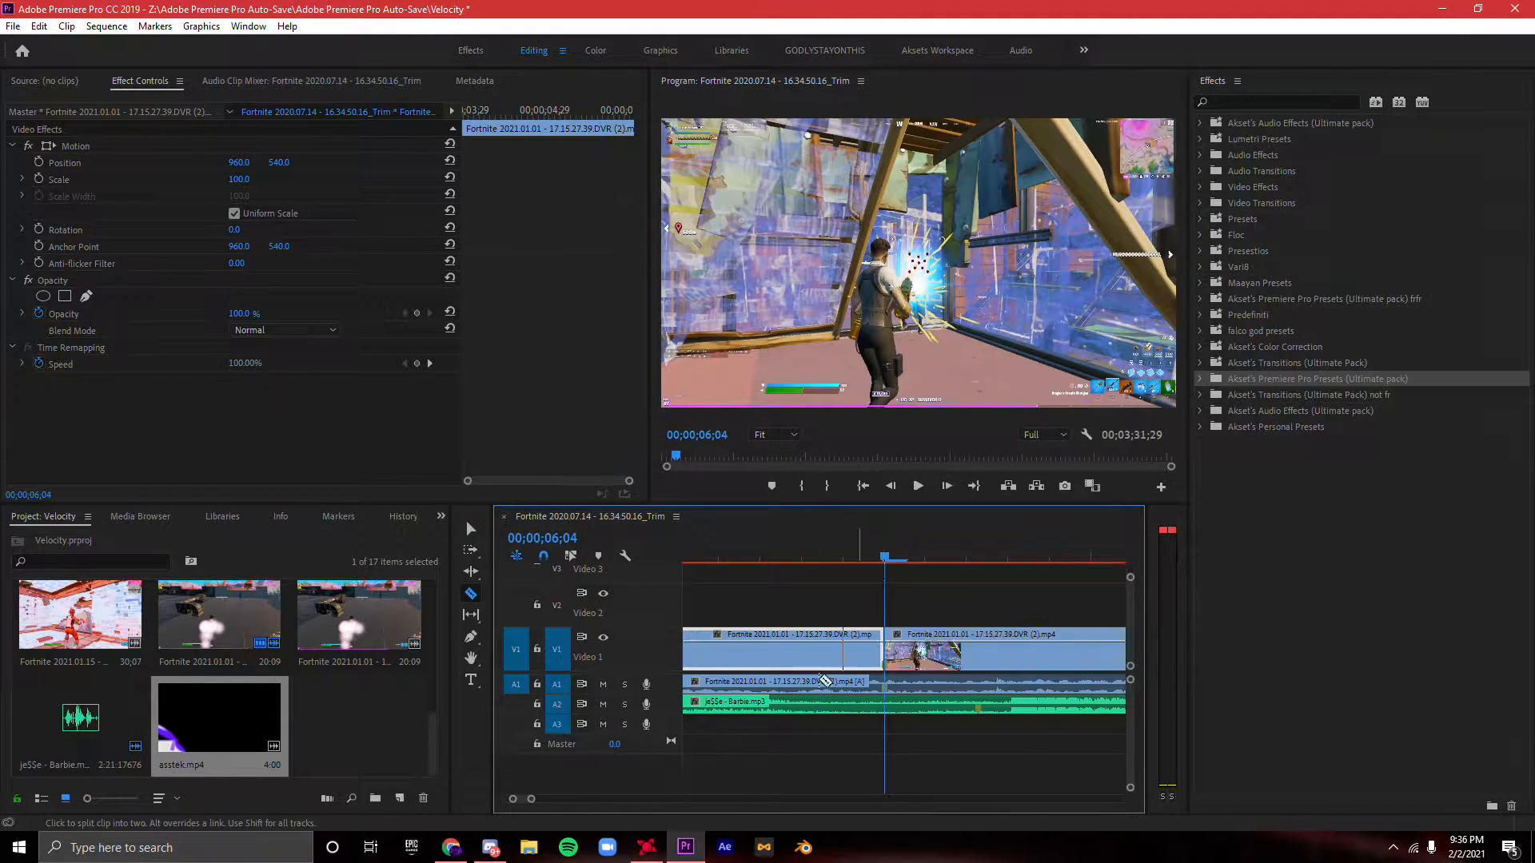
- Split the gameplay segment before the marker again at 00;00;05;22 to isolate a short piece
{"action": "left_click_drag", "start_coordinate": [530, 800], "coordinate": [566, 802]}
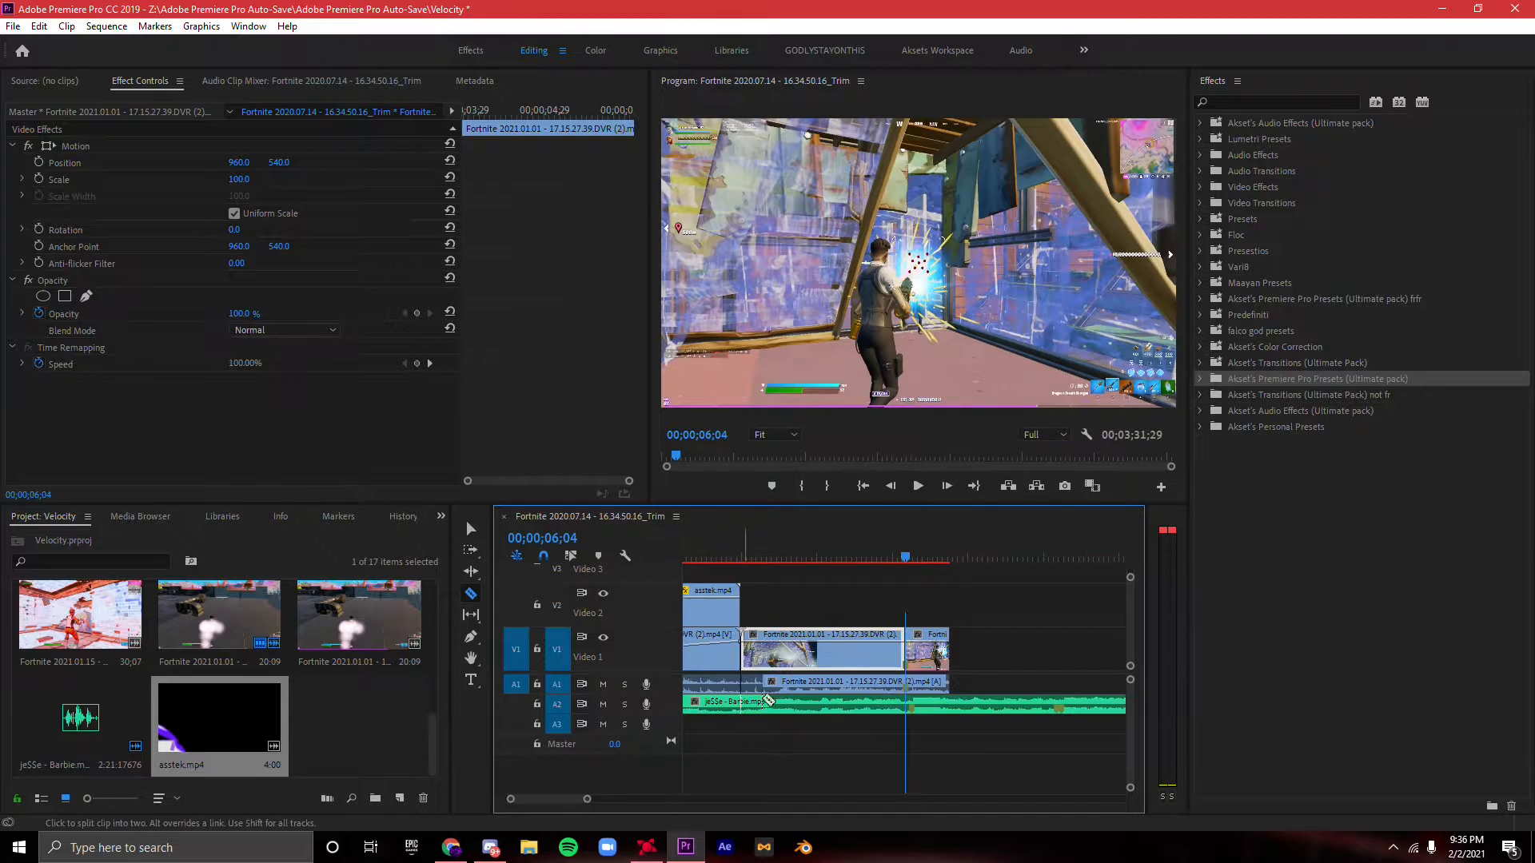
{"action": "left_click_drag", "start_coordinate": [905, 558], "coordinate": [855, 532]}
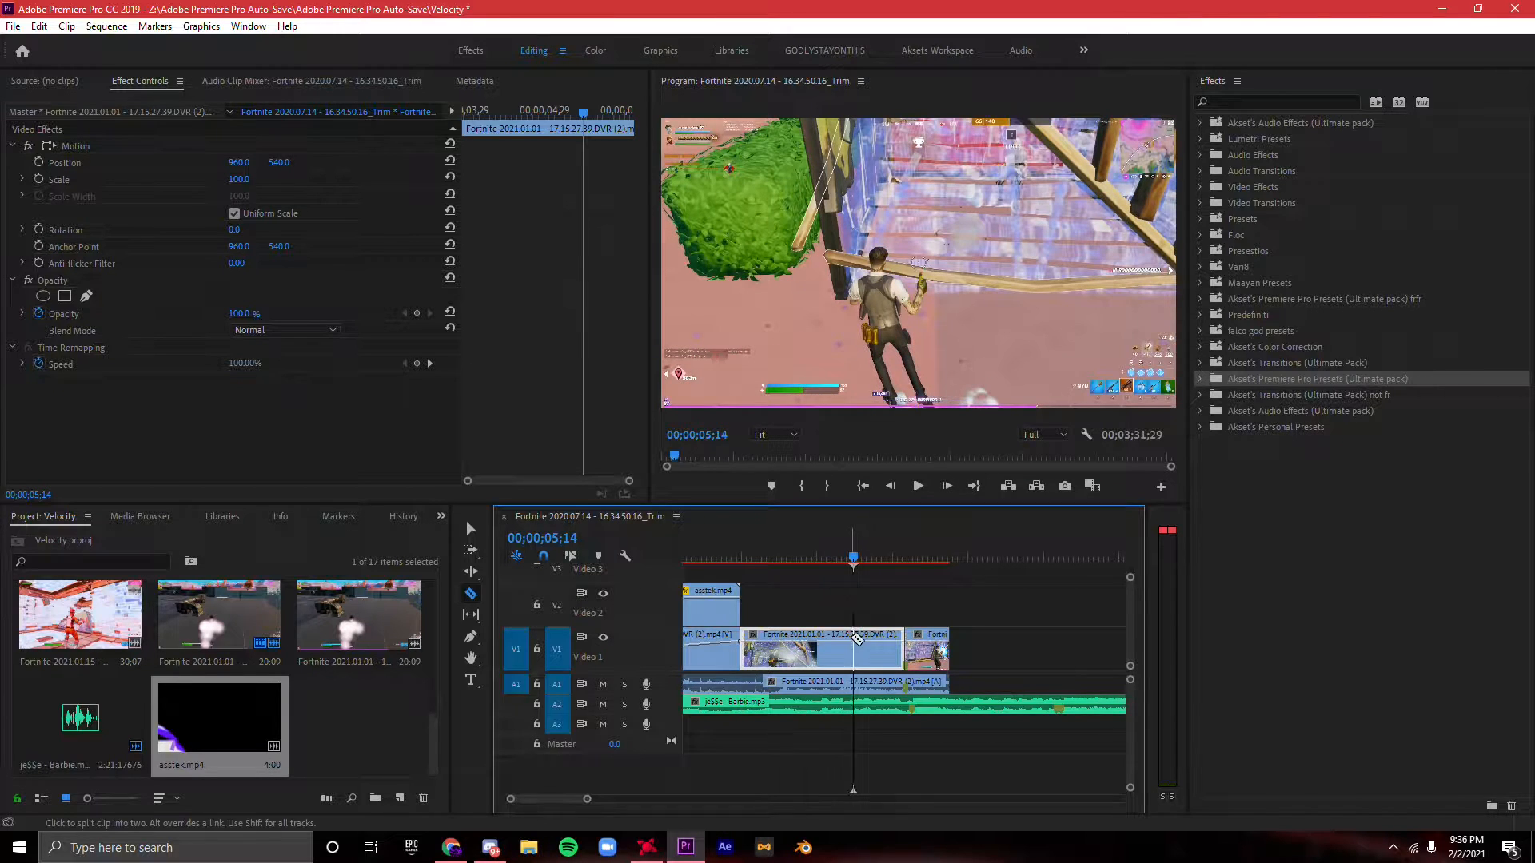
{"action": "key", "text": "Right"}
{"action": "key", "text": "Right"}
{"action": "key", "text": "Right"}
{"action": "key", "text": "Right"}
{"action": "key", "text": "Right"}
{"action": "key", "text": "Right"}
{"action": "key", "text": "Right"}
{"action": "key", "text": "Right"}
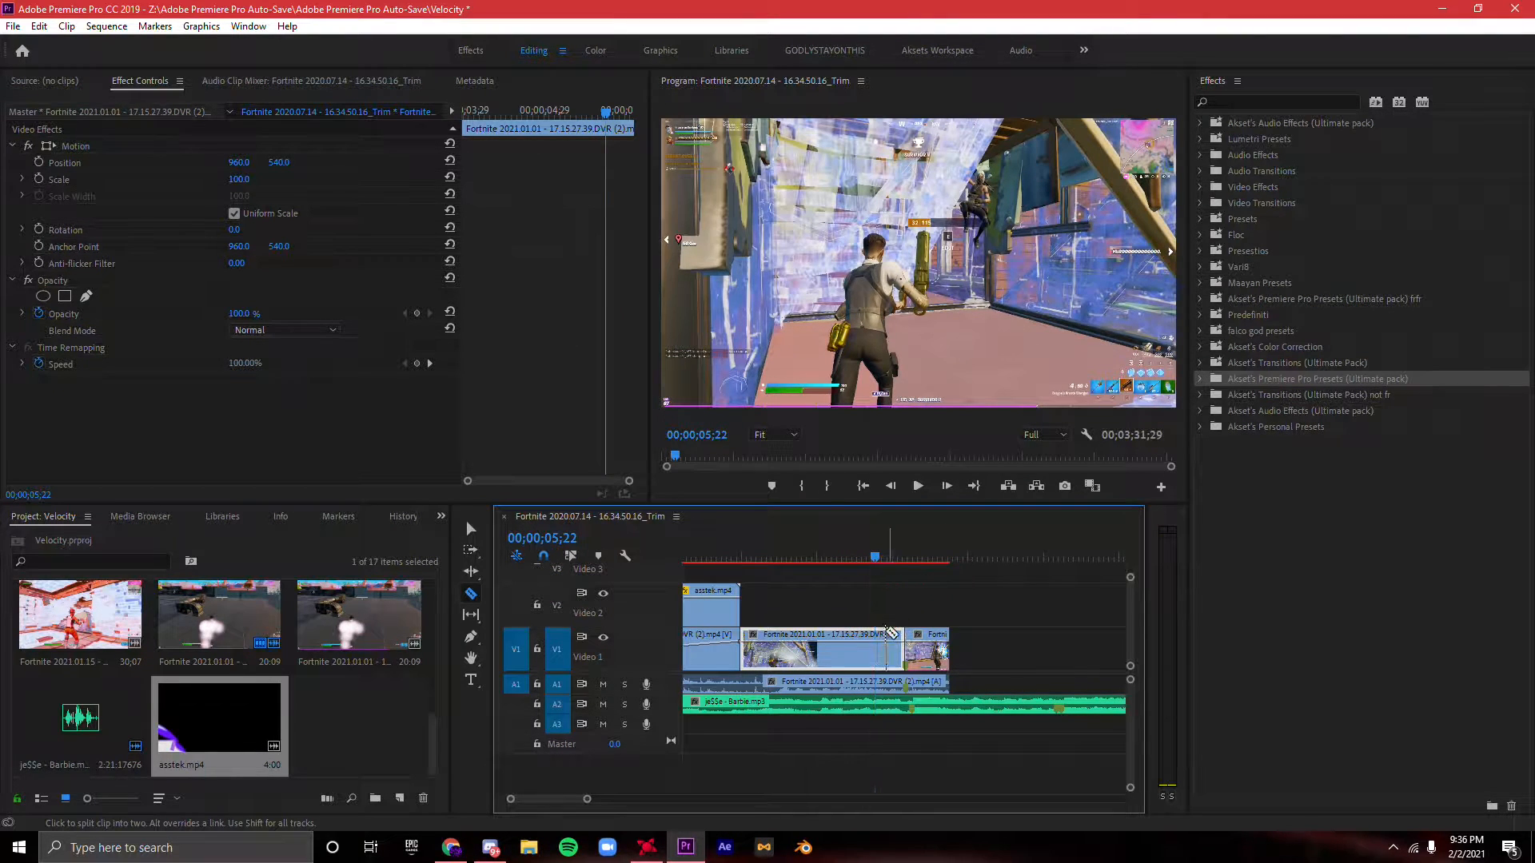
{"action": "left_click", "coordinate": [879, 636]}
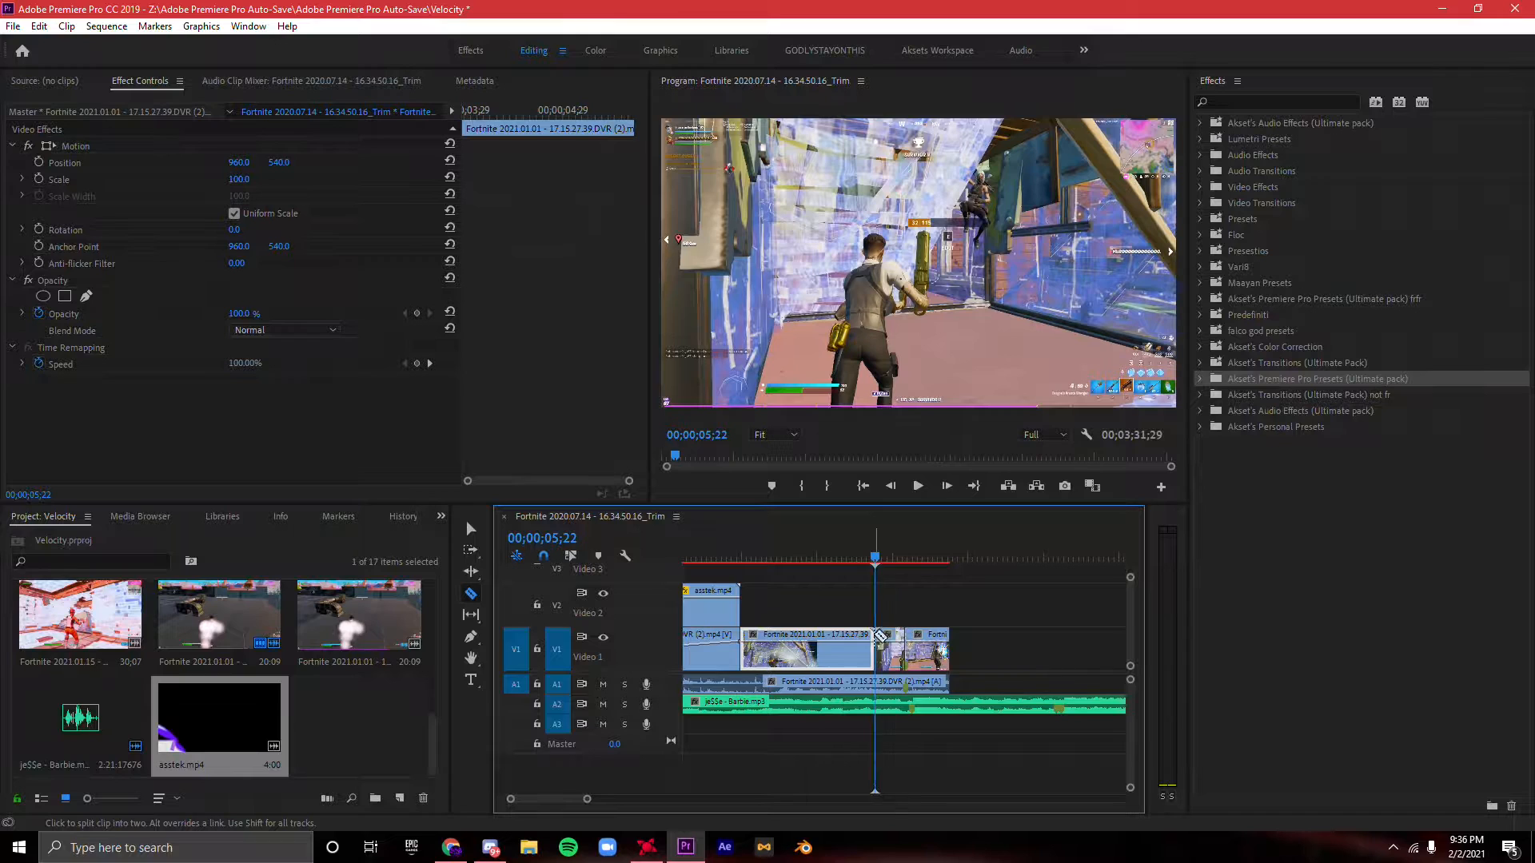
- Show the Time Remapping speed keyframes on the short gameplay piece between the two new cuts
{"action": "key", "text": "v"}
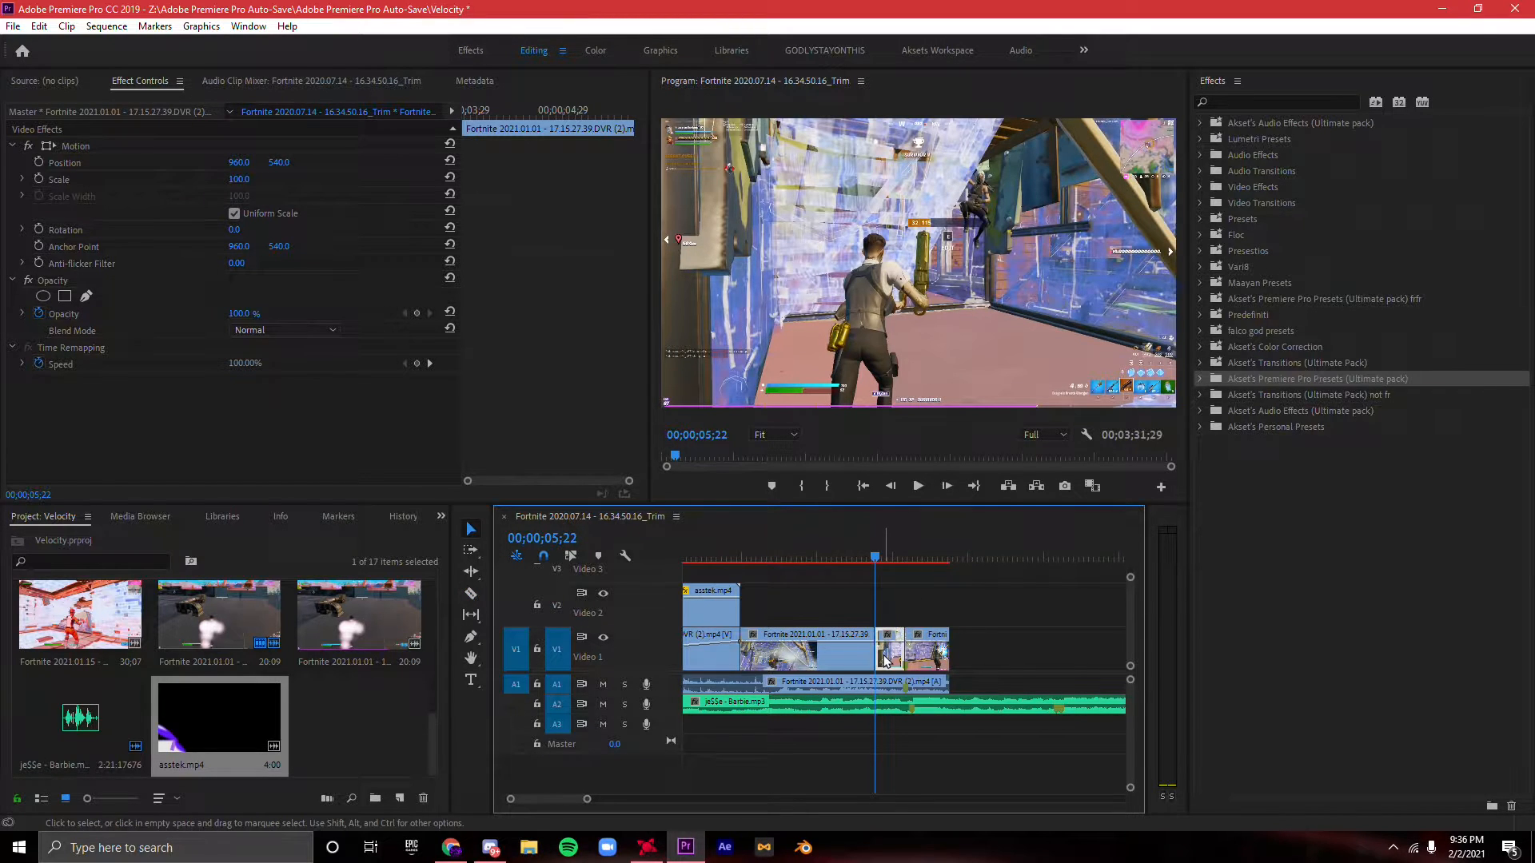
{"action": "key", "text": "Right"}
{"action": "key", "text": "Right"}
{"action": "key", "text": "Right"}
{"action": "key", "text": "Right"}
{"action": "right_click", "coordinate": [887, 693]}
{"action": "mouse_move", "coordinate": [946, 822]}
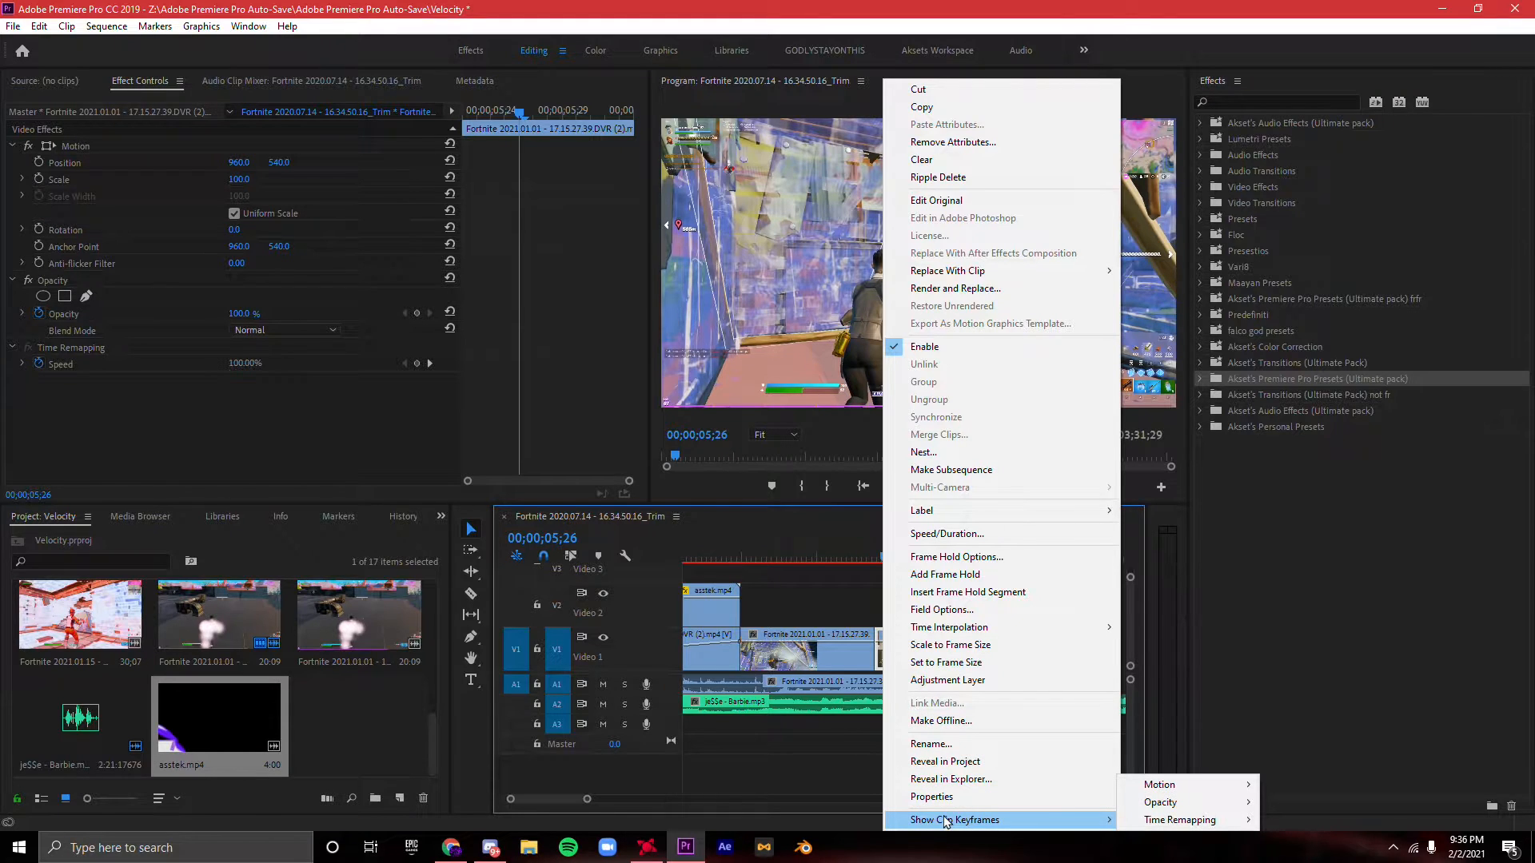
{"action": "mouse_move", "coordinate": [1215, 820]}
{"action": "left_click", "coordinate": [1279, 820]}
- Enlarge the V1 track and add speed keyframes to the short piece at 00;00;05;22 and 00;00;05;28
{"action": "left_click", "coordinate": [876, 562]}
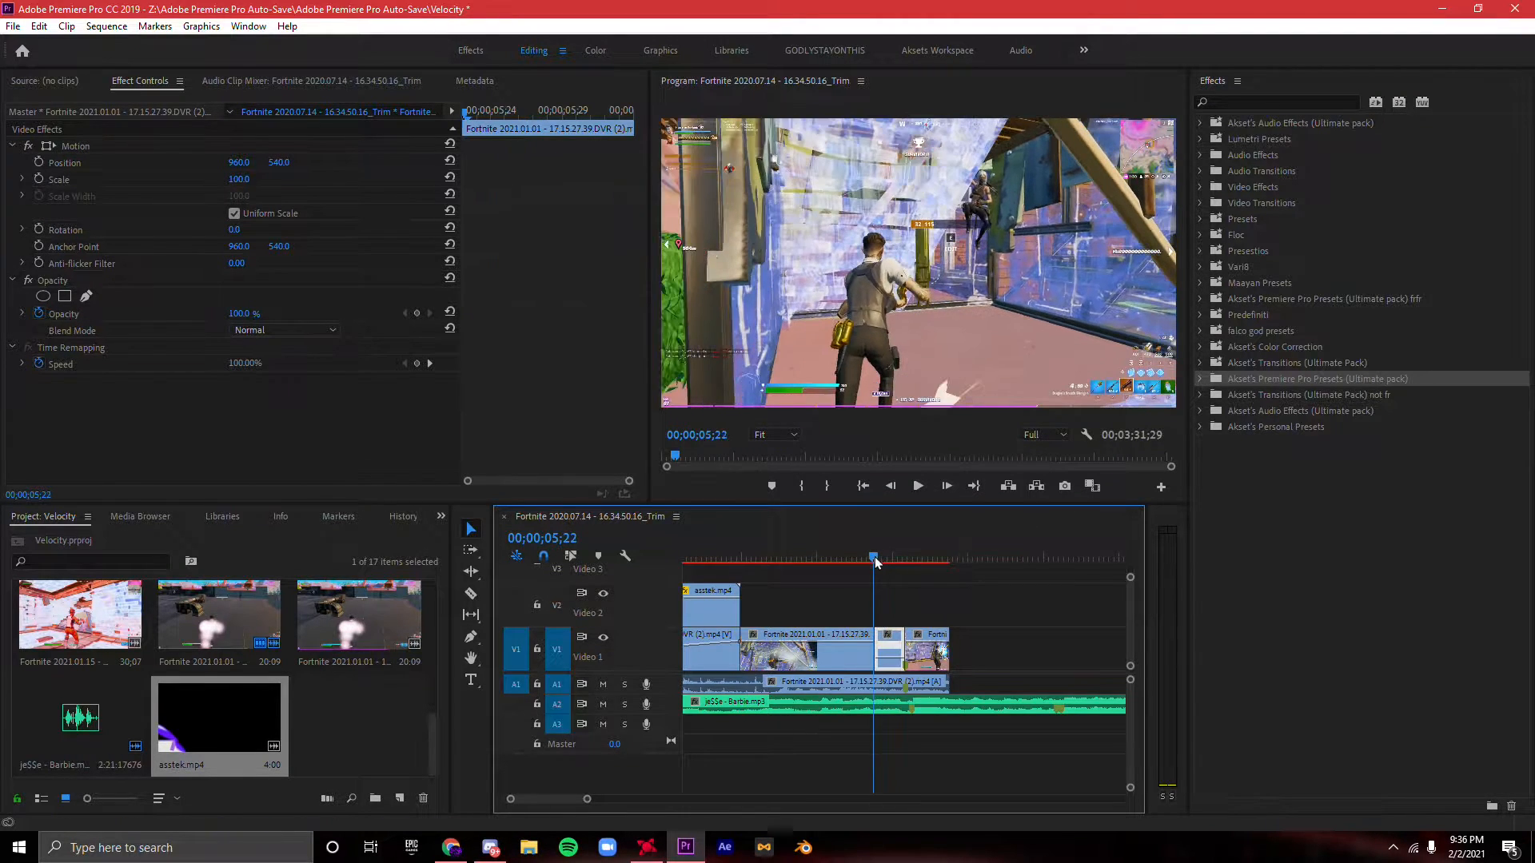
{"action": "left_click_drag", "start_coordinate": [587, 799], "coordinate": [544, 799]}
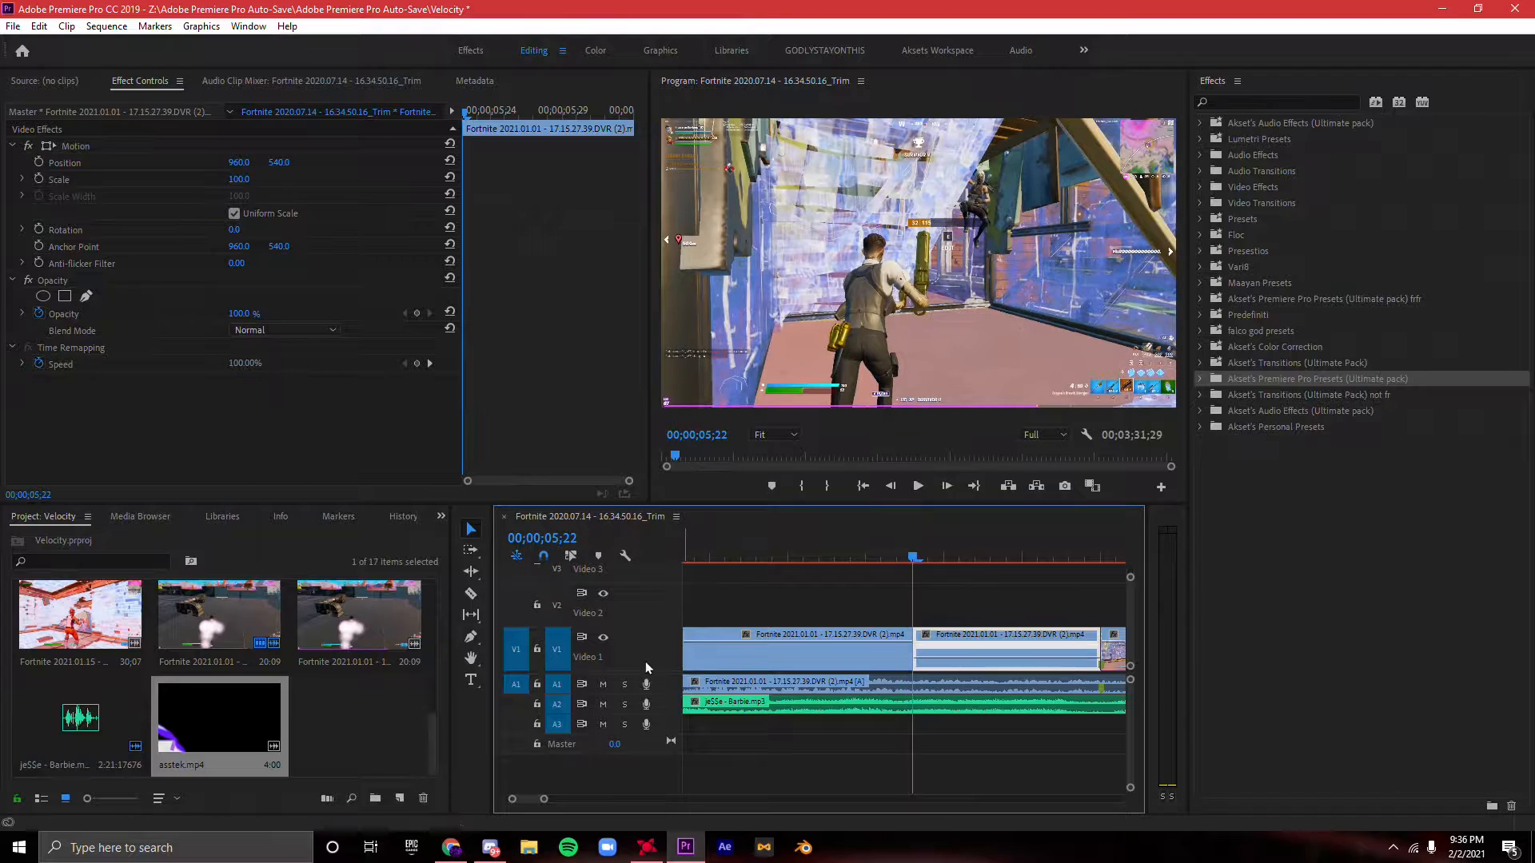
{"action": "left_click_drag", "start_coordinate": [1130, 581], "coordinate": [1271, 571]}
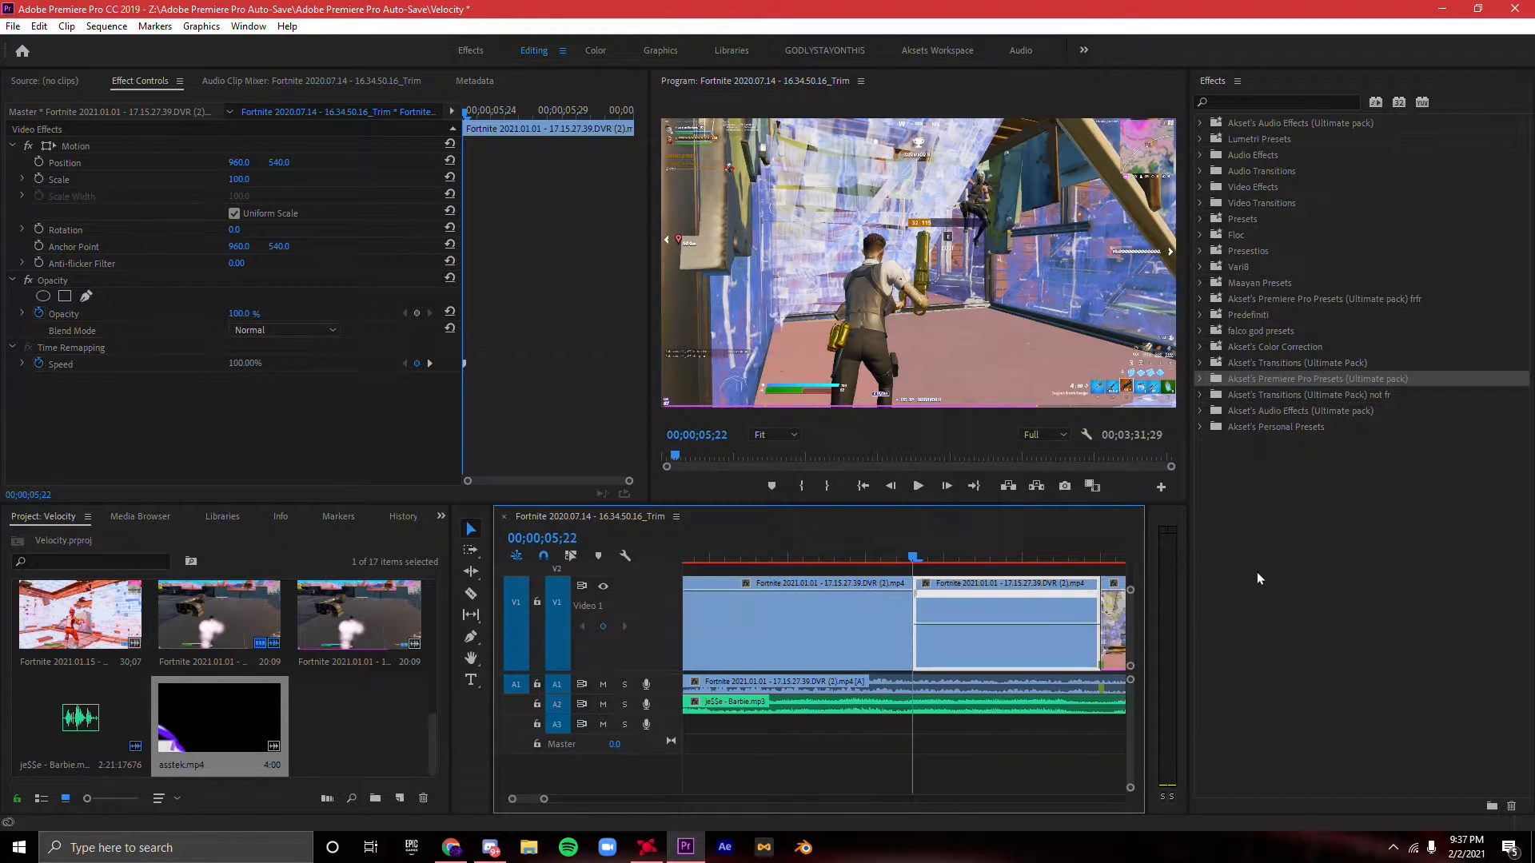
{"action": "left_click", "coordinate": [86, 368]}
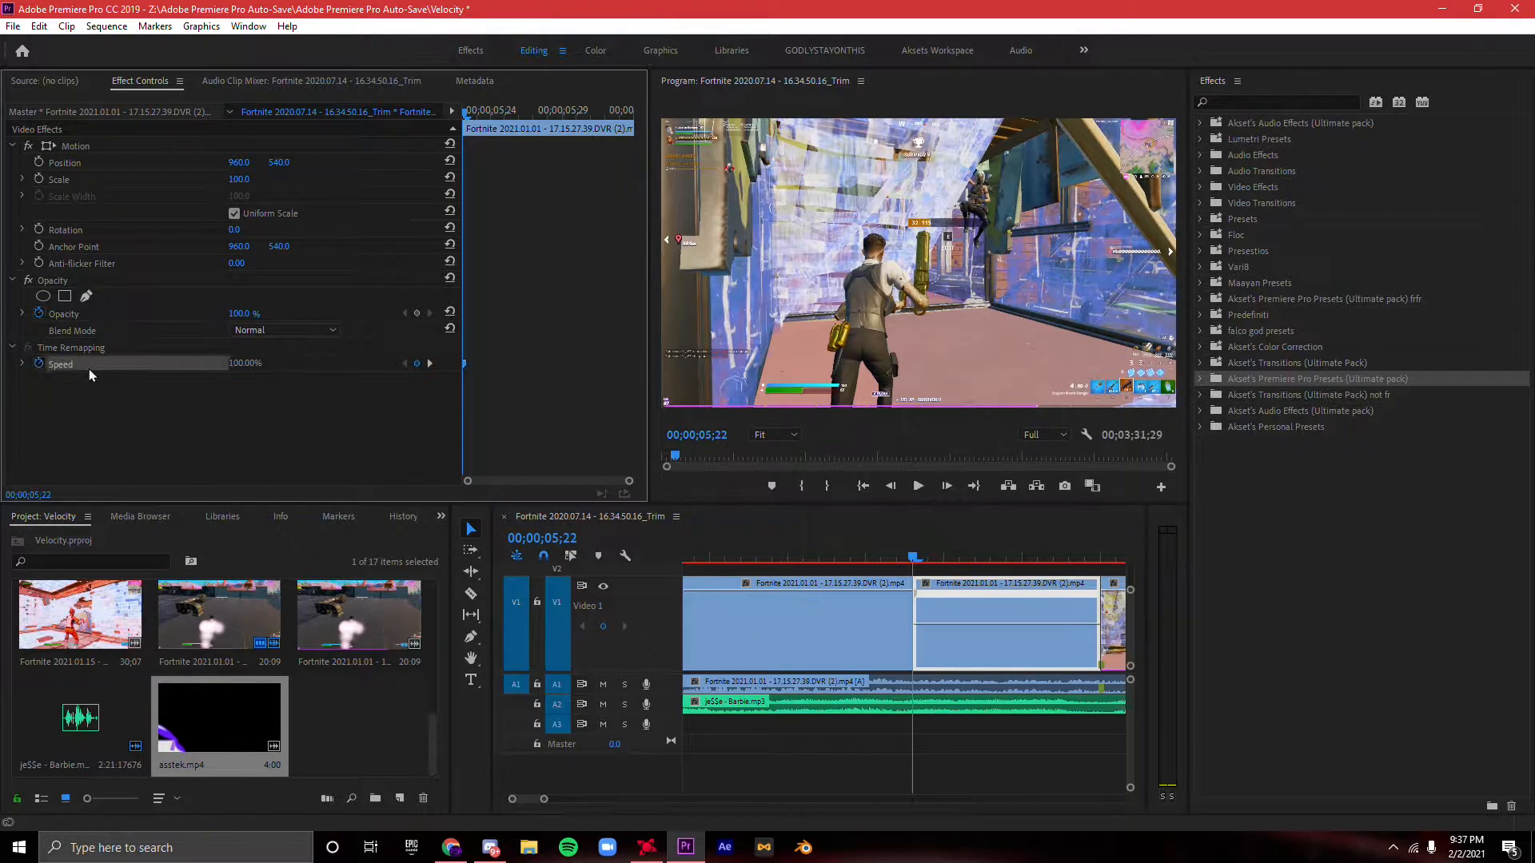
{"action": "left_click", "coordinate": [1012, 626]}
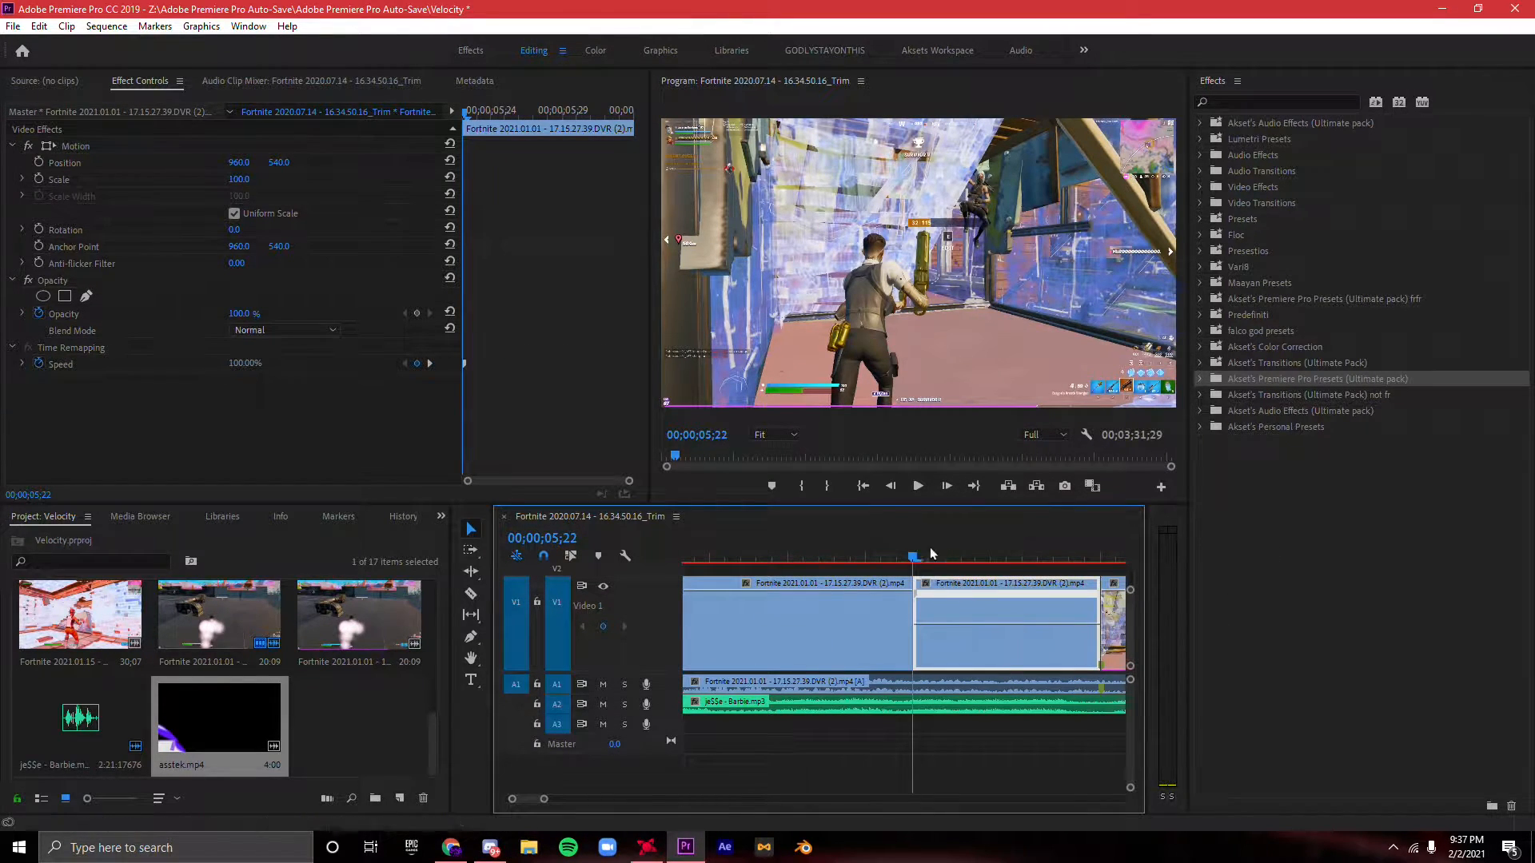
{"action": "left_click", "coordinate": [1025, 555]}
{"action": "left_click_drag", "start_coordinate": [1027, 552], "coordinate": [1011, 553]}
{"action": "left_click", "coordinate": [603, 628]}
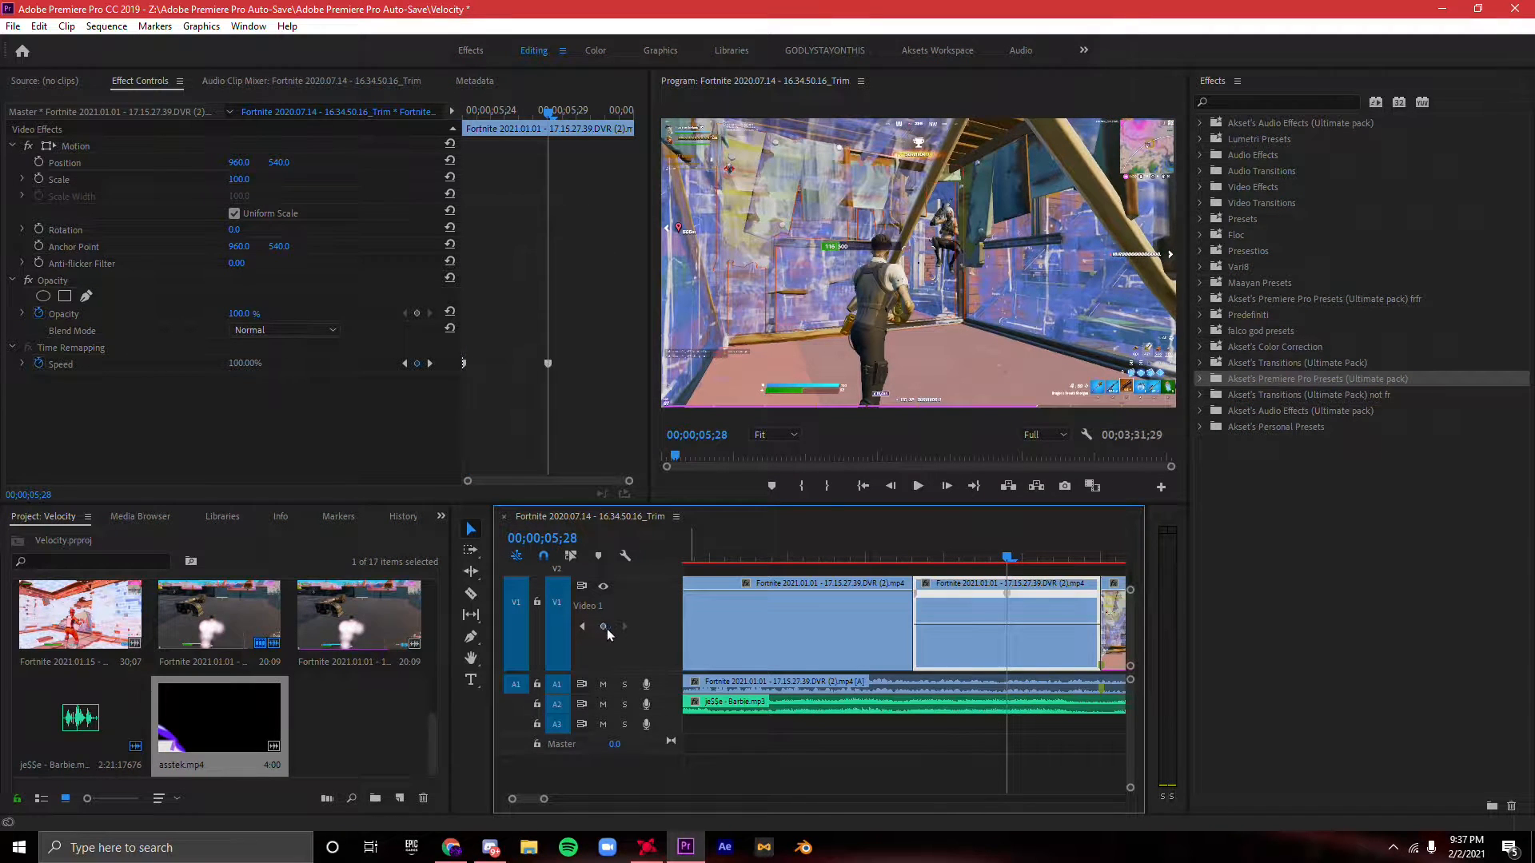
- Ramp the short piece's speed gradually from 100% down to 32% and play the slowdown
{"action": "left_click_drag", "start_coordinate": [919, 595], "coordinate": [1005, 599]}
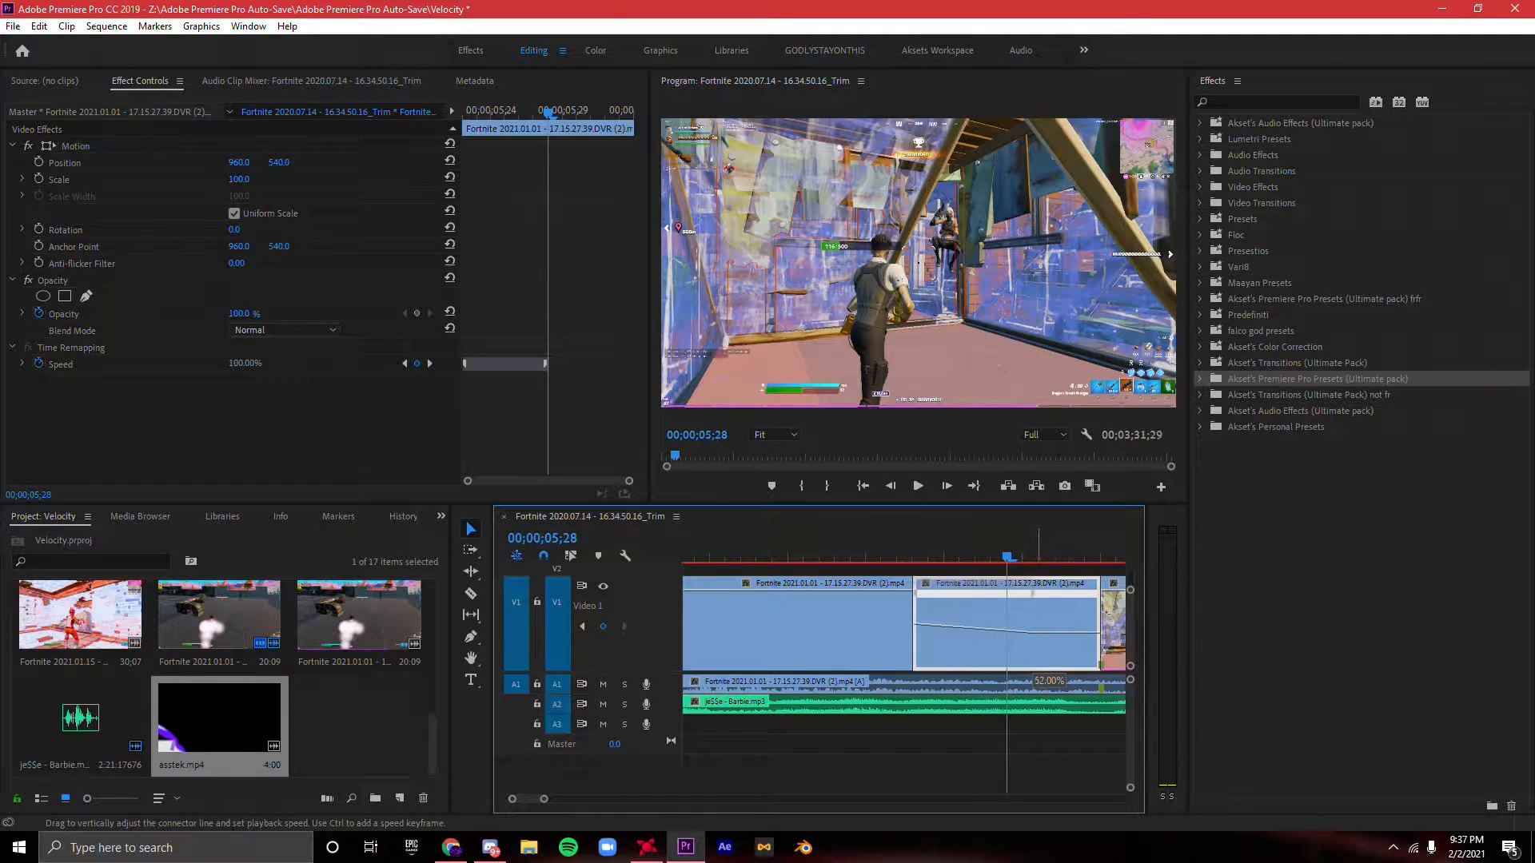
{"action": "left_click_drag", "start_coordinate": [1052, 656], "coordinate": [1052, 655]}
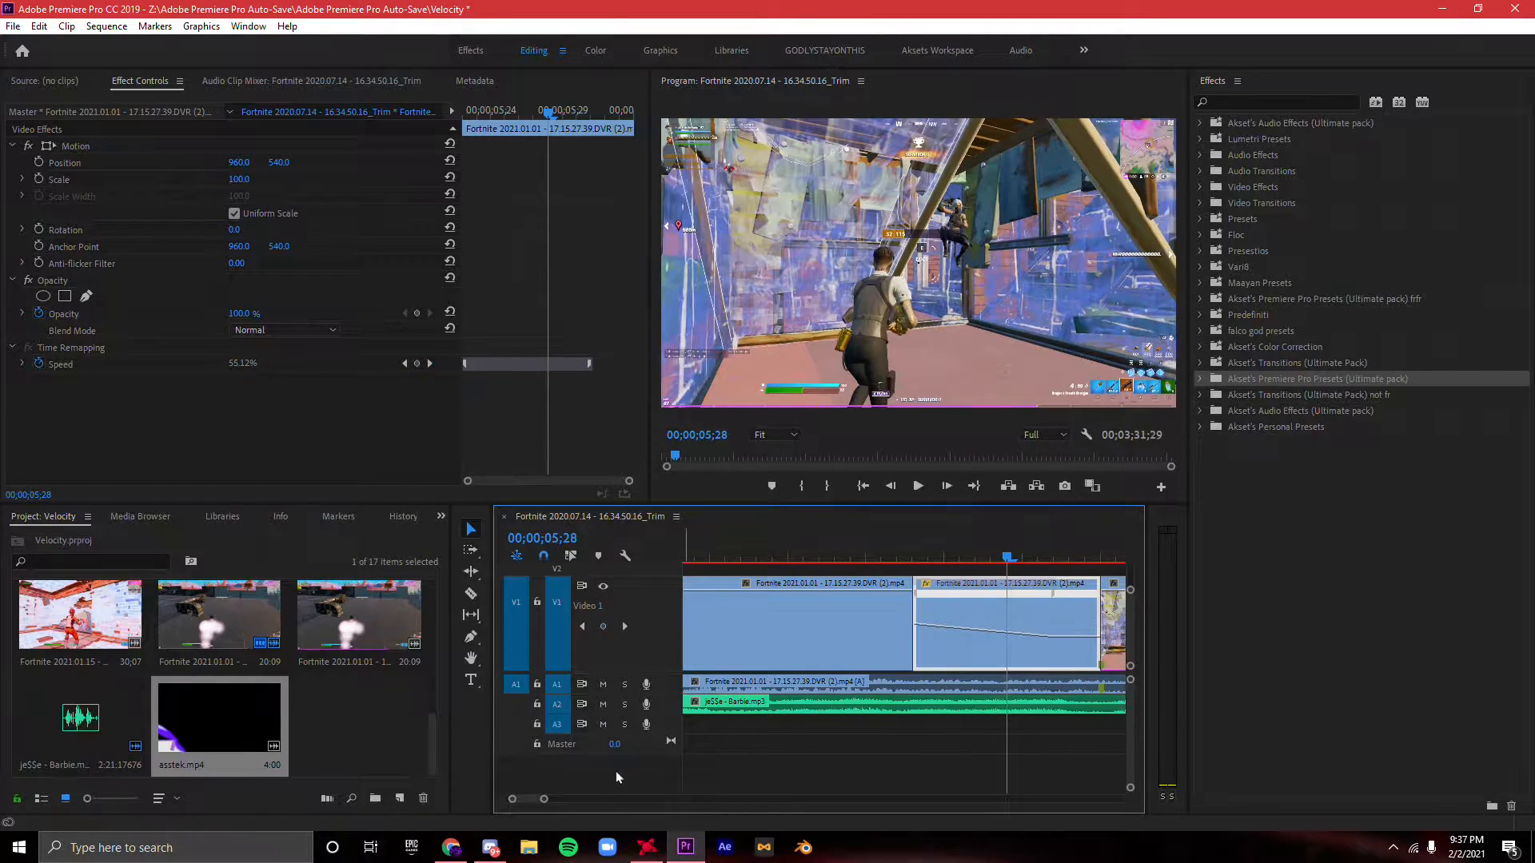
{"action": "left_click_drag", "start_coordinate": [545, 802], "coordinate": [585, 801]}
{"action": "left_click_drag", "start_coordinate": [906, 564], "coordinate": [892, 560]}
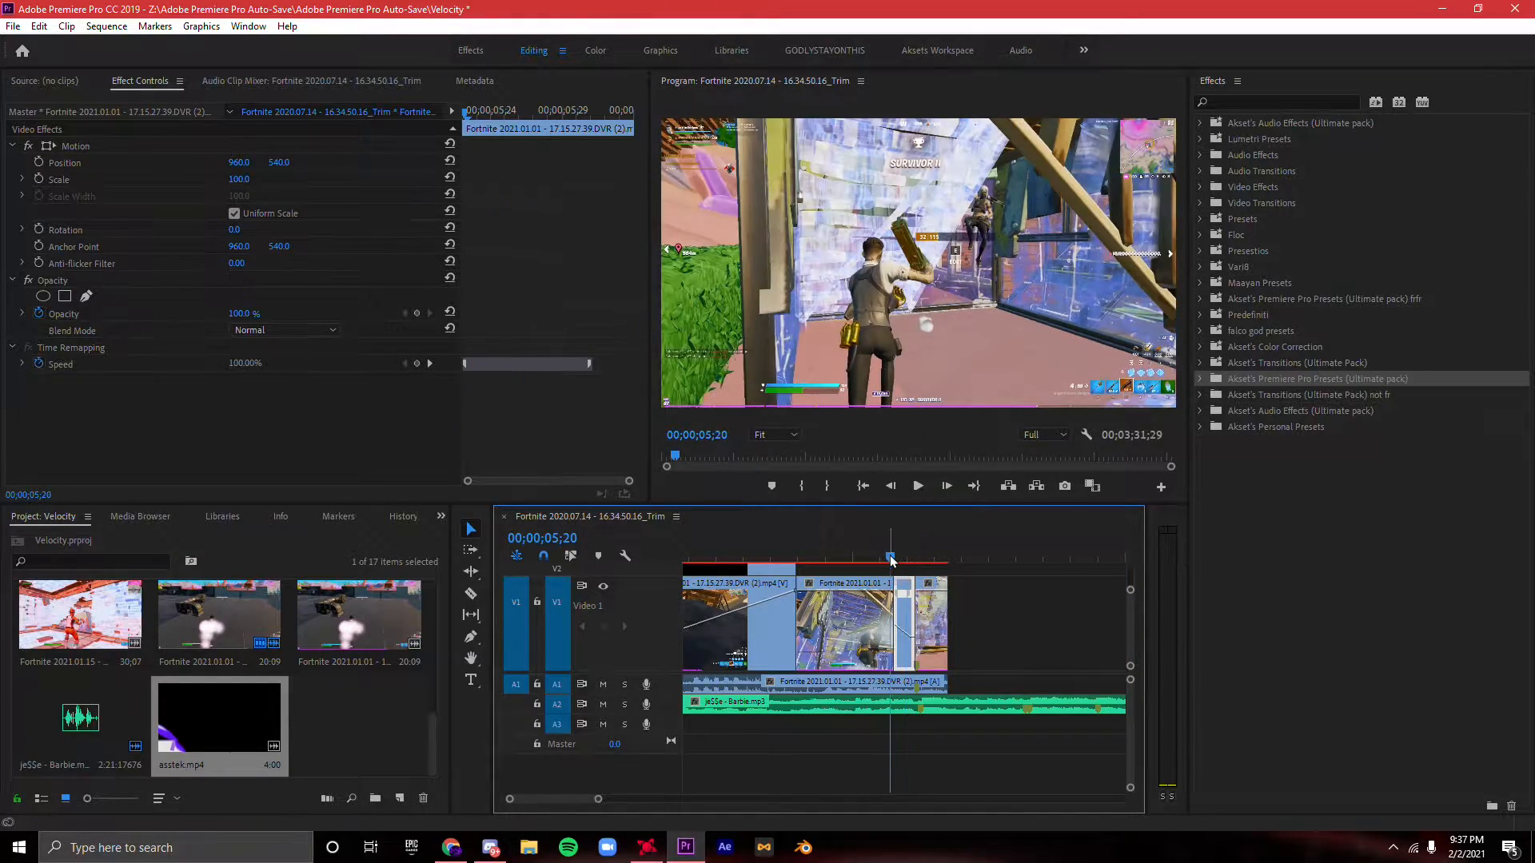
{"action": "key", "text": "space"}
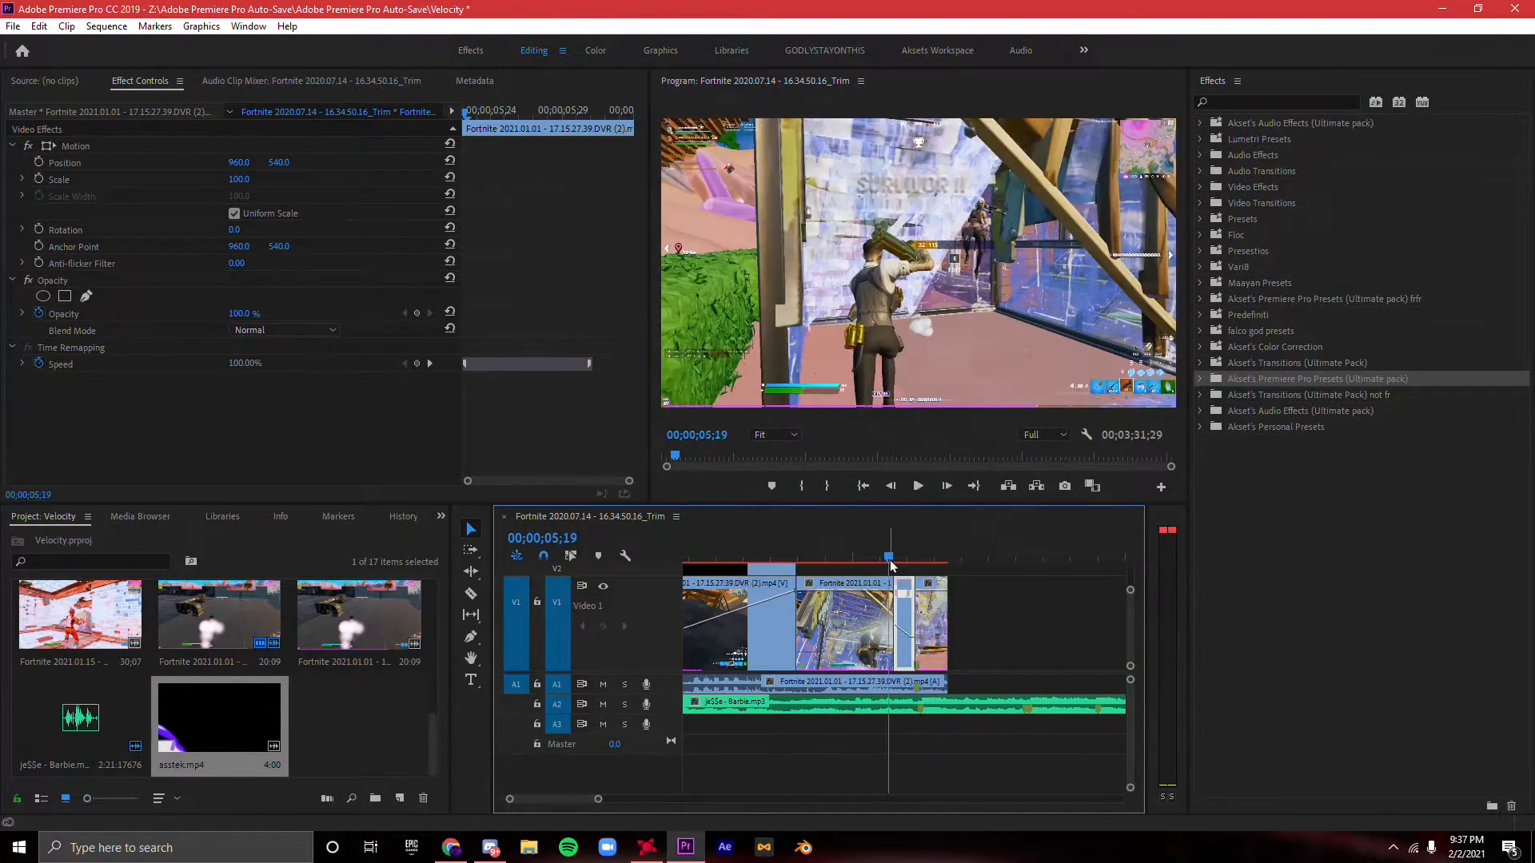
- Search the effects for "hls" and apply Color Balance (HLS) to the short slowed piece
{"action": "left_click", "coordinate": [899, 559]}
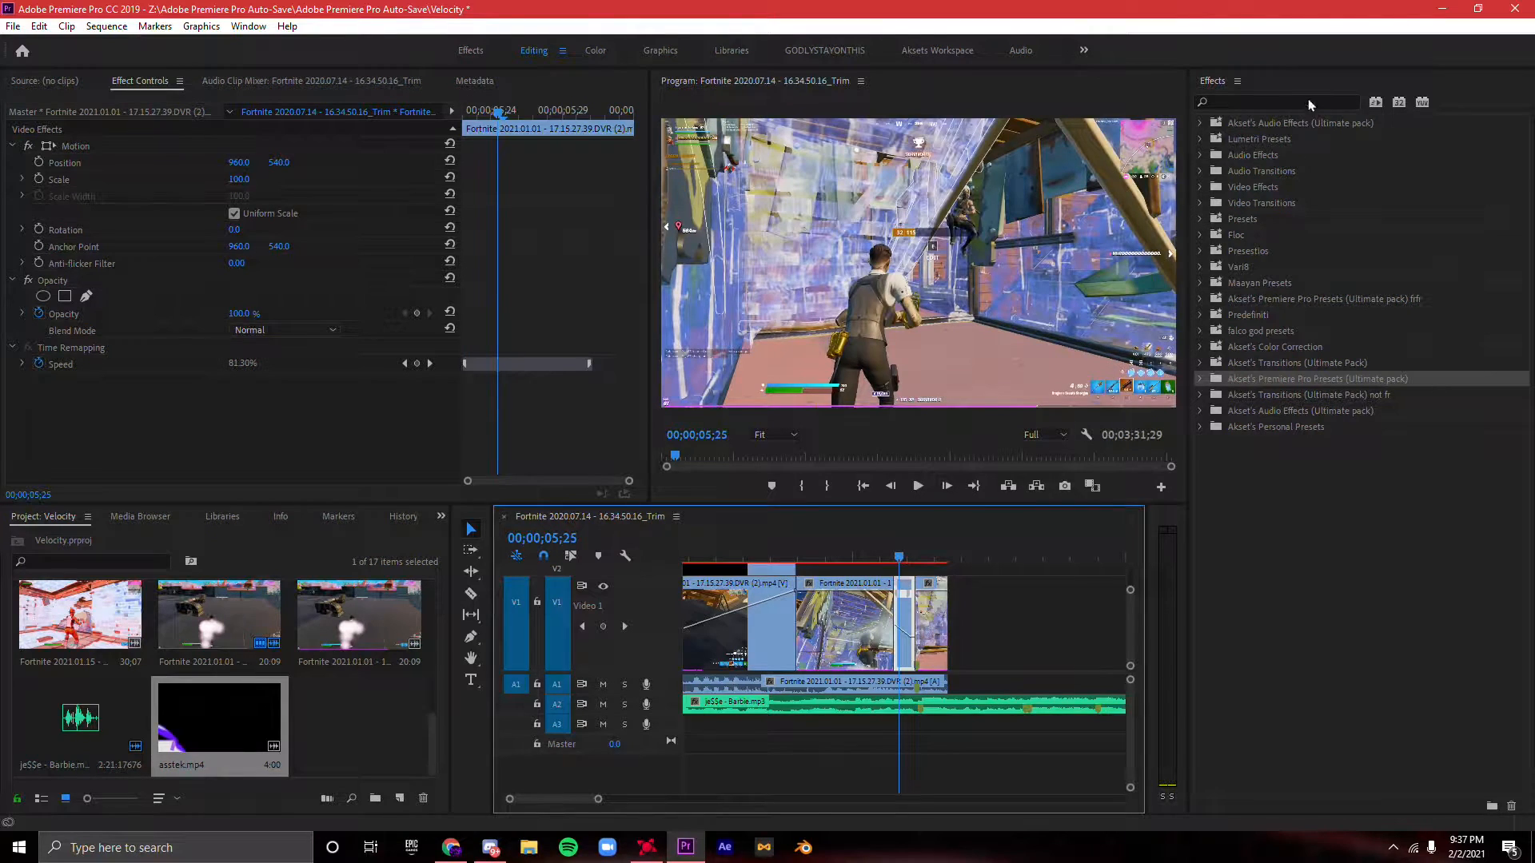
{"action": "left_click", "coordinate": [1308, 104]}
{"action": "type", "text": "hls"}
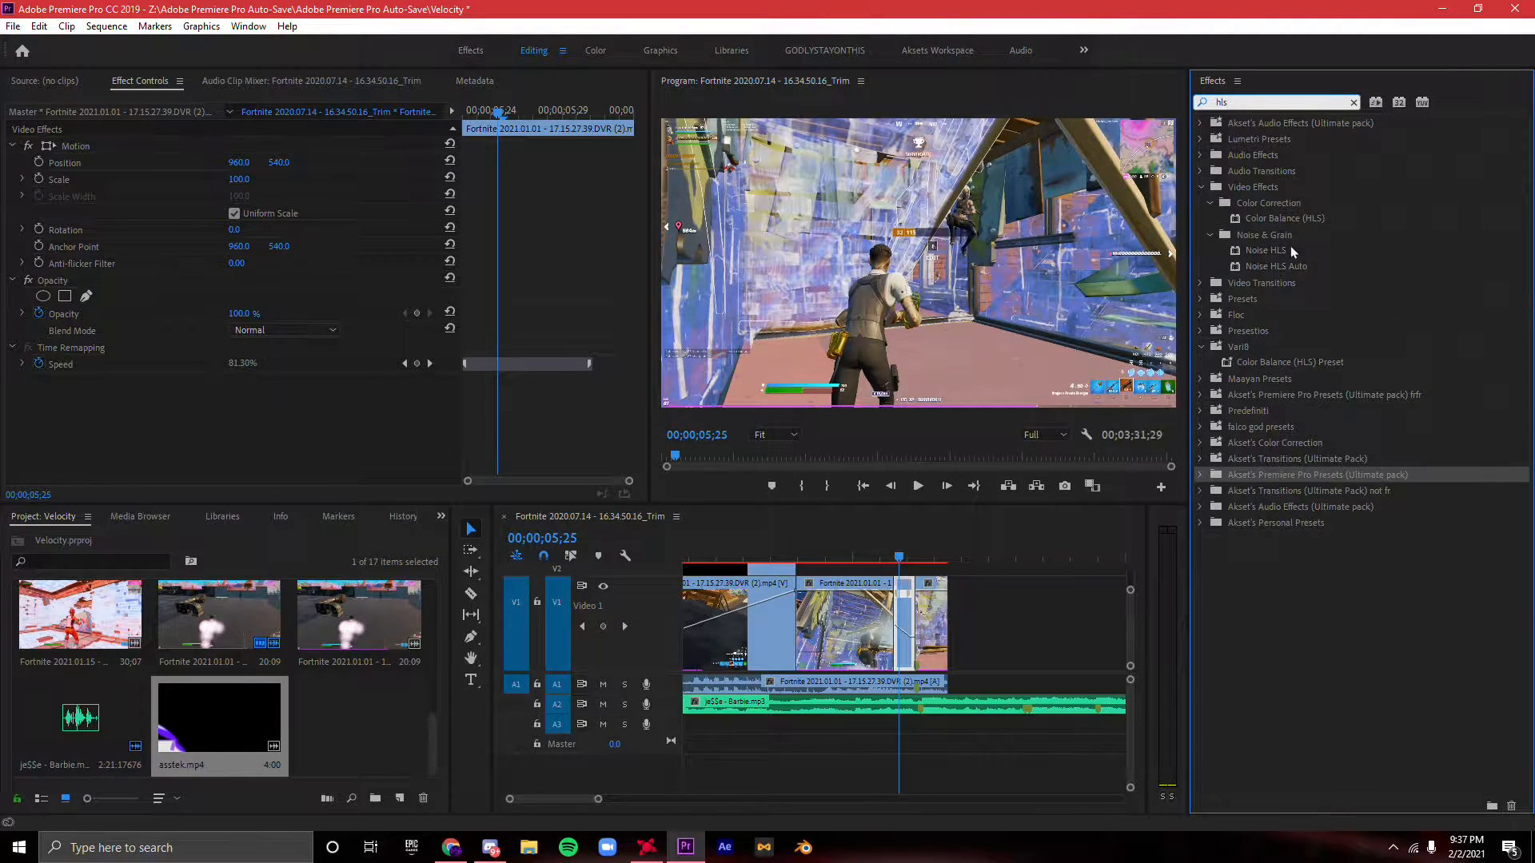
{"action": "left_click_drag", "start_coordinate": [1285, 218], "coordinate": [1192, 277]}
{"action": "left_click_drag", "start_coordinate": [912, 598], "coordinate": [912, 600]}
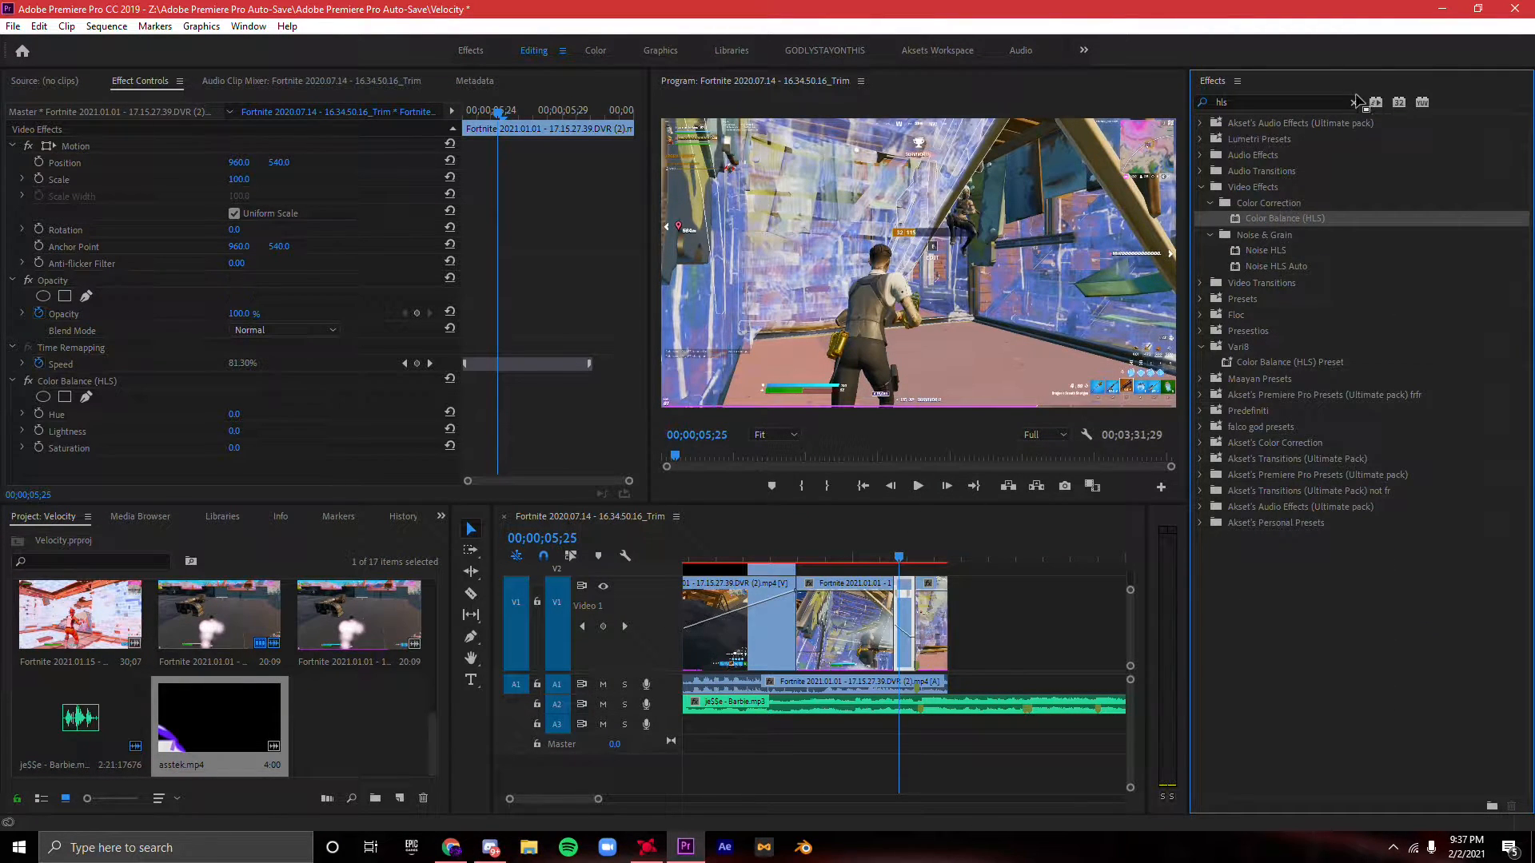
{"action": "left_click", "coordinate": [1354, 103]}
- Add 0.0 Saturation keyframes at the start and end of the short piece, and play it back
{"action": "left_click_drag", "start_coordinate": [497, 113], "coordinate": [460, 120]}
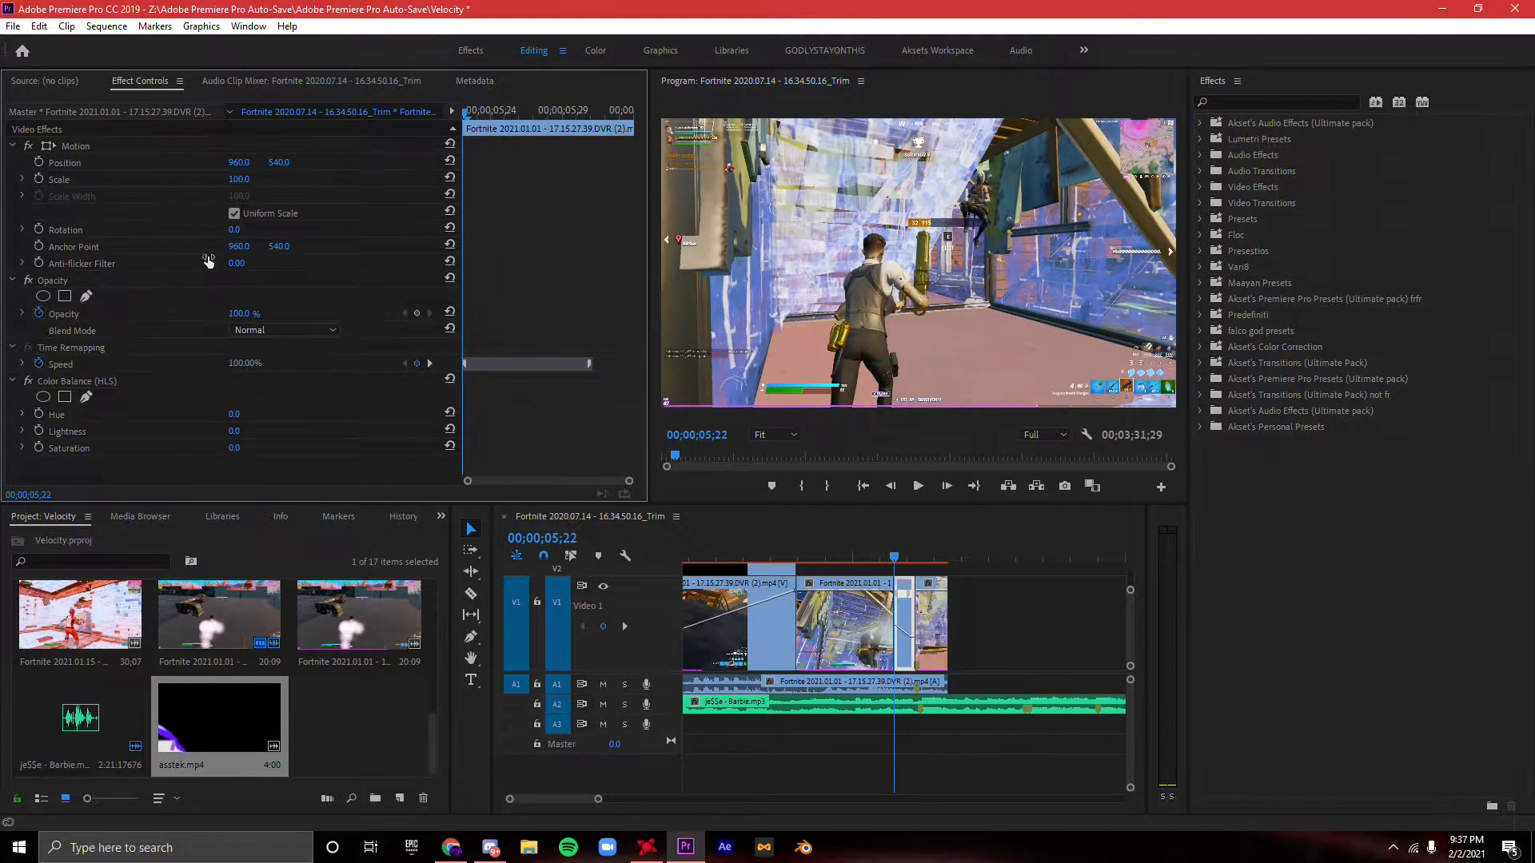
{"action": "left_click", "coordinate": [39, 448]}
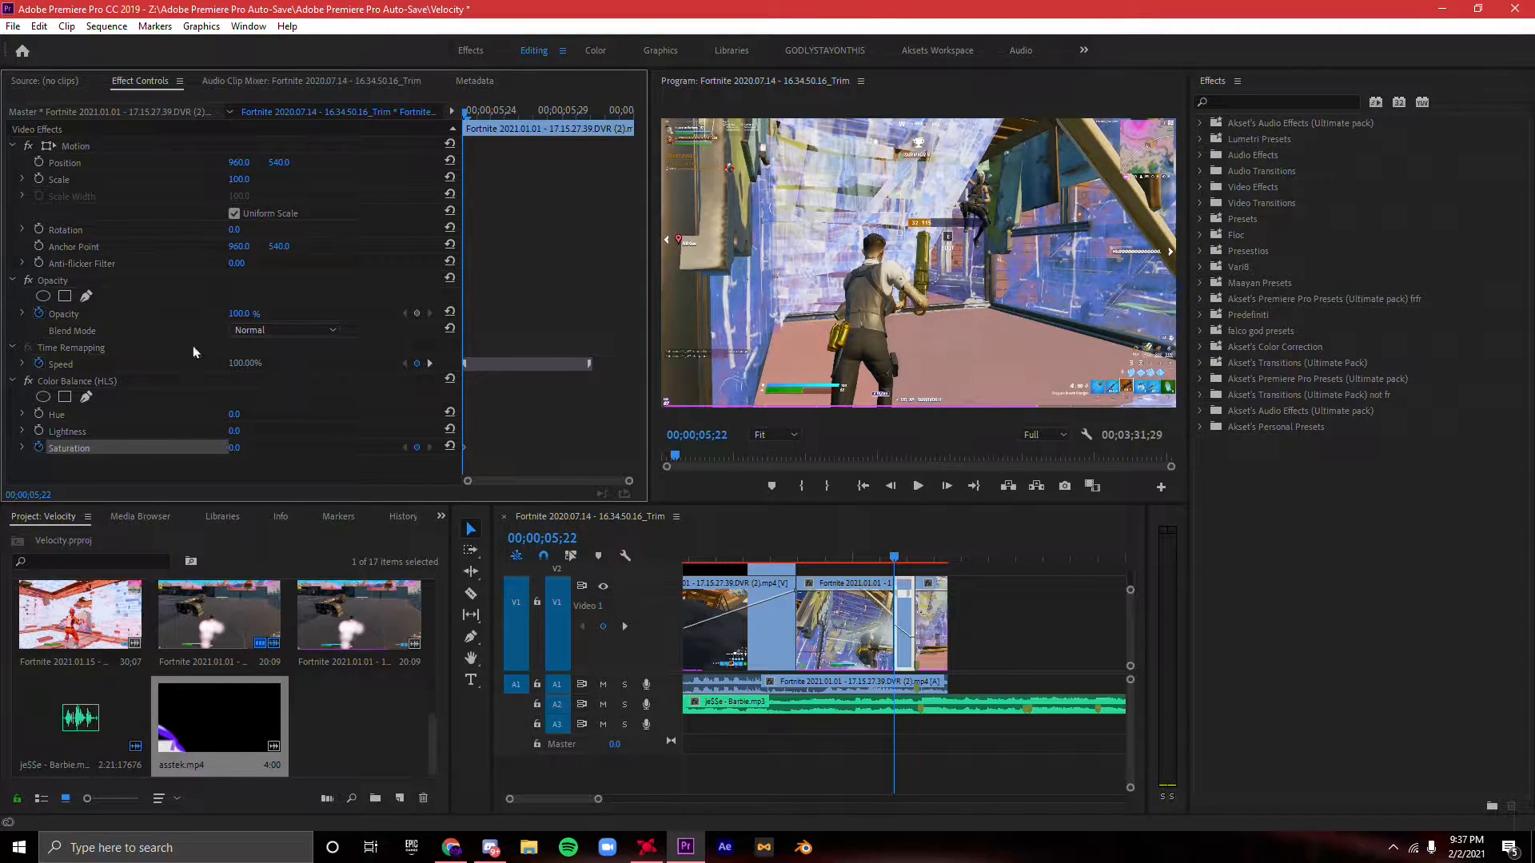
{"action": "left_click_drag", "start_coordinate": [475, 118], "coordinate": [666, 130]}
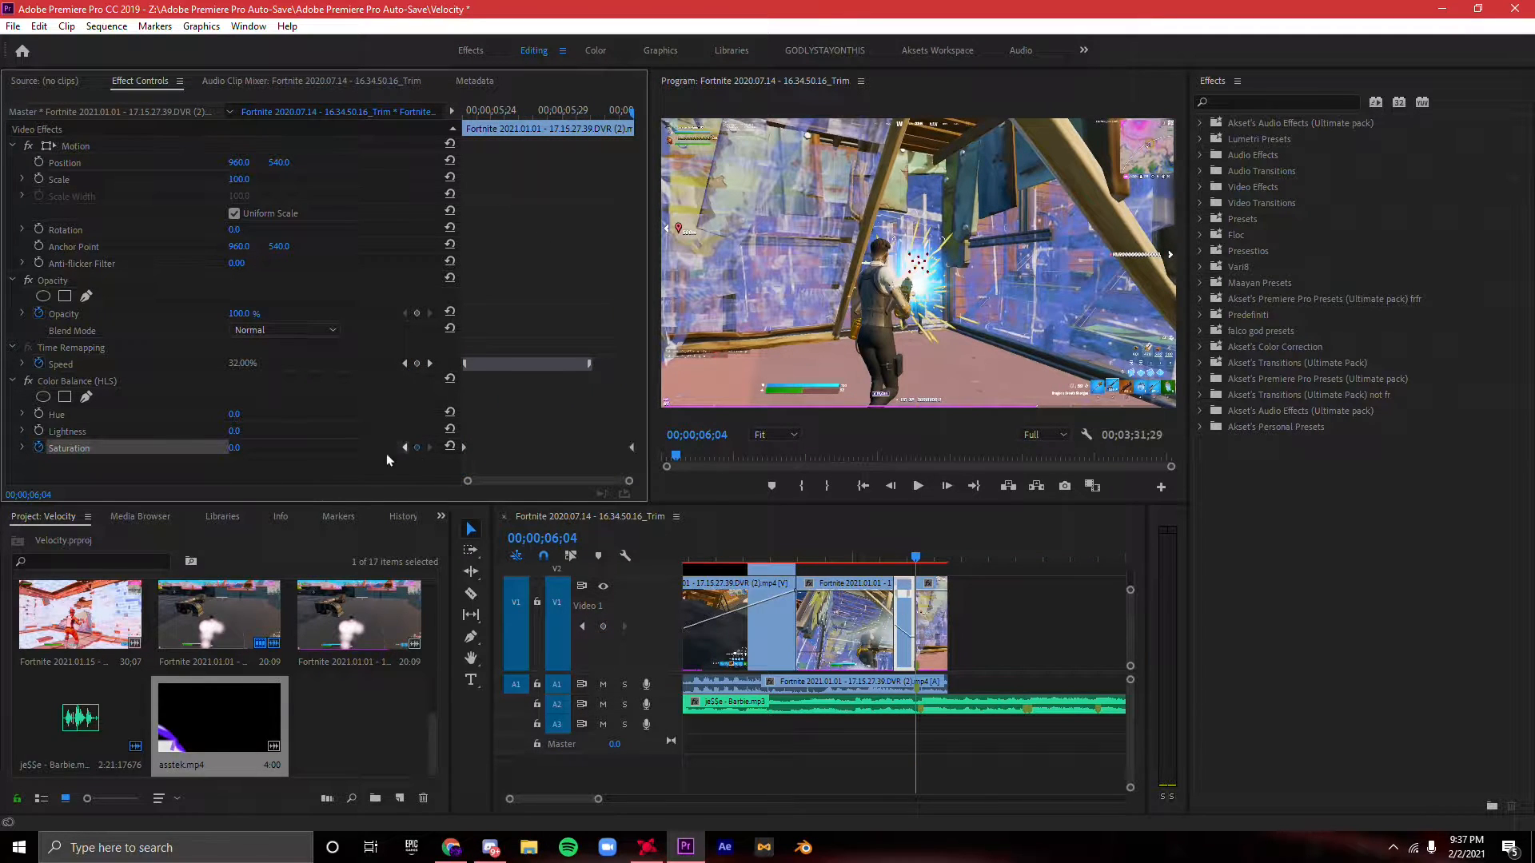
{"action": "left_click_drag", "start_coordinate": [907, 557], "coordinate": [899, 542]}
{"action": "key", "text": "space"}
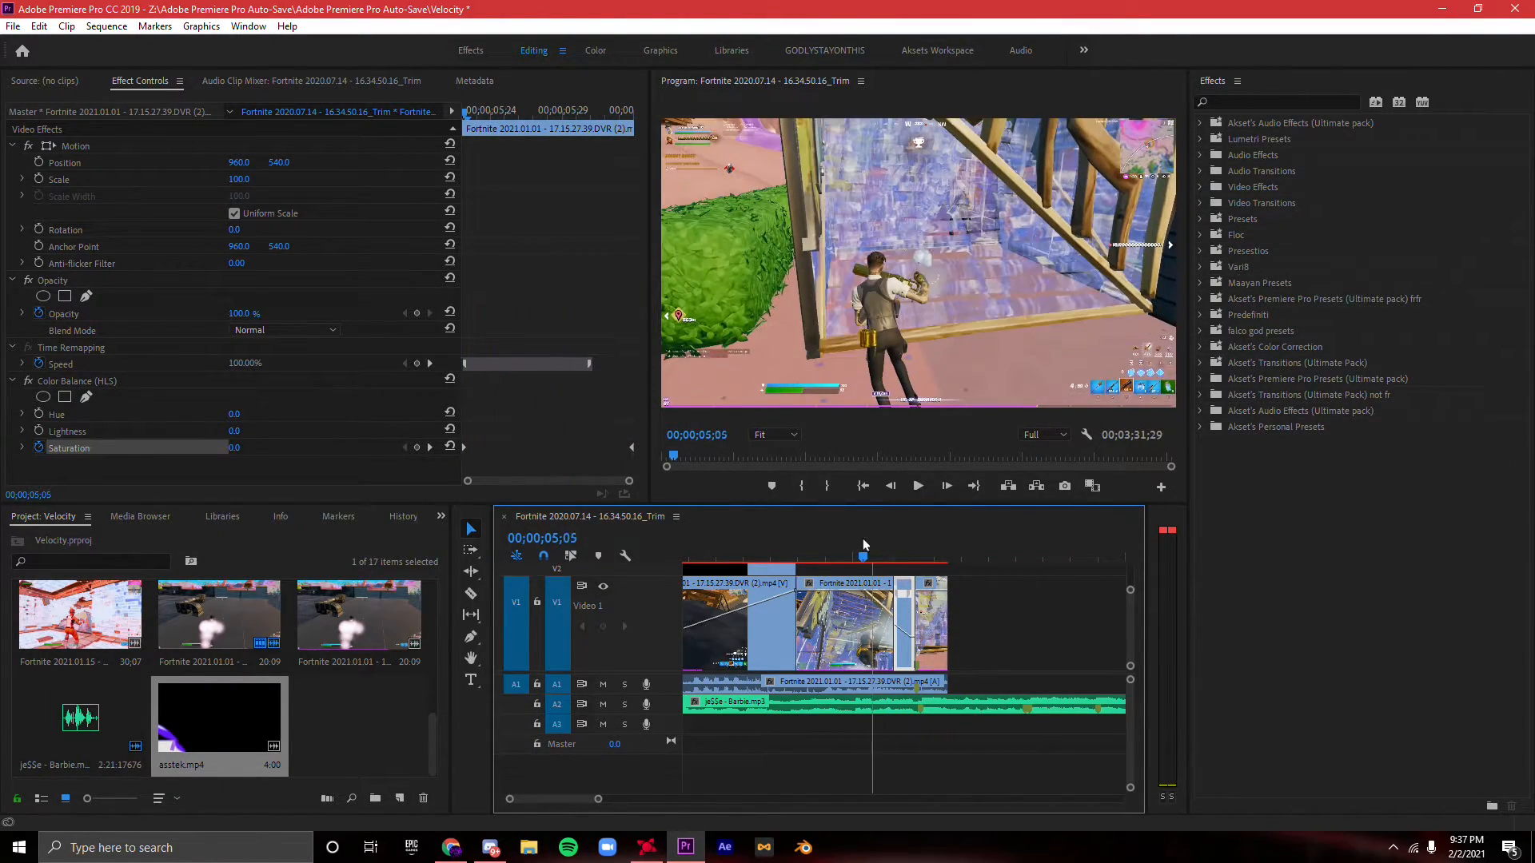
- Play the montage from the start through the logo fade, the slowdown and the kill
{"action": "key", "text": "Home"}
{"action": "left_click_drag", "start_coordinate": [597, 800], "coordinate": [635, 800]}
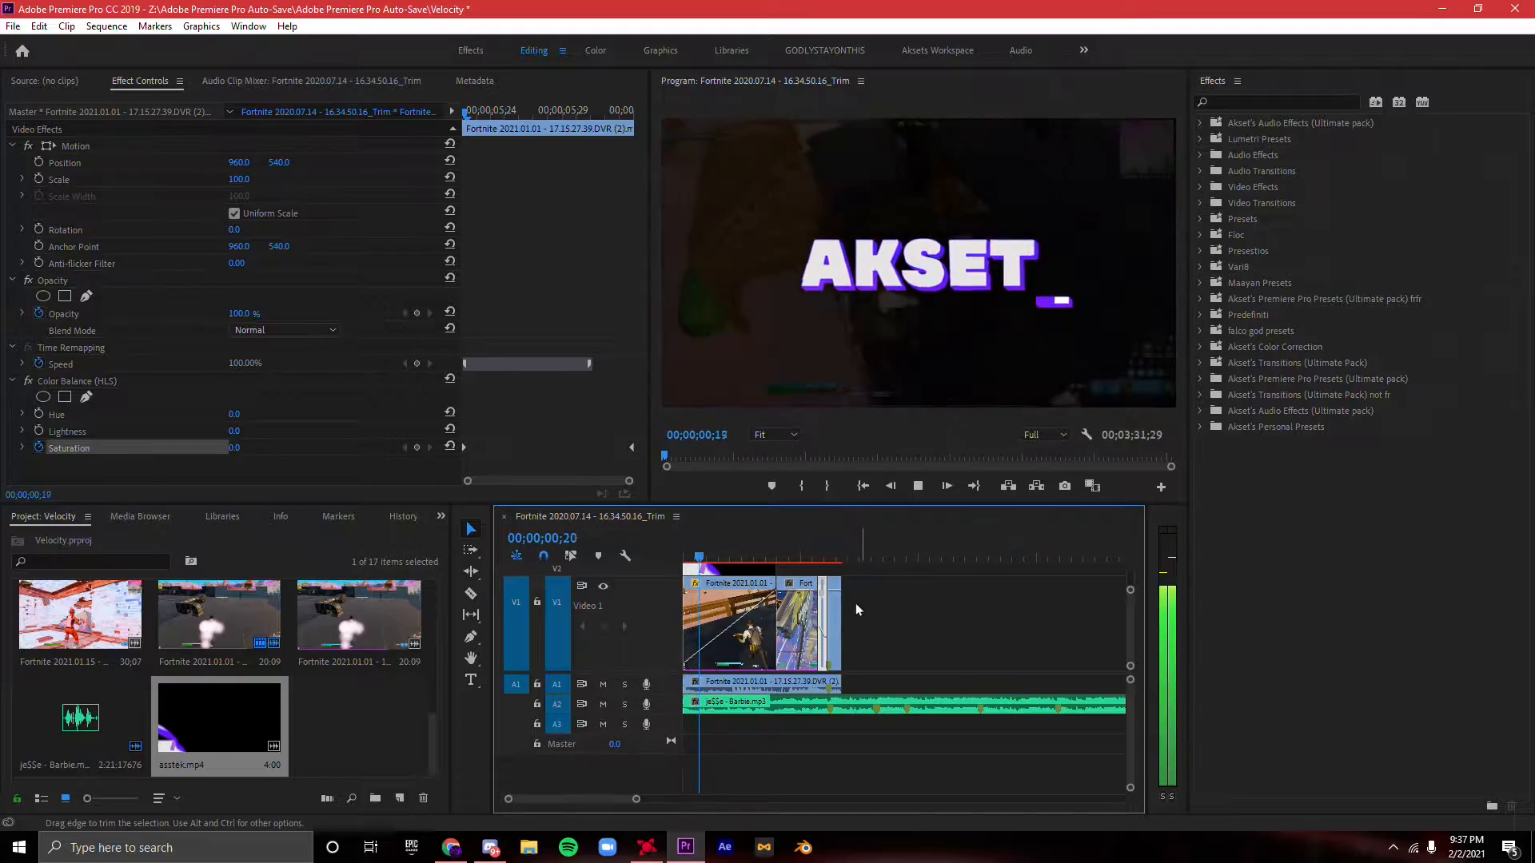
{"action": "left_click", "coordinate": [828, 602]}
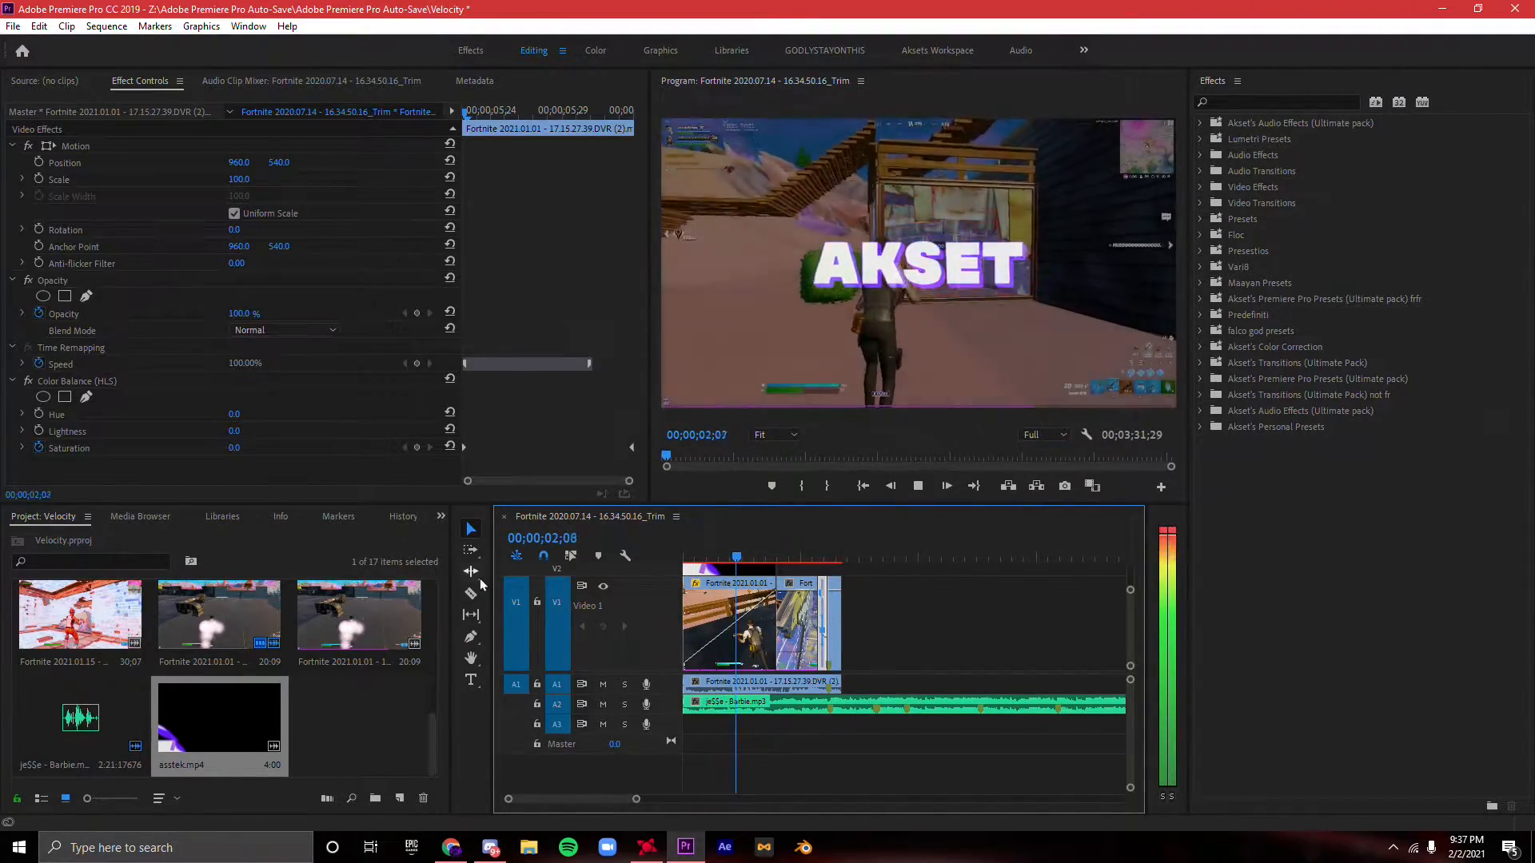
{"action": "right_click", "coordinate": [92, 382]}
{"action": "left_click", "coordinate": [382, 439]}
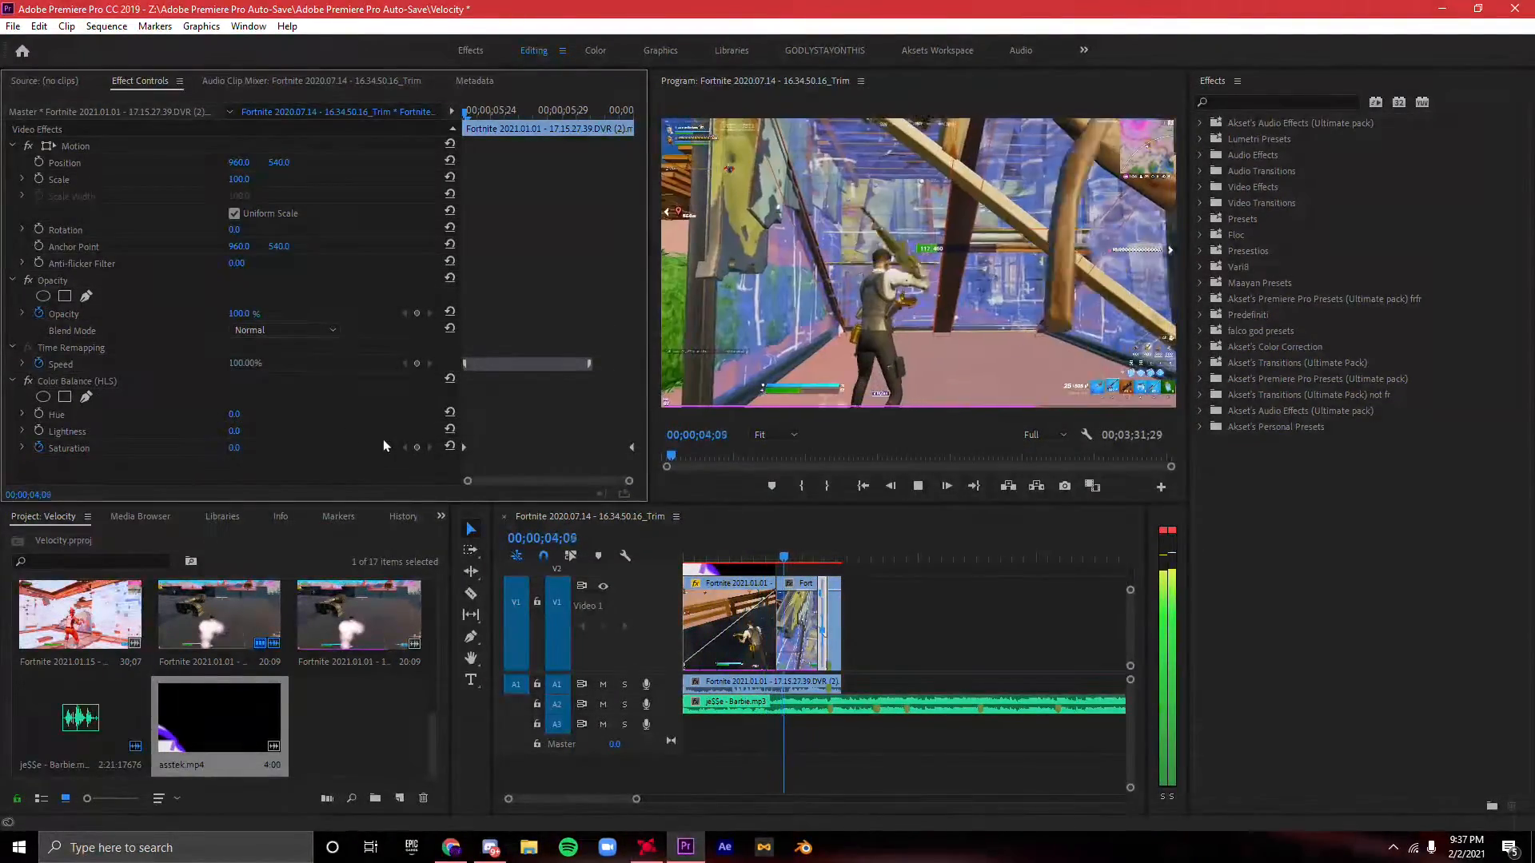
{"action": "key", "text": "space"}
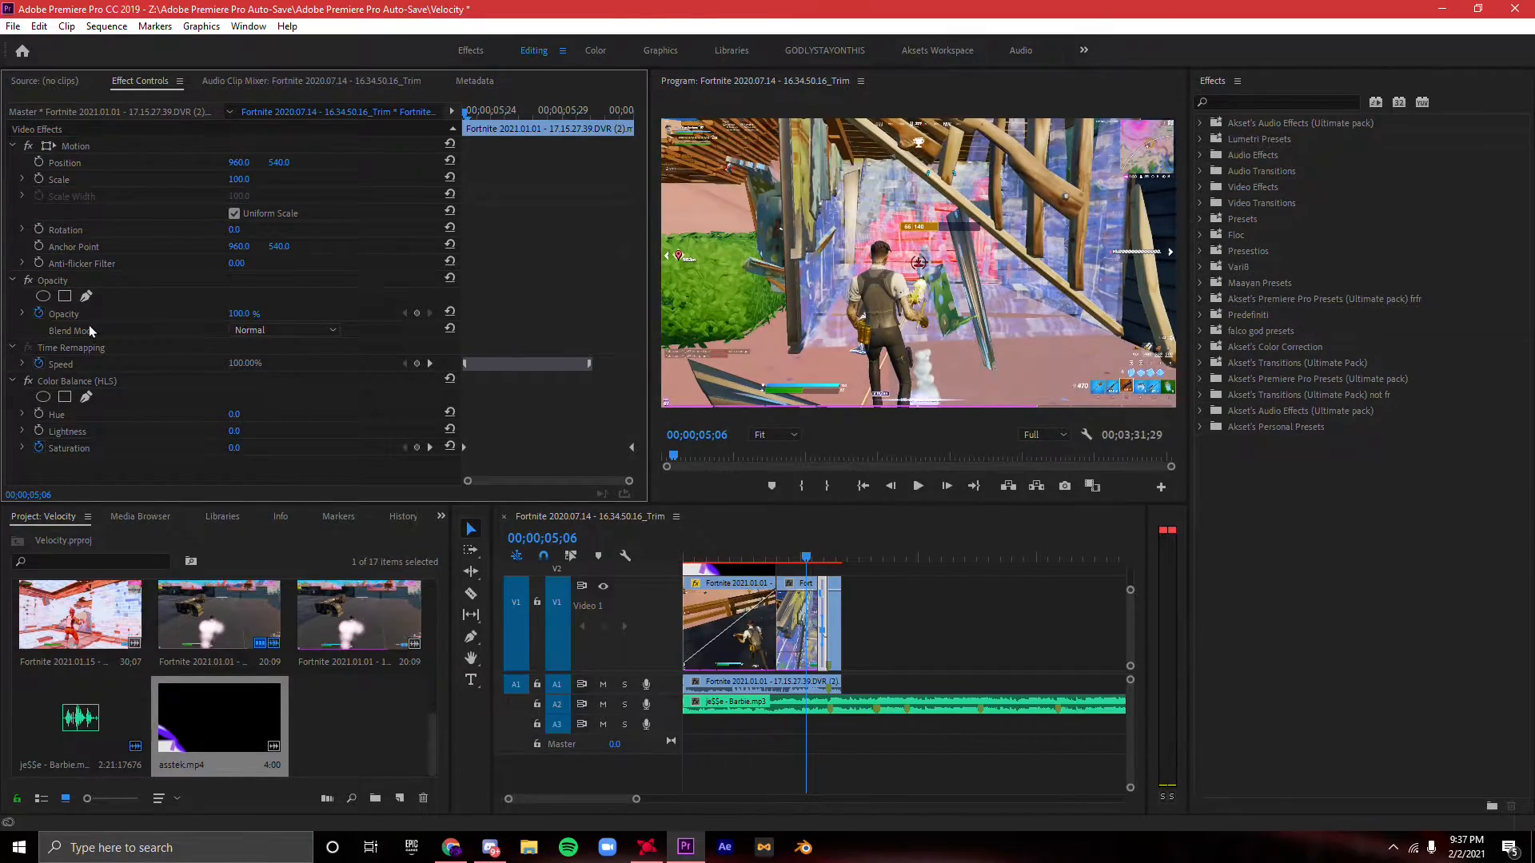
{"action": "key", "text": "space"}
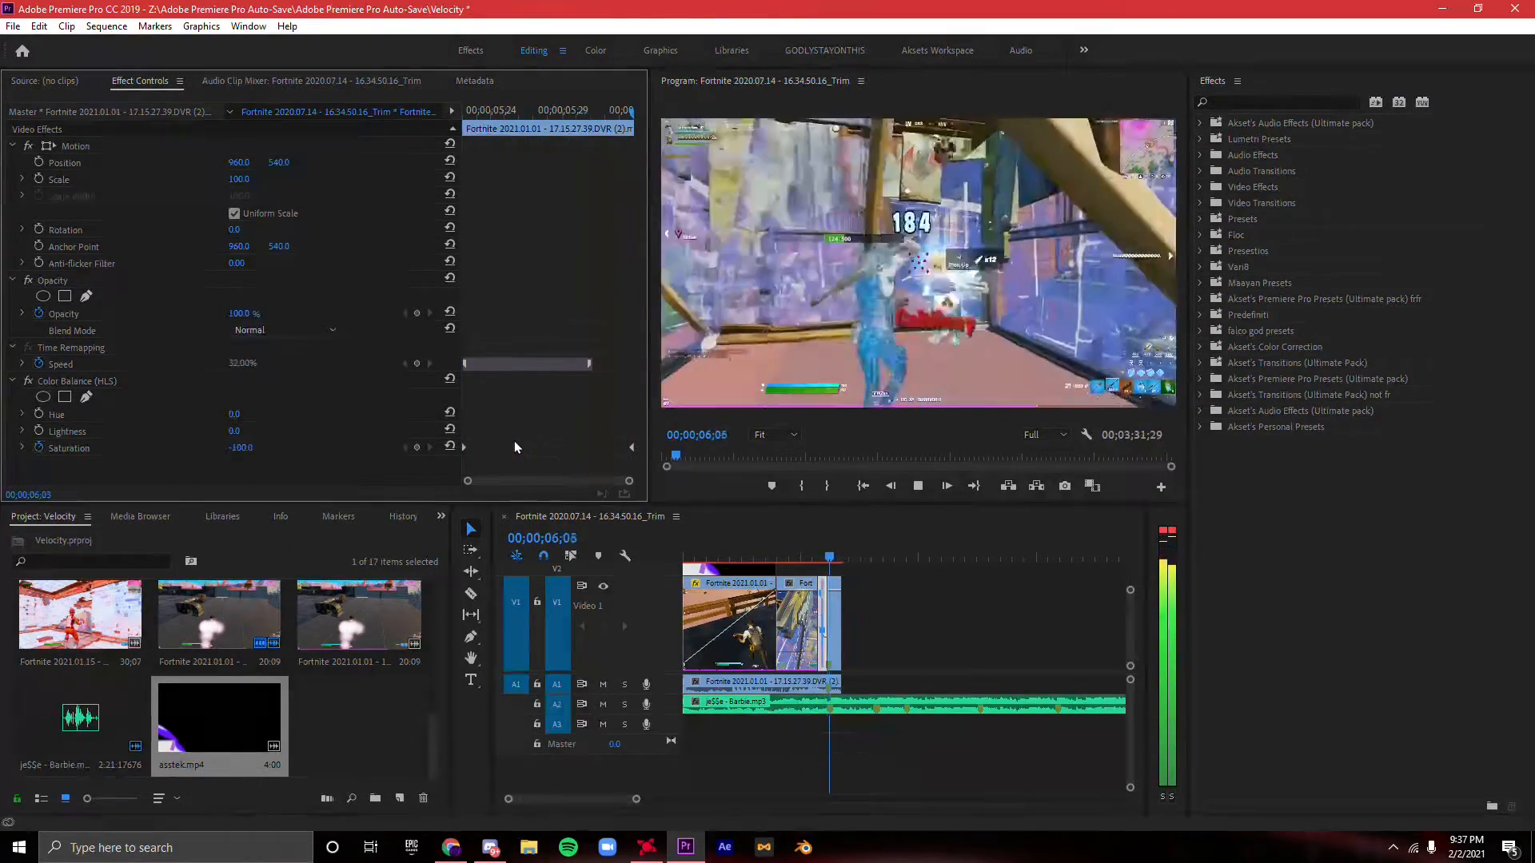
{"action": "key", "text": "space"}
- Display speed keyframes on the kill clip and add one at its start, 00;00;06;04
{"action": "left_click", "coordinate": [825, 553]}
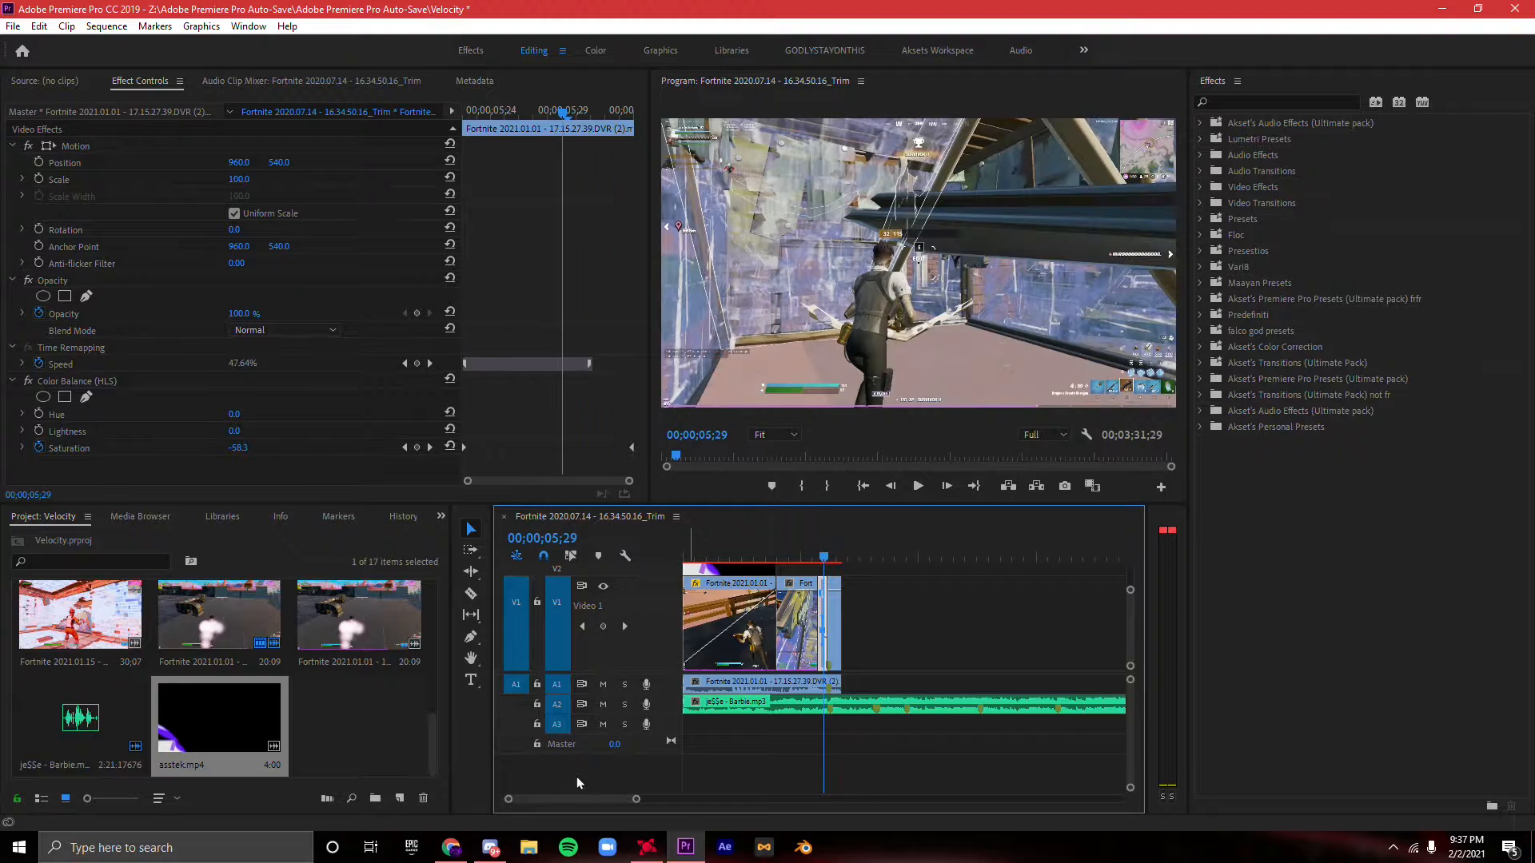
{"action": "left_click_drag", "start_coordinate": [631, 800], "coordinate": [555, 800]}
{"action": "key", "text": "Right"}
{"action": "key", "text": "Right"}
{"action": "key", "text": "Right"}
{"action": "key", "text": "Right"}
{"action": "key", "text": "Right"}
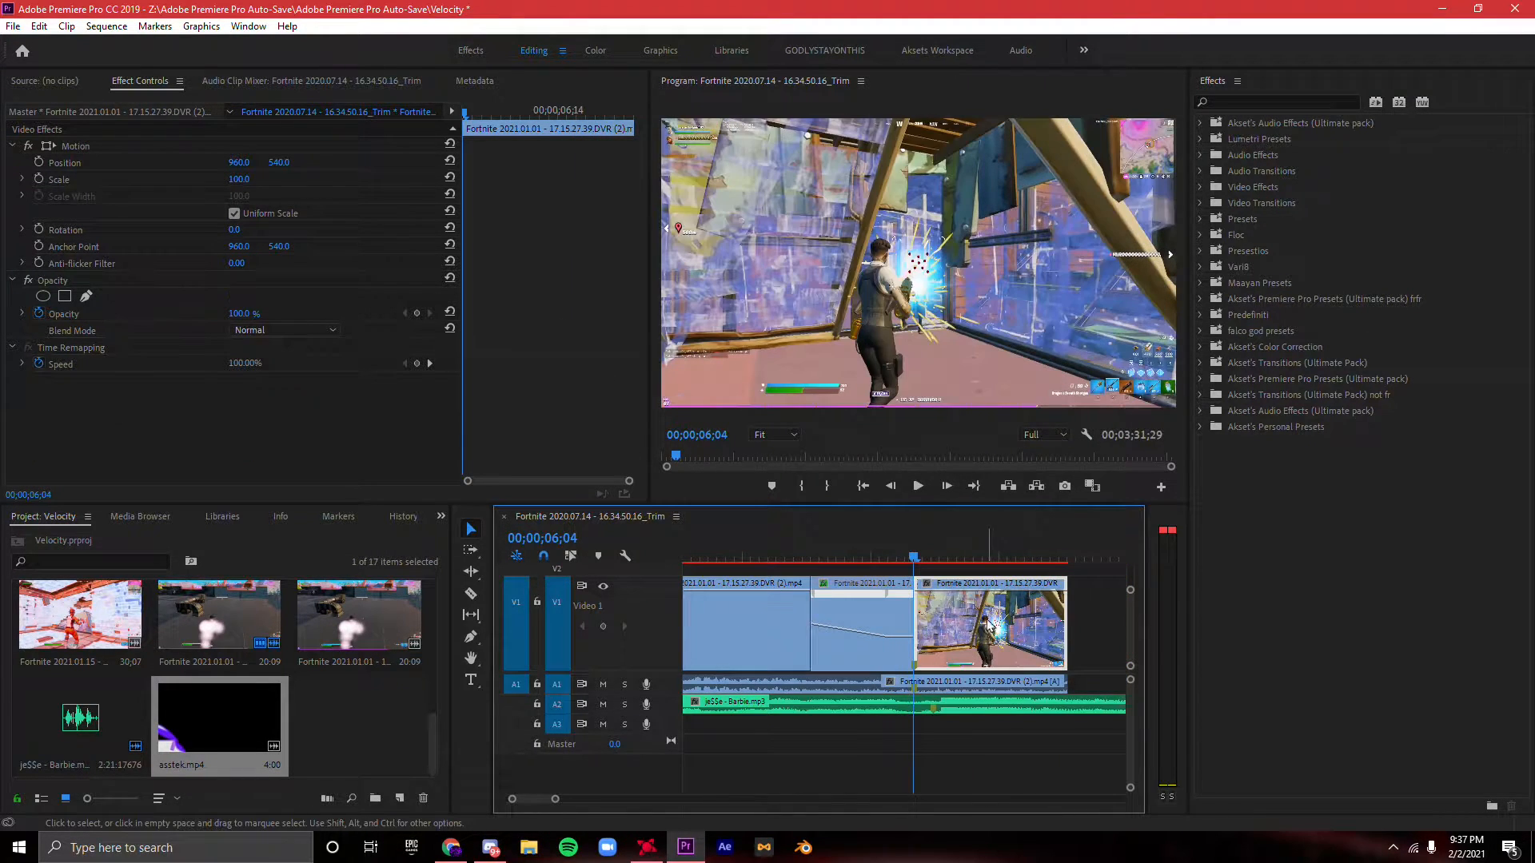
{"action": "right_click", "coordinate": [963, 637]}
{"action": "mouse_move", "coordinate": [1119, 819]}
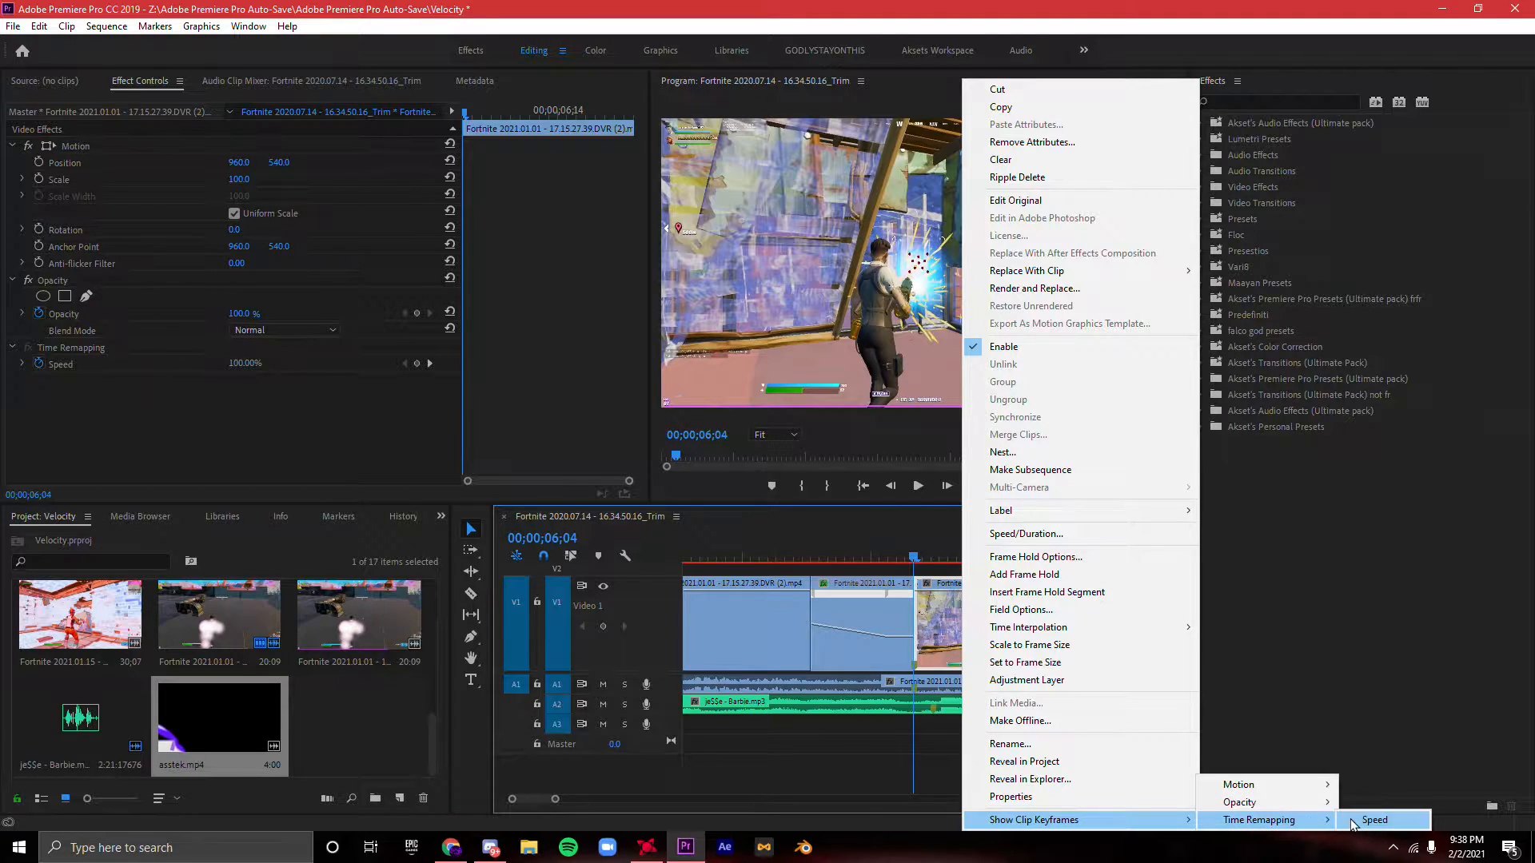
{"action": "left_click", "coordinate": [1353, 820]}
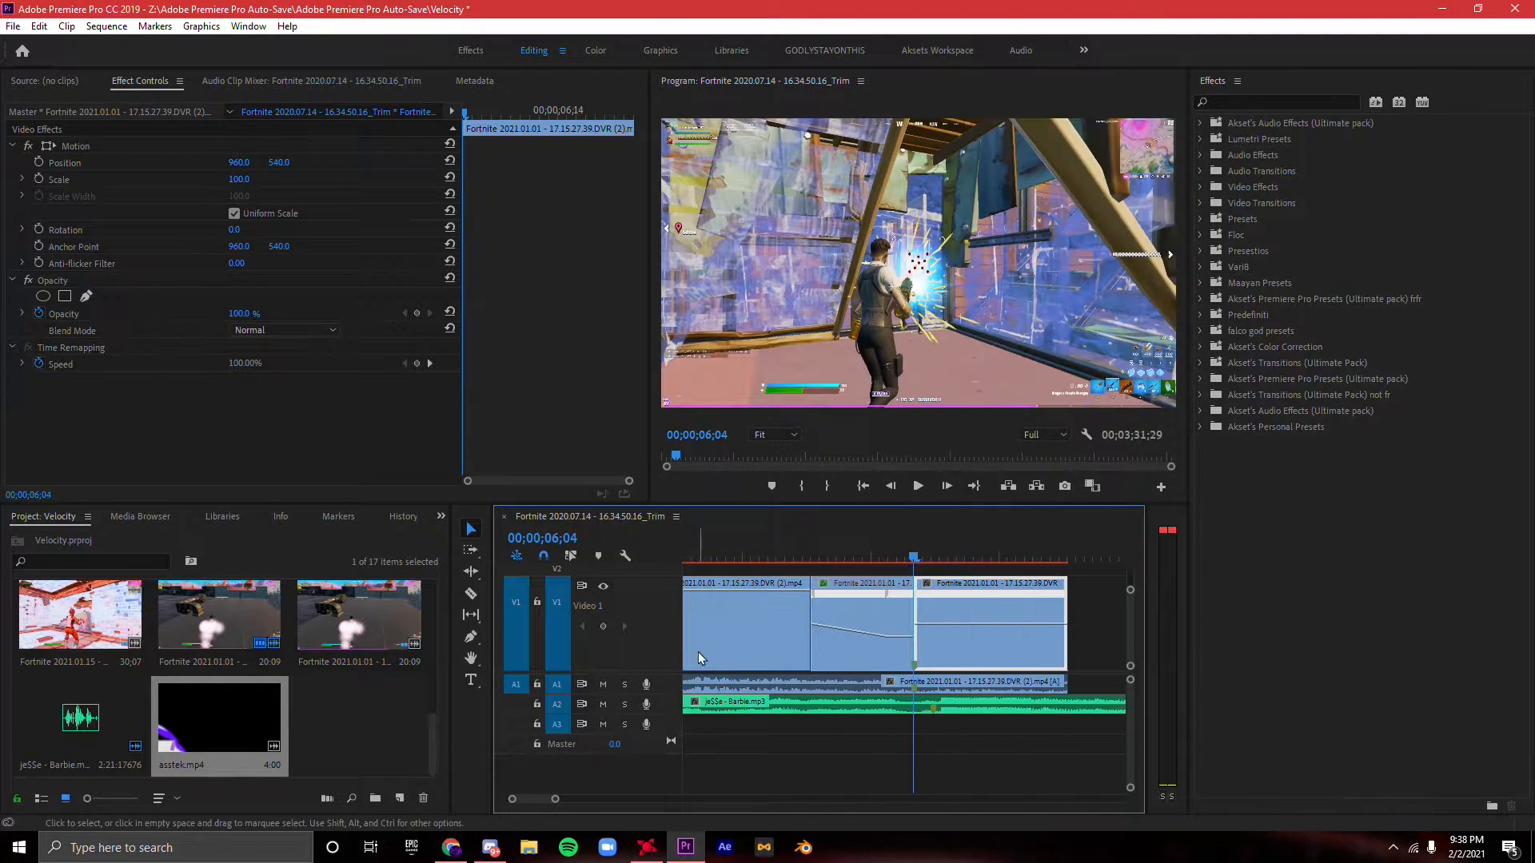
{"action": "left_click", "coordinate": [603, 628]}
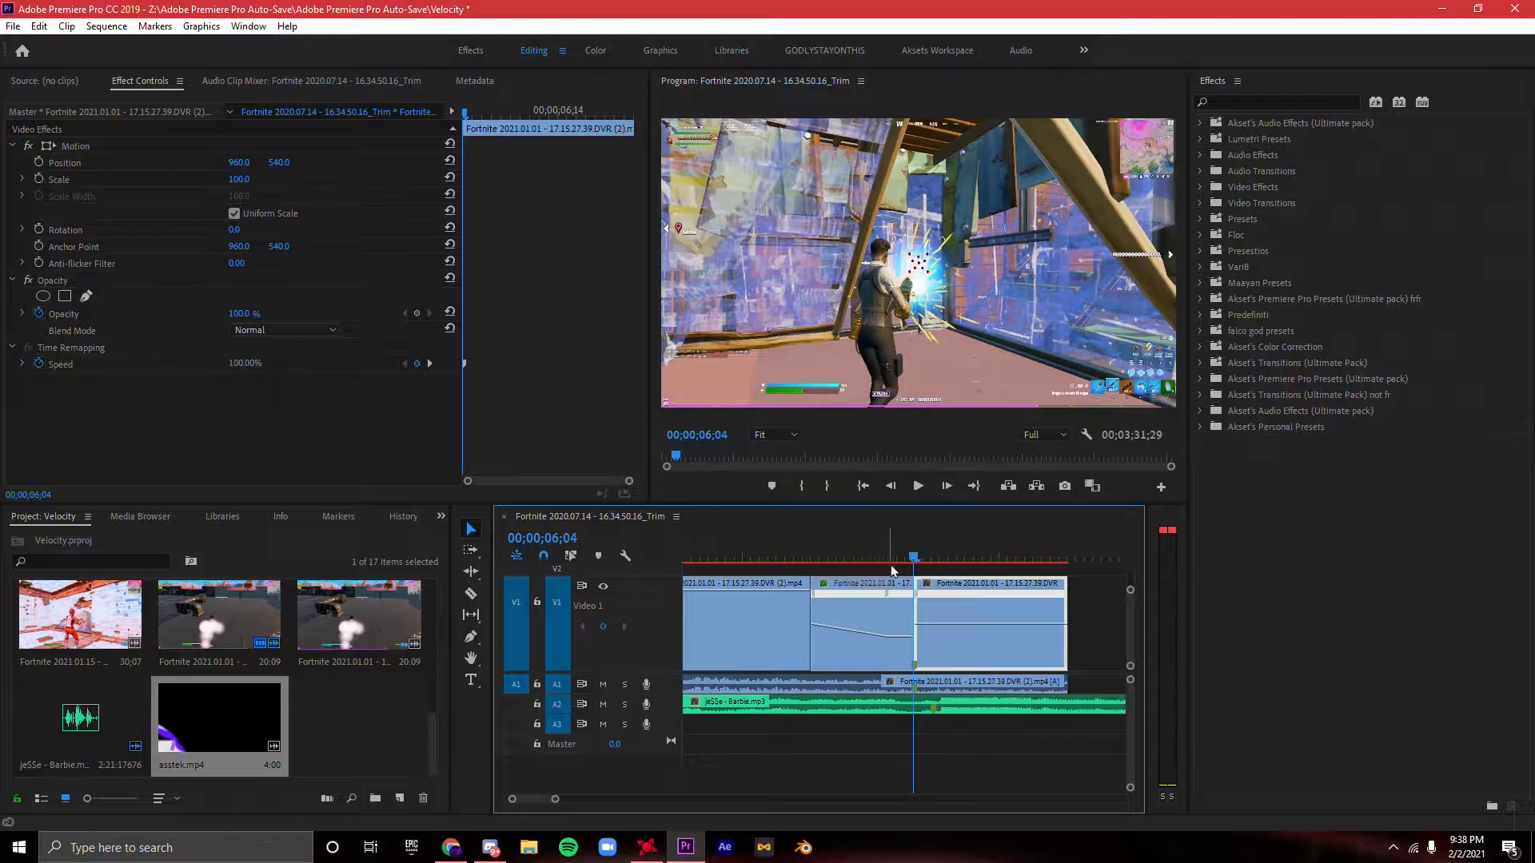
- Ramp the kill clip's speed up to 250% just after its first keyframe
{"action": "left_click_drag", "start_coordinate": [915, 566], "coordinate": [900, 563]}
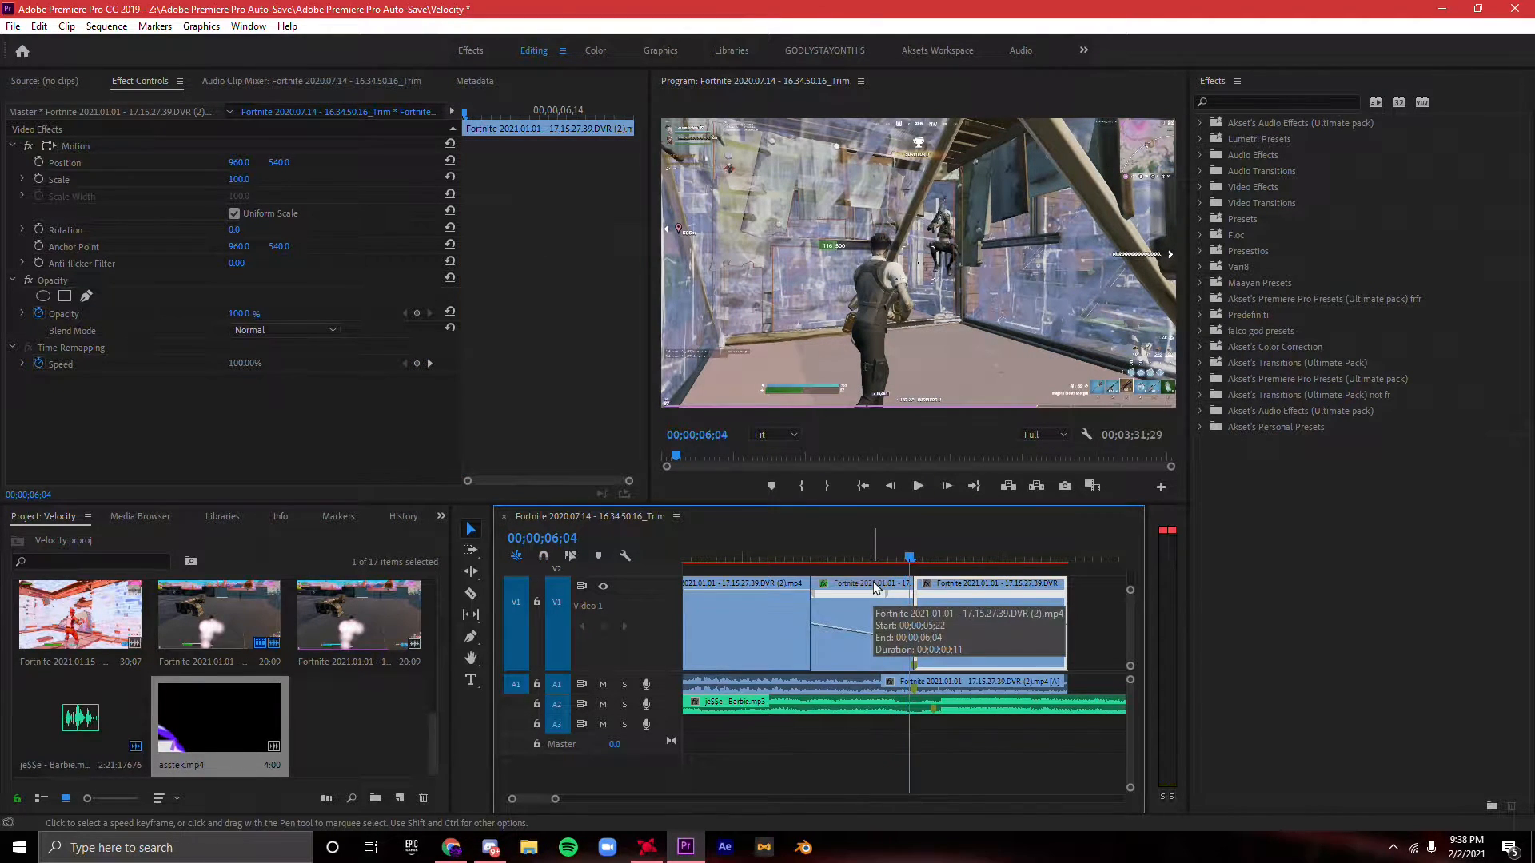
{"action": "key", "text": "Right"}
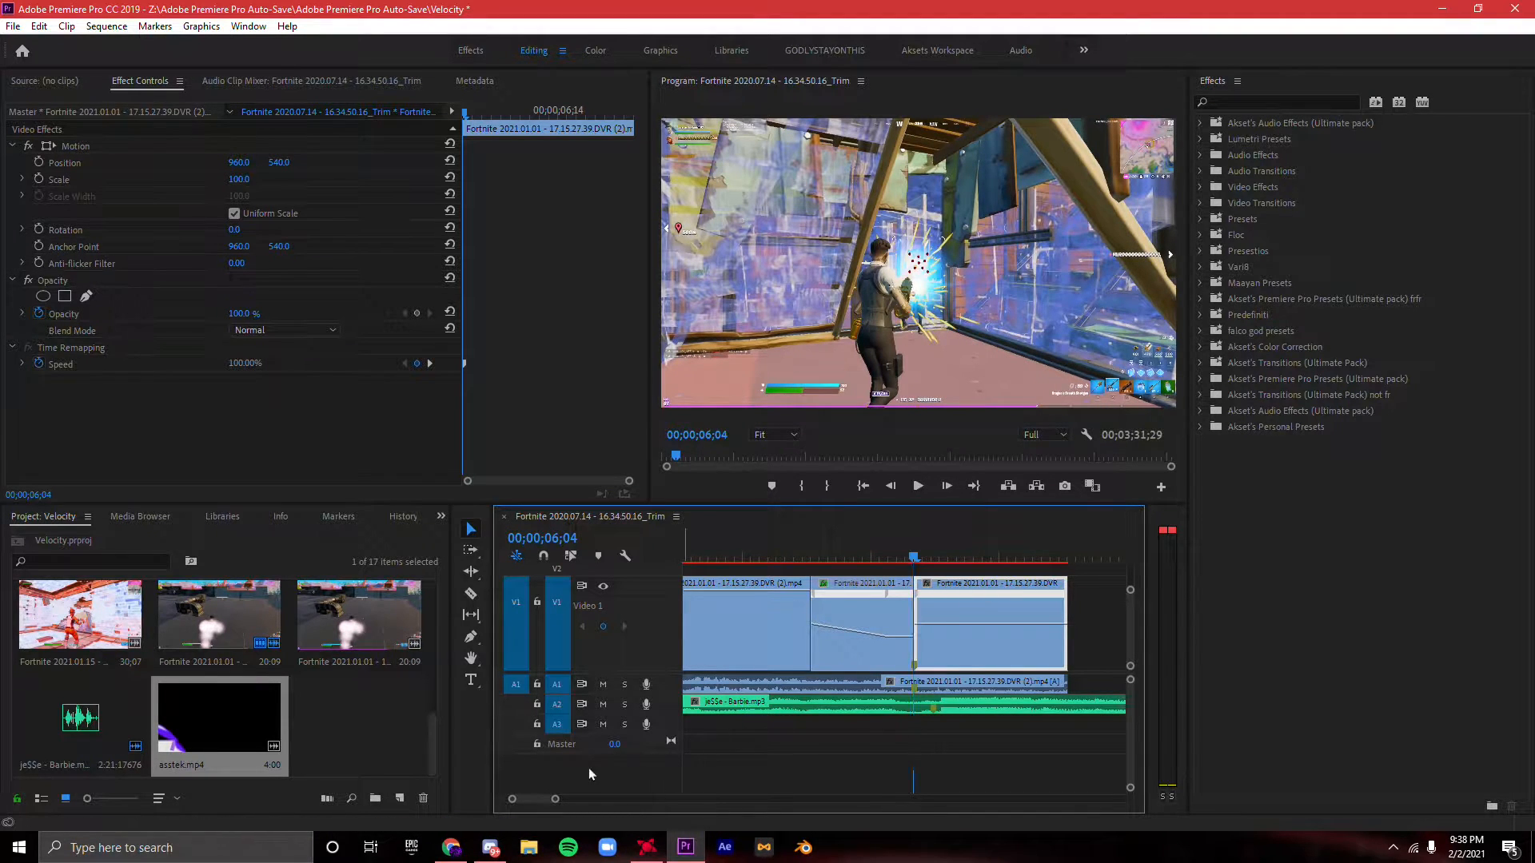
{"action": "left_click_drag", "start_coordinate": [556, 800], "coordinate": [531, 800]}
{"action": "key", "text": "Right"}
{"action": "left_click_drag", "start_coordinate": [909, 598], "coordinate": [1006, 595]}
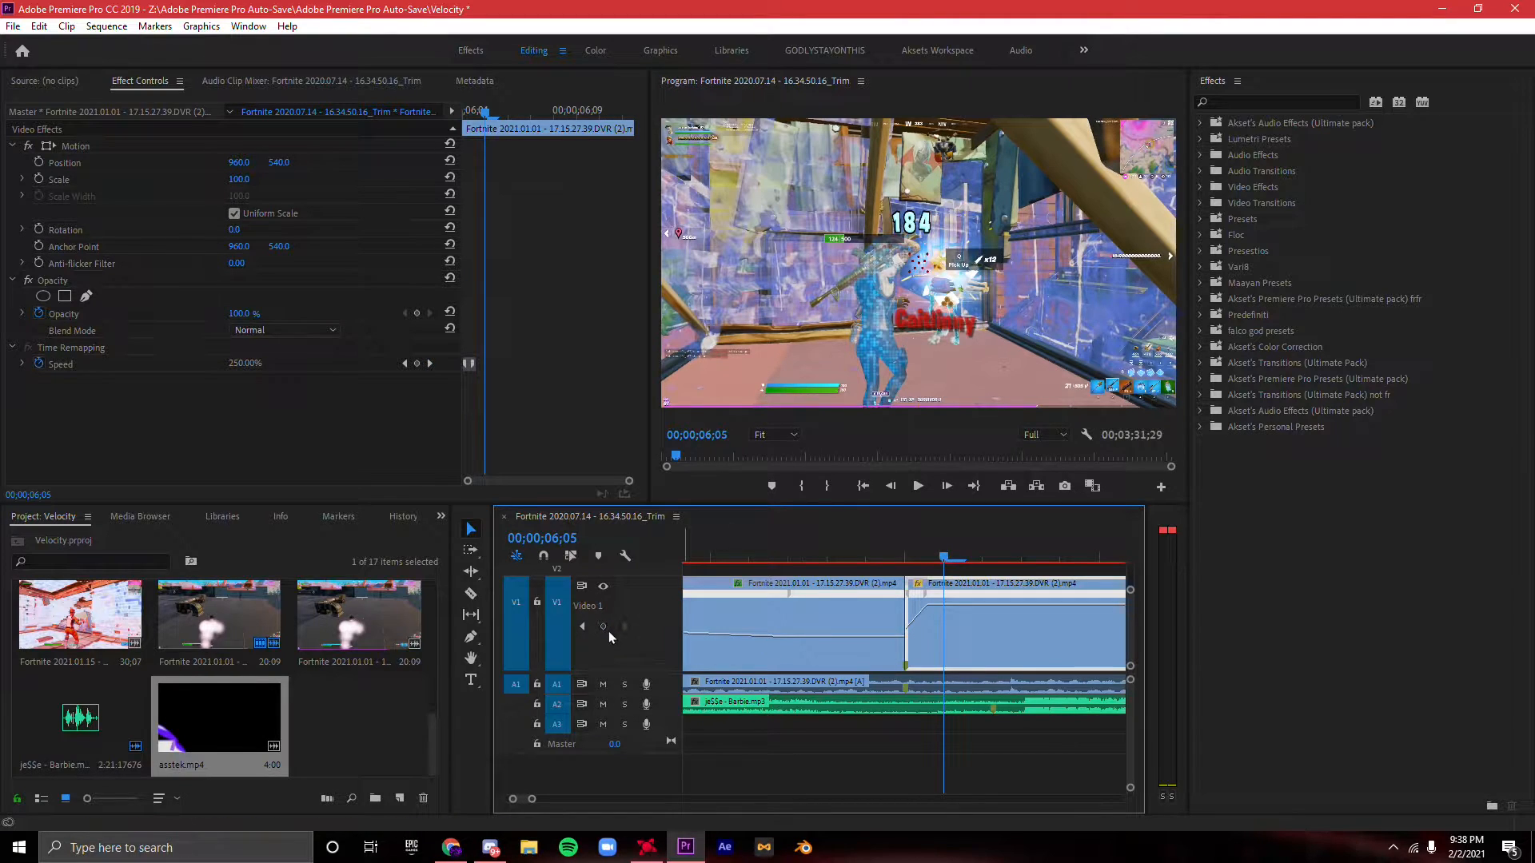
- Add a second speed keyframe near 00;00;06;05 and ramp the remaining kill clip down to 51%
{"action": "key", "text": "Right"}
{"action": "left_click_drag", "start_coordinate": [949, 600], "coordinate": [965, 599]}
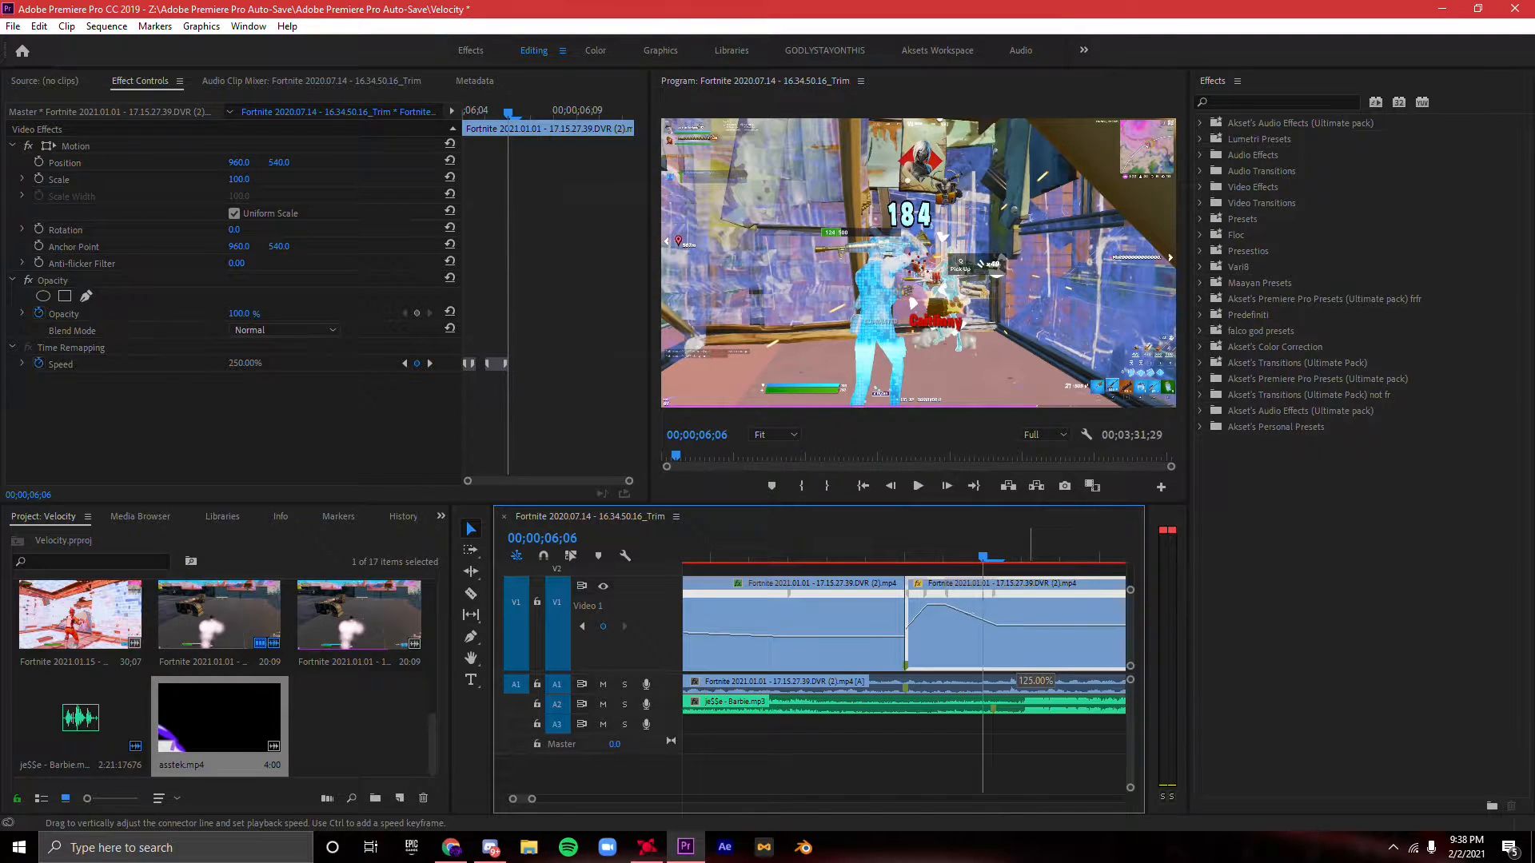
{"action": "left_click_drag", "start_coordinate": [1019, 662], "coordinate": [1019, 664]}
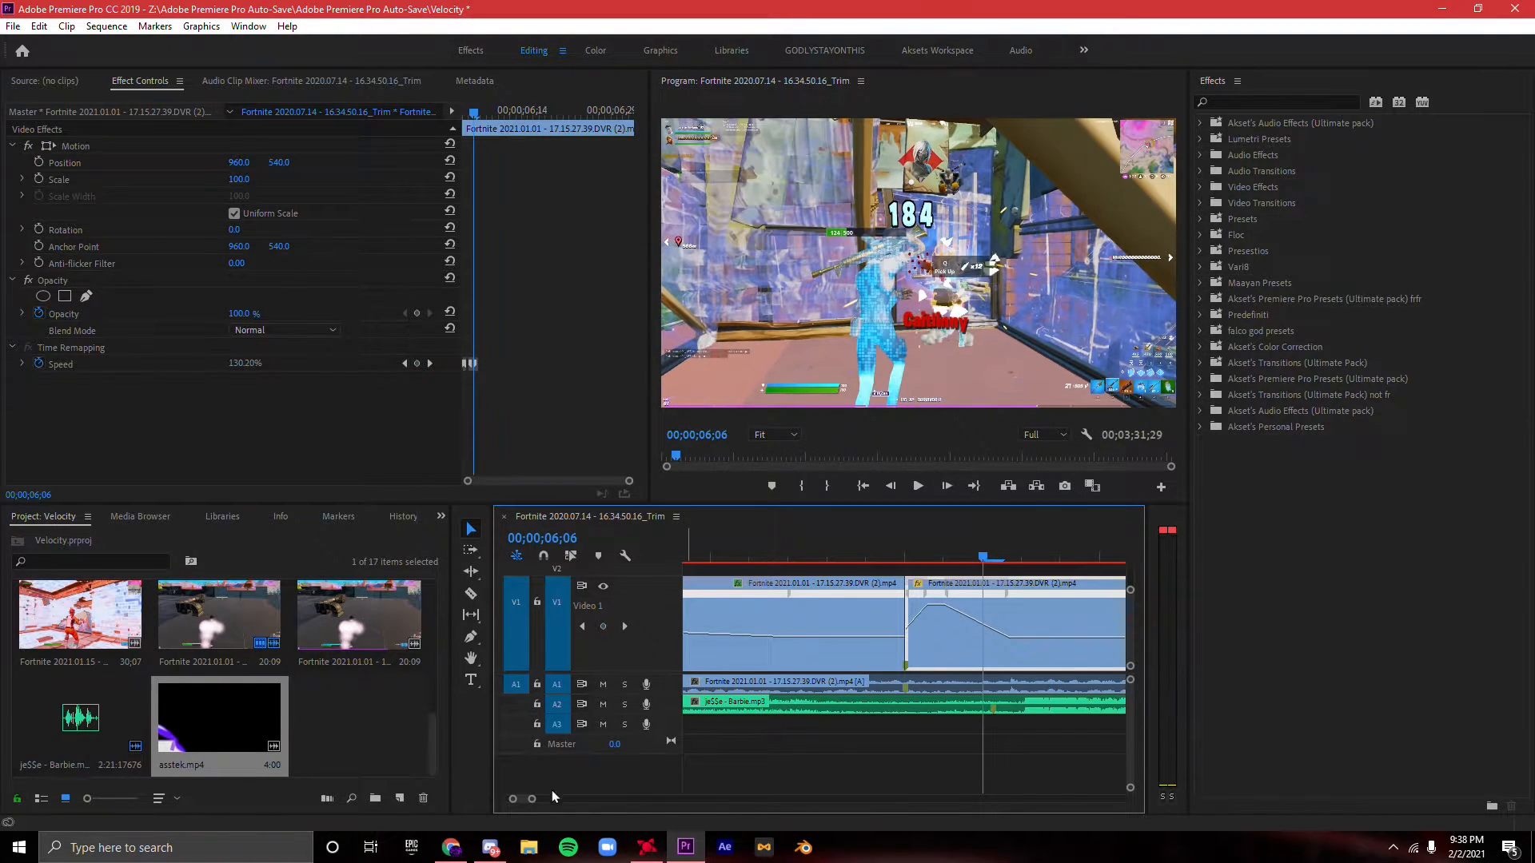
- Trim the end of the slowed kill clip to match its audio, and play back the slowdown and kill
{"action": "left_click_drag", "start_coordinate": [532, 799], "coordinate": [587, 802]}
{"action": "left_click_drag", "start_coordinate": [962, 661], "coordinate": [938, 648]}
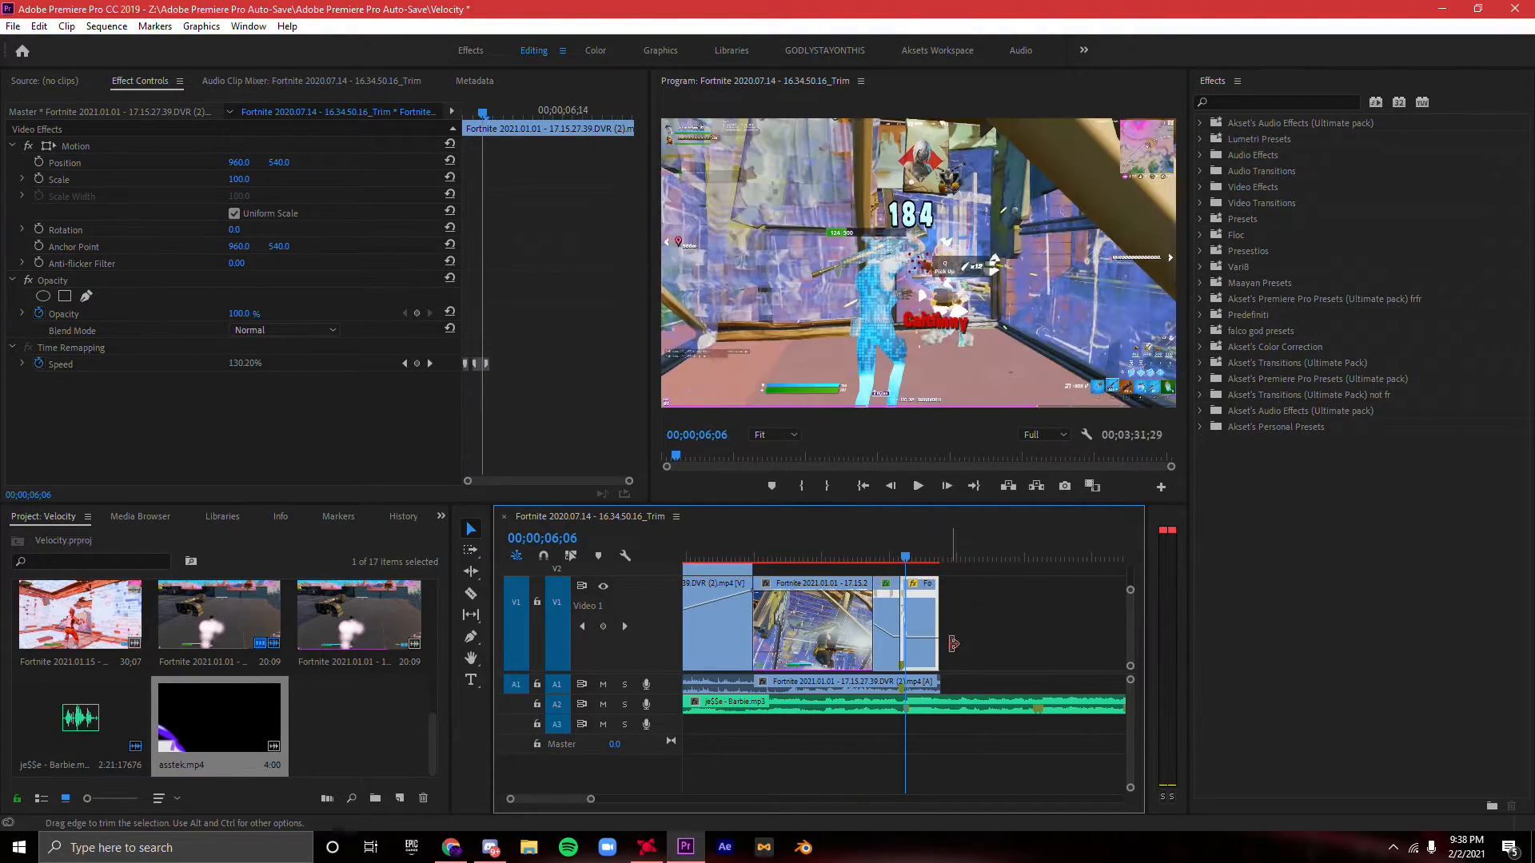
{"action": "key", "text": "space"}
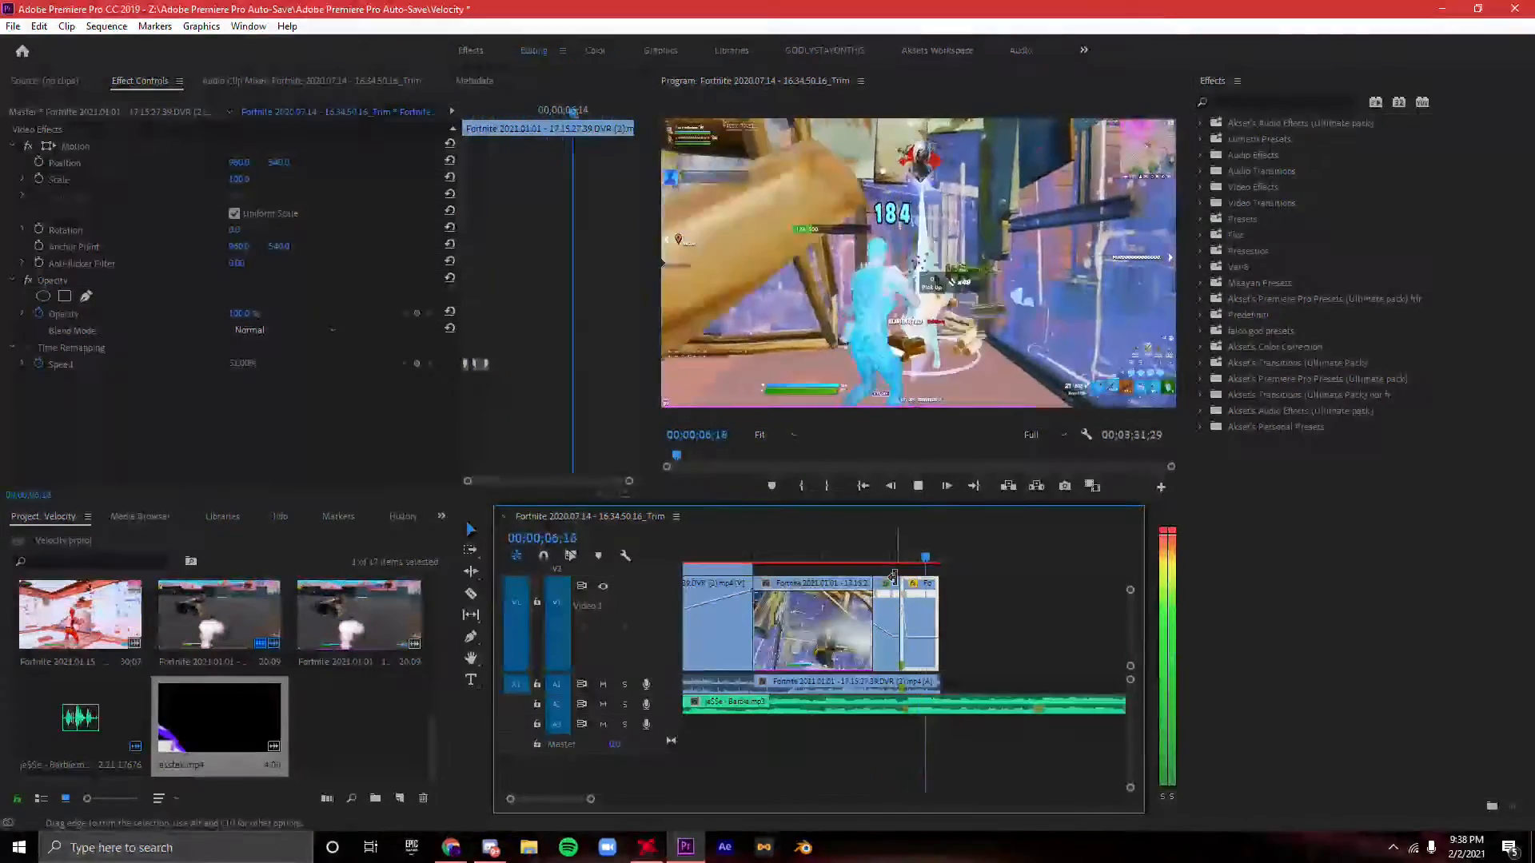
{"action": "key", "text": "space"}
{"action": "left_click", "coordinate": [874, 558]}
{"action": "key", "text": "space"}
{"action": "key", "text": "space"}
- Try to import a Best Shockwave file found by searching for "shockwave"
{"action": "double_click", "coordinate": [364, 719]}
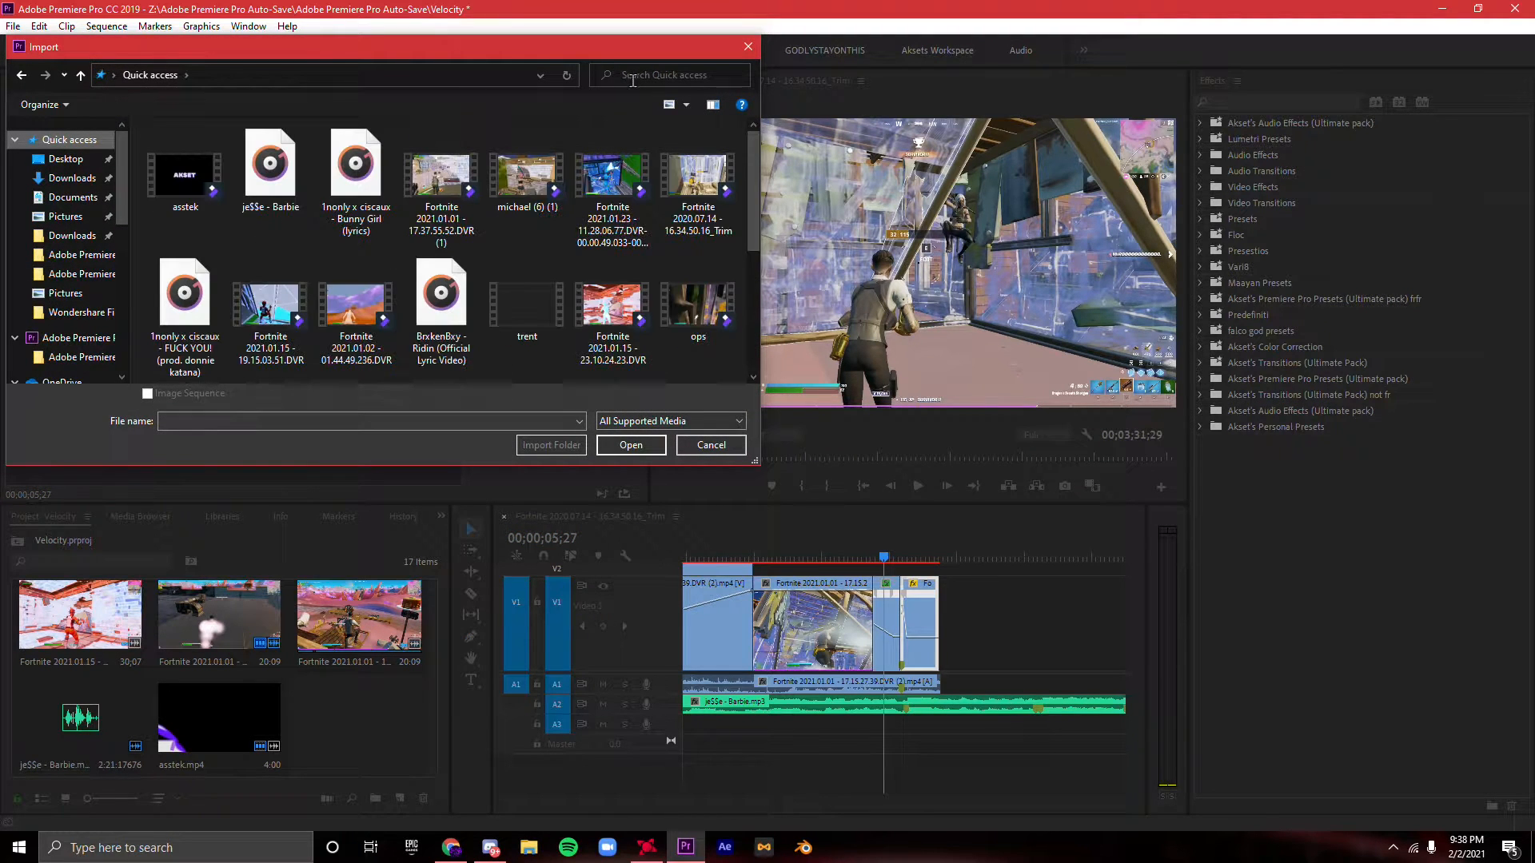
{"action": "left_click", "coordinate": [632, 81]}
{"action": "type", "text": "shockwave"}
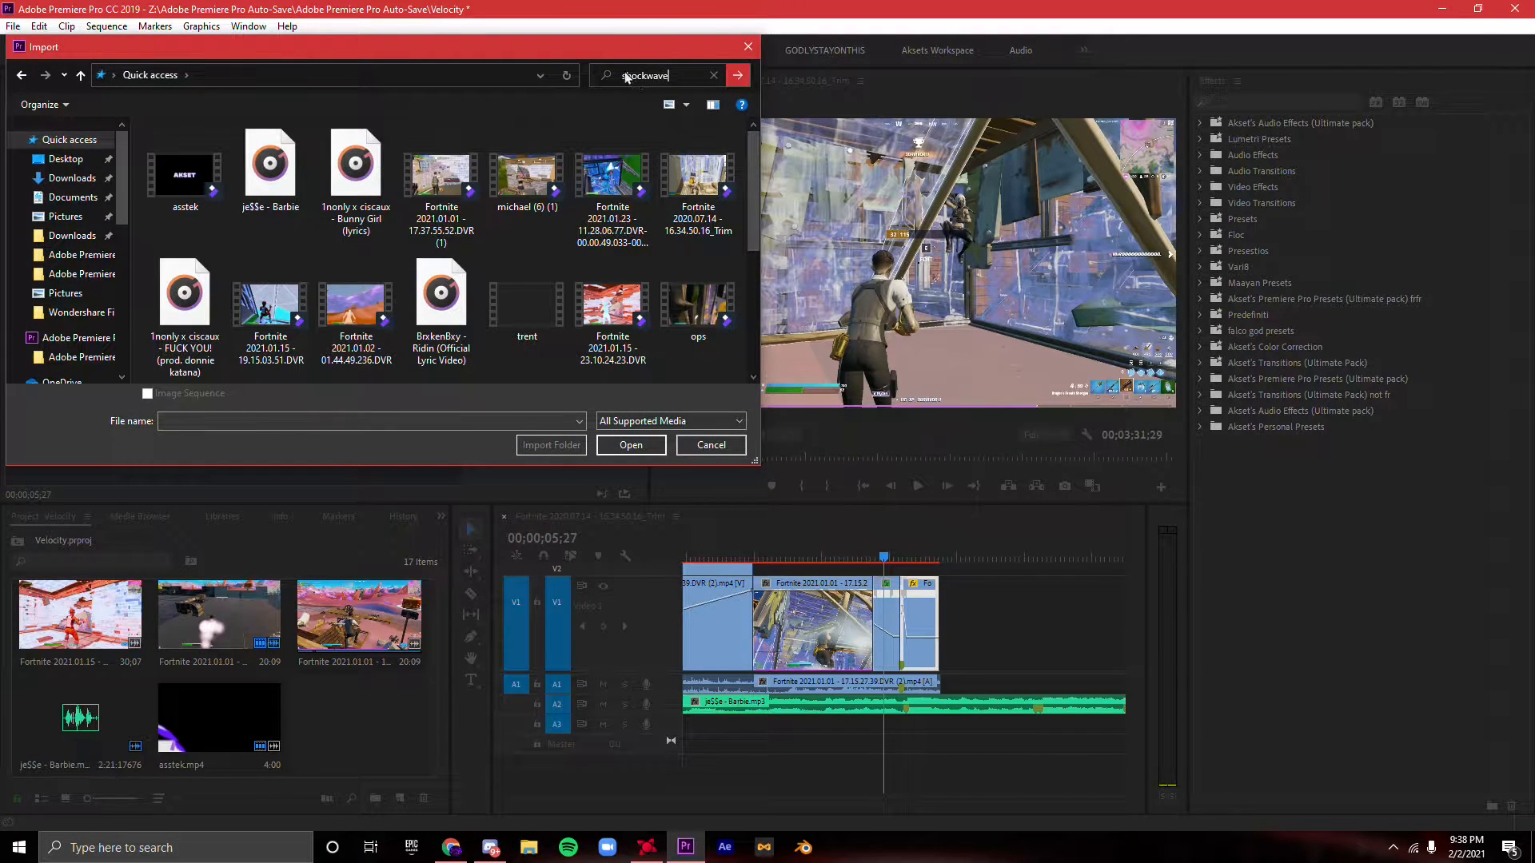
{"action": "left_click", "coordinate": [707, 144]}
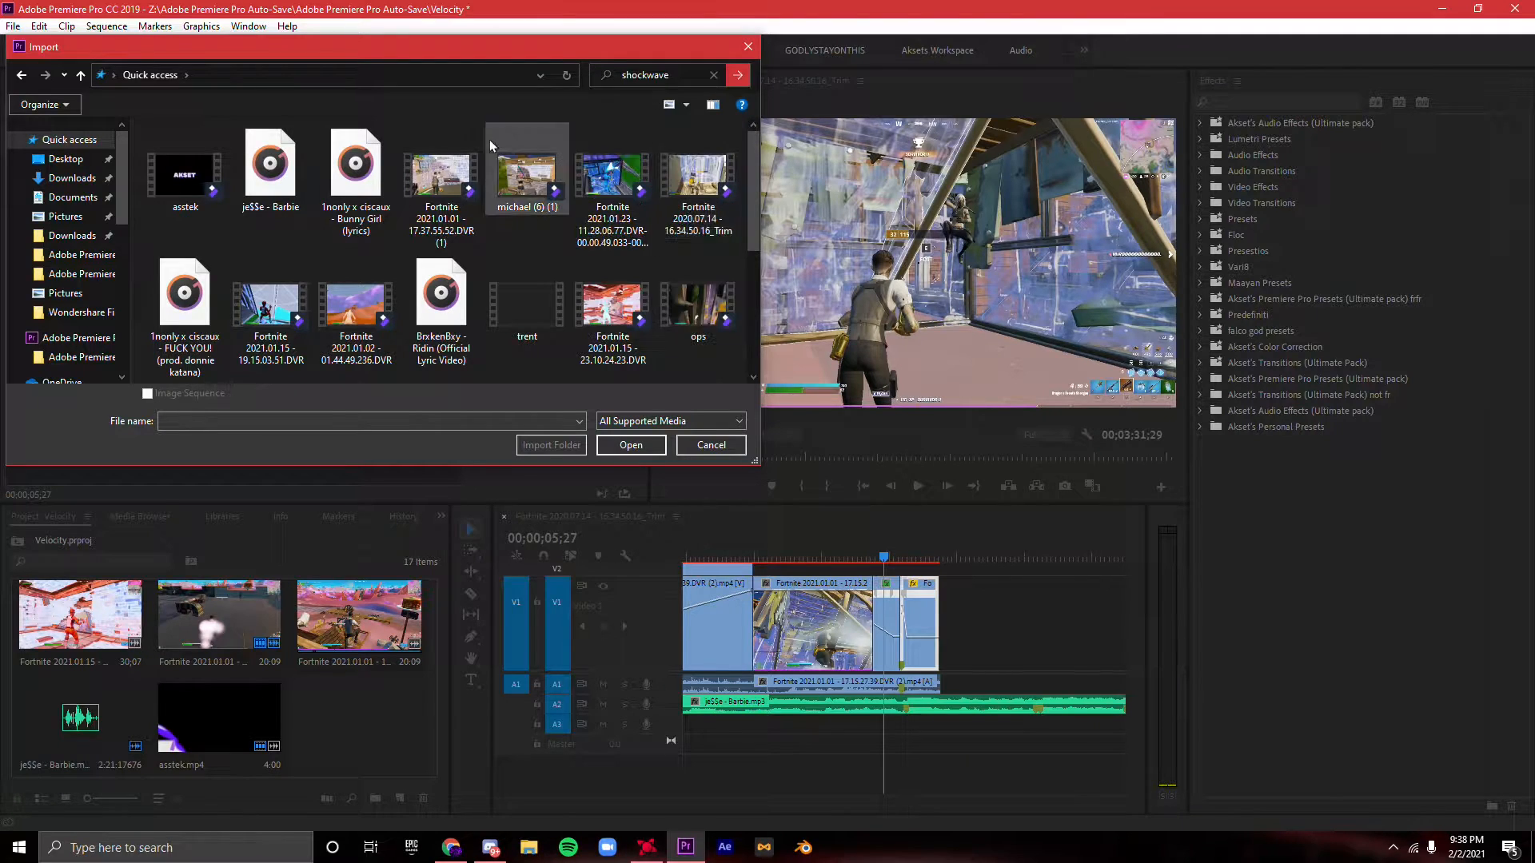
{"action": "left_click", "coordinate": [225, 176]}
{"action": "left_click", "coordinate": [628, 442]}
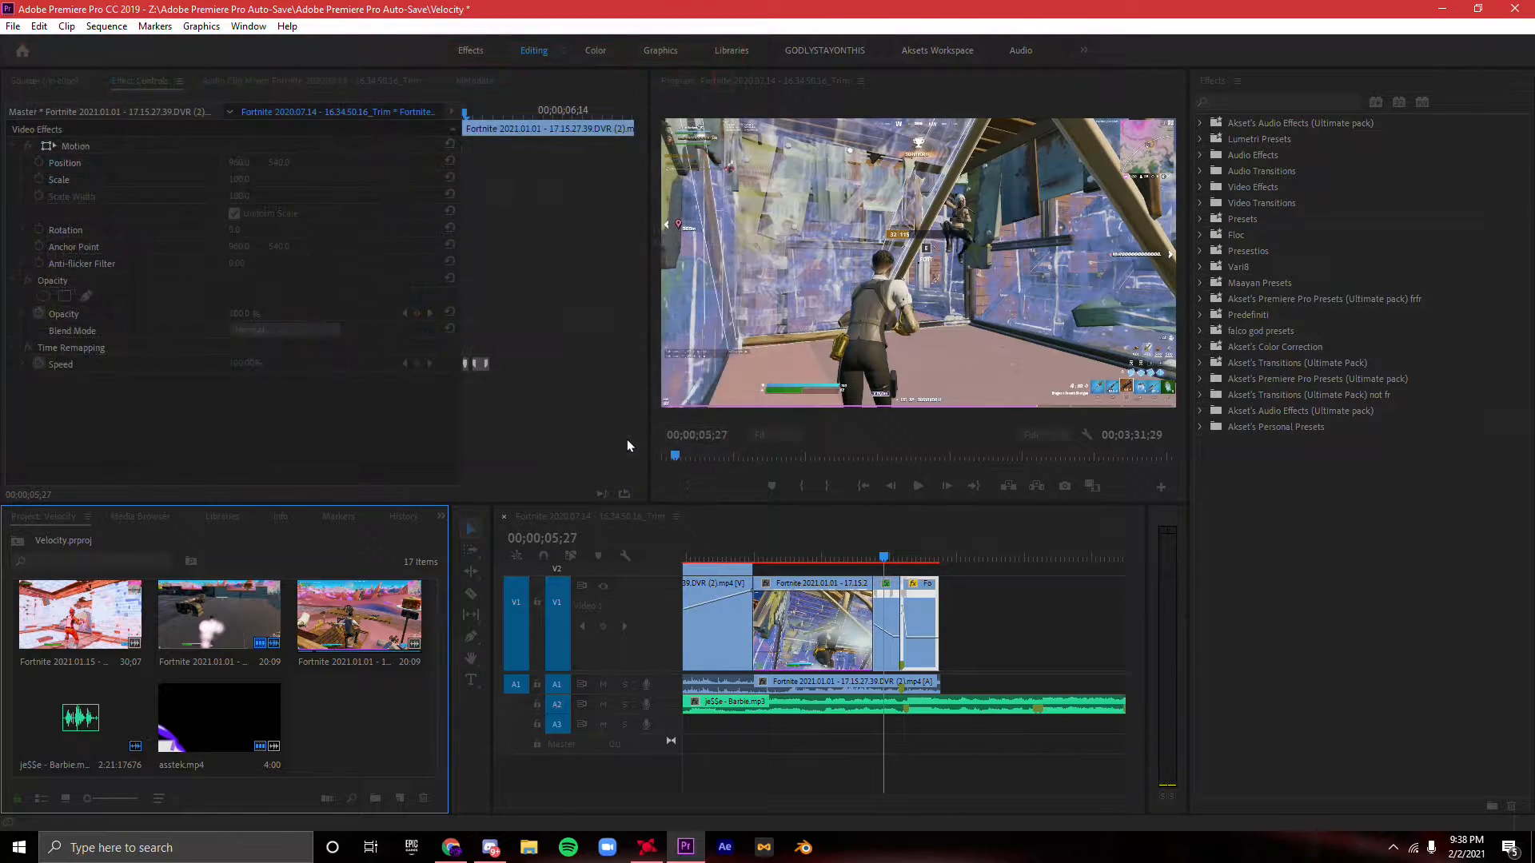
{"action": "left_click", "coordinate": [767, 510]}
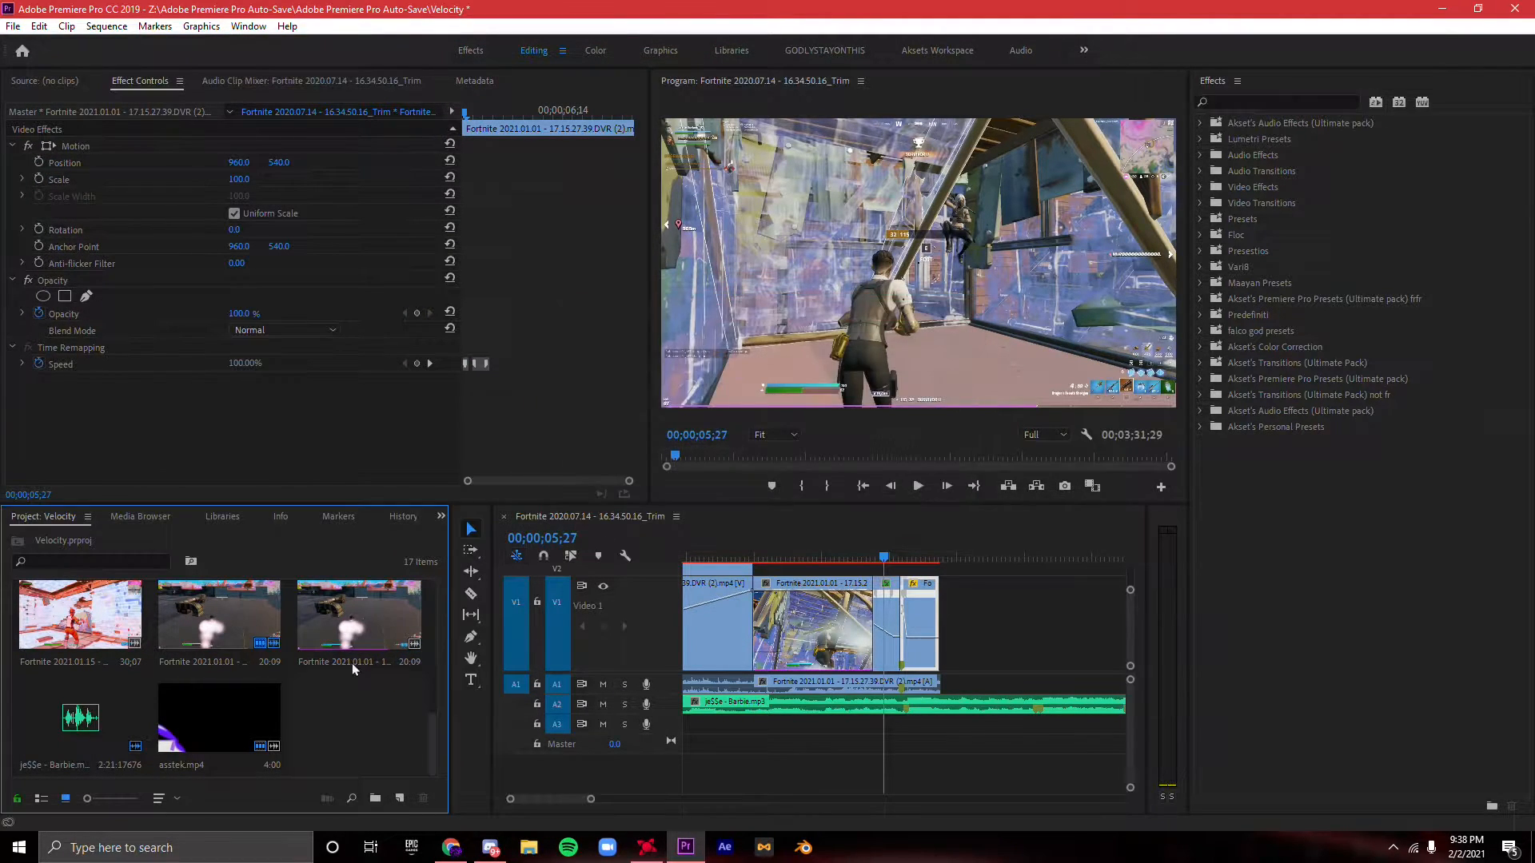
- Search the import files for "best sh" and import Best Shockwave (1).mp4
{"action": "double_click", "coordinate": [347, 685]}
{"action": "left_click", "coordinate": [68, 141]}
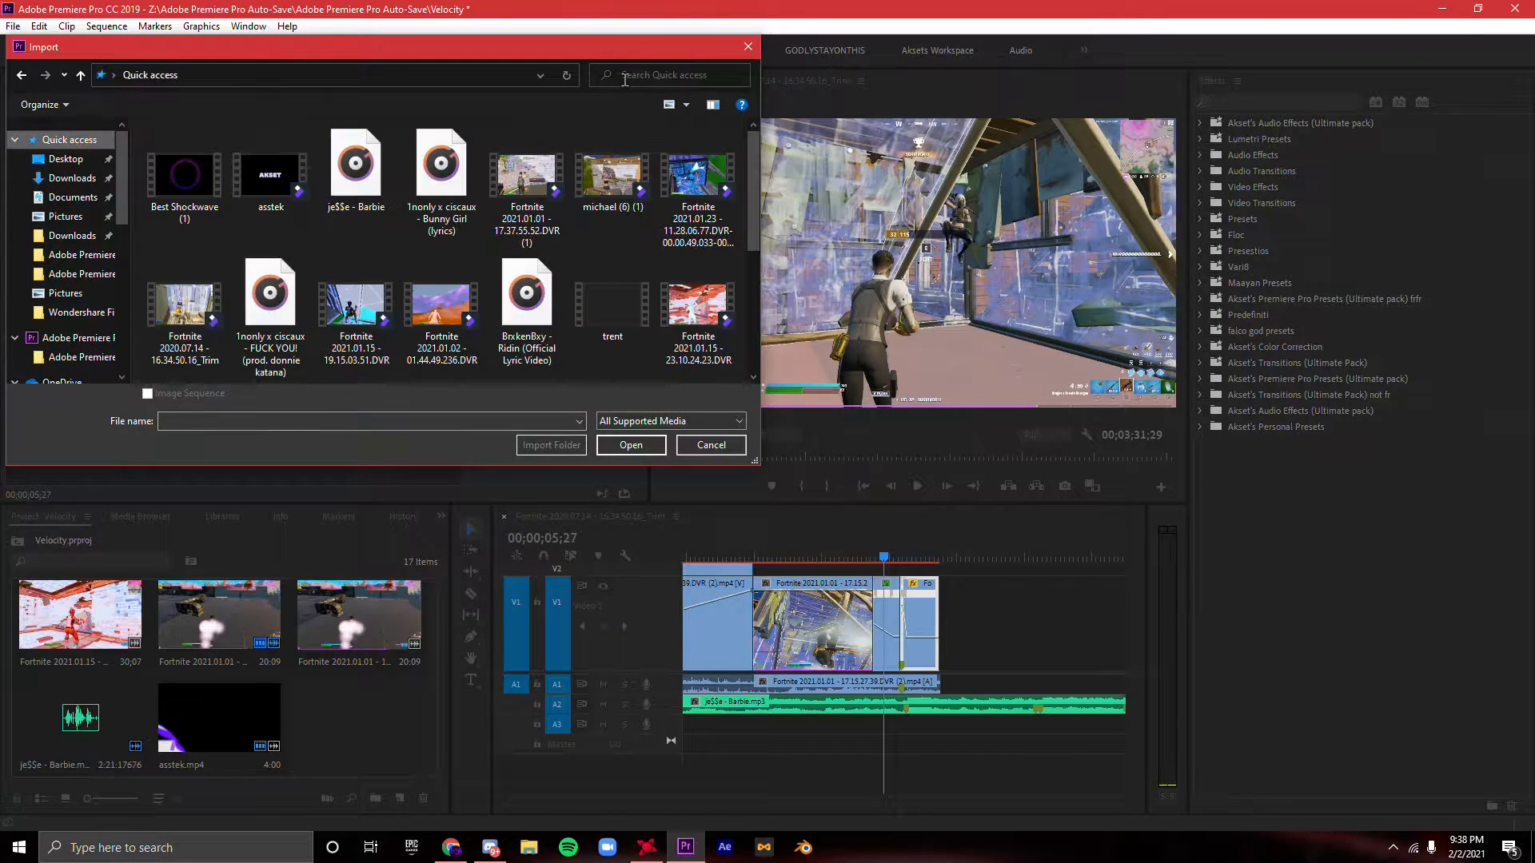
{"action": "left_click", "coordinate": [627, 80]}
{"action": "type", "text": "best sh"}
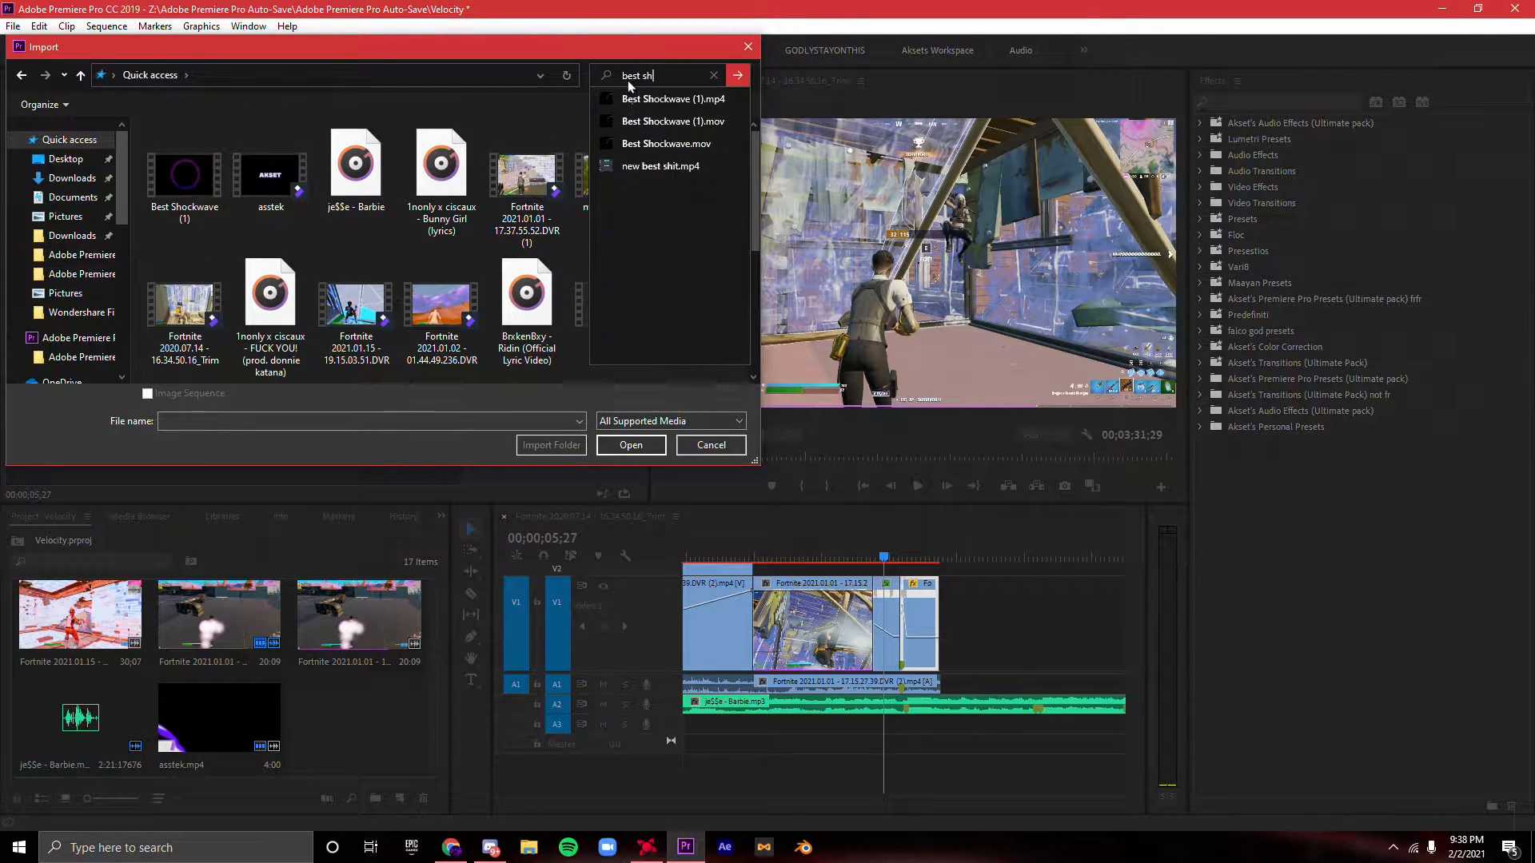
{"action": "left_click", "coordinate": [711, 104]}
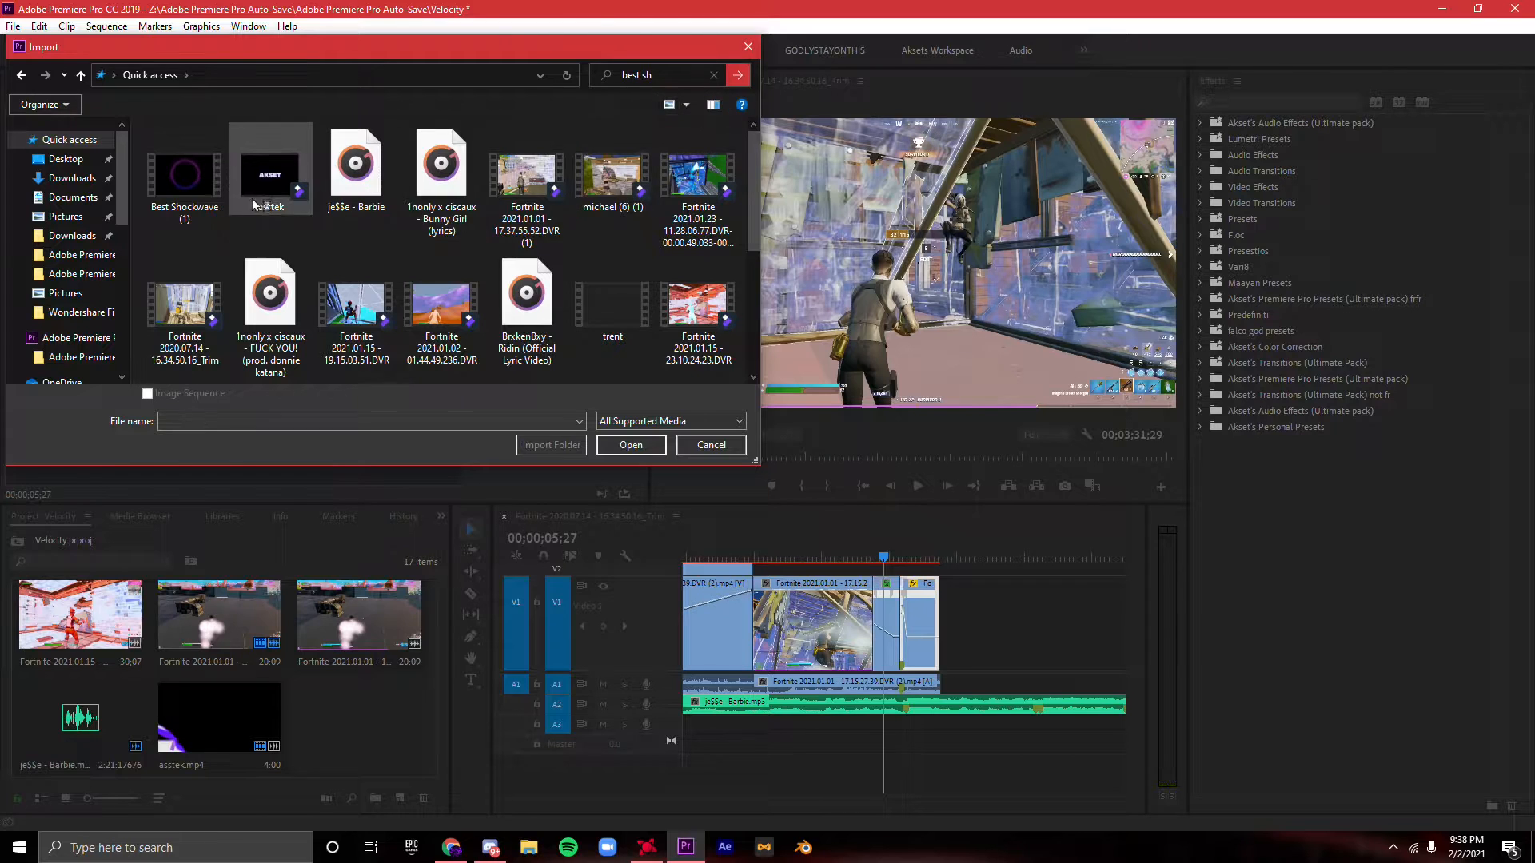
{"action": "double_click", "coordinate": [199, 212]}
{"action": "left_click", "coordinate": [646, 444]}
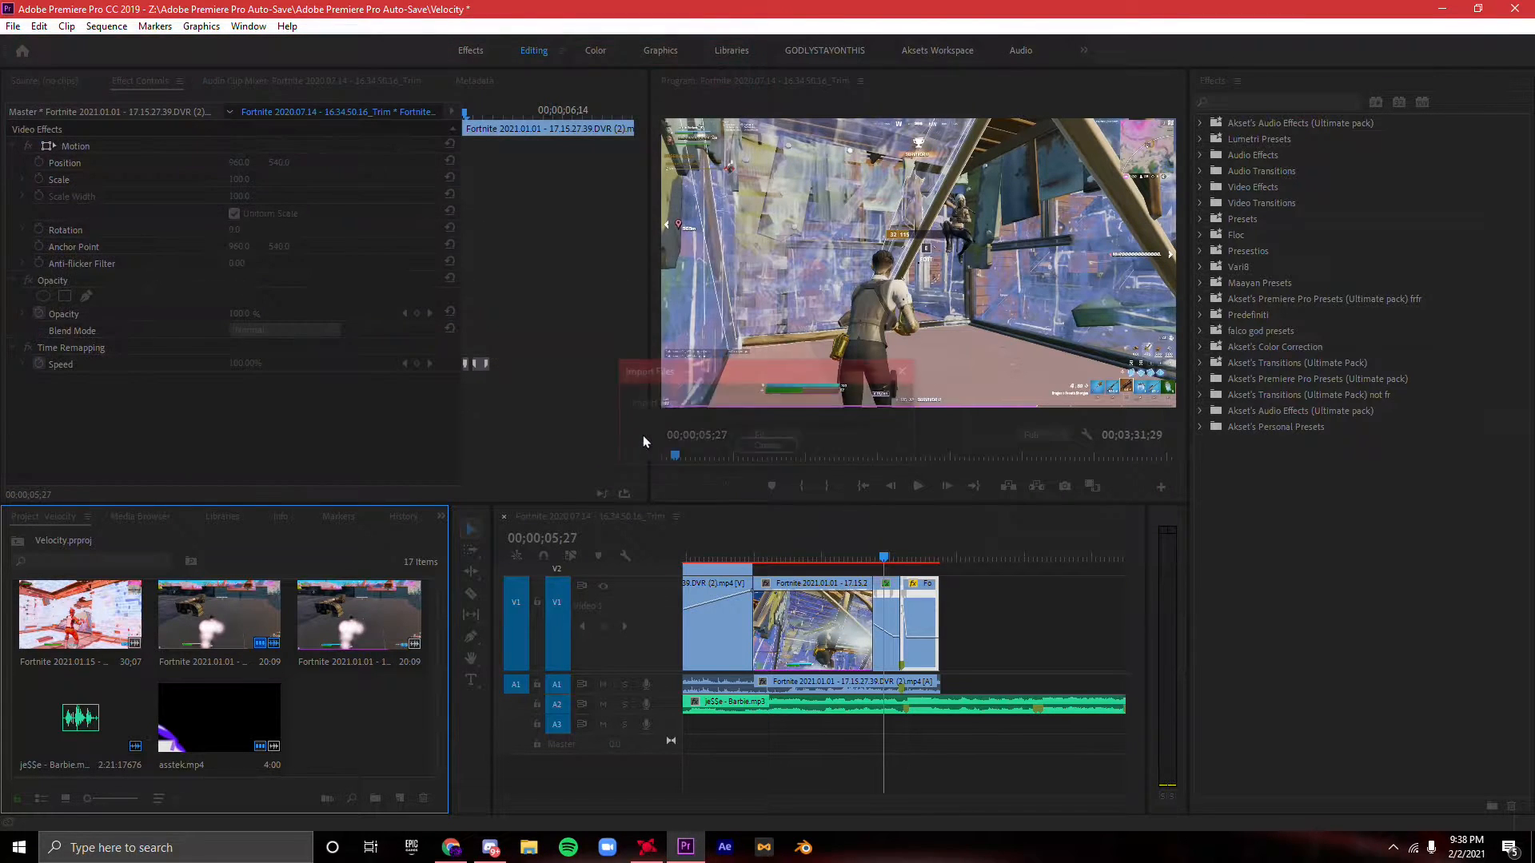
- Place the shockwave on V2 above the start of the kill clip and set its blend mode to Screen
{"action": "left_click_drag", "start_coordinate": [360, 720], "coordinate": [894, 576]}
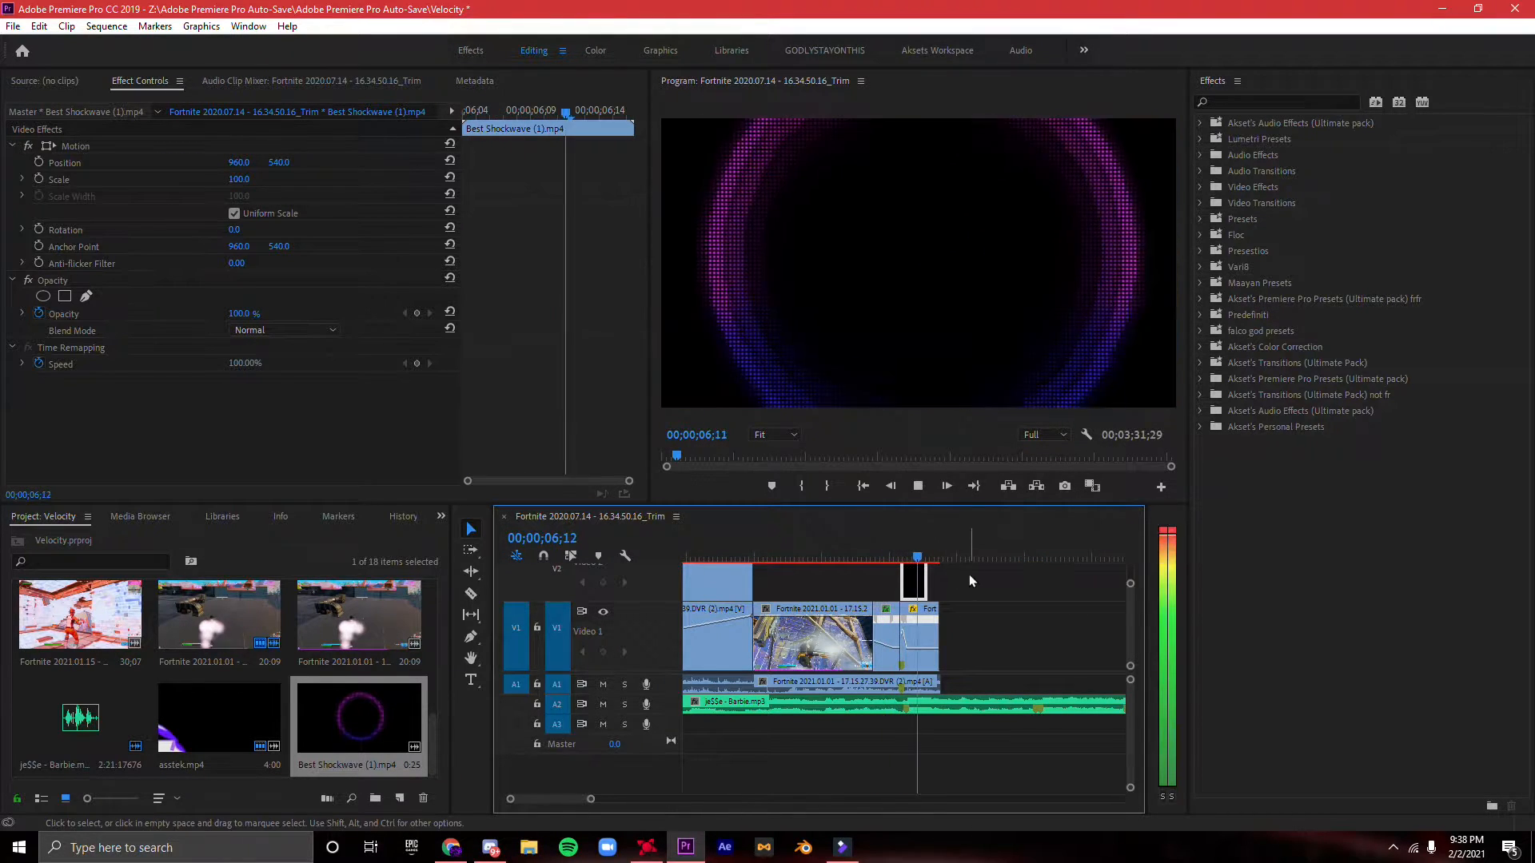
{"action": "key", "text": "space"}
{"action": "left_click", "coordinate": [243, 331]}
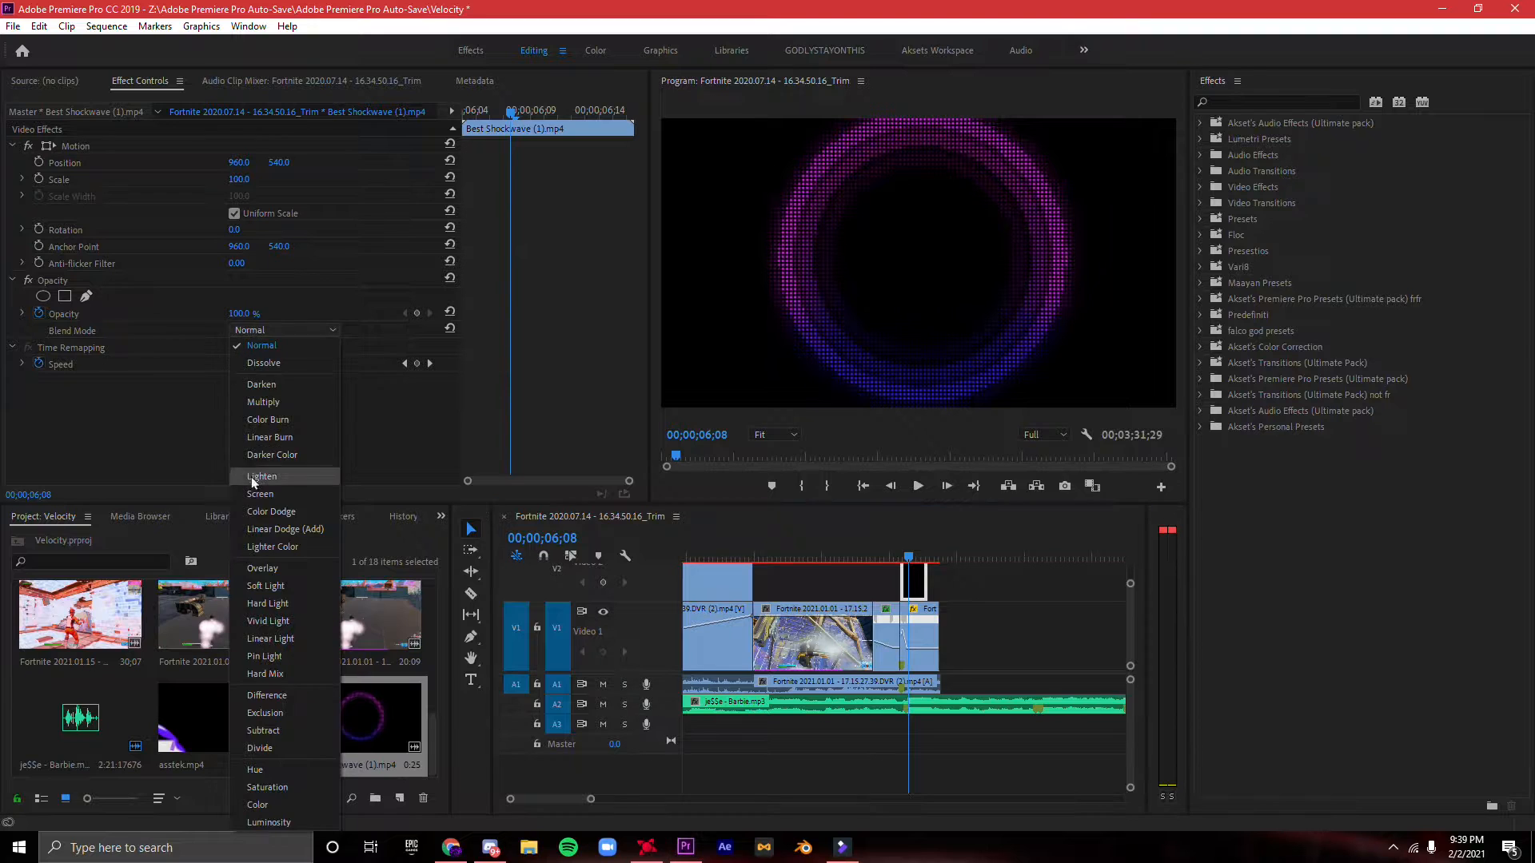
{"action": "left_click", "coordinate": [251, 475]}
- Speed up the shockwave clip so it lasts only a few frames, and play it back
{"action": "right_click", "coordinate": [919, 570]}
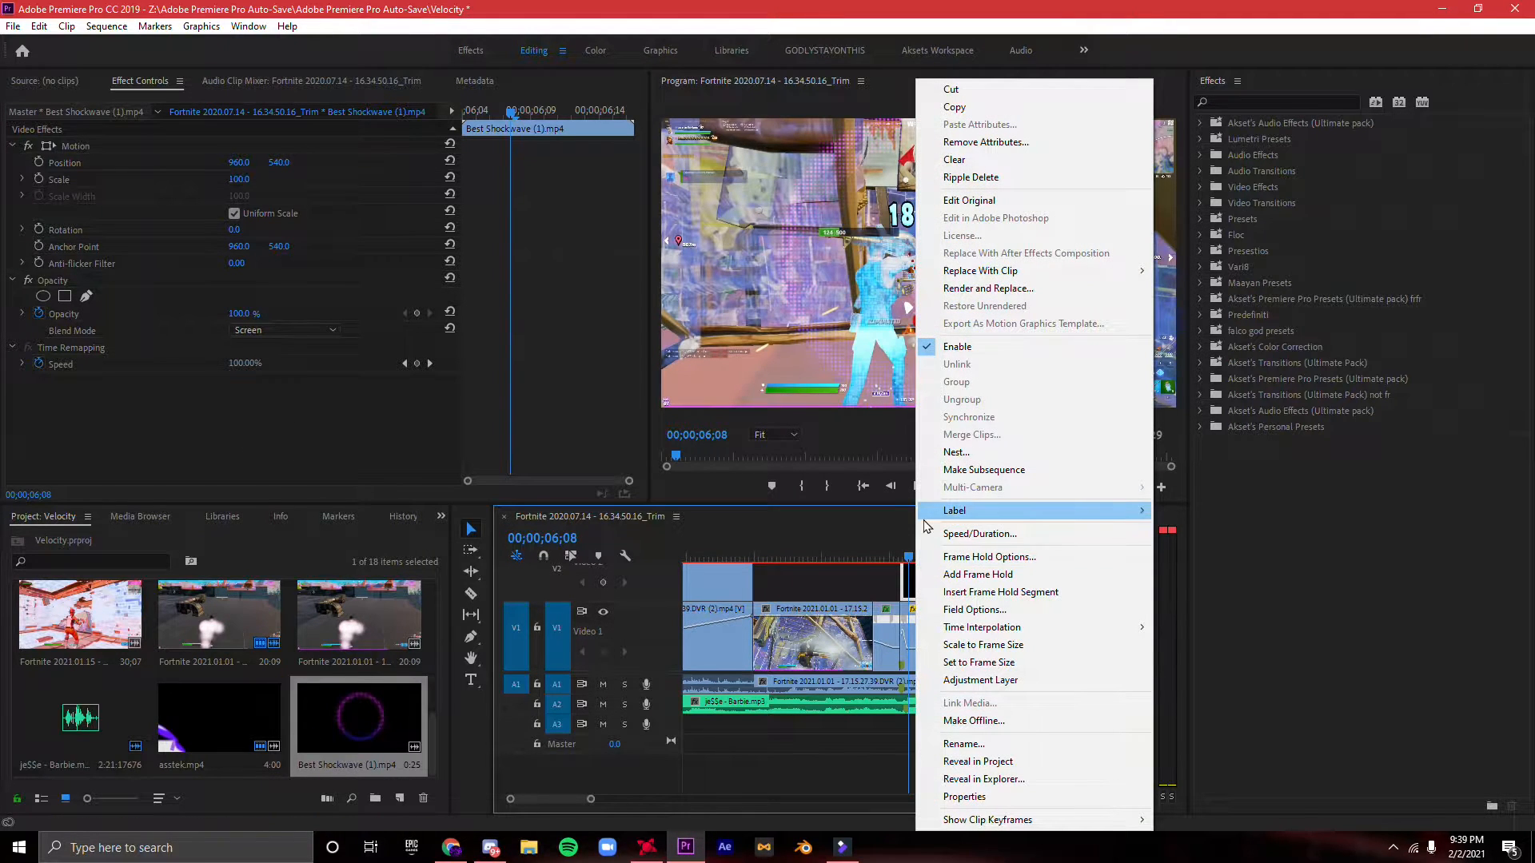
{"action": "left_click", "coordinate": [948, 534]}
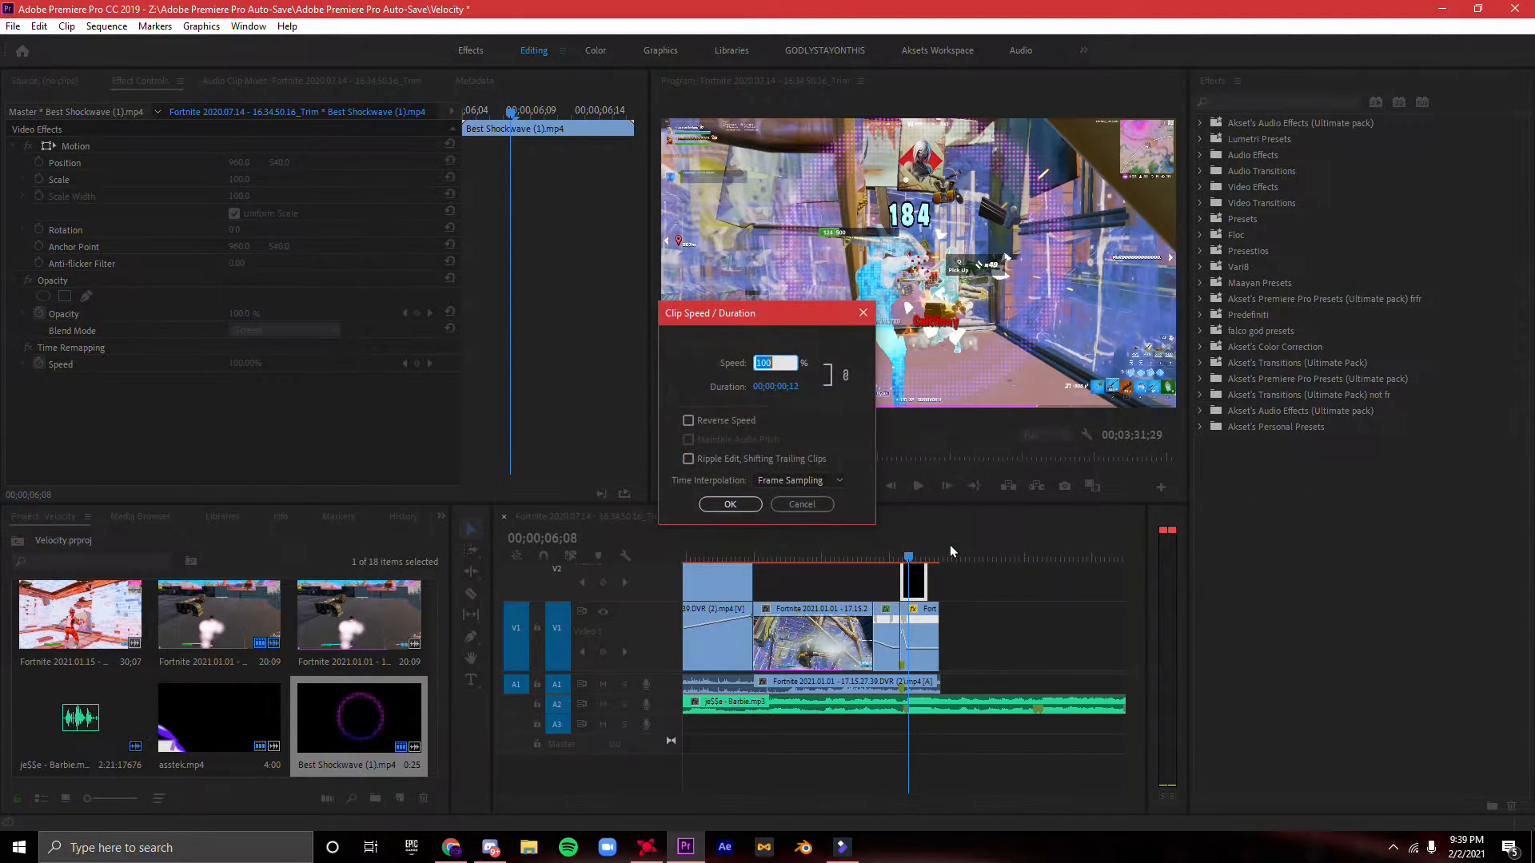
{"action": "key", "text": "Return"}
{"action": "key", "text": "space"}
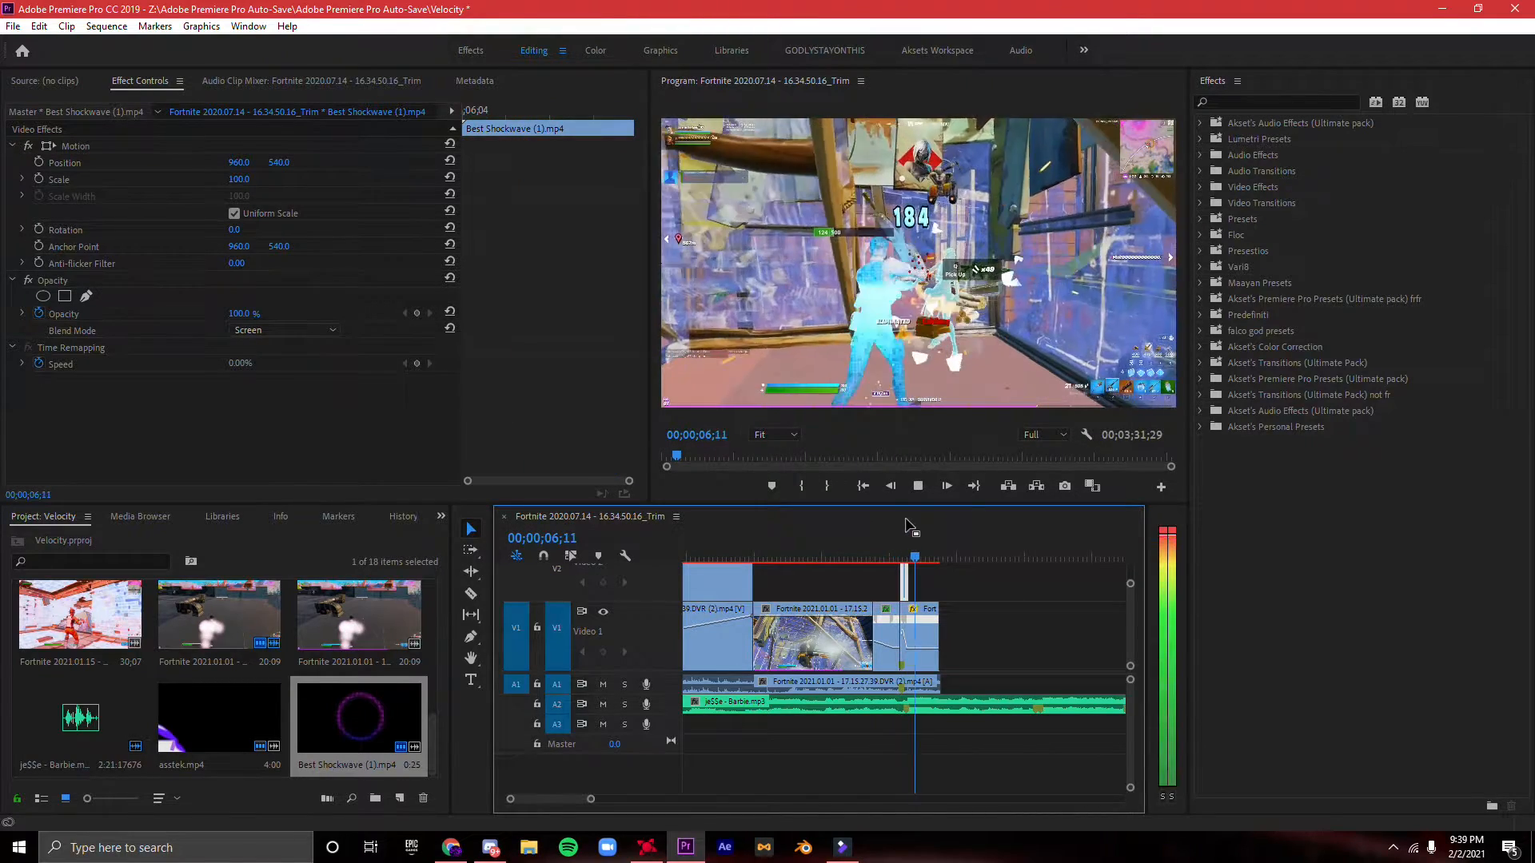
- Review the slowdown and kill together with the shortened shockwave overlay
{"action": "left_click_drag", "start_coordinate": [591, 800], "coordinate": [582, 800]}
{"action": "left_click_drag", "start_coordinate": [866, 551], "coordinate": [778, 558]}
{"action": "left_click", "coordinate": [883, 615]}
{"action": "key", "text": "space"}
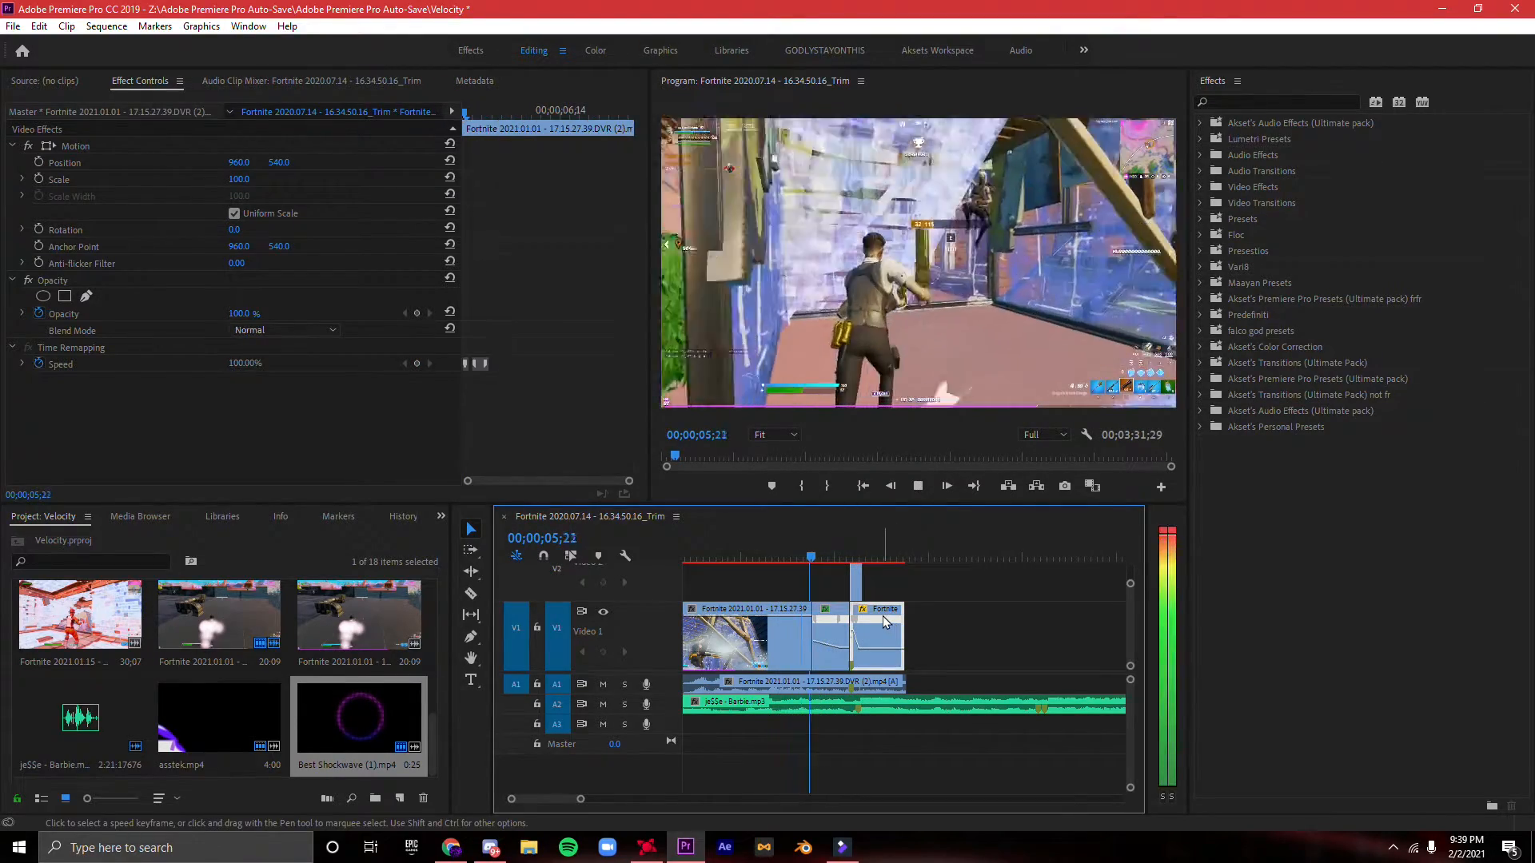
{"action": "left_click_drag", "start_coordinate": [907, 550], "coordinate": [827, 539]}
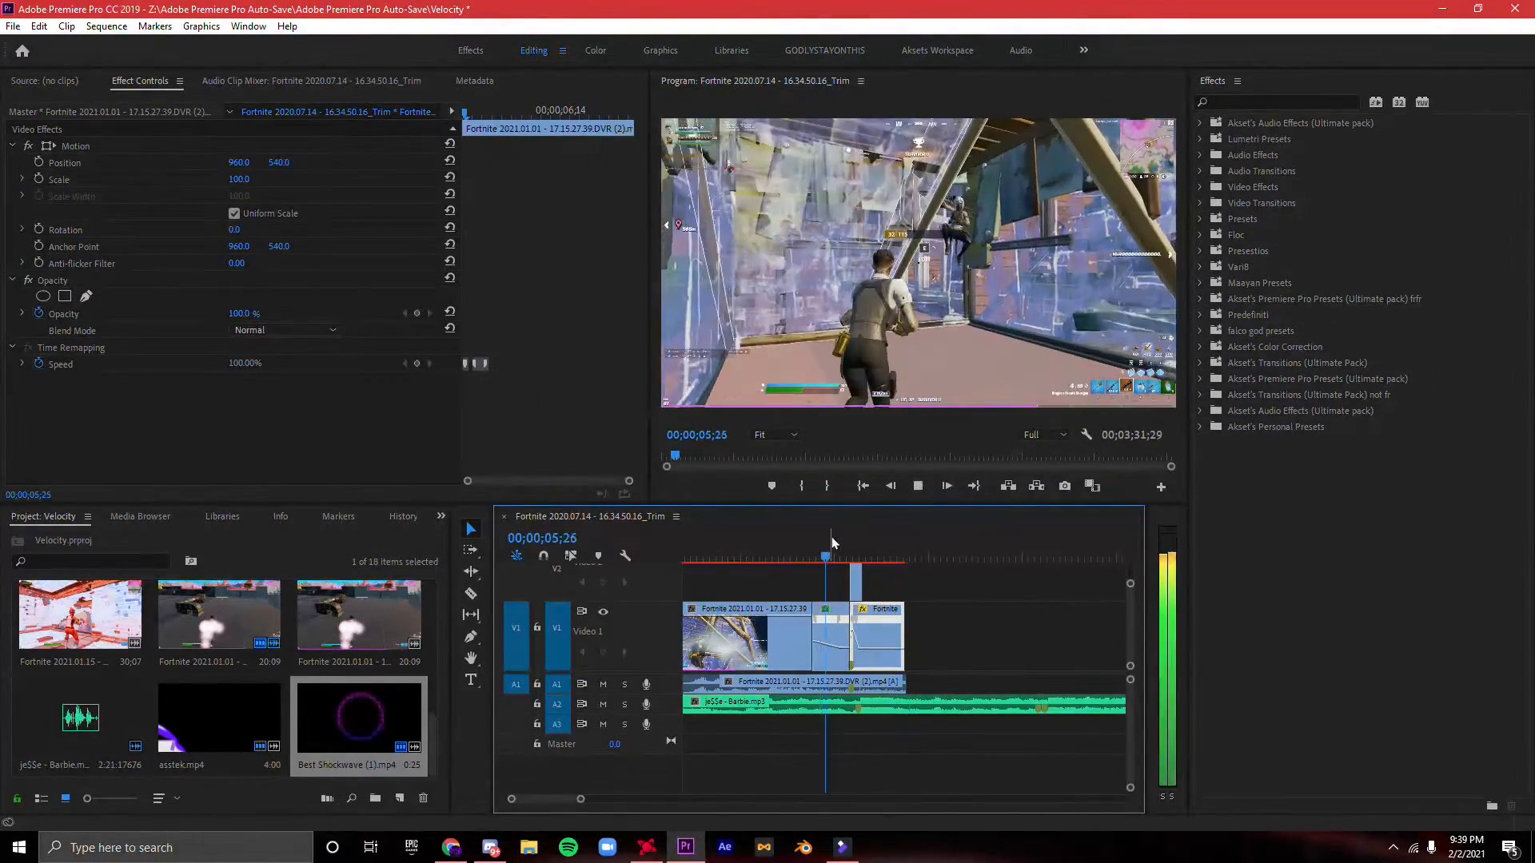
{"action": "key", "text": "space"}
{"action": "key", "text": "space"}
- Apply the Akset's Normal Plain Shake preset from Akset's Premiere Pro Presets (Ultimate pack) to the kill clip
{"action": "double_click", "coordinate": [1273, 378]}
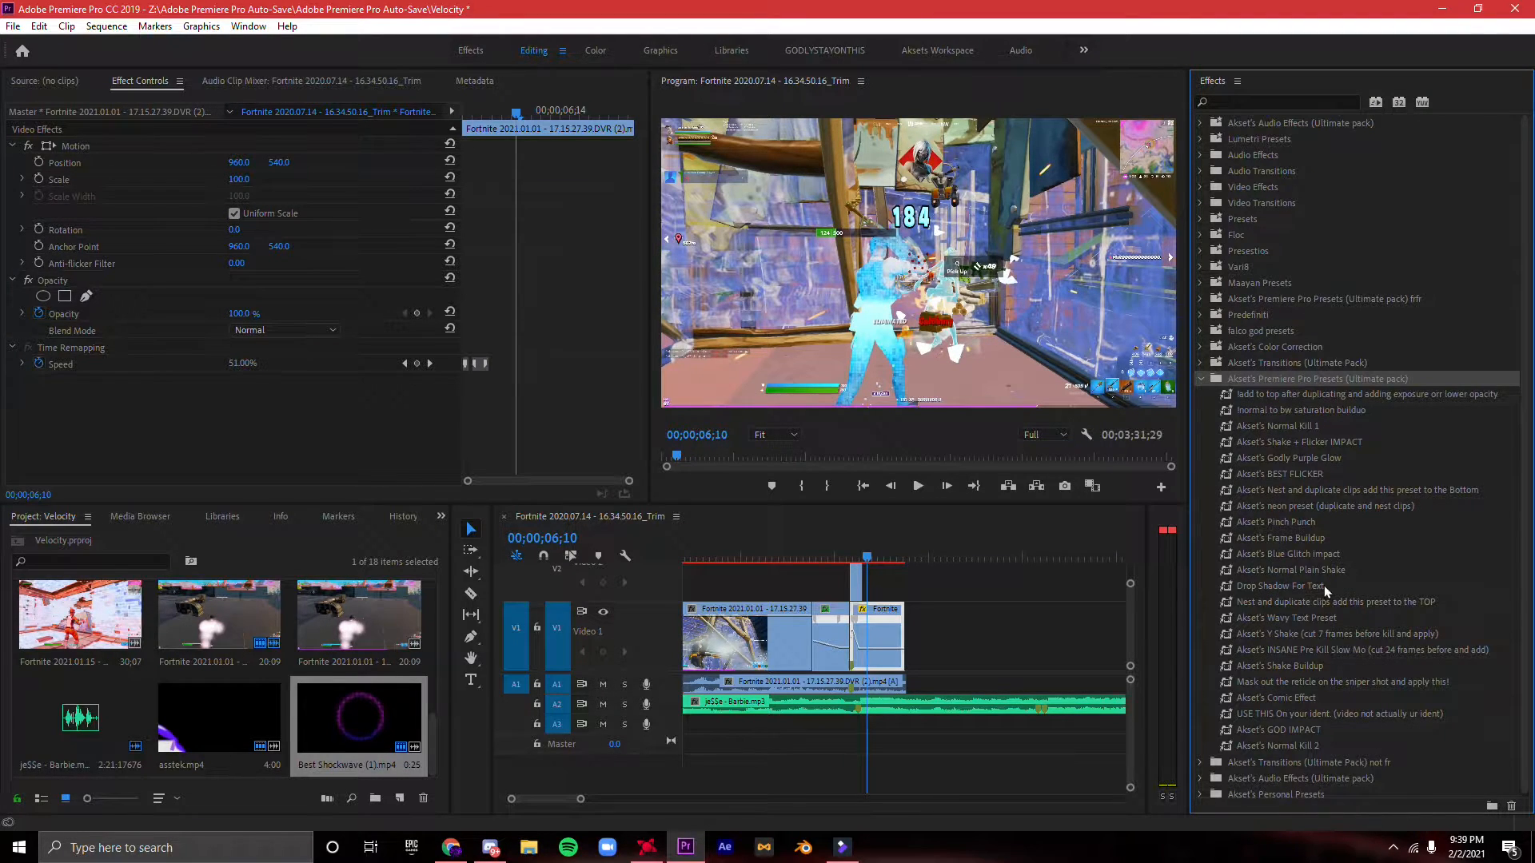
{"action": "left_click_drag", "start_coordinate": [1319, 571], "coordinate": [1104, 618]}
{"action": "left_click_drag", "start_coordinate": [879, 642], "coordinate": [879, 643]}
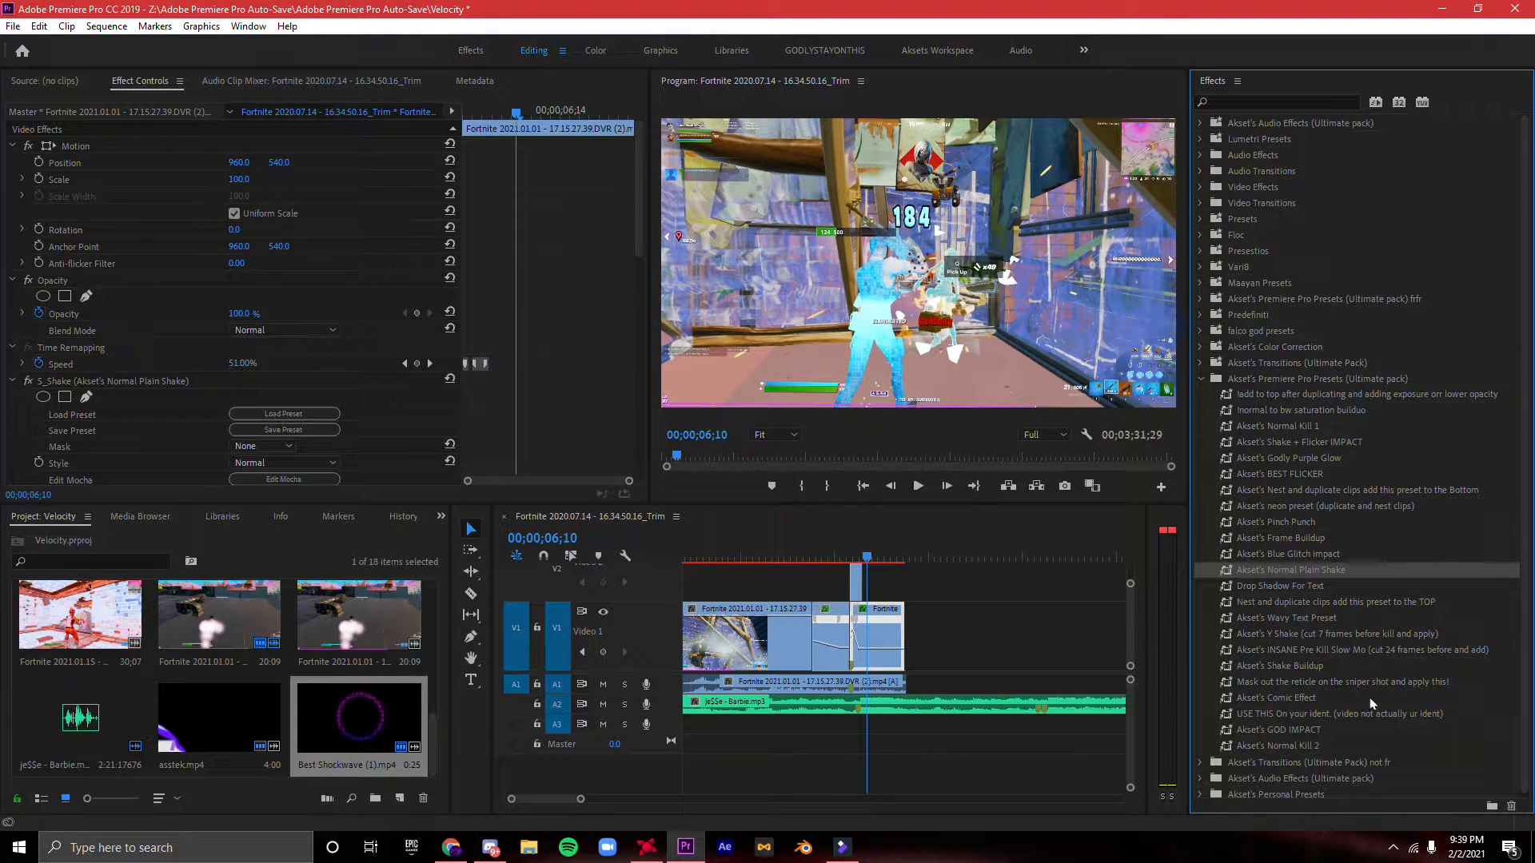
- Apply the Akset's BEST FLICKER preset to the kill clip and play the kill back
{"action": "left_click_drag", "start_coordinate": [1311, 474], "coordinate": [1184, 529]}
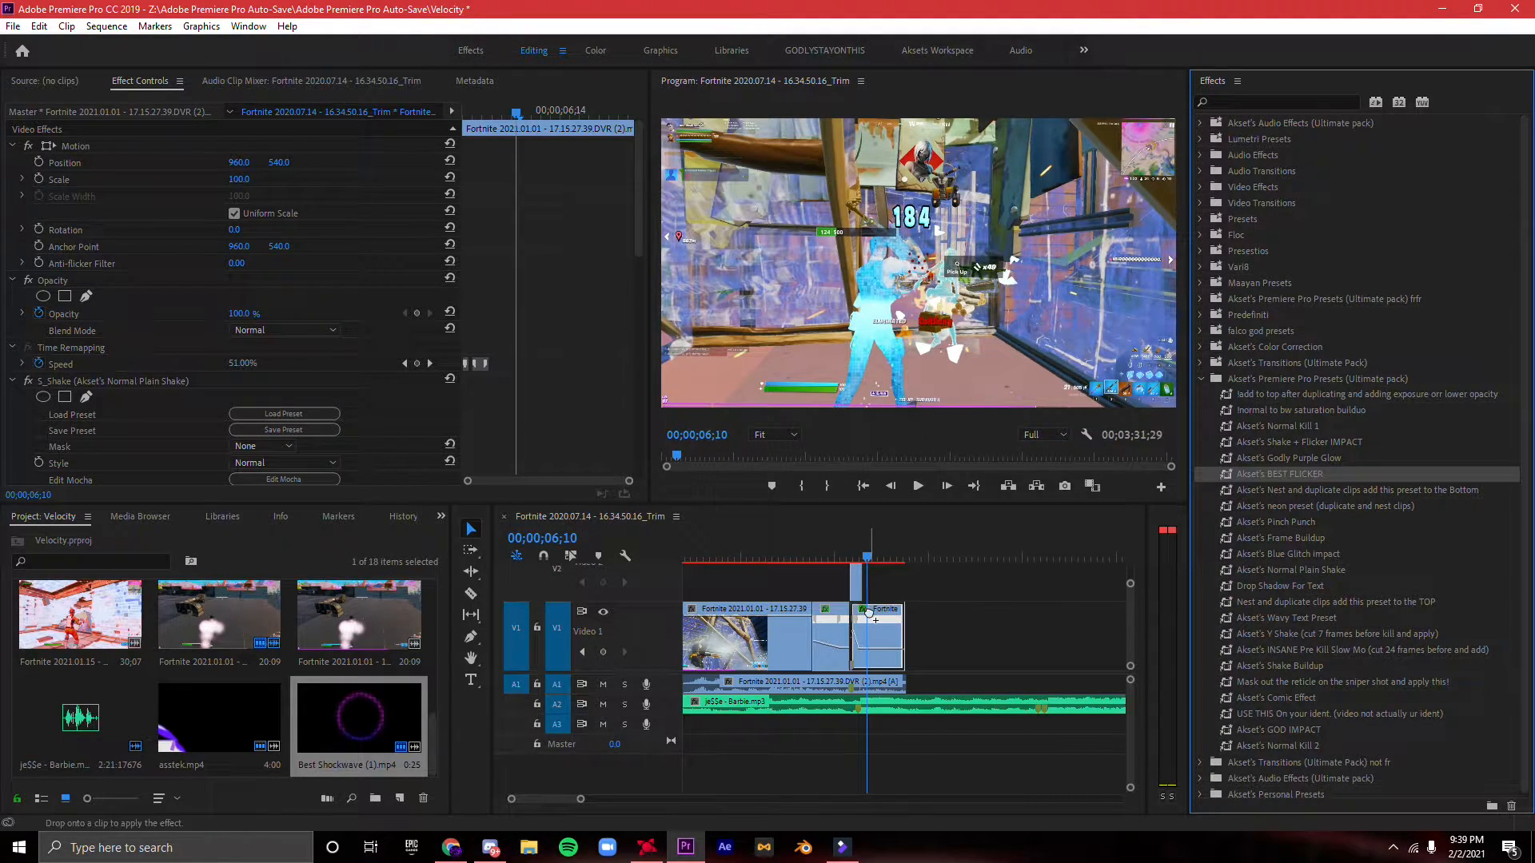
{"action": "left_click", "coordinate": [830, 560]}
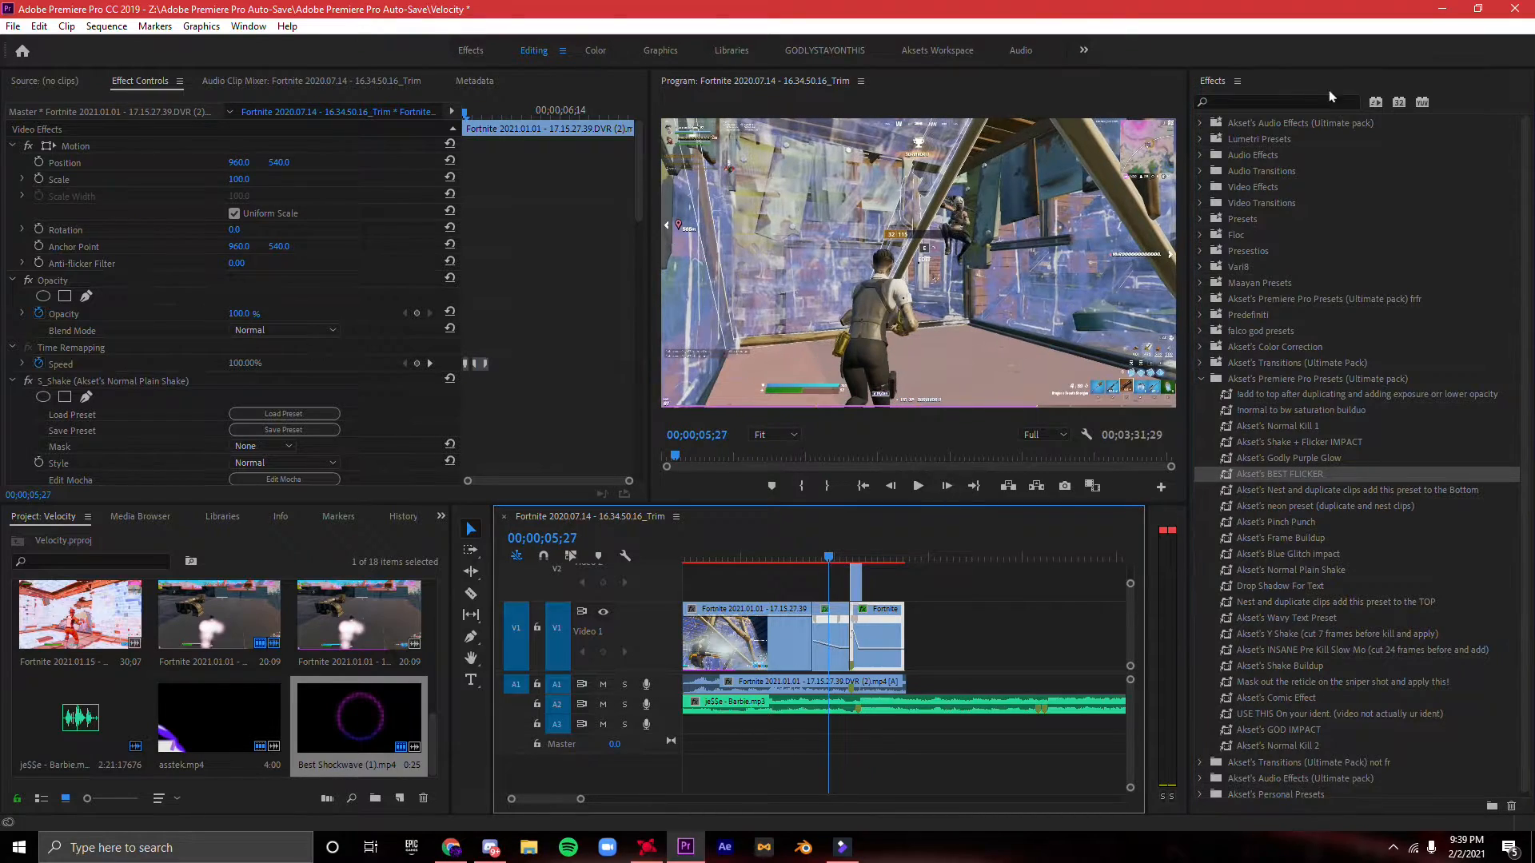
{"action": "left_click", "coordinate": [1202, 378]}
{"action": "key", "text": "space"}
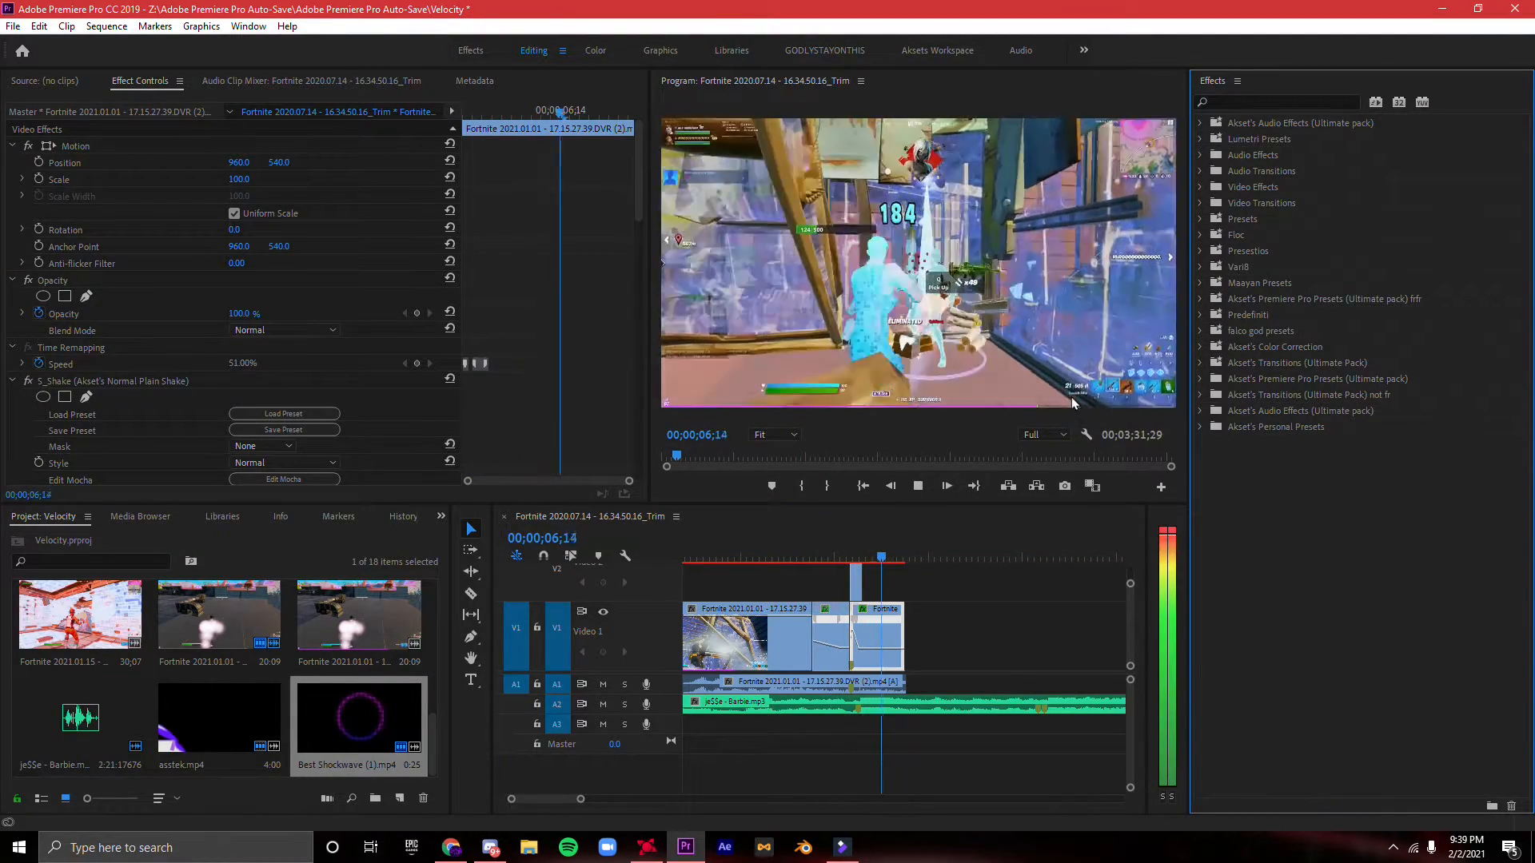
{"action": "key", "text": "space"}
{"action": "left_click_drag", "start_coordinate": [893, 561], "coordinate": [807, 558]}
{"action": "key", "text": "space"}
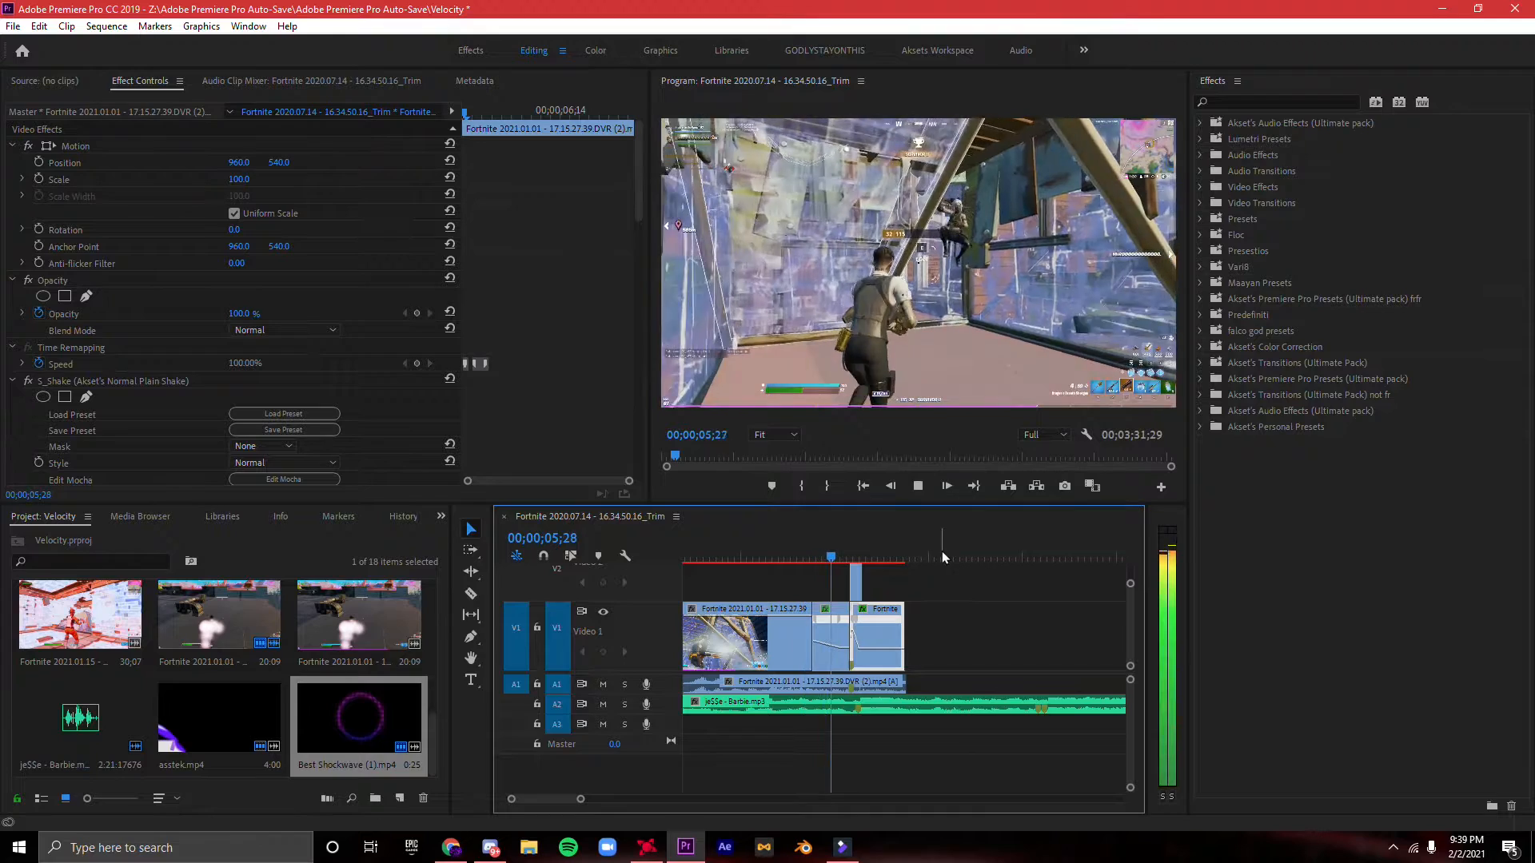
{"action": "key", "text": "space"}
- Play back the montage from before the slowdown through the end of the kill clip
{"action": "left_click_drag", "start_coordinate": [579, 792], "coordinate": [1045, 555]}
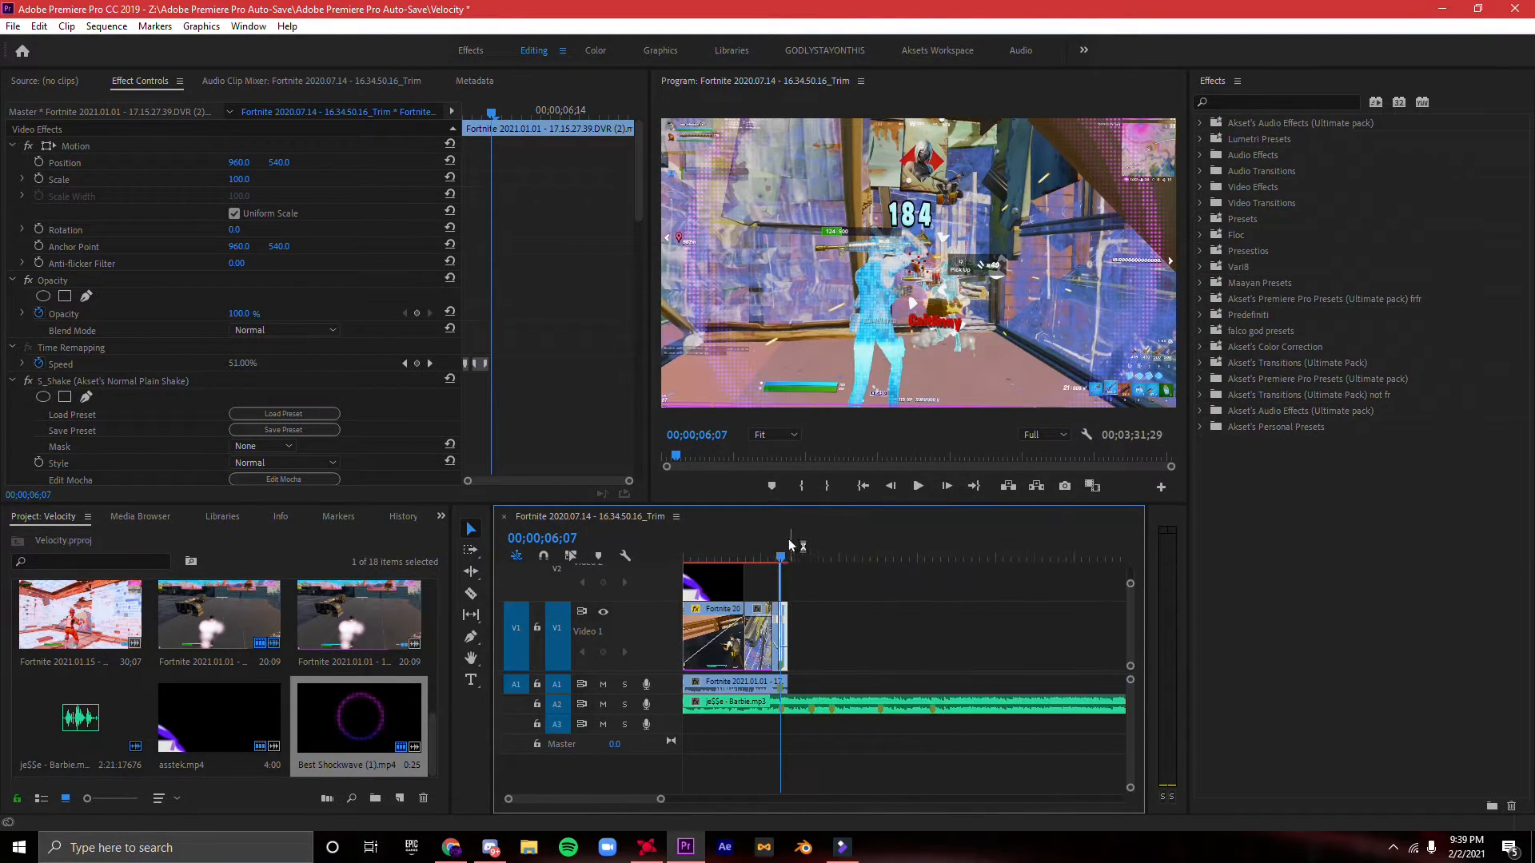
{"action": "left_click", "coordinate": [738, 553]}
{"action": "key", "text": "space"}
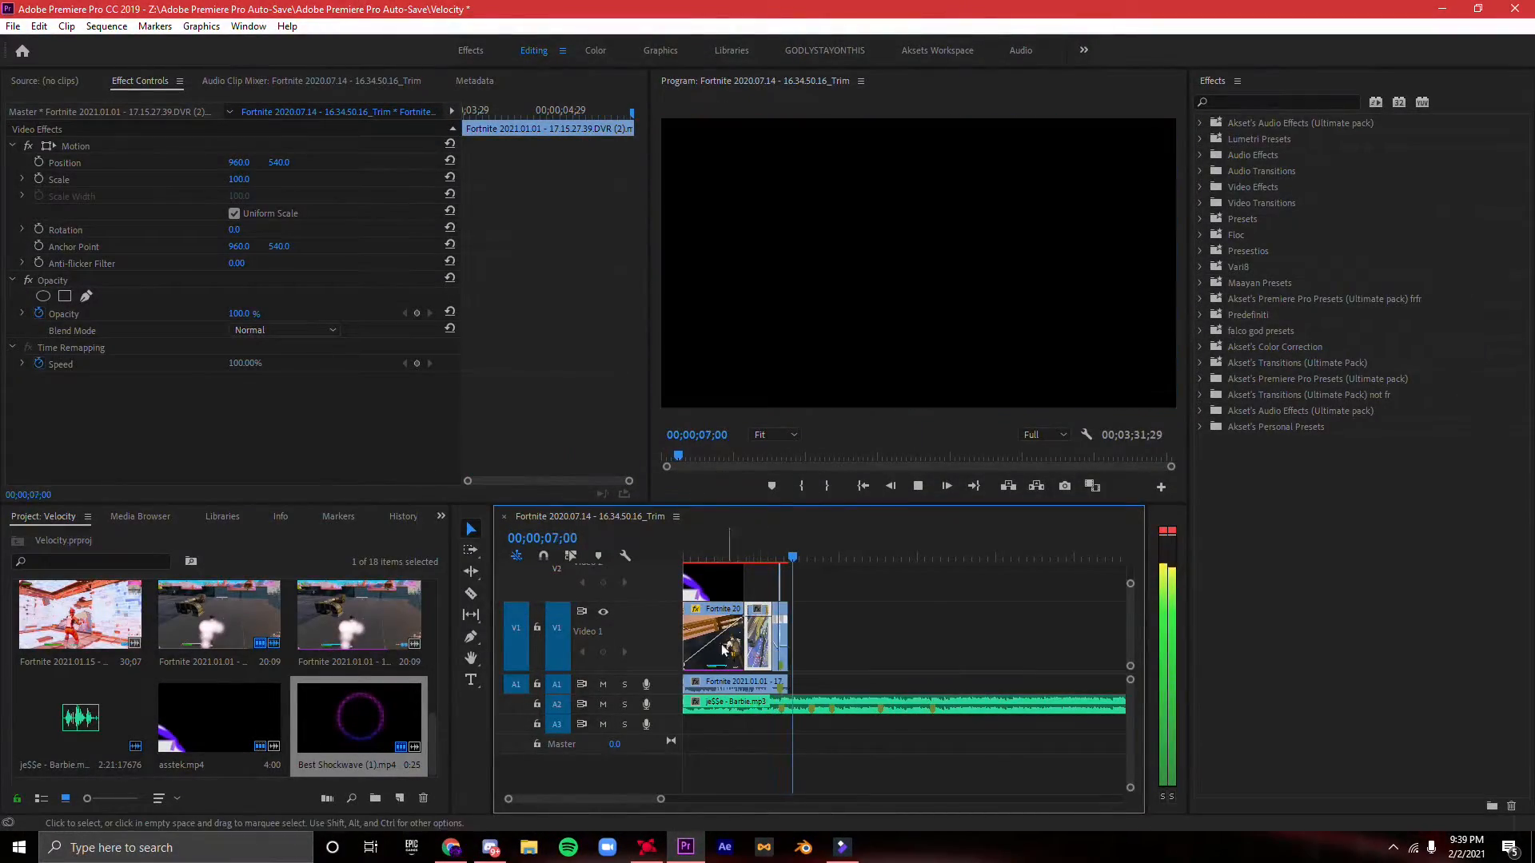
{"action": "key", "text": "space"}
- Bring the next gameplay clip's displaced audio back beneath its video, with the pair placed further along V1 and A1
{"action": "left_click_drag", "start_coordinate": [660, 799], "coordinate": [717, 661]}
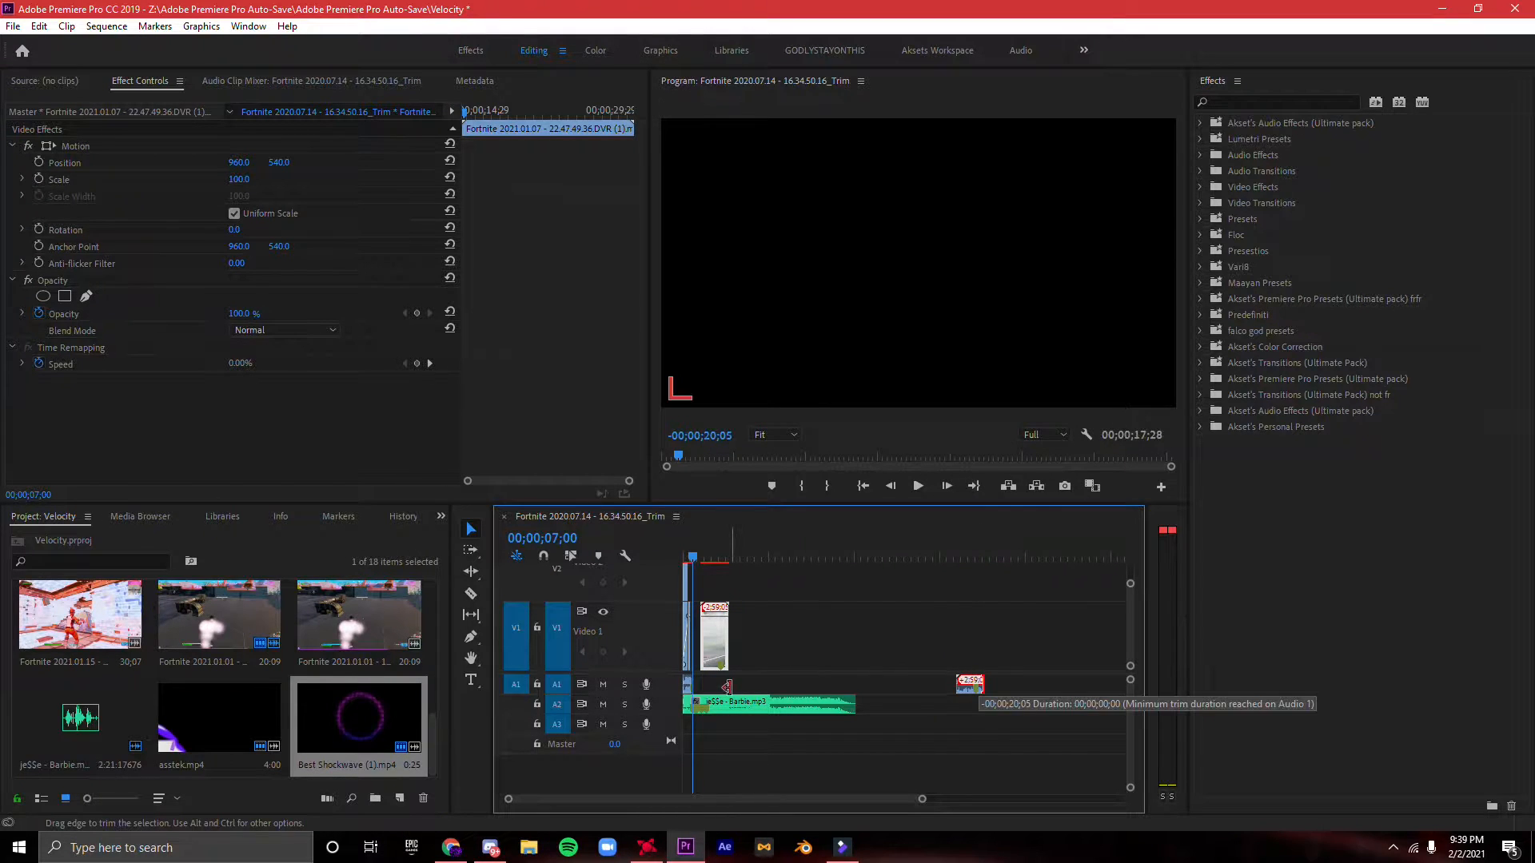
{"action": "left_click", "coordinate": [971, 686]}
{"action": "key", "text": "space"}
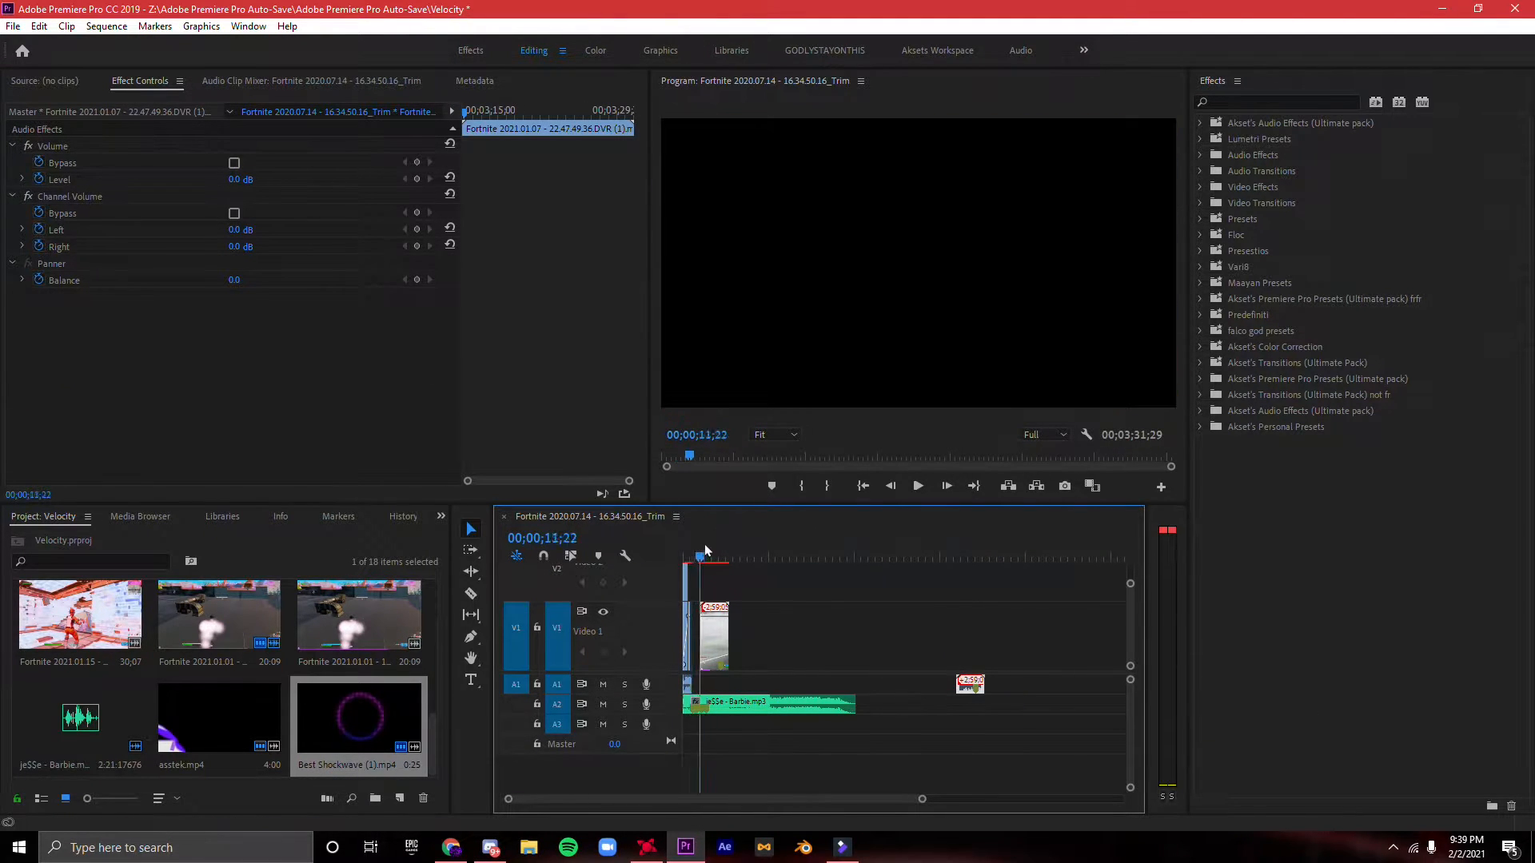
{"action": "left_click_drag", "start_coordinate": [972, 681], "coordinate": [759, 625]}
- Examine the project bin's thumbnails for a further gameplay clip to use
{"action": "scroll", "coordinate": [356, 656], "scroll_direction": "up", "scroll_amount": 2}
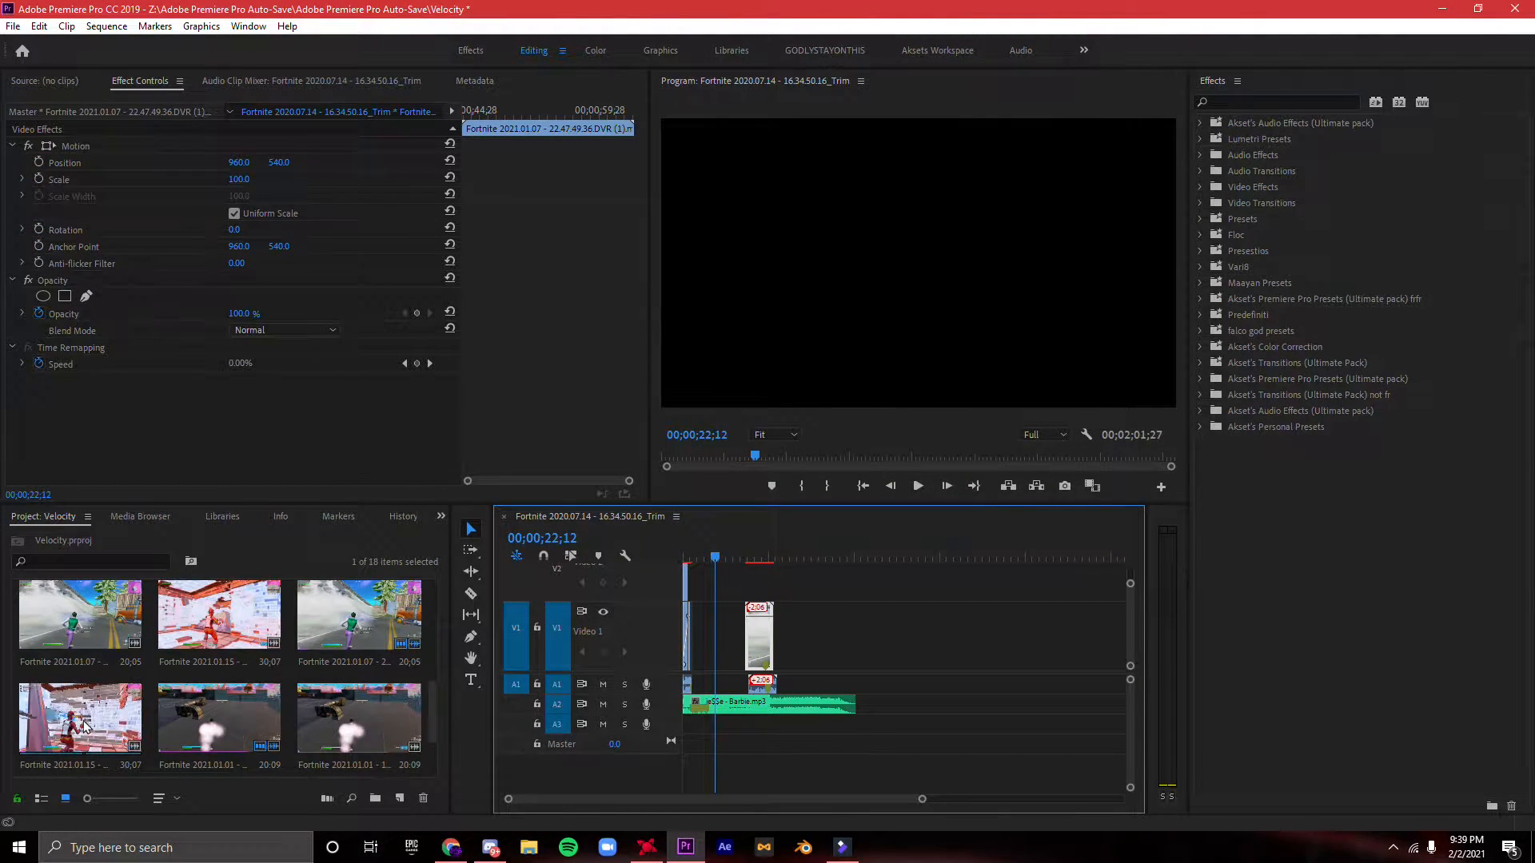
{"action": "scroll", "coordinate": [92, 724], "scroll_direction": "up", "scroll_amount": 2}
{"action": "scroll", "coordinate": [117, 651], "scroll_direction": "up", "scroll_amount": 2}
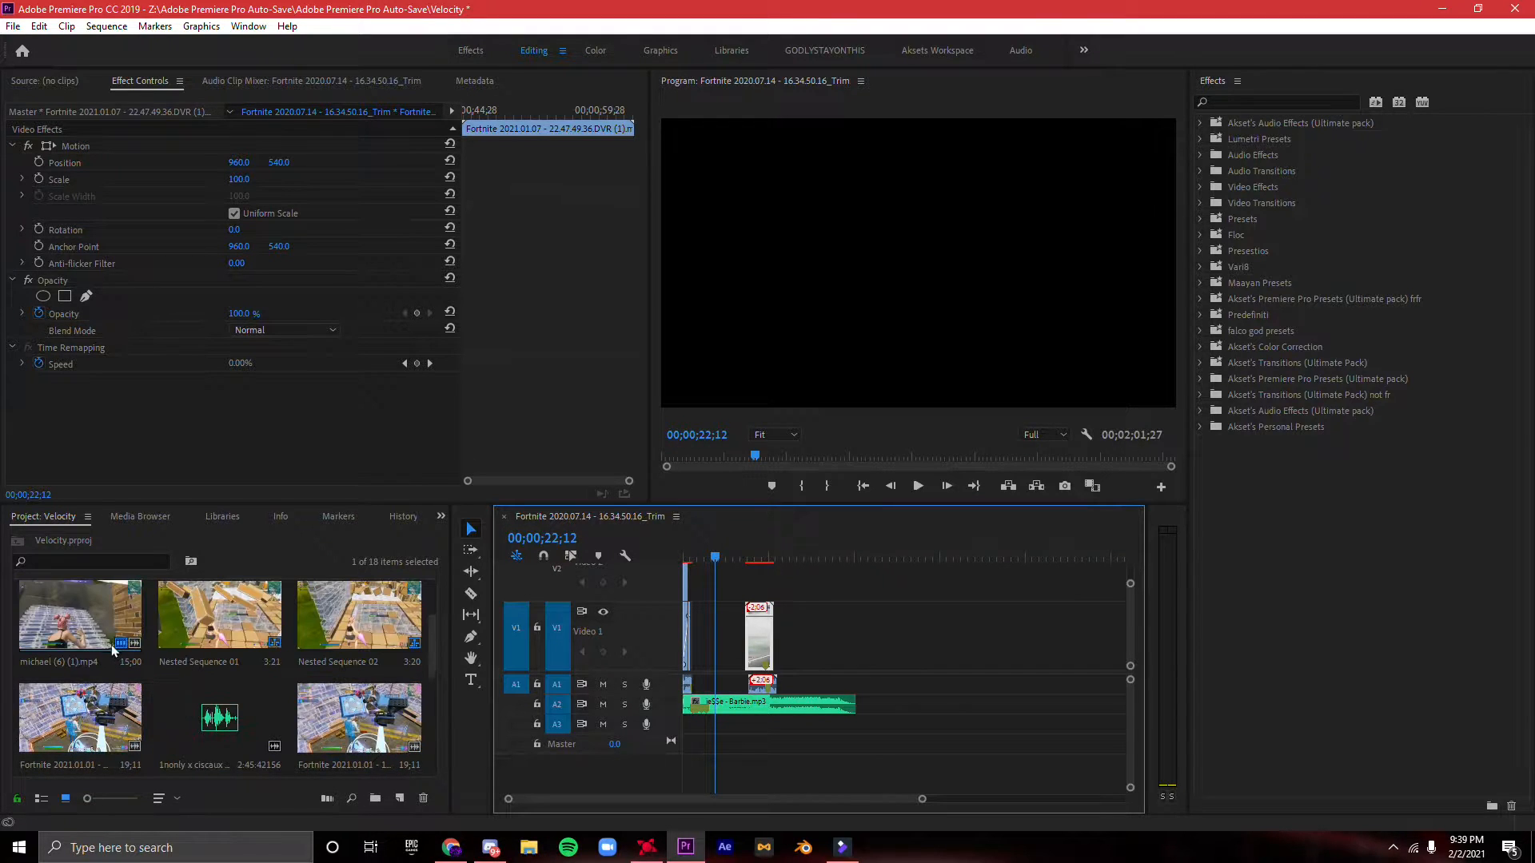
{"action": "scroll", "coordinate": [88, 637], "scroll_direction": "down", "scroll_amount": 6}
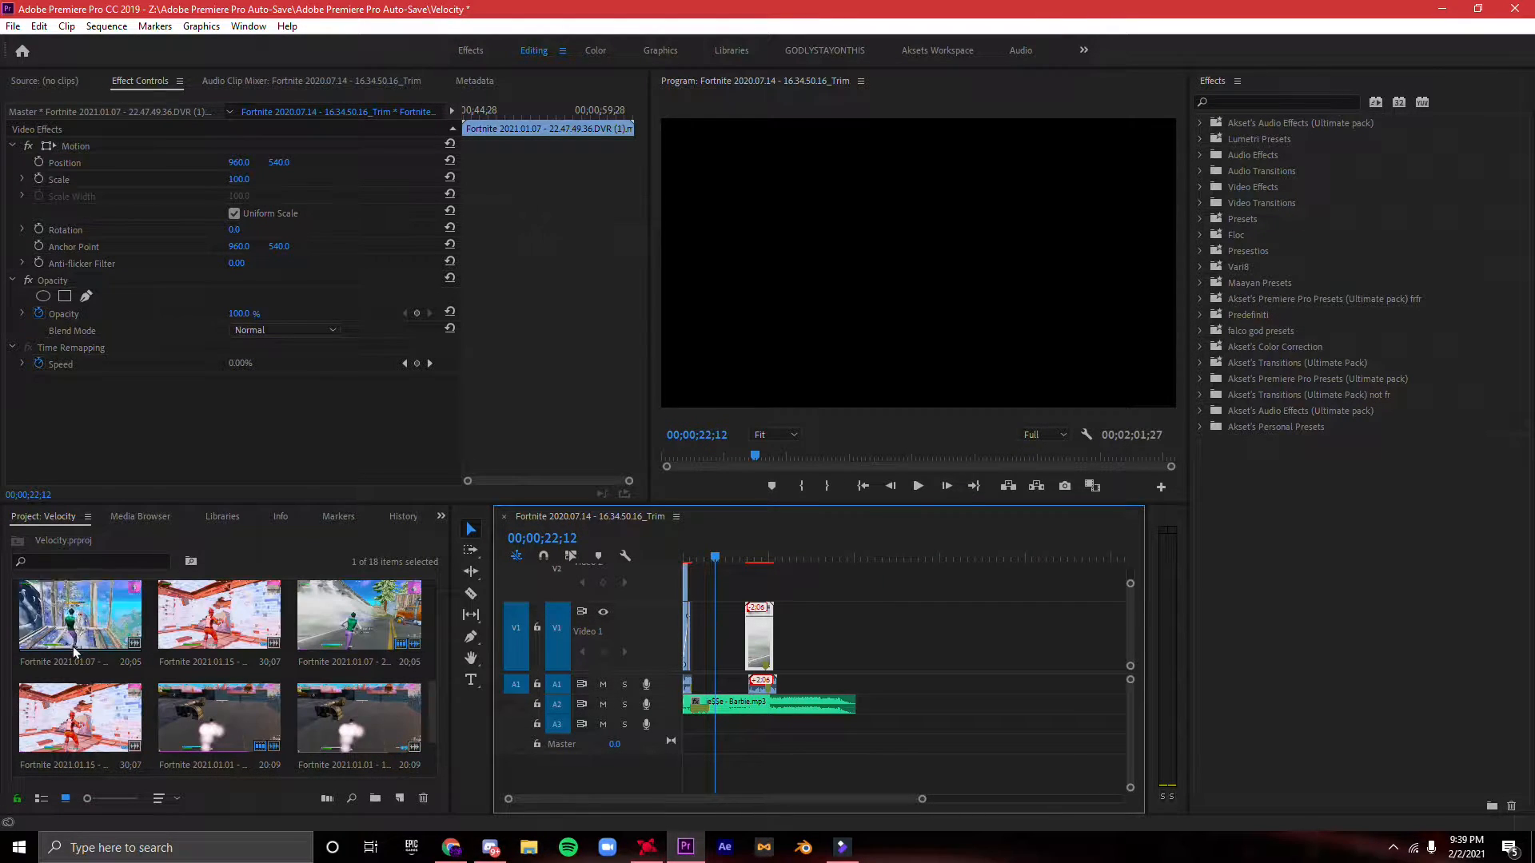
{"action": "left_click", "coordinate": [84, 622]}
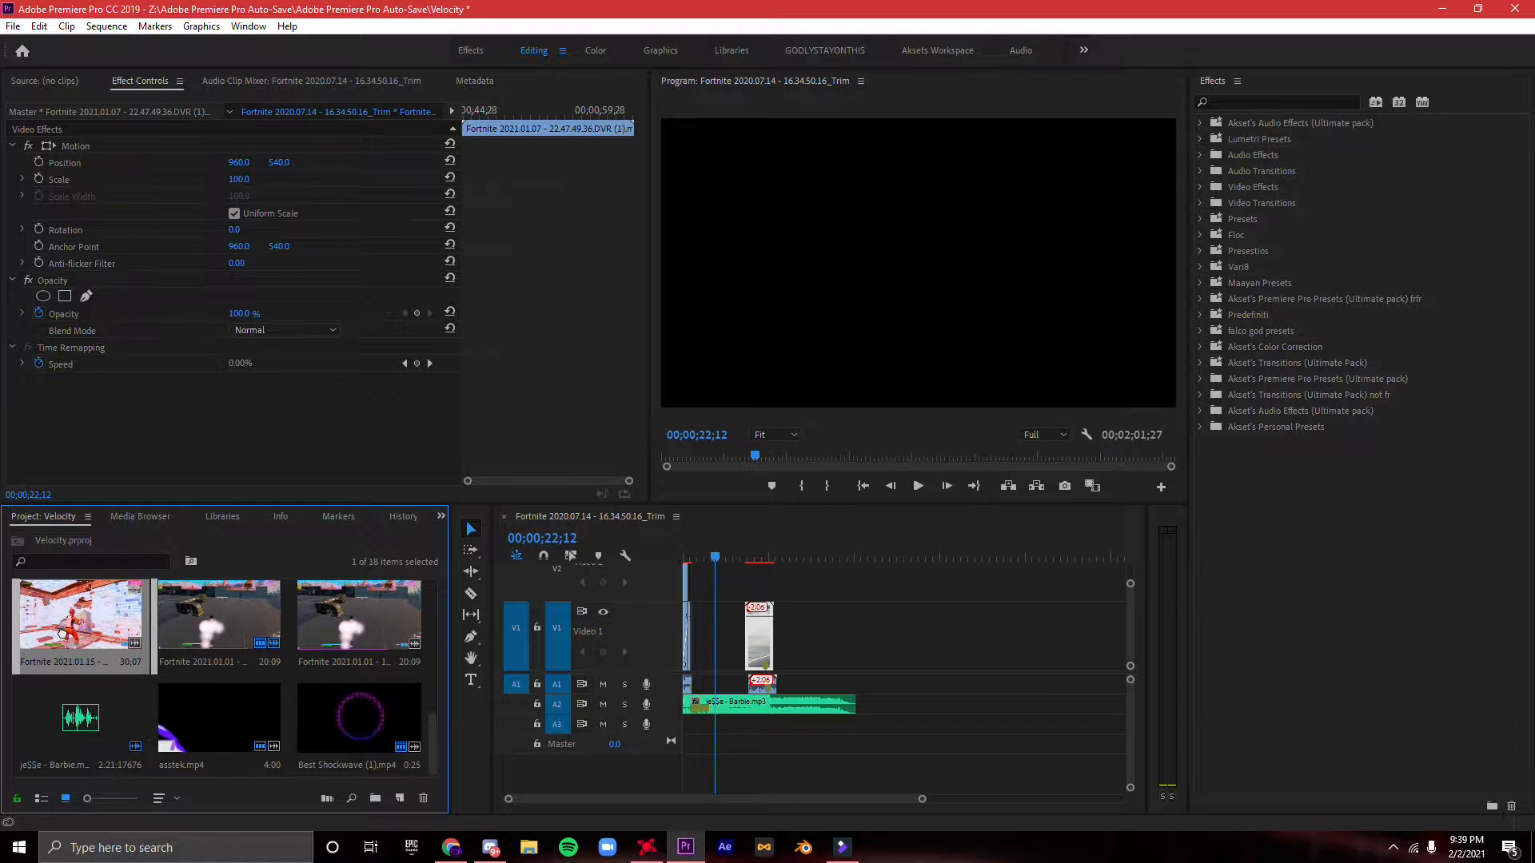
{"action": "scroll", "coordinate": [155, 689], "scroll_direction": "up", "scroll_amount": 2}
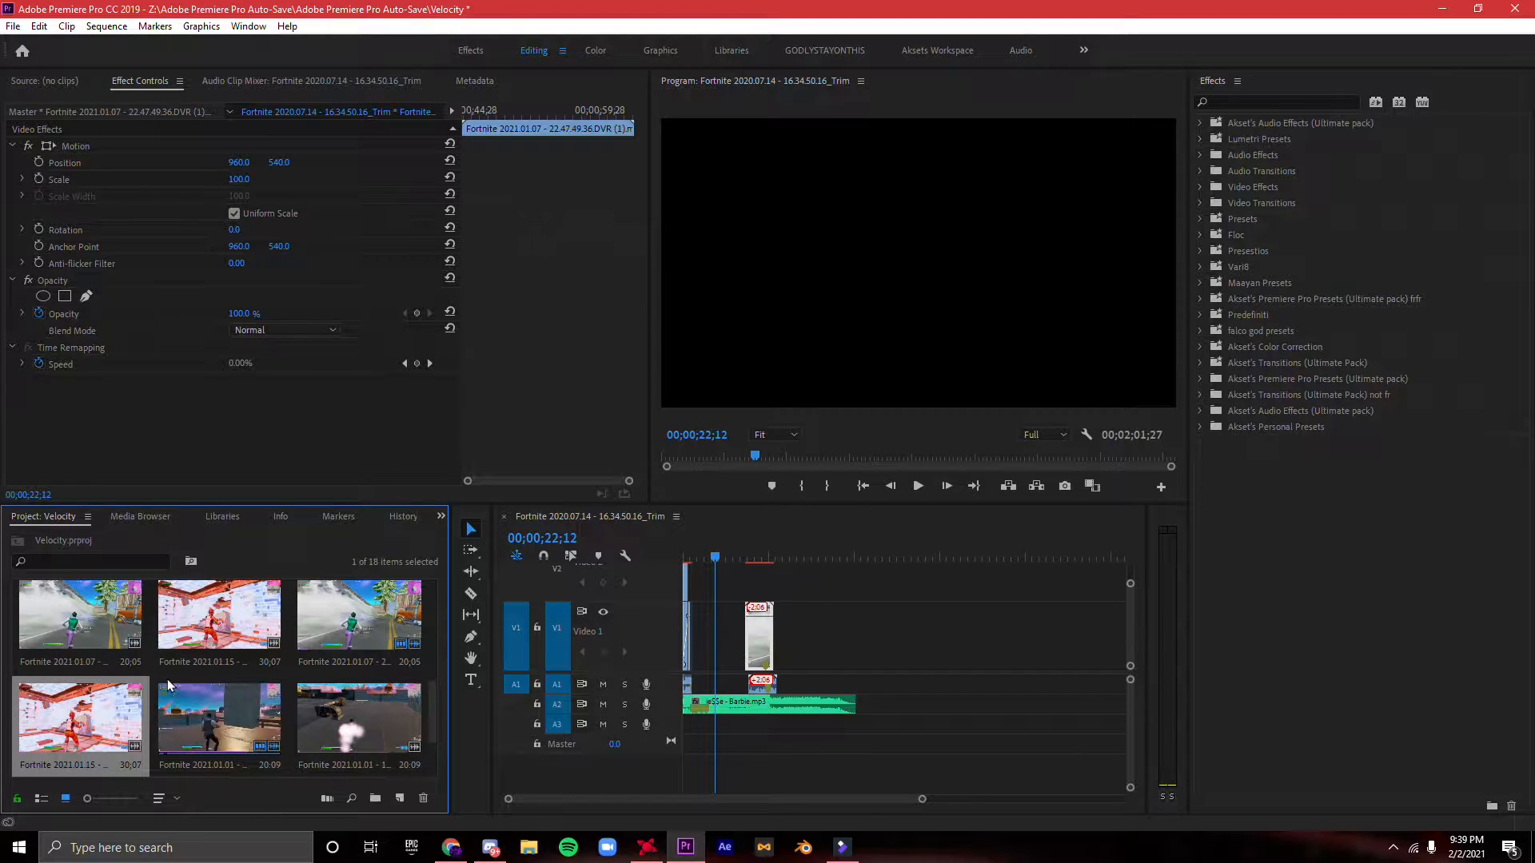
{"action": "scroll", "coordinate": [168, 685], "scroll_direction": "down", "scroll_amount": 2}
{"action": "right_click", "coordinate": [291, 519]}
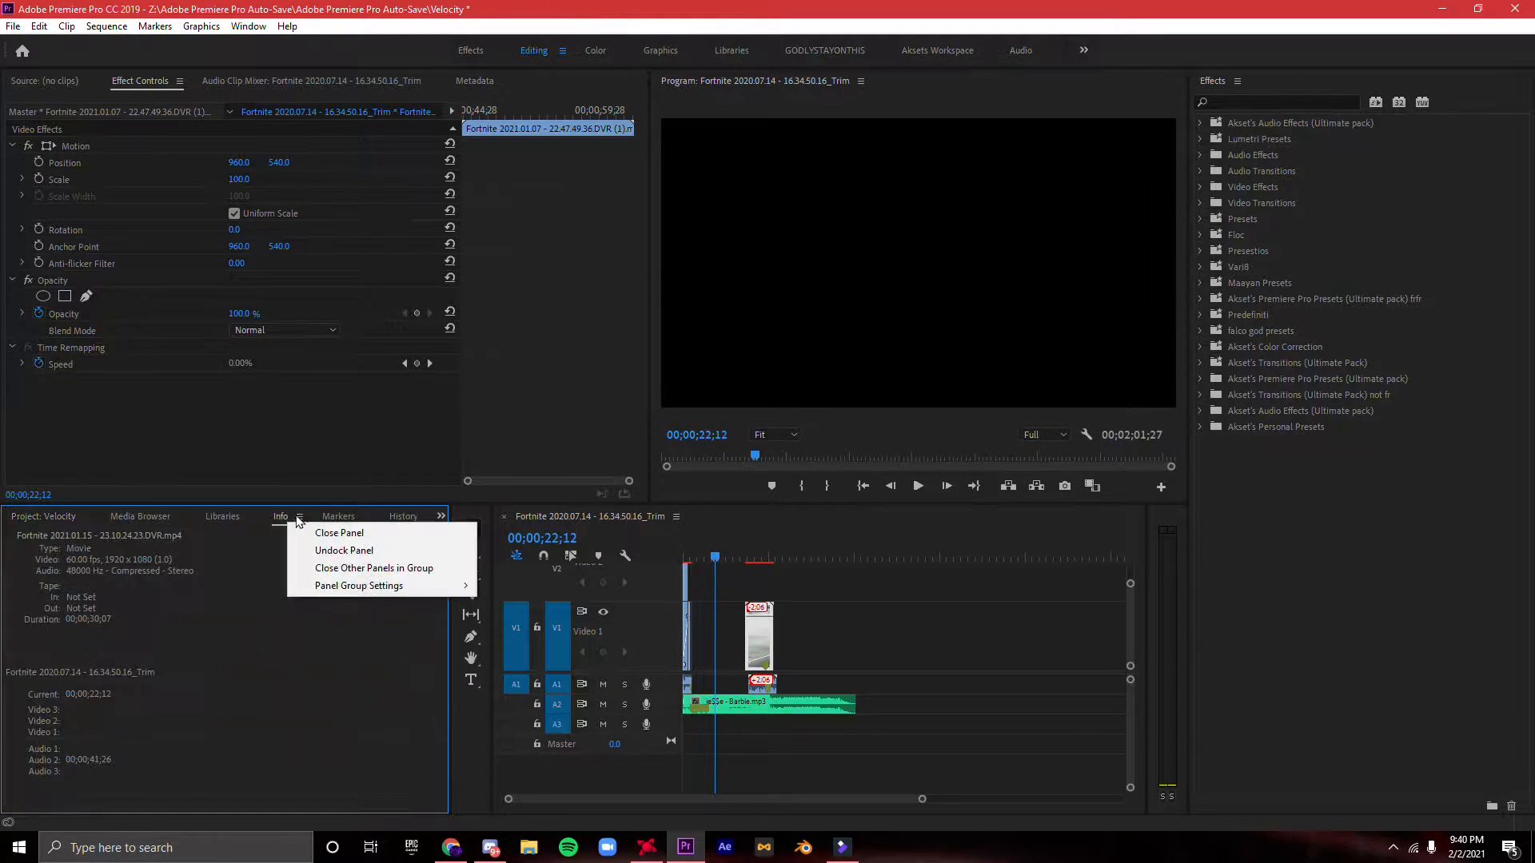
{"action": "left_click", "coordinate": [40, 516]}
- Import the clip Fortnite 2020.07.13 - 11.05.13.30_Trim from the Downloads folder
{"action": "right_click", "coordinate": [348, 547]}
{"action": "left_click", "coordinate": [392, 393]}
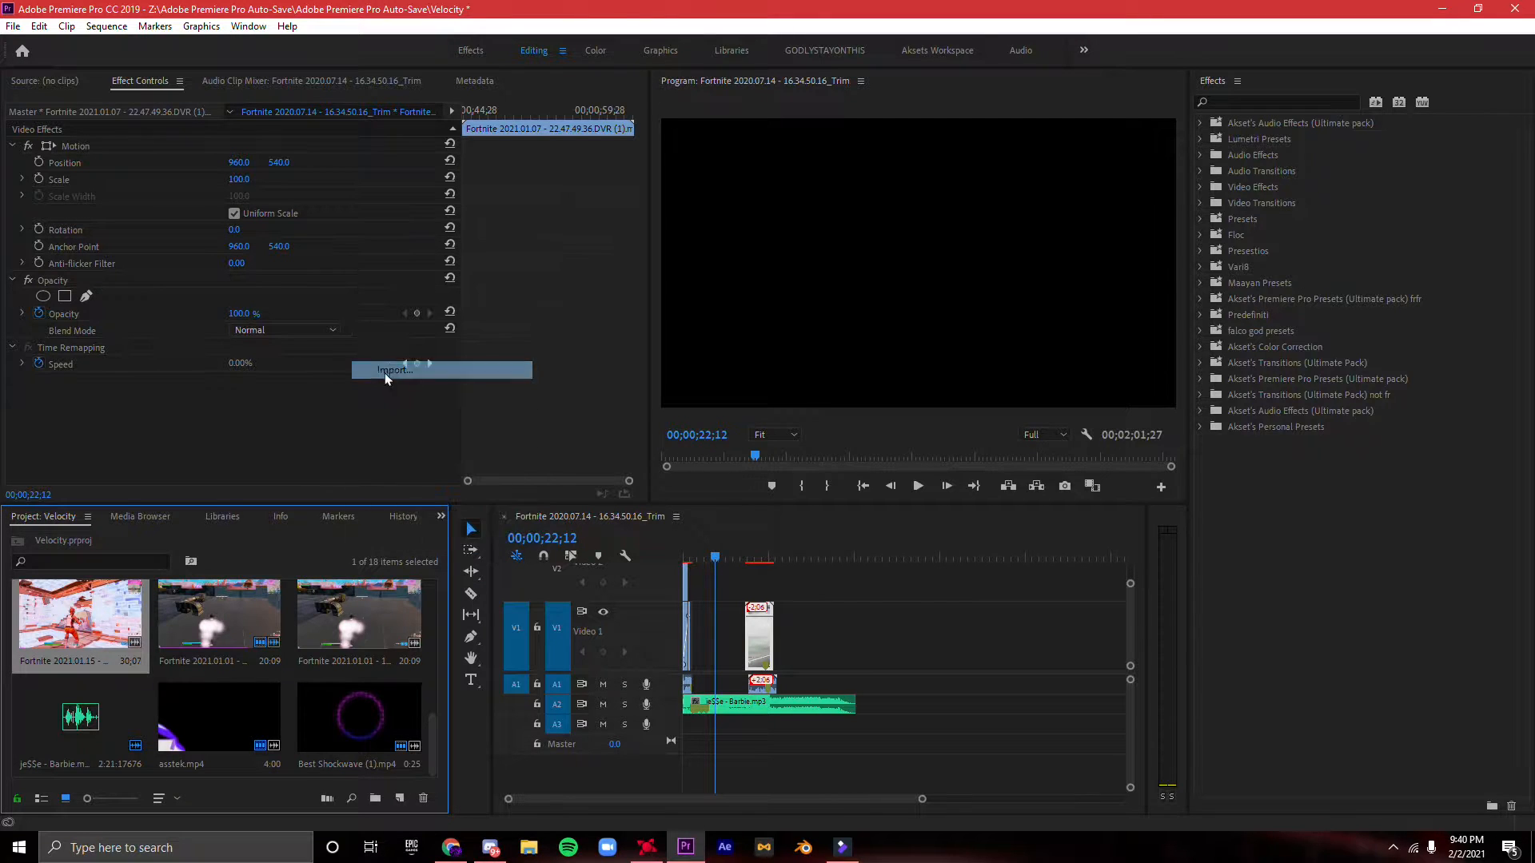
{"action": "left_click", "coordinate": [72, 178]}
{"action": "scroll", "coordinate": [261, 182], "scroll_direction": "down", "scroll_amount": 3}
{"action": "scroll", "coordinate": [264, 192], "scroll_direction": "up", "scroll_amount": 10}
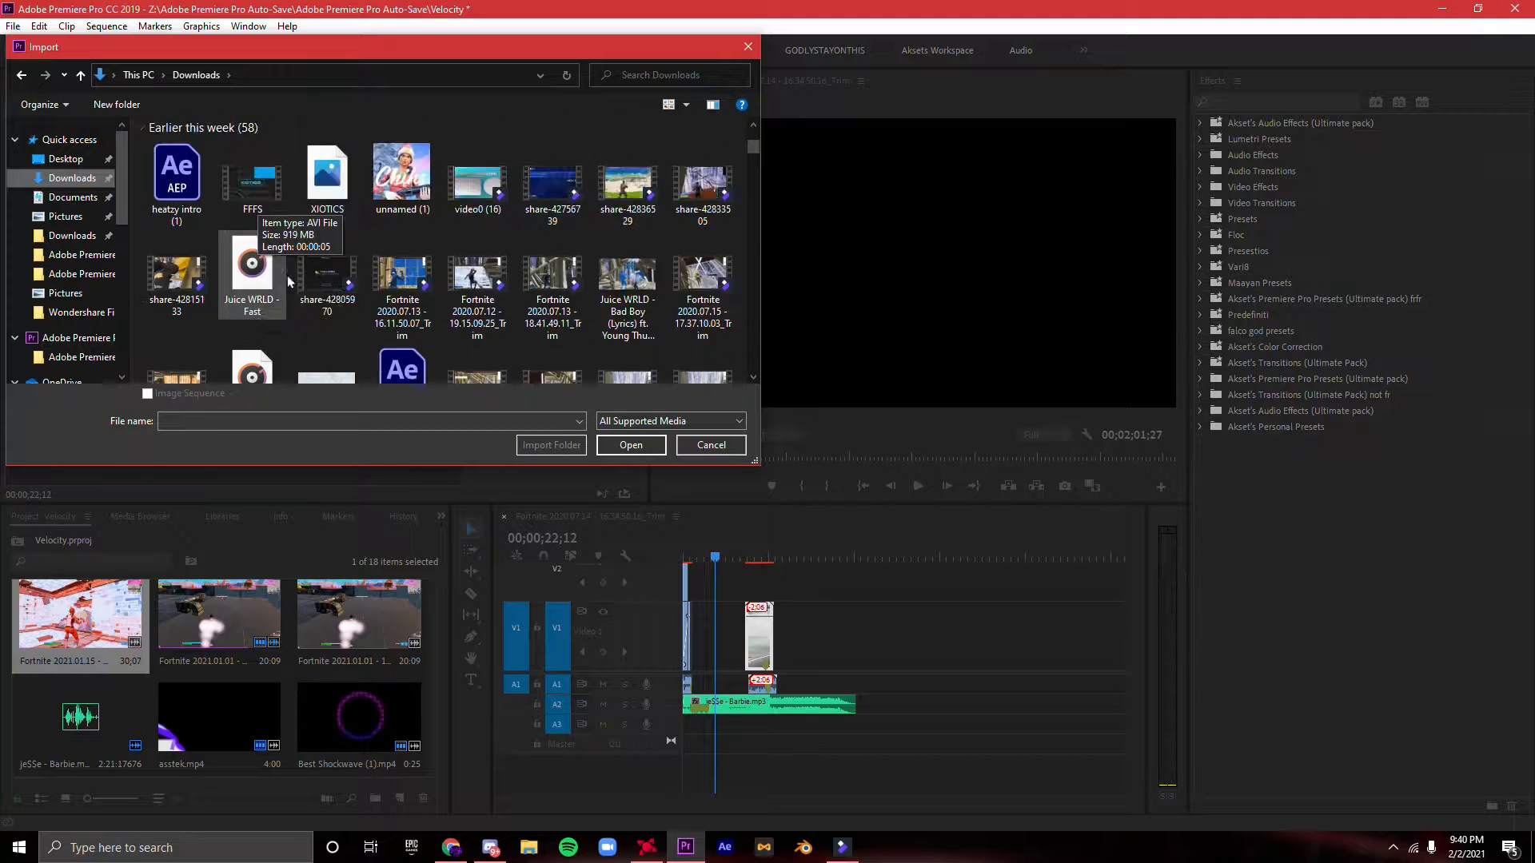
{"action": "scroll", "coordinate": [328, 260], "scroll_direction": "down", "scroll_amount": 4}
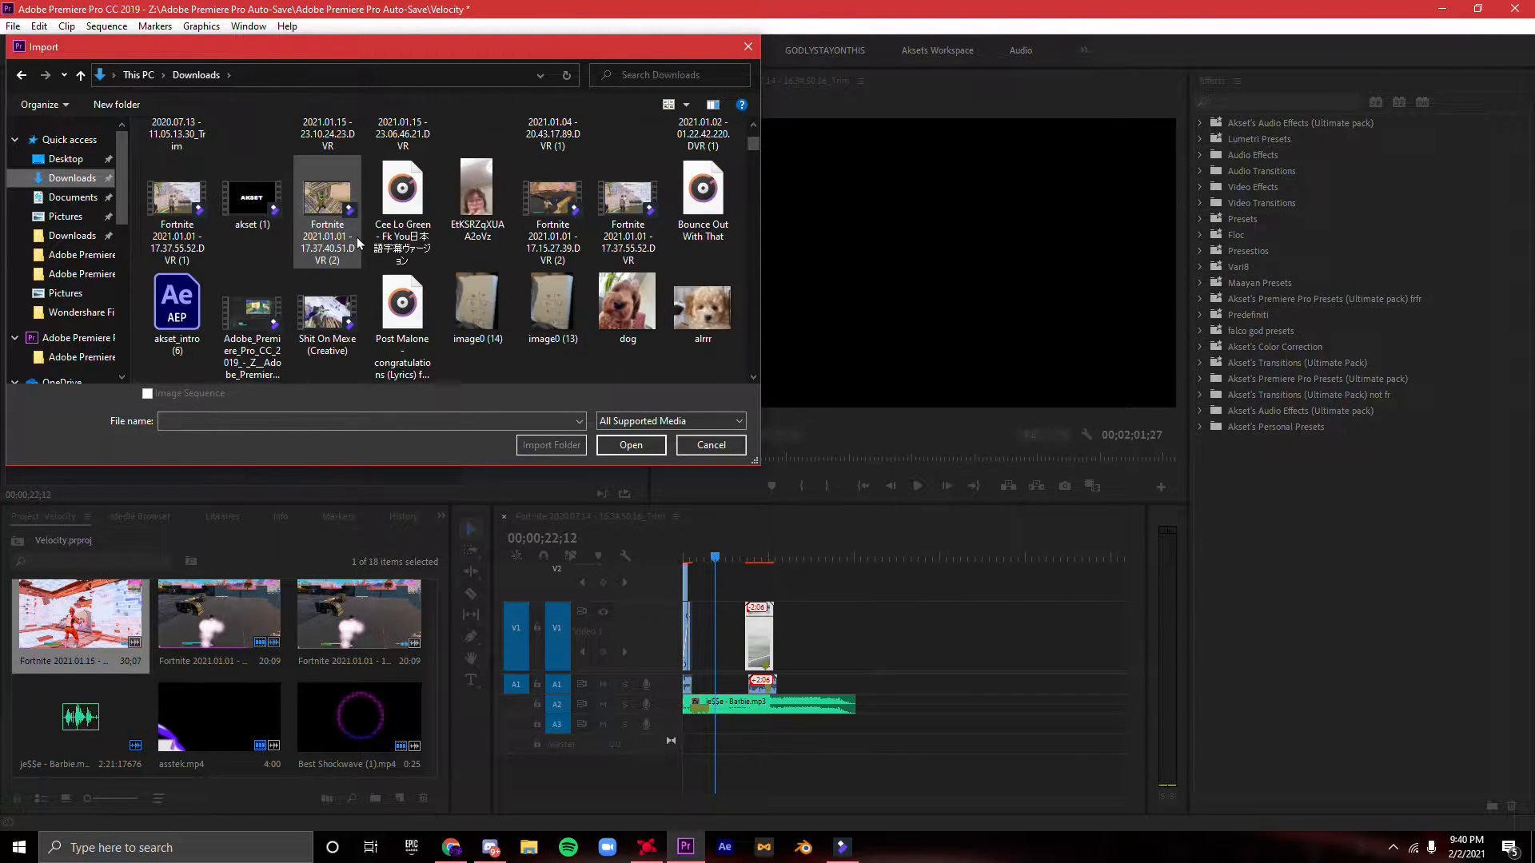
{"action": "left_click", "coordinate": [553, 200]}
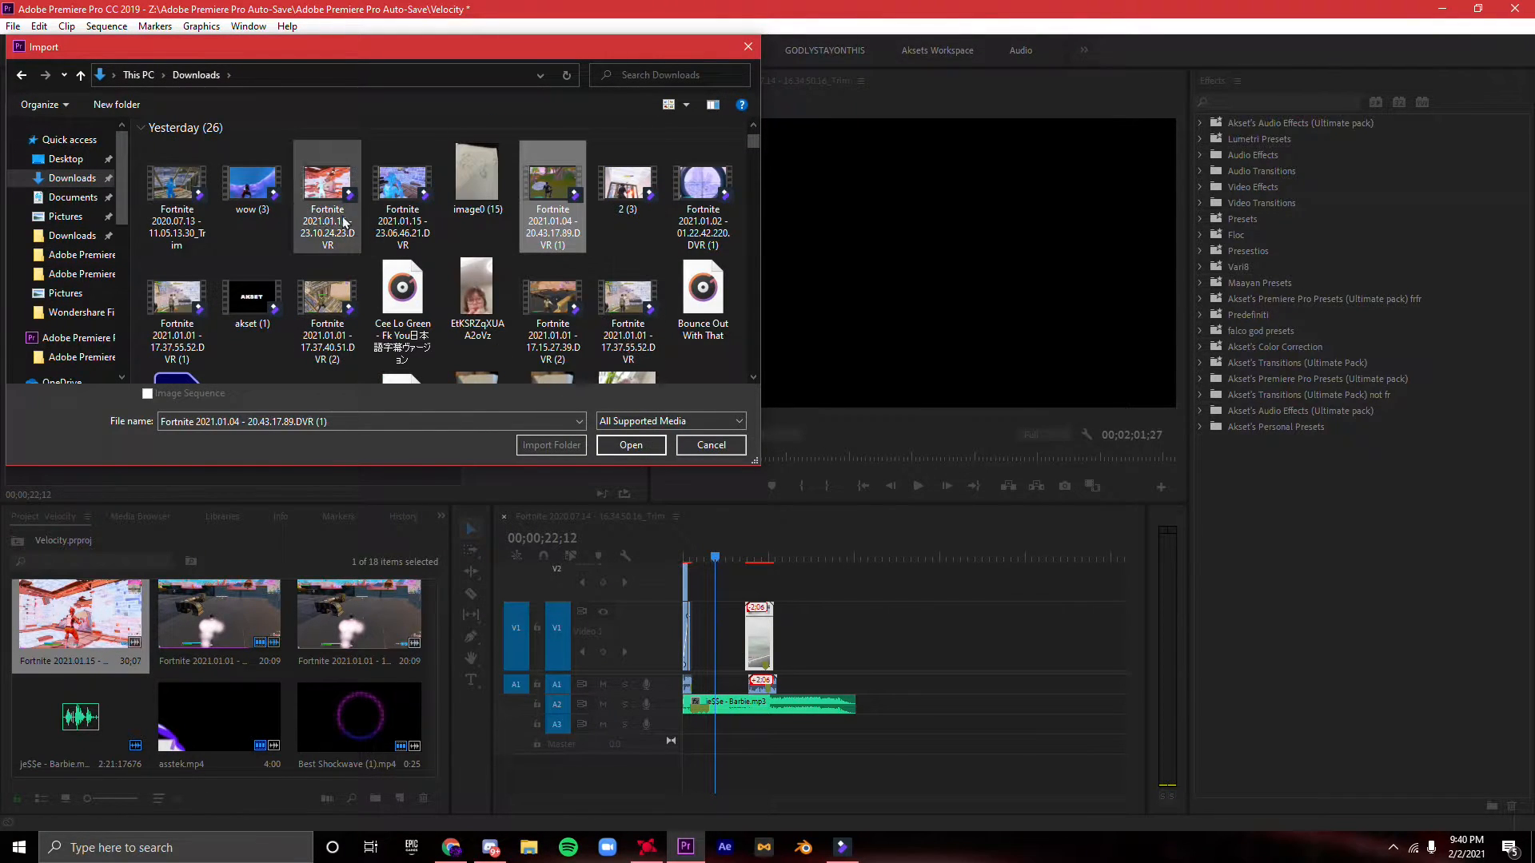
{"action": "left_click", "coordinate": [194, 221]}
{"action": "left_click", "coordinate": [637, 444]}
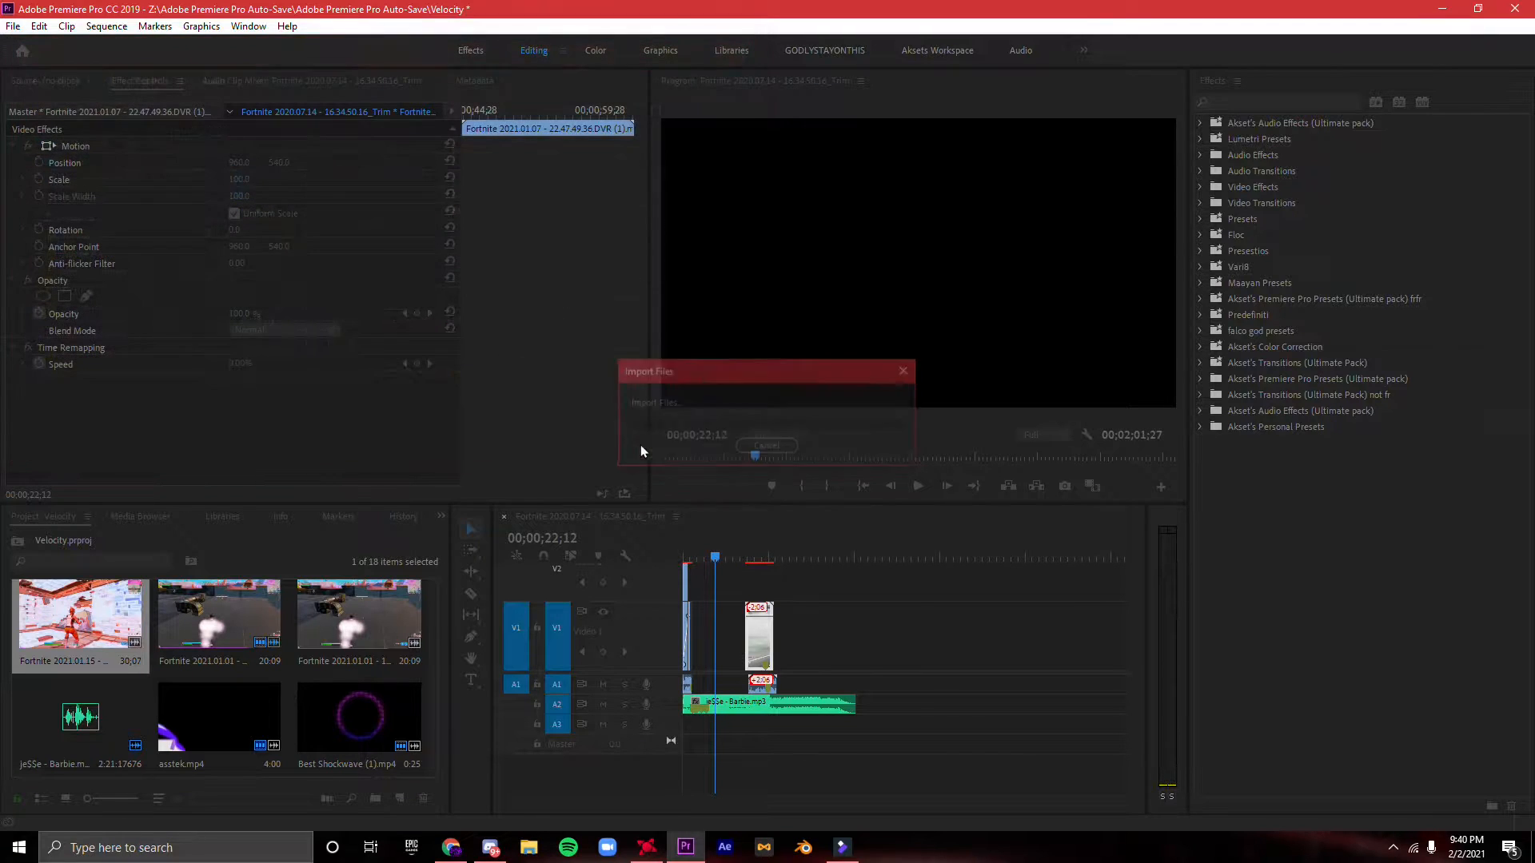
- Try the imported clip on V1 in the gap before the next gameplay clip, and remove it
{"action": "left_click_drag", "start_coordinate": [81, 718], "coordinate": [719, 632]}
{"action": "key", "text": "space"}
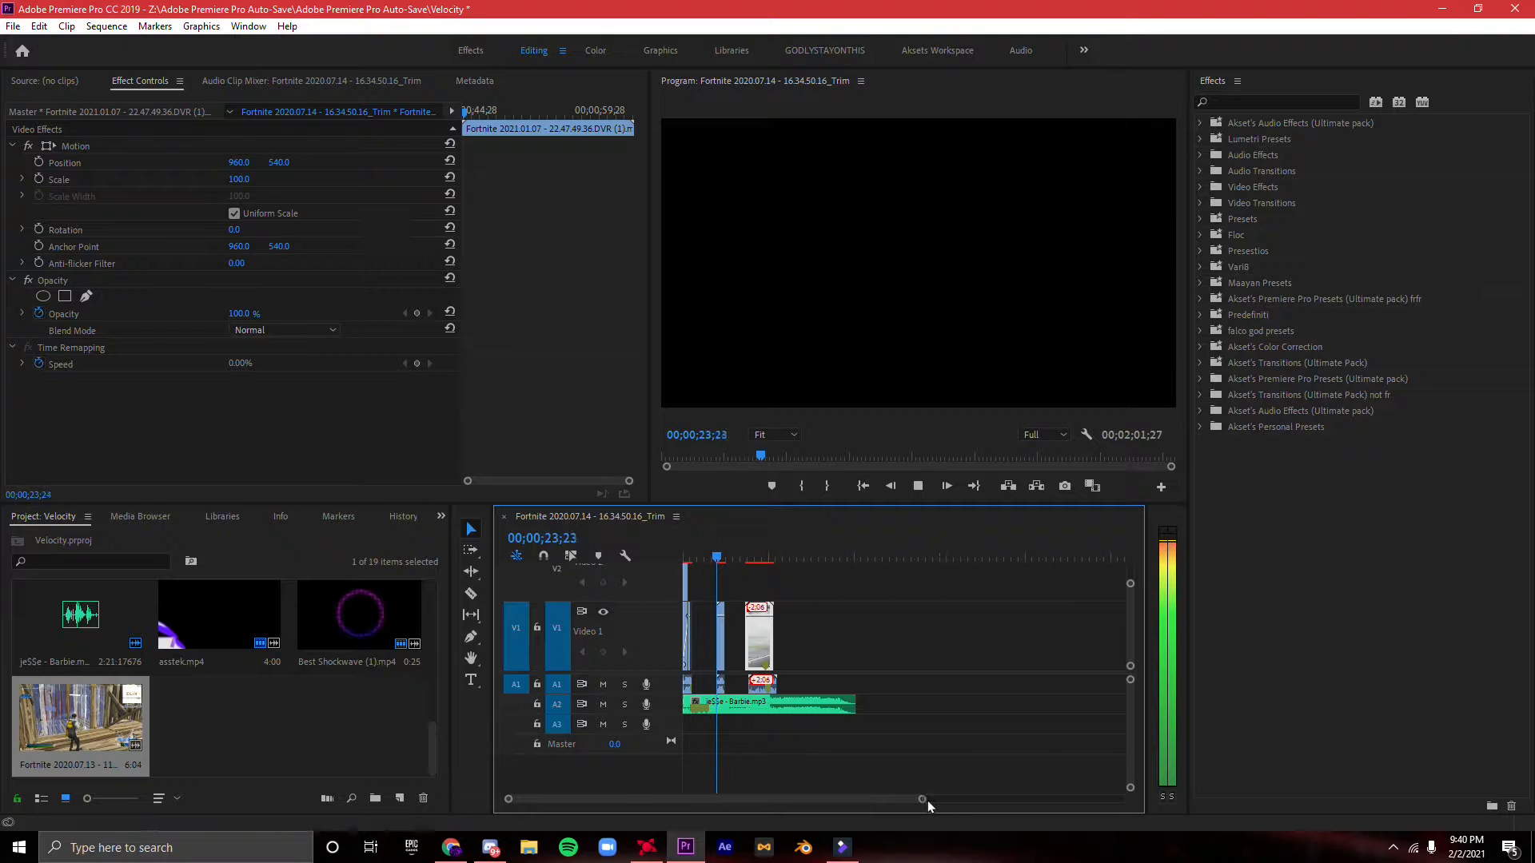
{"action": "left_click", "coordinate": [721, 661]}
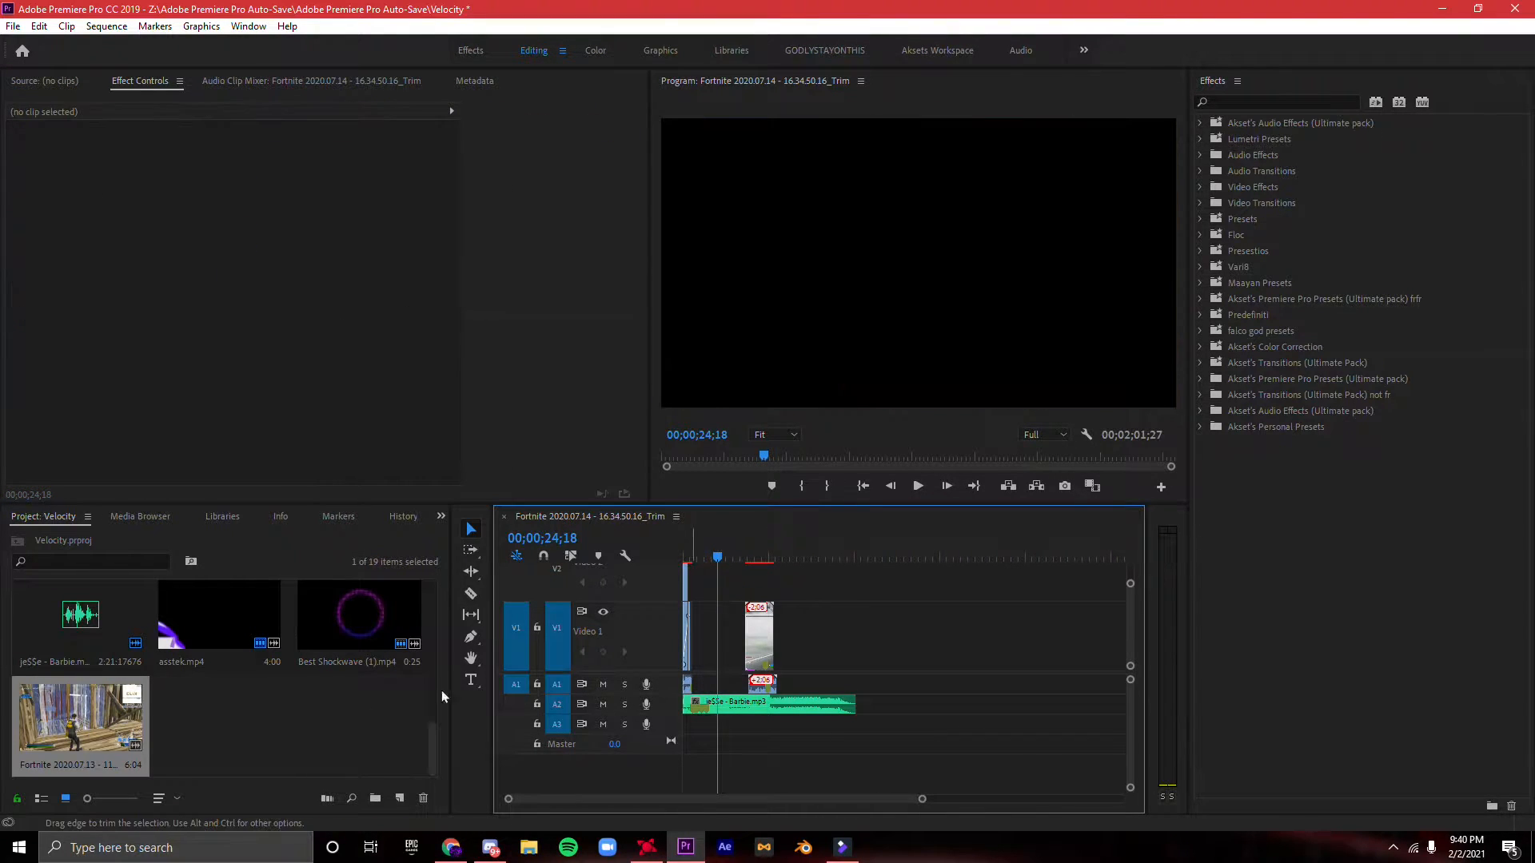
{"action": "scroll", "coordinate": [289, 712], "scroll_direction": "up", "scroll_amount": 2}
- Move the next gameplay clip's video and audio along the timeline to just after the kill clip
{"action": "left_click_drag", "start_coordinate": [765, 647], "coordinate": [719, 647]}
{"action": "left_click_drag", "start_coordinate": [920, 800], "coordinate": [762, 791]}
{"action": "key", "text": "space"}
{"action": "left_click", "coordinate": [871, 654]}
{"action": "left_click_drag", "start_coordinate": [752, 684], "coordinate": [797, 685]}
{"action": "left_click_drag", "start_coordinate": [751, 628], "coordinate": [804, 624]}
{"action": "left_click_drag", "start_coordinate": [793, 684], "coordinate": [749, 676]}
{"action": "left_click_drag", "start_coordinate": [805, 661], "coordinate": [733, 648]}
{"action": "left_click_drag", "start_coordinate": [791, 559], "coordinate": [714, 559]}
{"action": "left_click_drag", "start_coordinate": [750, 799], "coordinate": [682, 798]}
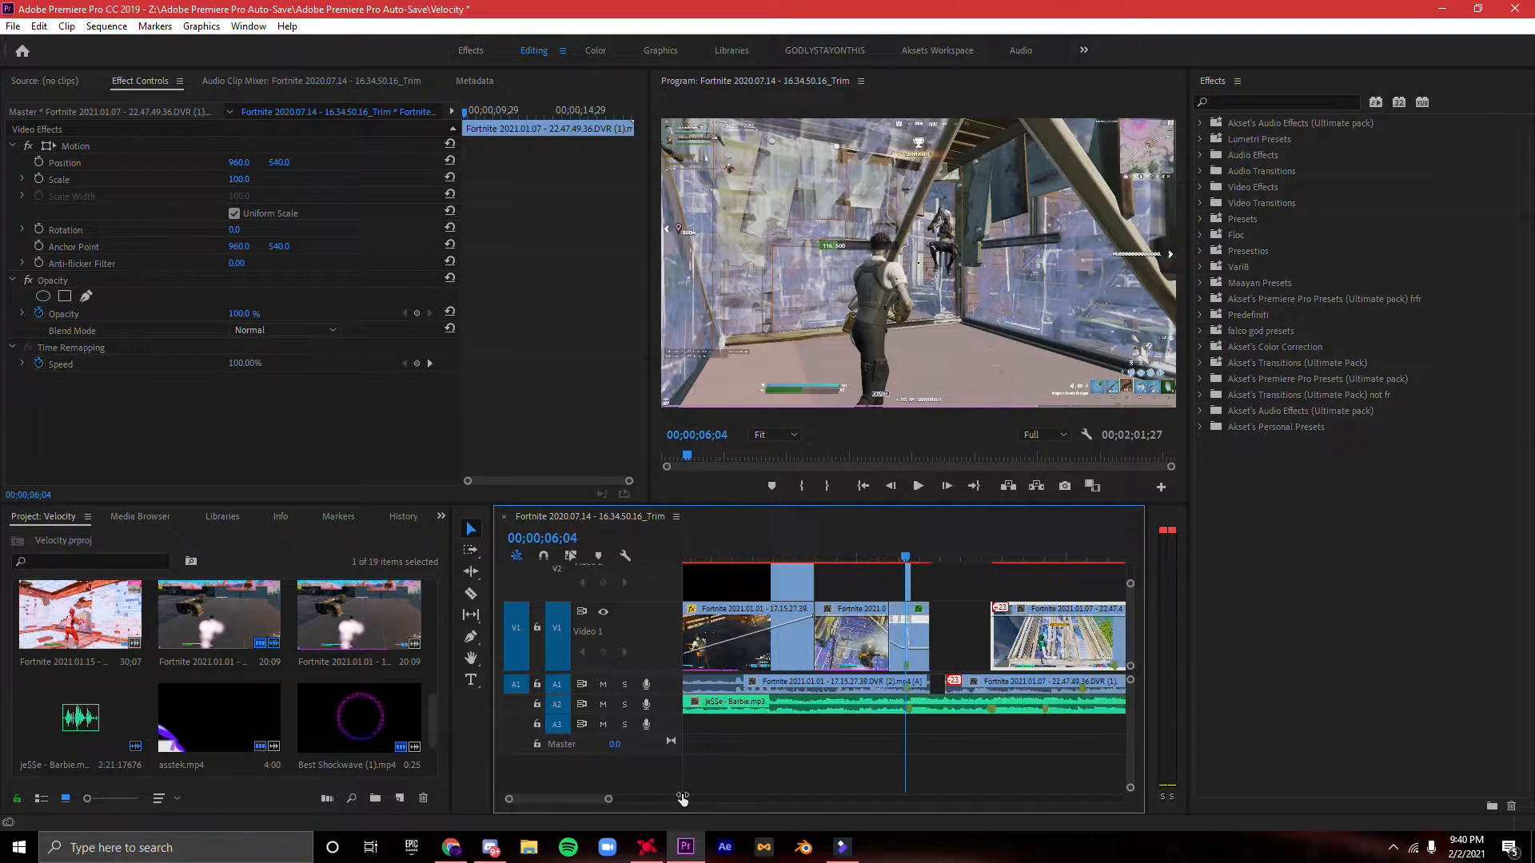
- Butt the gameplay clip's video and audio against the end of the kill clip and play it back
{"action": "left_click_drag", "start_coordinate": [949, 685], "coordinate": [1022, 694]}
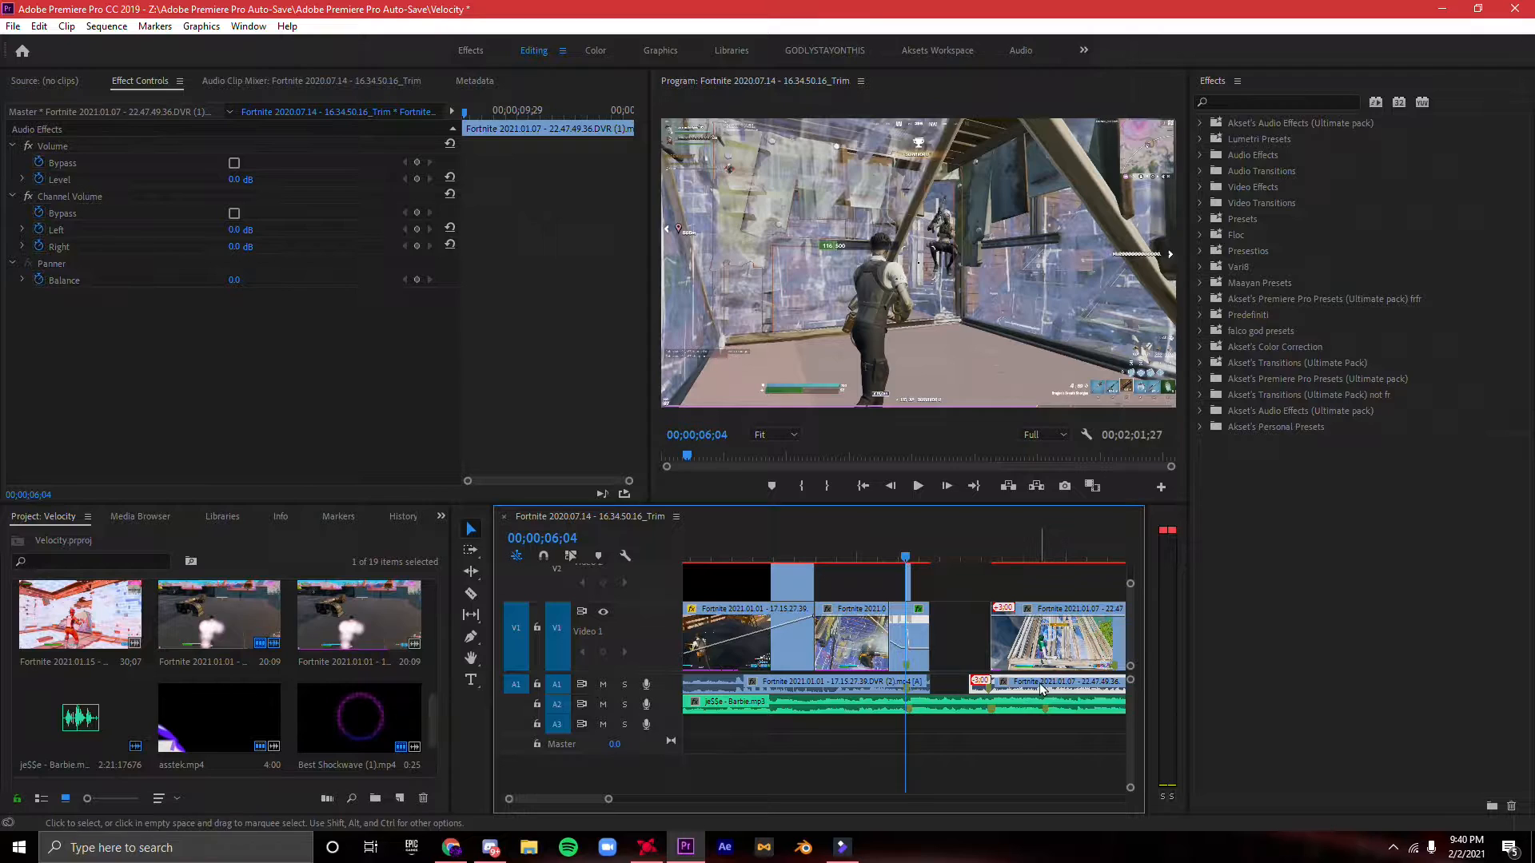
{"action": "left_click_drag", "start_coordinate": [610, 799], "coordinate": [621, 800]}
{"action": "left_click_drag", "start_coordinate": [1014, 648], "coordinate": [1013, 649]}
{"action": "left_click_drag", "start_coordinate": [1109, 657], "coordinate": [1056, 671]}
{"action": "left_click_drag", "start_coordinate": [940, 681], "coordinate": [909, 682]}
{"action": "left_click_drag", "start_coordinate": [914, 646], "coordinate": [908, 647]}
{"action": "key", "text": "space"}
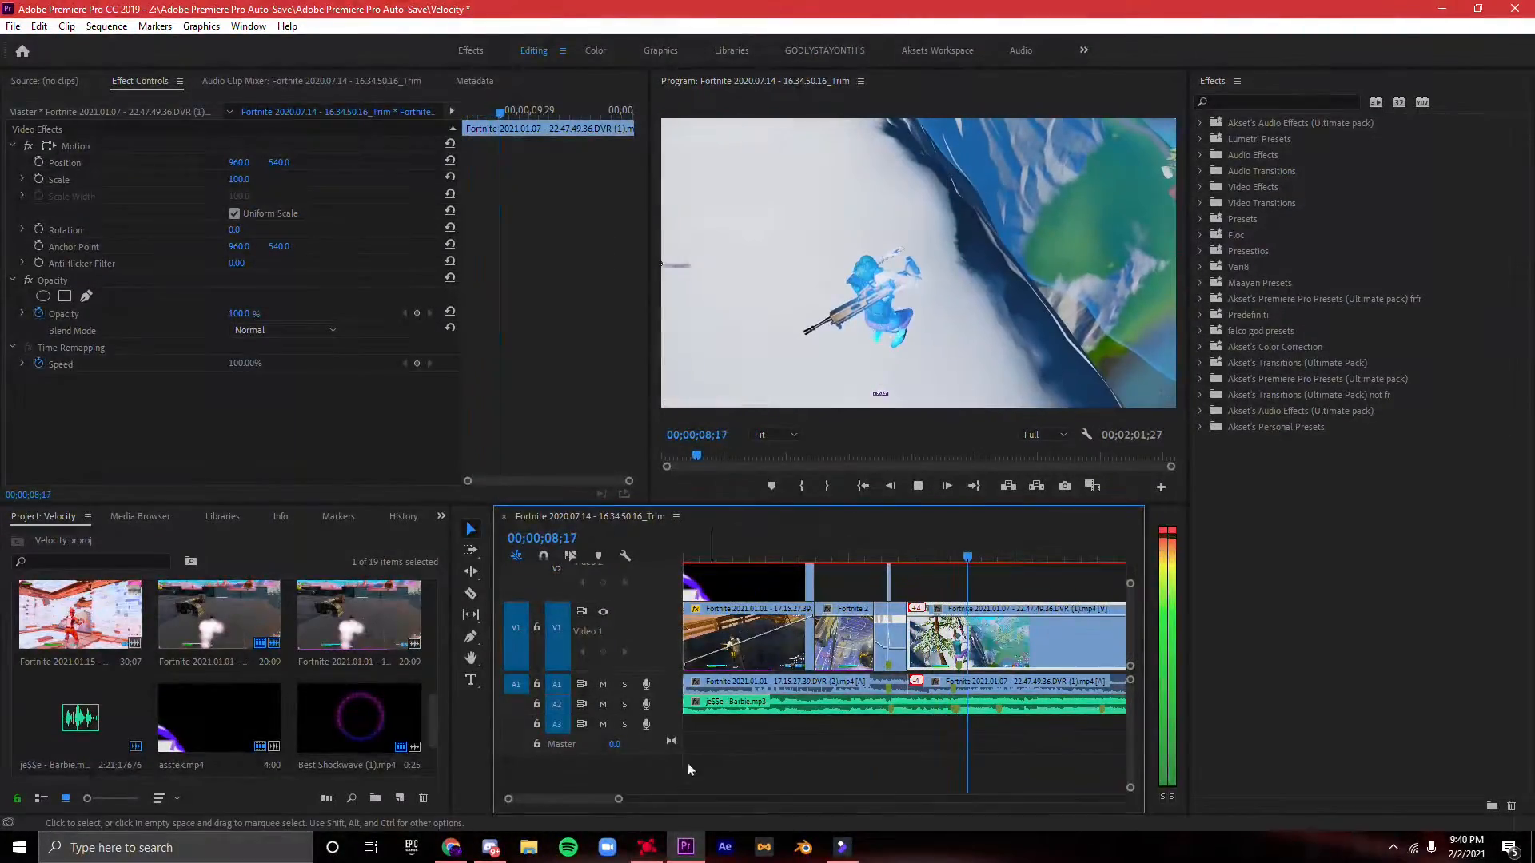
- Sync the clip's shot to the music marker, line its audio start up with the video, and play the result
{"action": "left_click_drag", "start_coordinate": [618, 799], "coordinate": [626, 799]}
{"action": "key", "text": "space"}
{"action": "left_click_drag", "start_coordinate": [972, 680], "coordinate": [876, 660]}
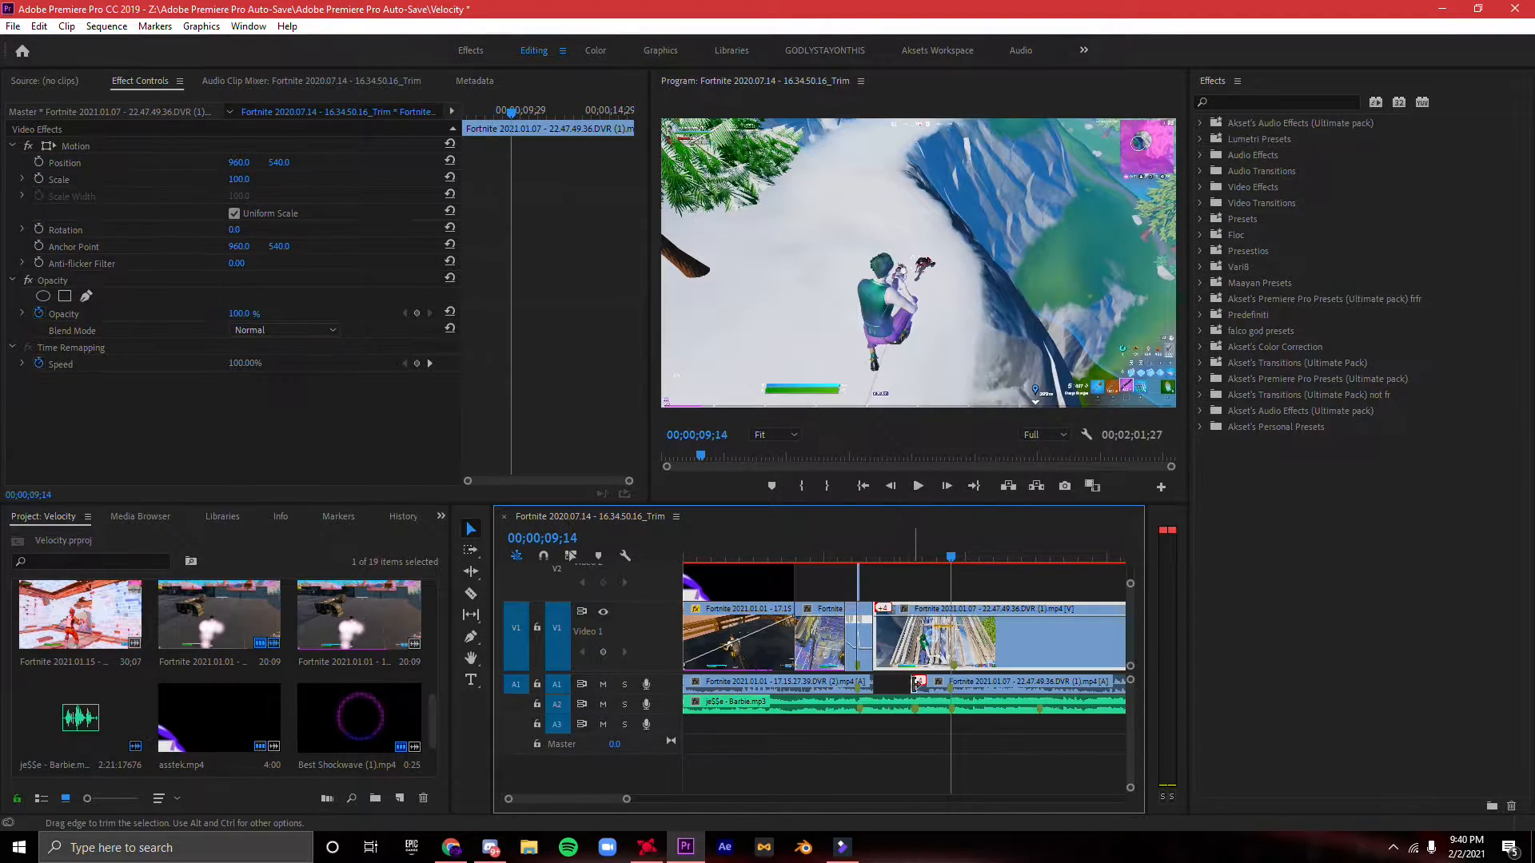
{"action": "left_click", "coordinate": [849, 559]}
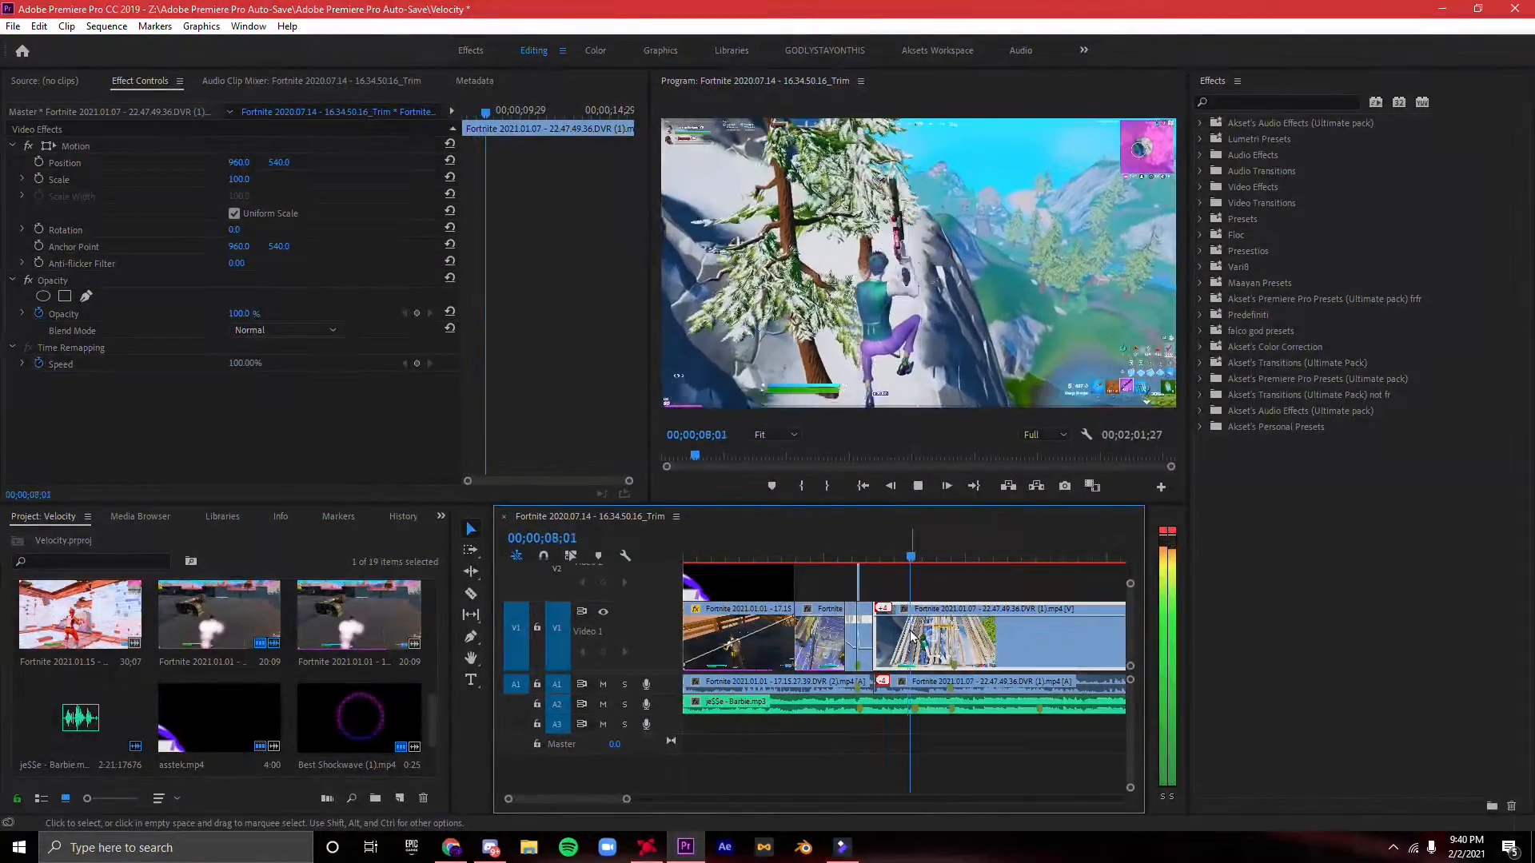
{"action": "key", "text": "space"}
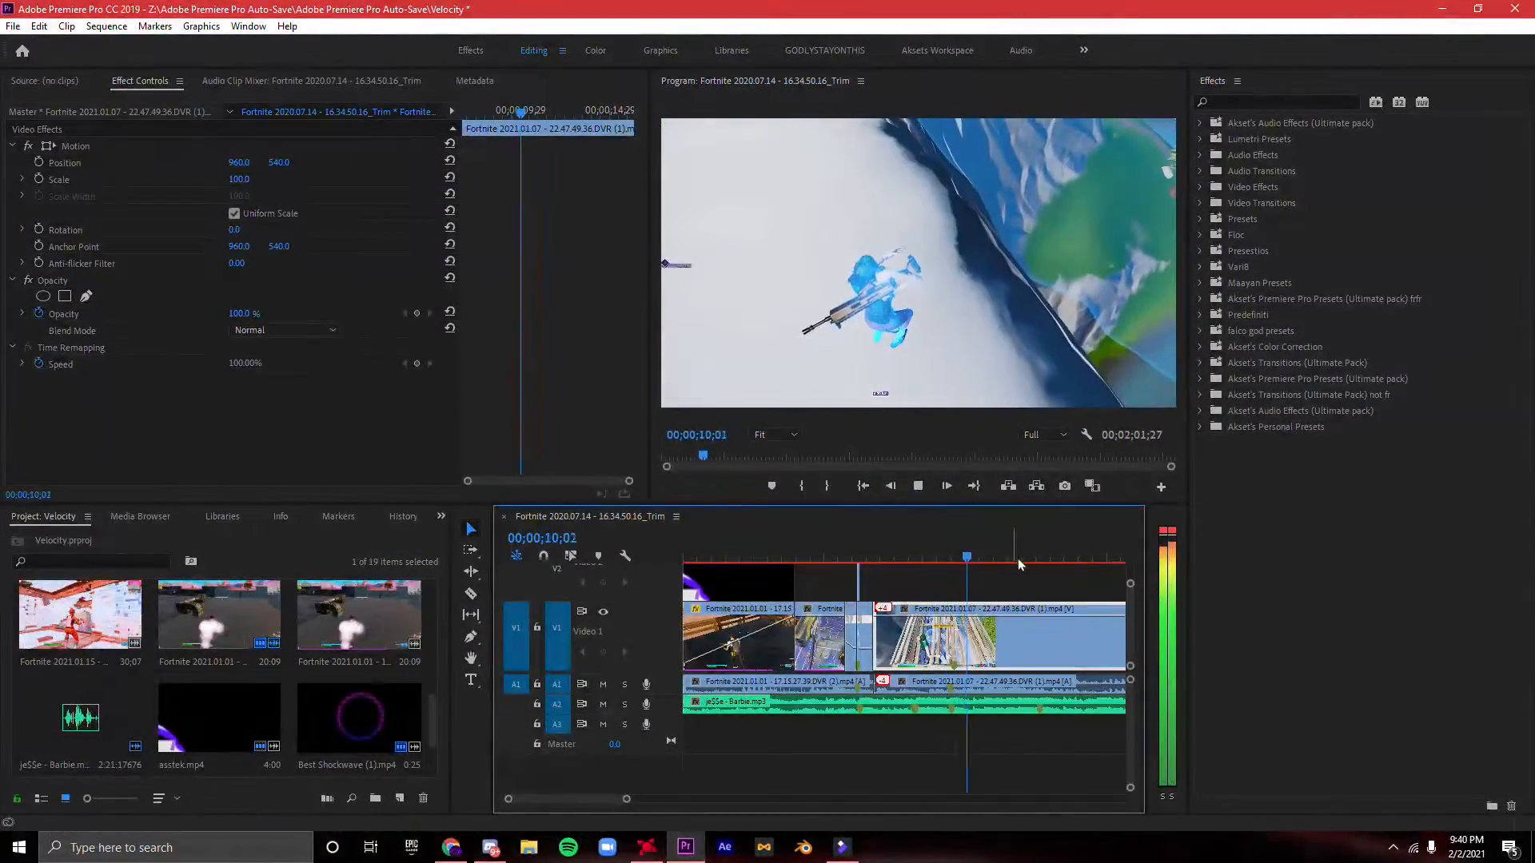
- Undo the stray audio shift and split the gameplay clip on V1 at the shot, at 00;00;09;17
{"action": "left_click_drag", "start_coordinate": [623, 798], "coordinate": [589, 798]}
{"action": "left_click_drag", "start_coordinate": [911, 688], "coordinate": [930, 684]}
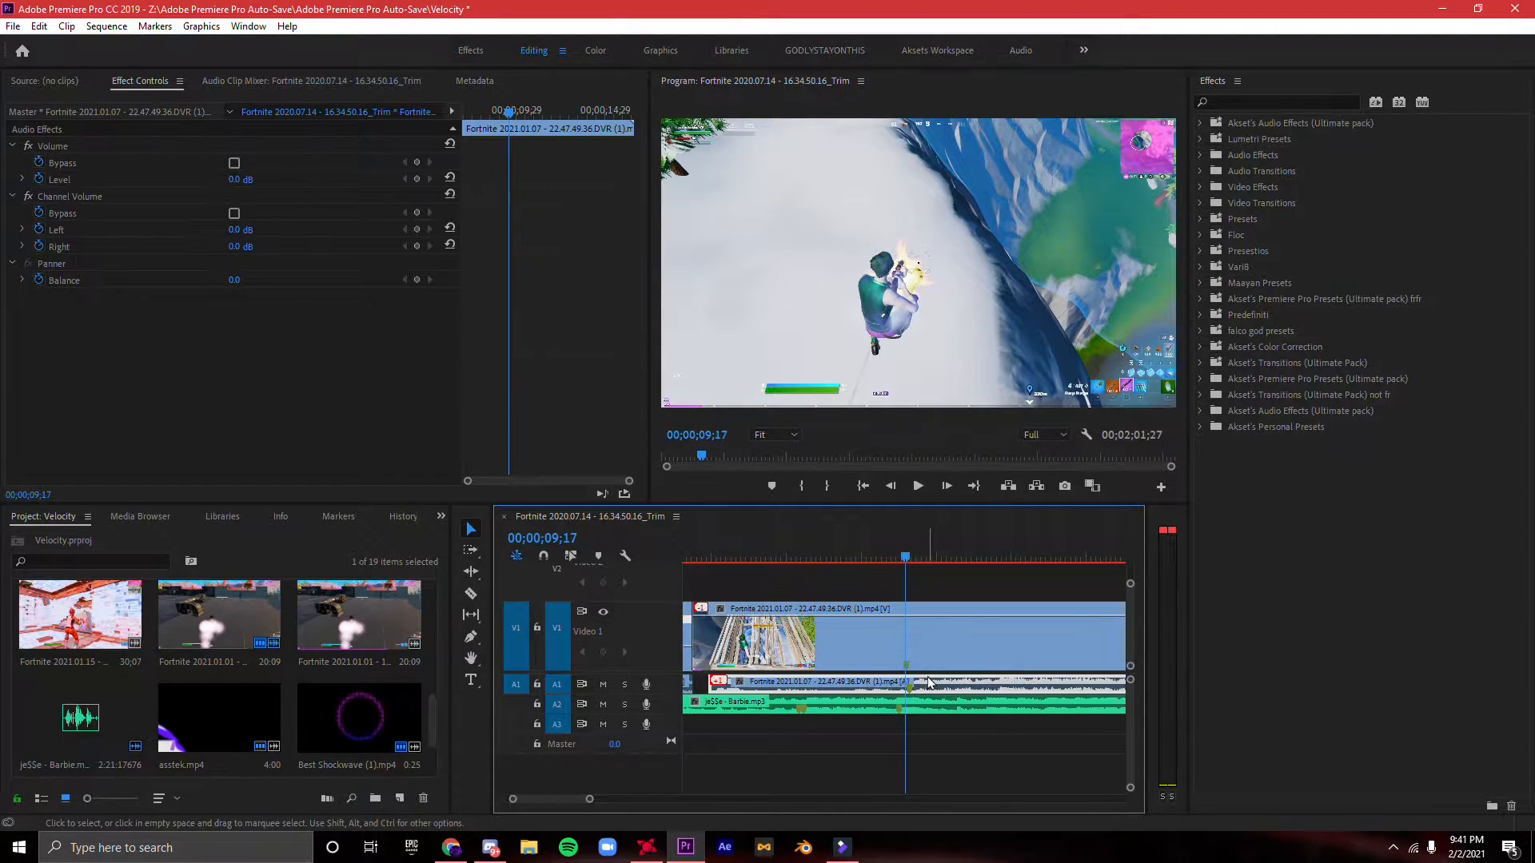
{"action": "key", "text": "ctrl+z"}
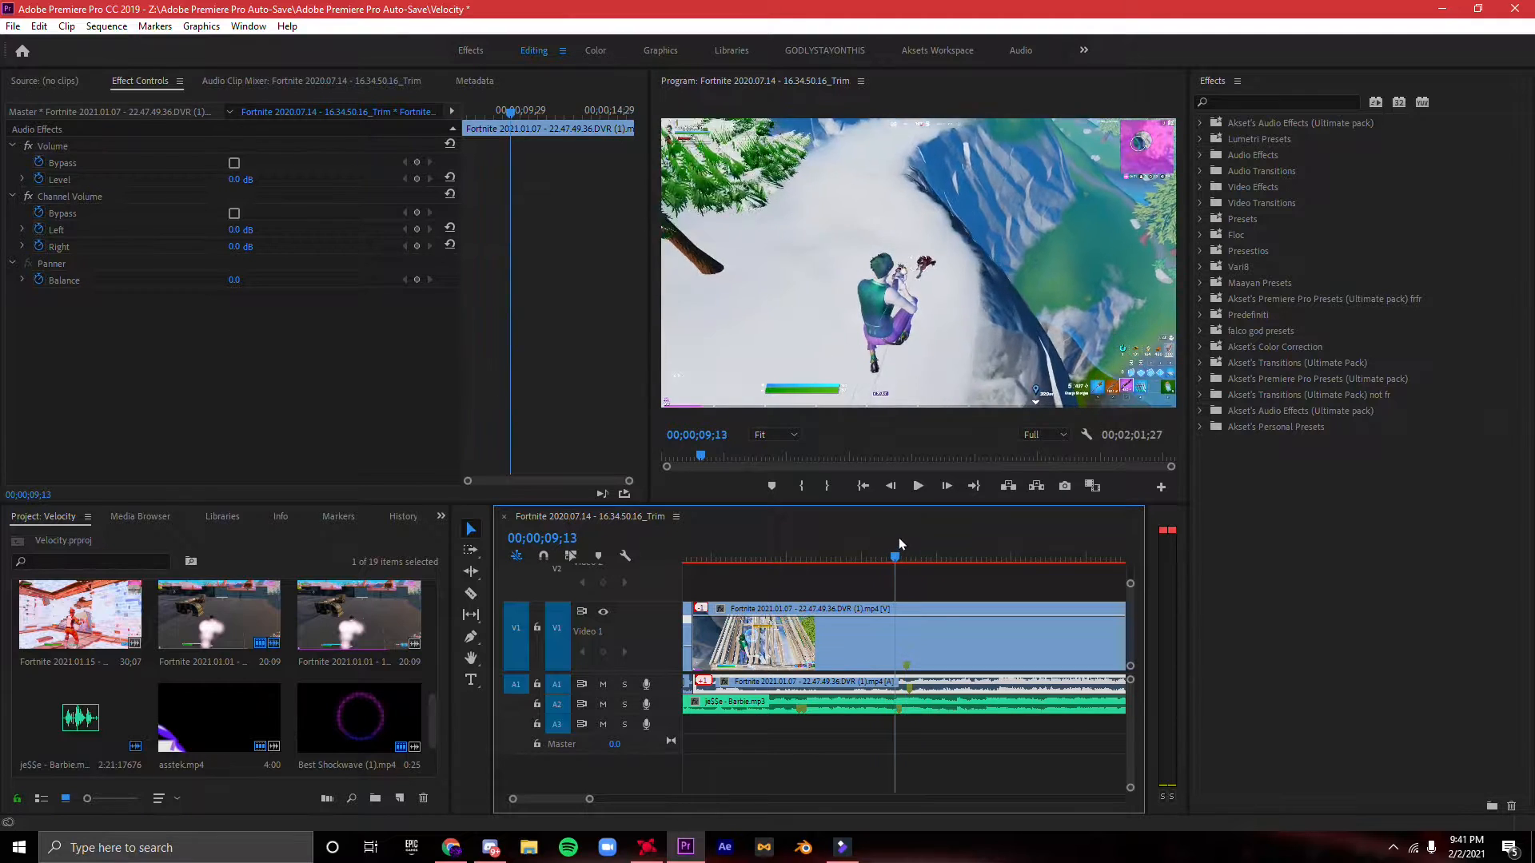
{"action": "left_click", "coordinate": [910, 622]}
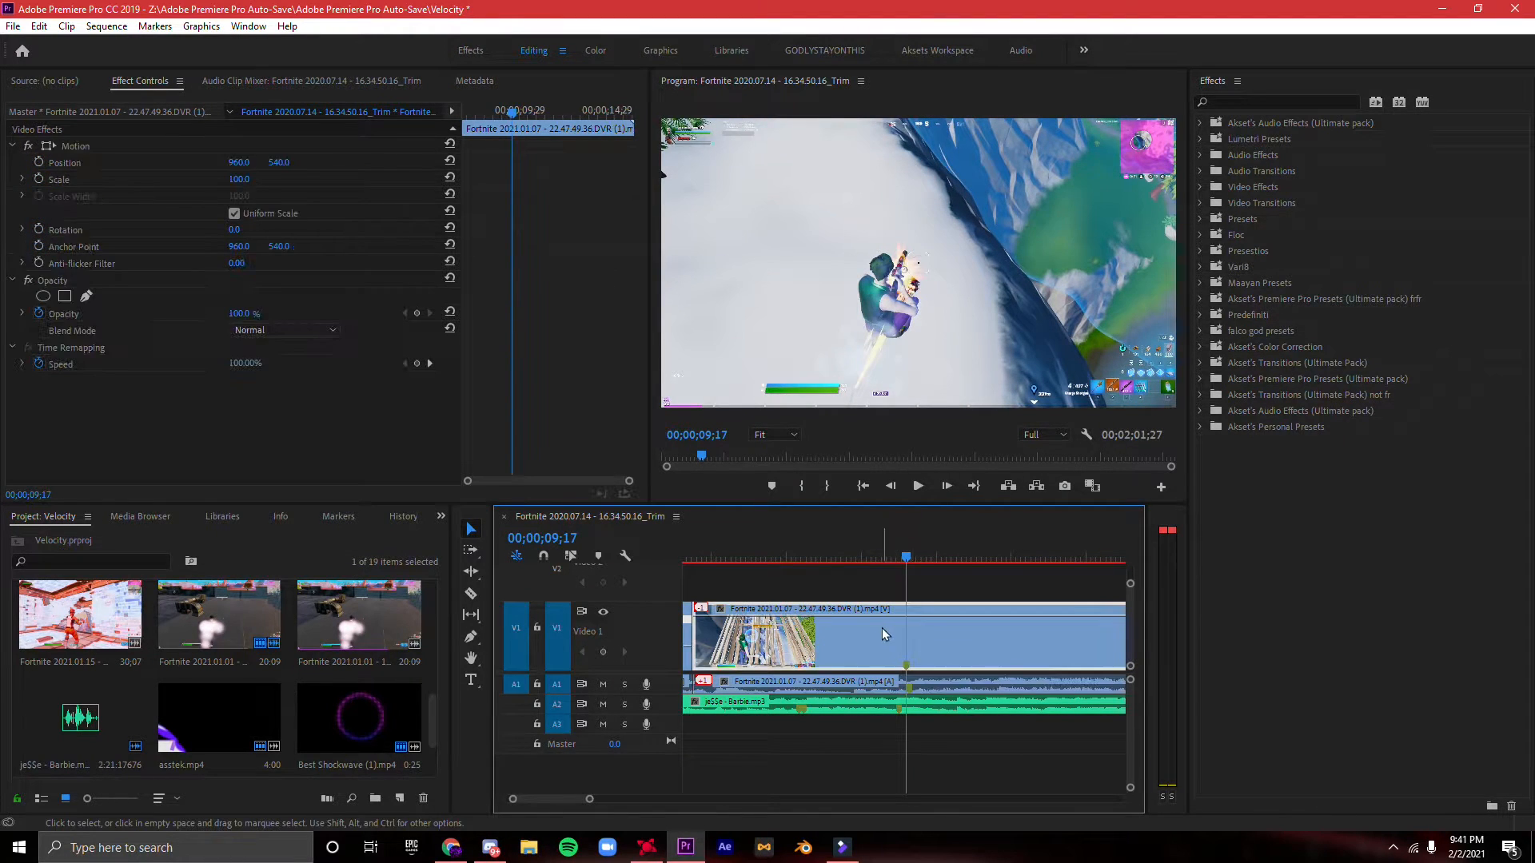
{"action": "key", "text": "c"}
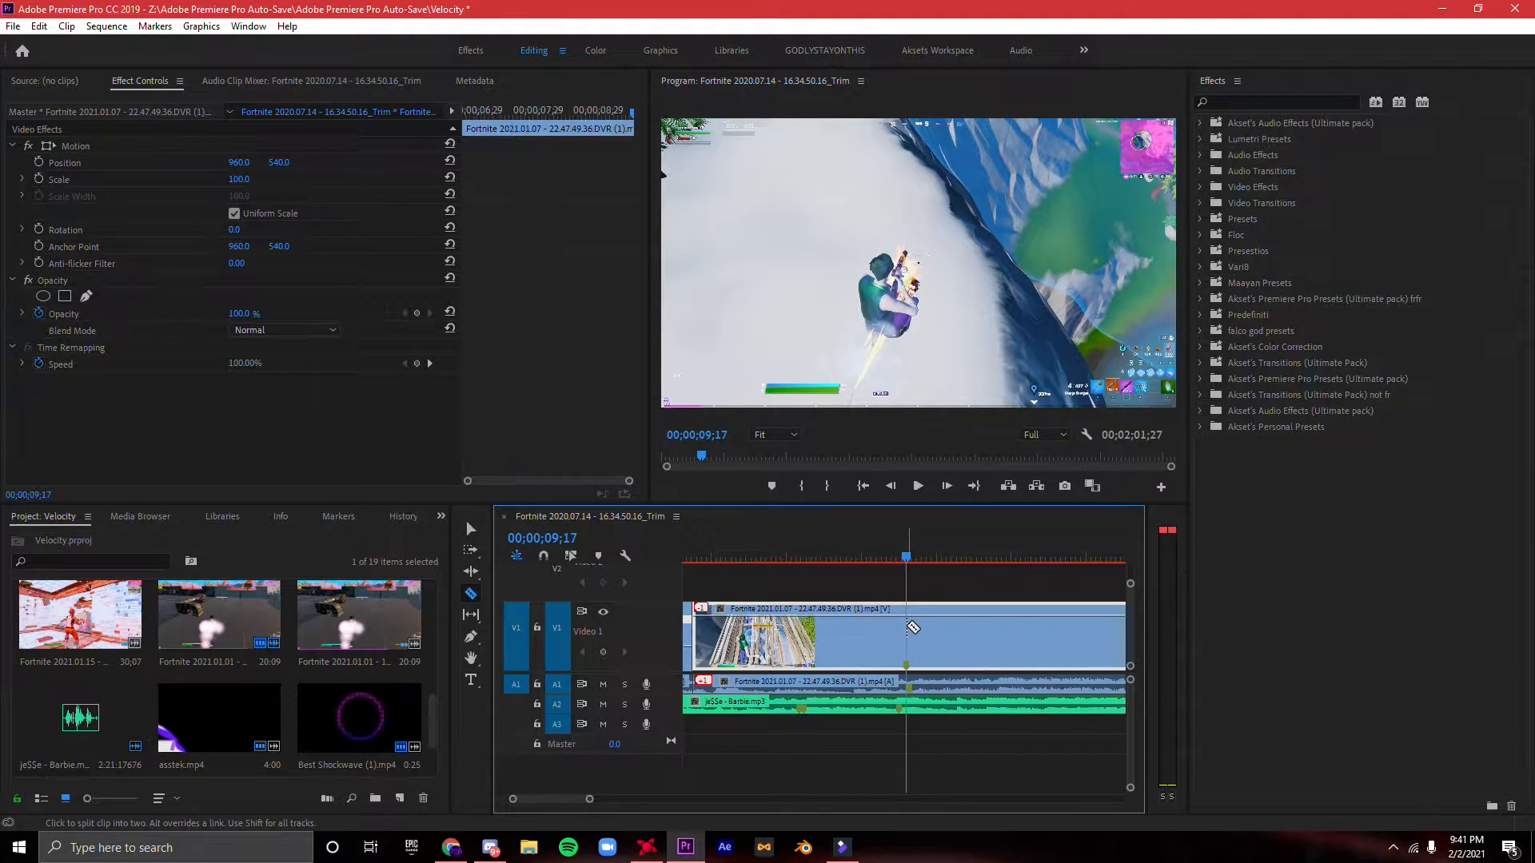
{"action": "left_click", "coordinate": [905, 632]}
- Split the V1 clip again eight frames before the shot, at 00;00;09;09
{"action": "key", "text": "Left"}
{"action": "key", "text": "Left"}
{"action": "key", "text": "Left"}
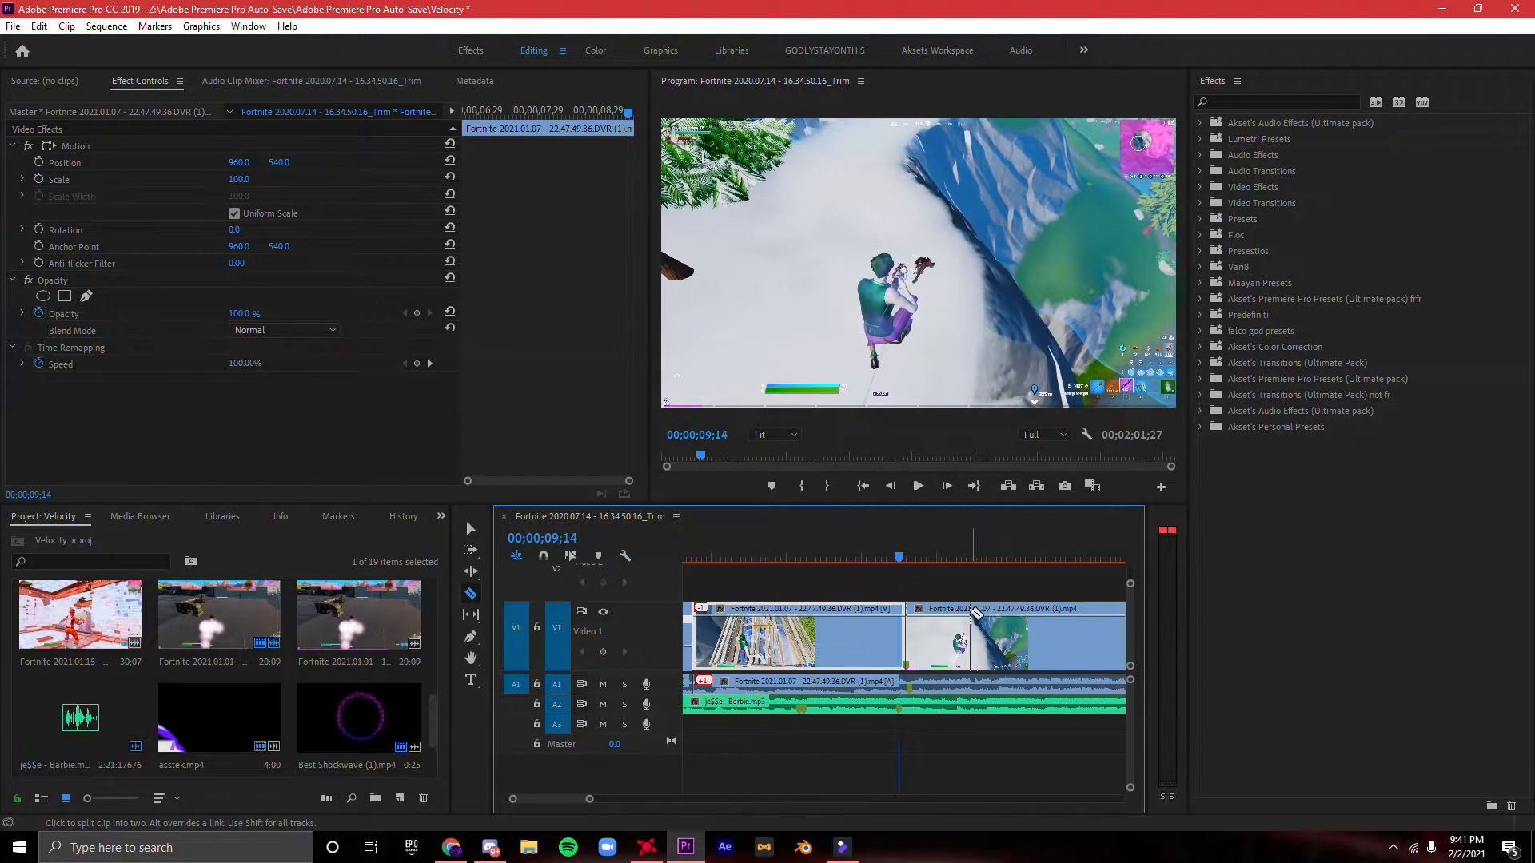
{"action": "key", "text": "Left"}
{"action": "key", "text": "Left"}
{"action": "key", "text": "Left"}
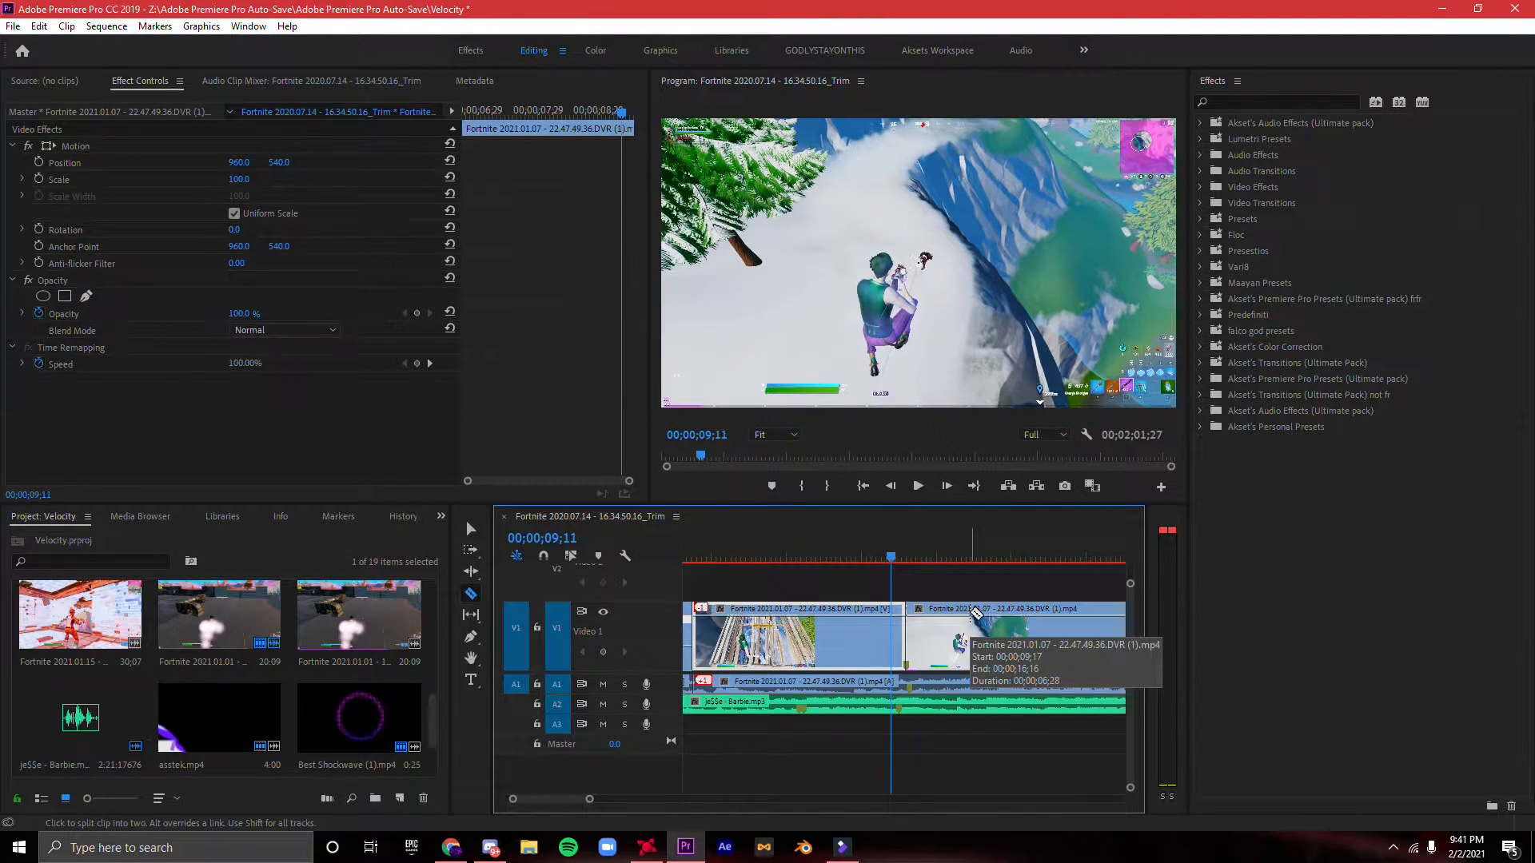
{"action": "left_click", "coordinate": [888, 623]}
{"action": "key", "text": "v"}
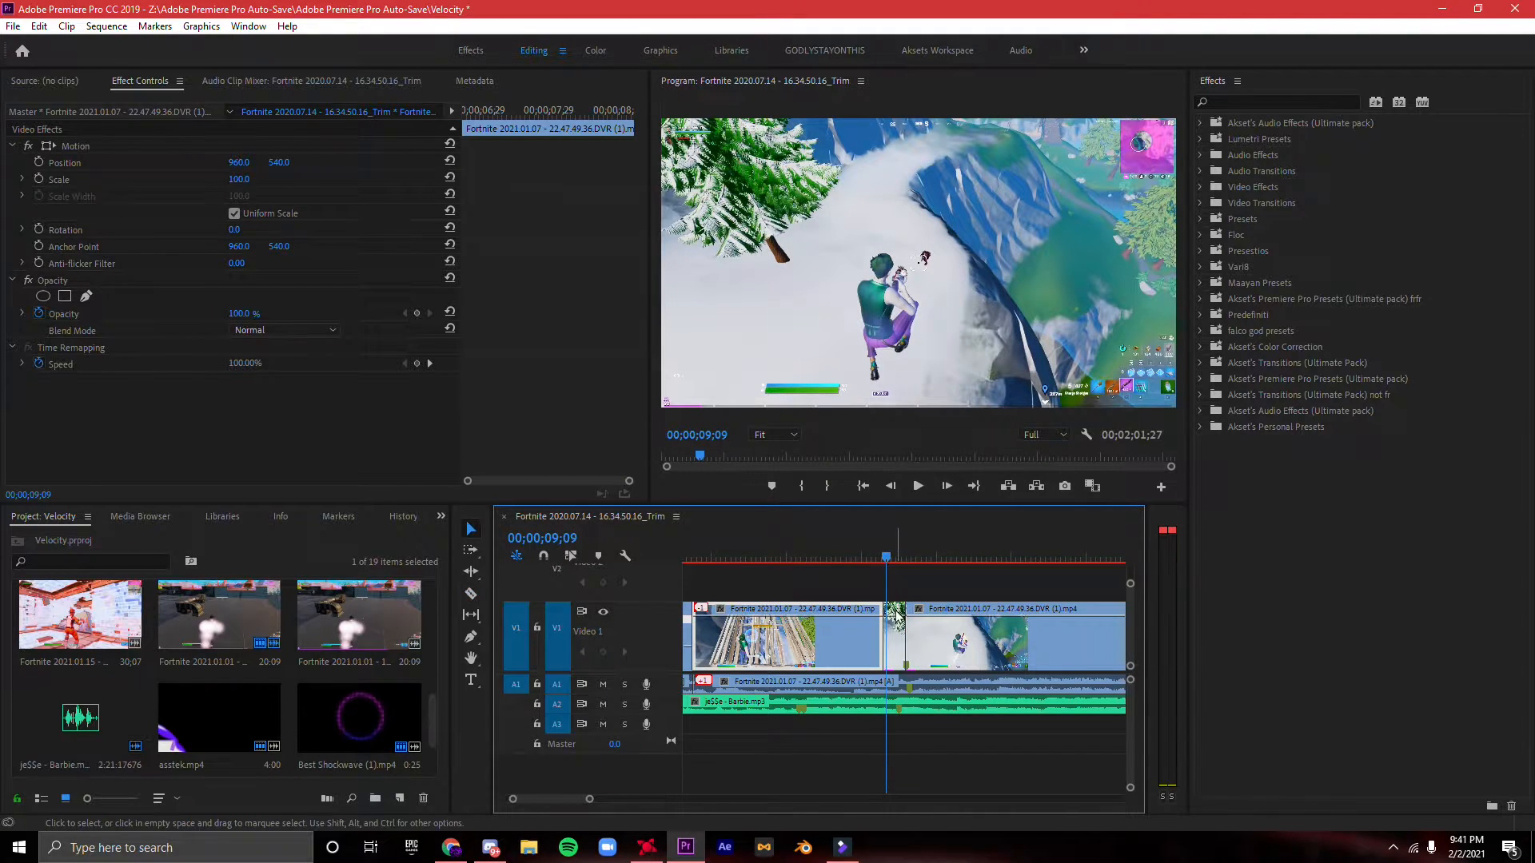
- Search the effects for the "fade to" presets
{"action": "left_click", "coordinate": [1258, 101]}
{"action": "type", "text": "aksets fa"}
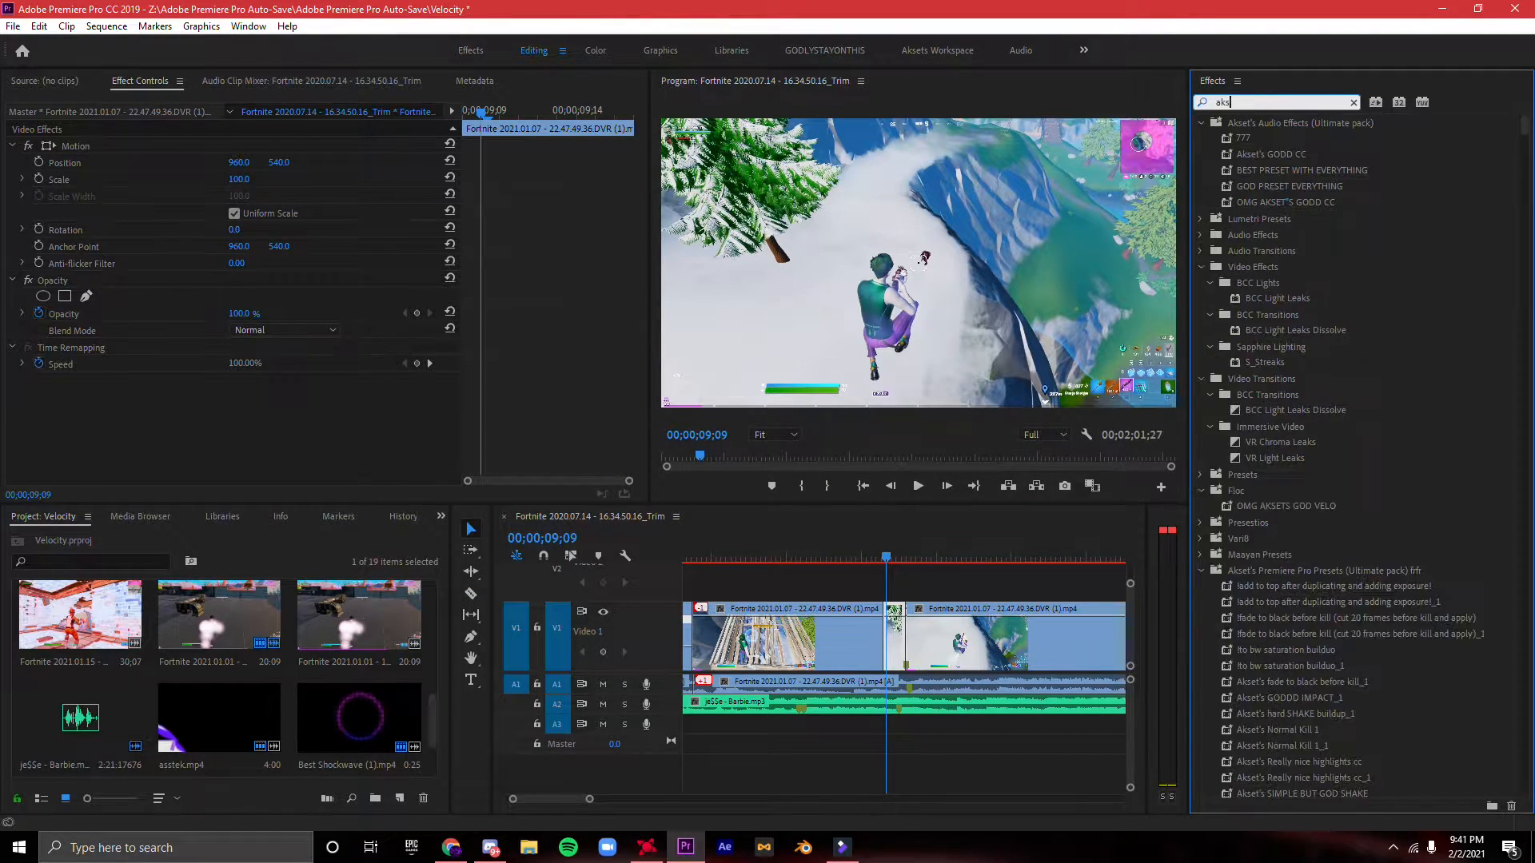
{"action": "key", "text": "BackSpace"}
{"action": "key", "text": "BackSpace"}
{"action": "key", "text": "BackSpace"}
{"action": "key", "text": "BackSpace"}
{"action": "key", "text": "BackSpace"}
{"action": "key", "text": "BackSpace"}
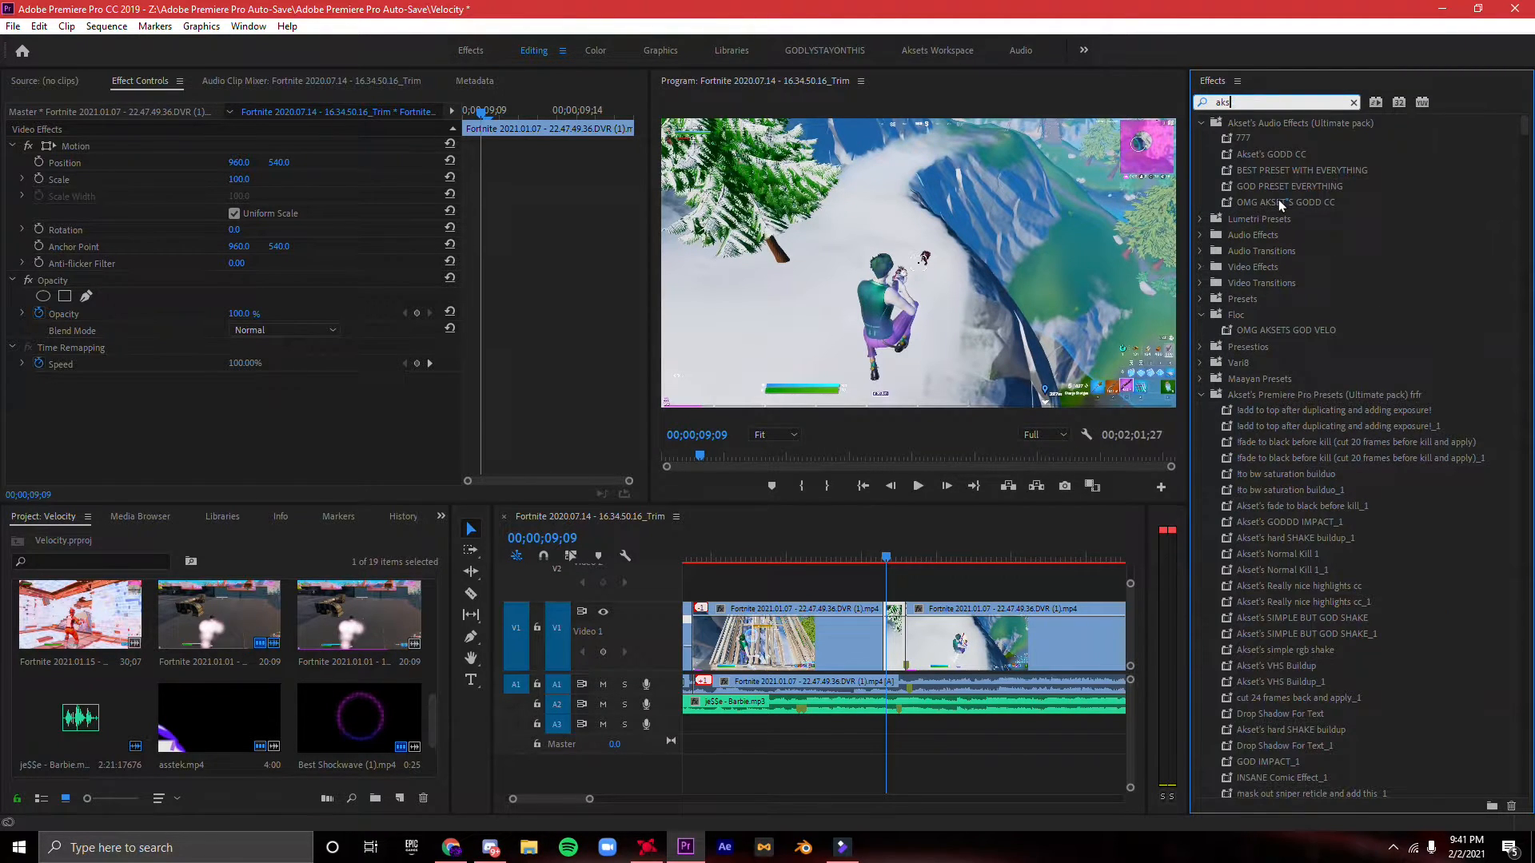
{"action": "key", "text": "BackSpace"}
{"action": "key", "text": "BackSpace"}
{"action": "key", "text": "BackSpace"}
{"action": "type", "text": "fade to"}
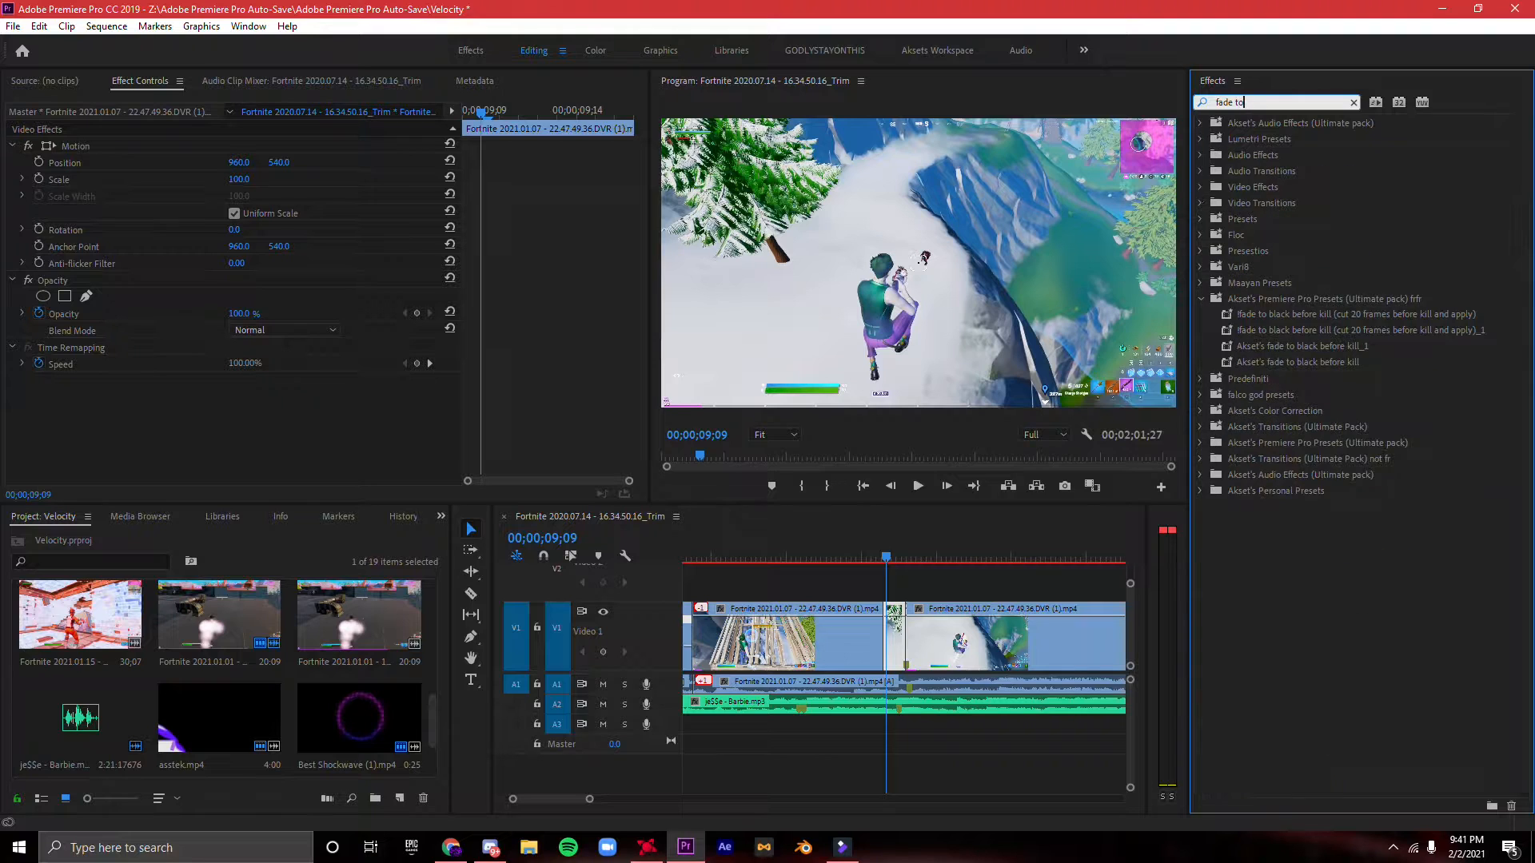
- Apply the preset Akset's fade to black before kill to the short V1 segment before the shot, and clear the effects search
{"action": "left_click_drag", "start_coordinate": [1290, 361], "coordinate": [1500, 319]}
{"action": "left_click_drag", "start_coordinate": [1327, 330], "coordinate": [984, 466]}
{"action": "left_click_drag", "start_coordinate": [894, 610], "coordinate": [895, 614]}
{"action": "mouse_move", "coordinate": [894, 557]}
{"action": "left_mouse_down"}
{"action": "mouse_move", "coordinate": [909, 538]}
{"action": "mouse_move", "coordinate": [880, 552]}
{"action": "left_mouse_up"}
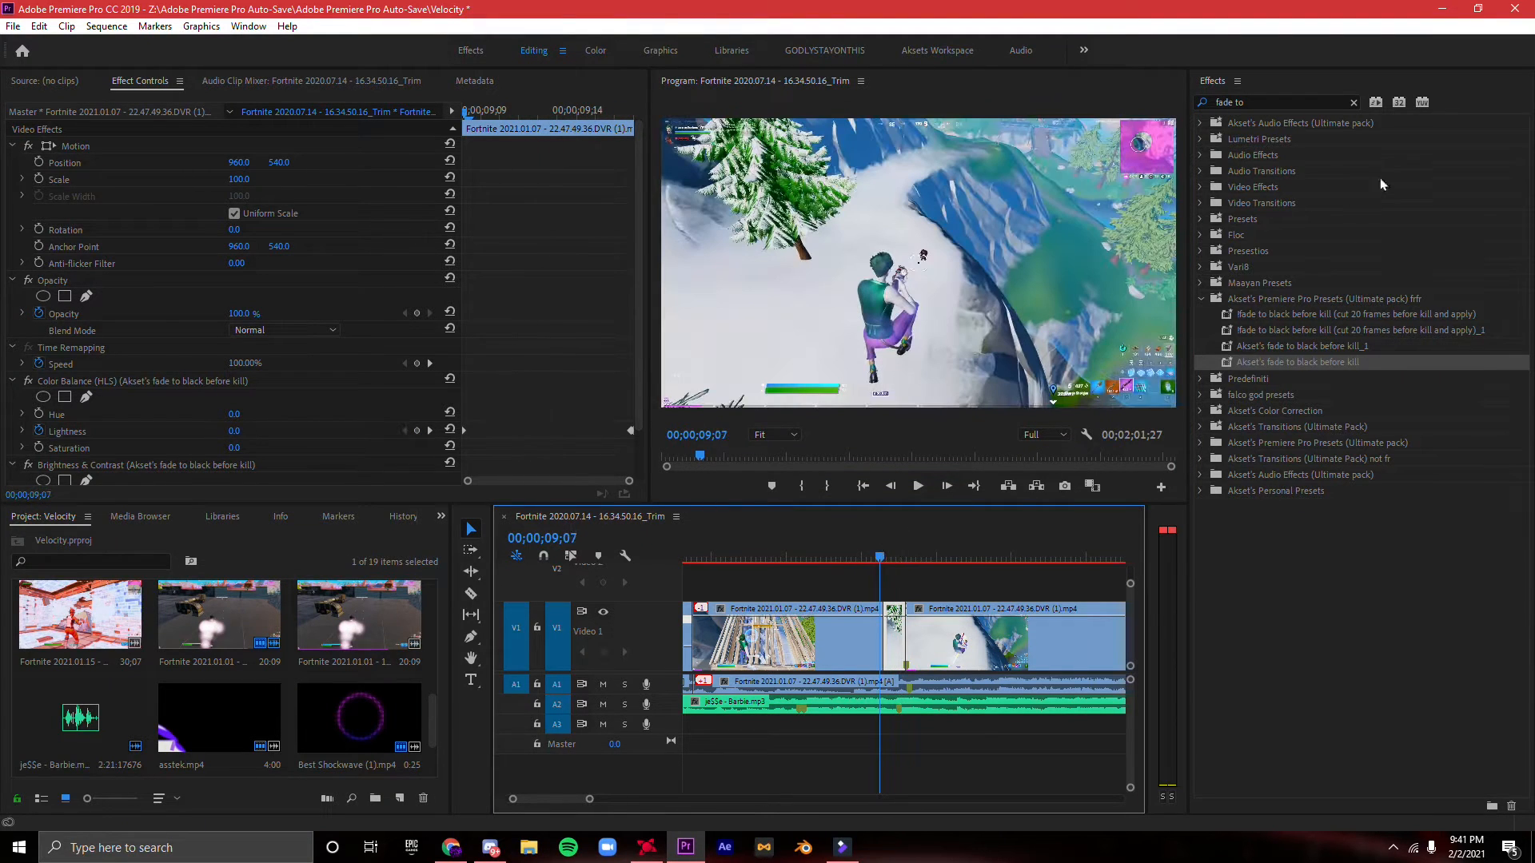
{"action": "left_click", "coordinate": [1355, 103]}
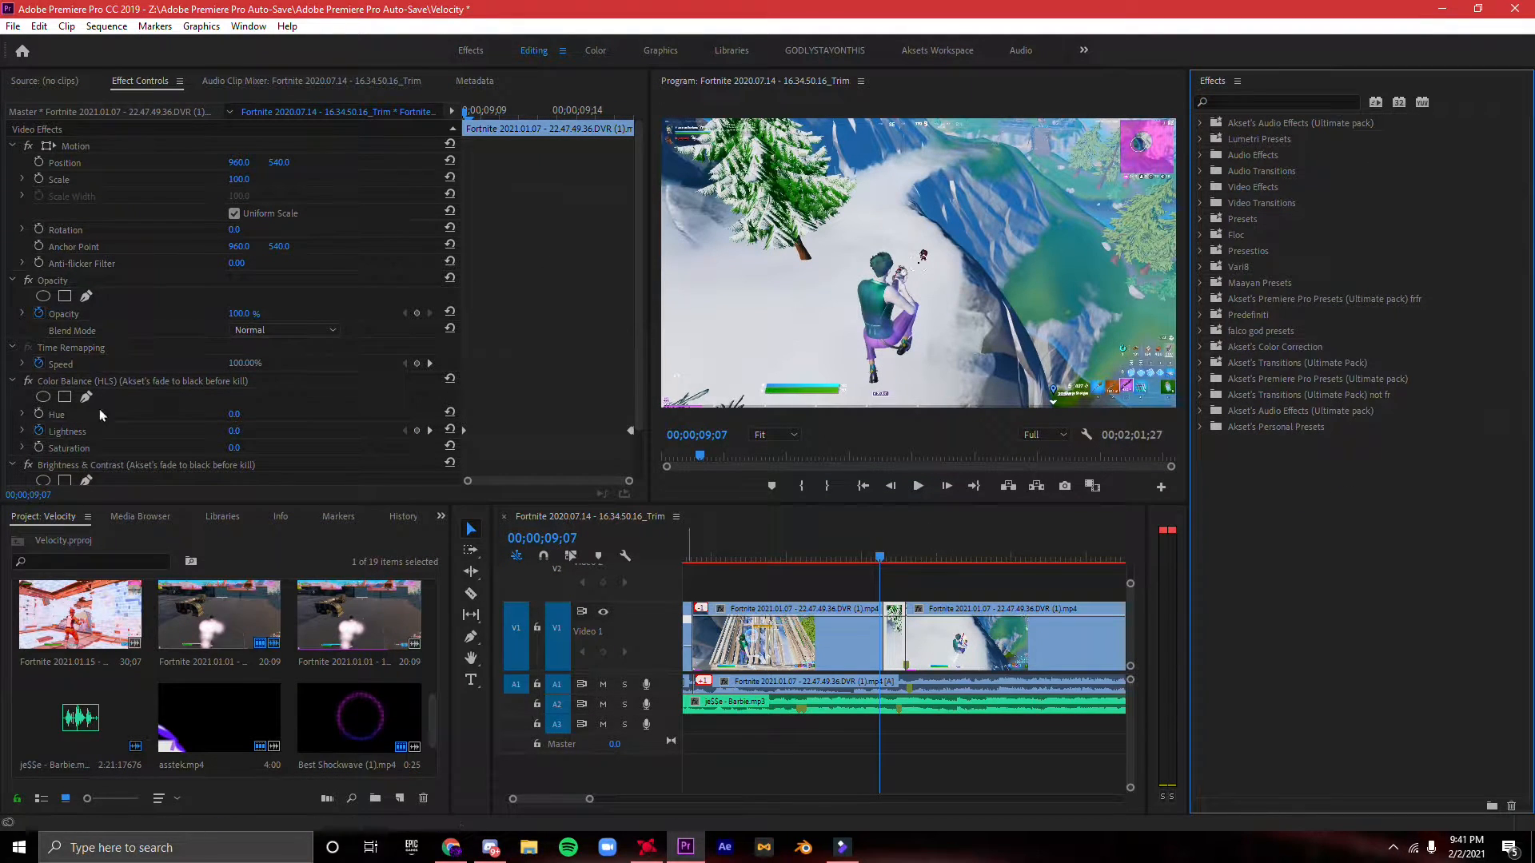
- Play back the fade to black leading into the shot several times
{"action": "left_click", "coordinate": [94, 382]}
{"action": "key", "text": "space"}
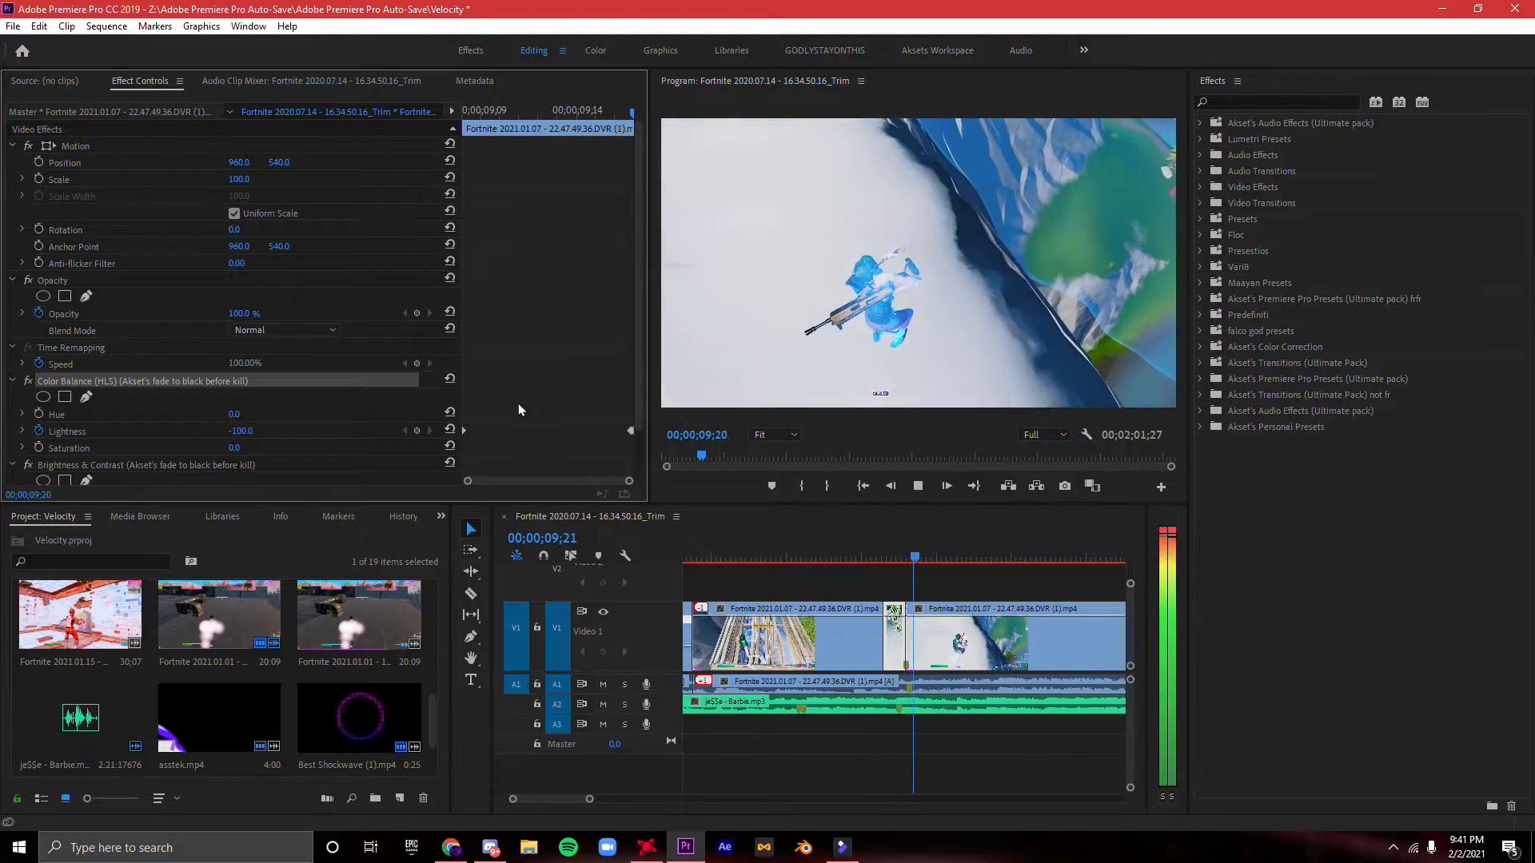
{"action": "key", "text": "space"}
{"action": "left_click", "coordinate": [867, 554]}
{"action": "key", "text": "space"}
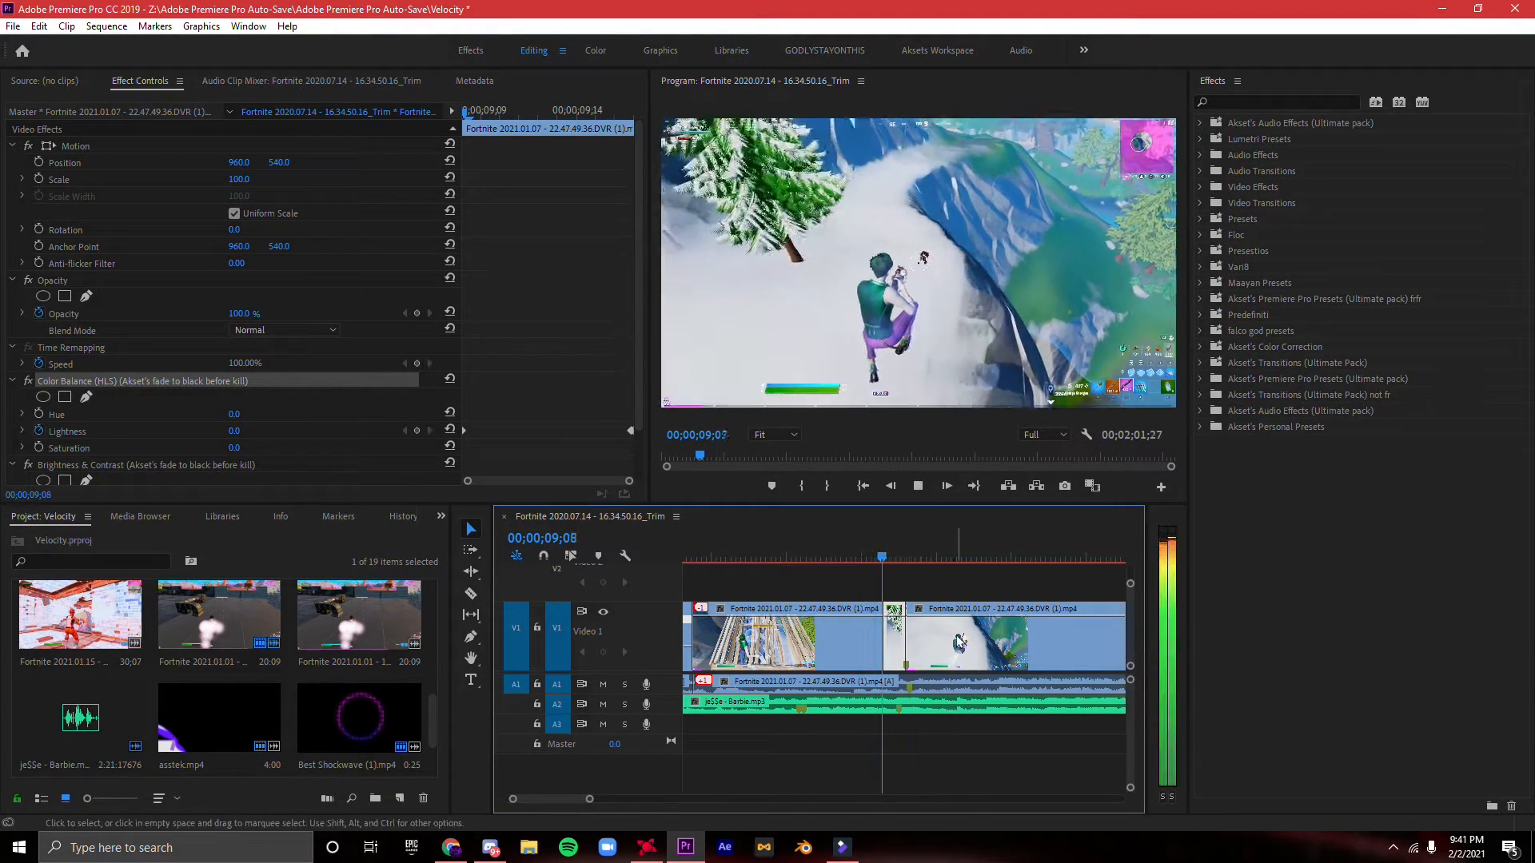
{"action": "key", "text": "space"}
{"action": "left_click", "coordinate": [886, 555]}
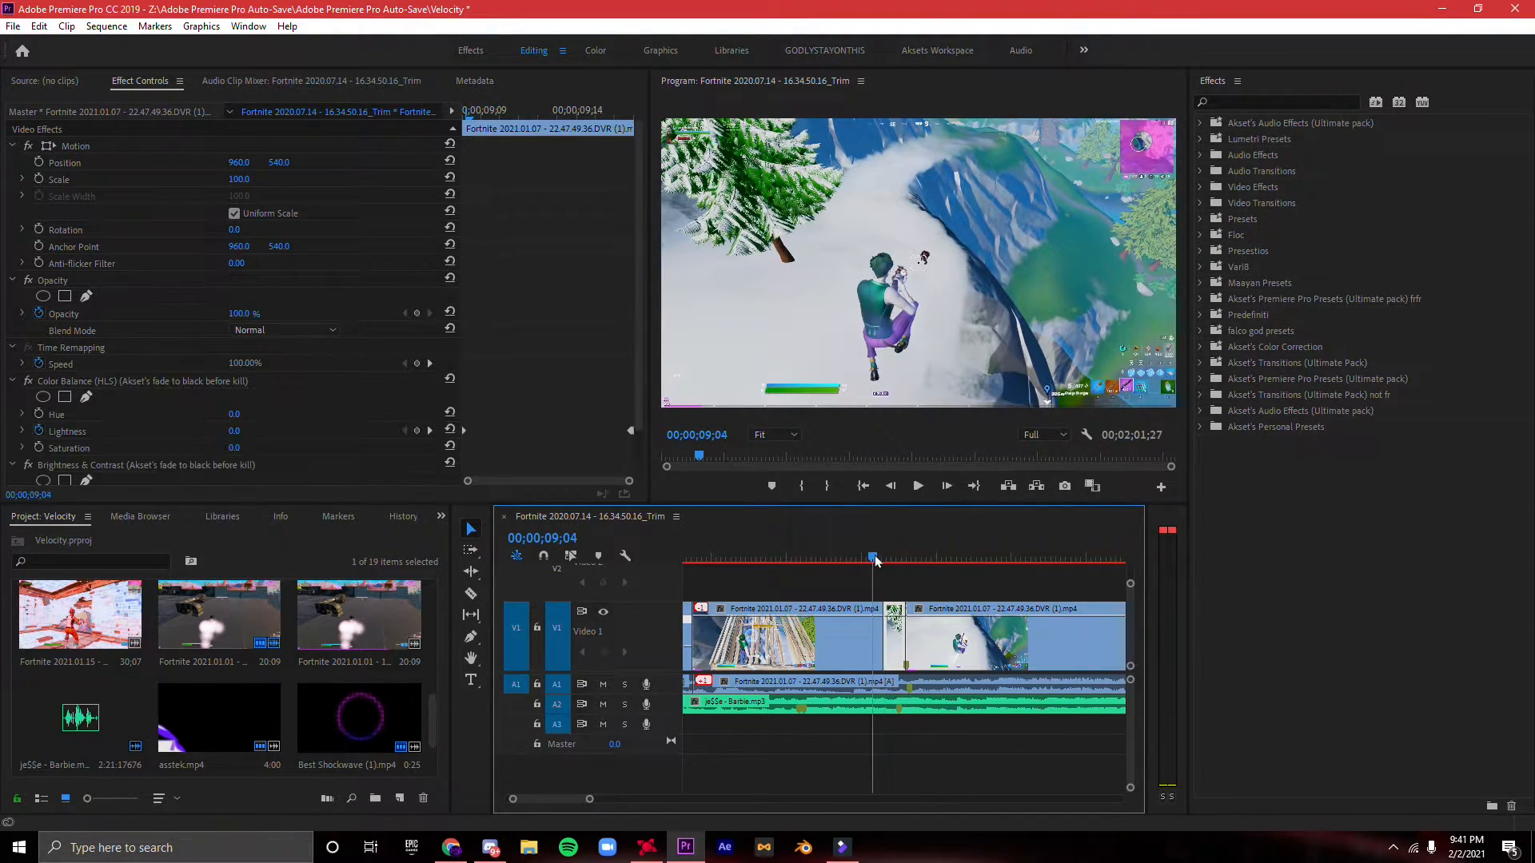
{"action": "key", "text": "space"}
- Apply the presets Akset's BEST FLICKER and Akset's Normal Plain Shake to the V1 segment after the shot
{"action": "key", "text": "space"}
{"action": "left_click", "coordinate": [947, 640]}
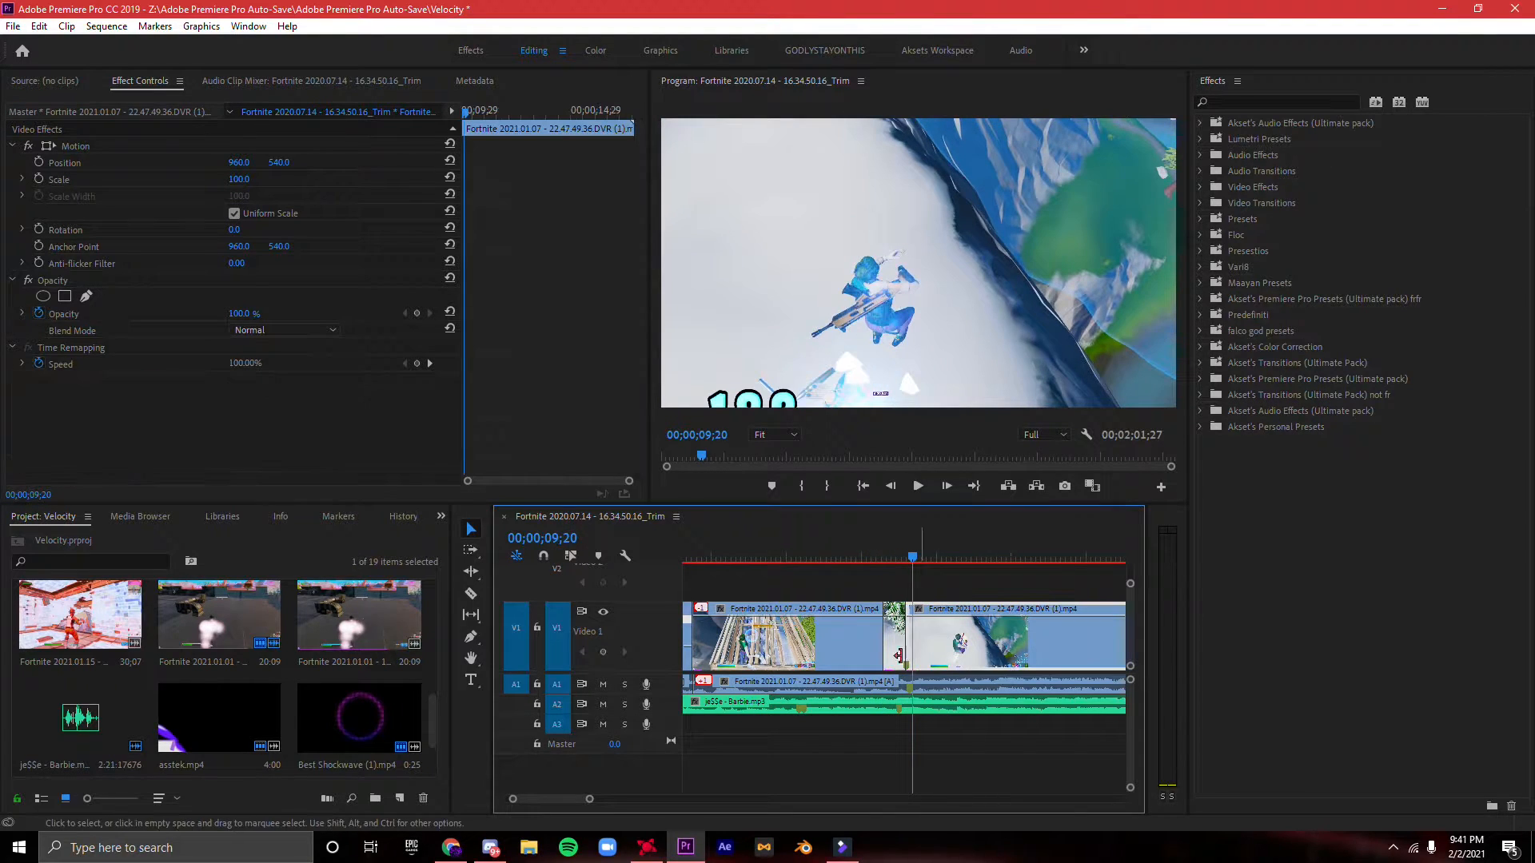
{"action": "key", "text": "space"}
{"action": "key", "text": "space"}
{"action": "left_click_drag", "start_coordinate": [590, 798], "coordinate": [648, 797]}
{"action": "left_click", "coordinate": [1244, 397]}
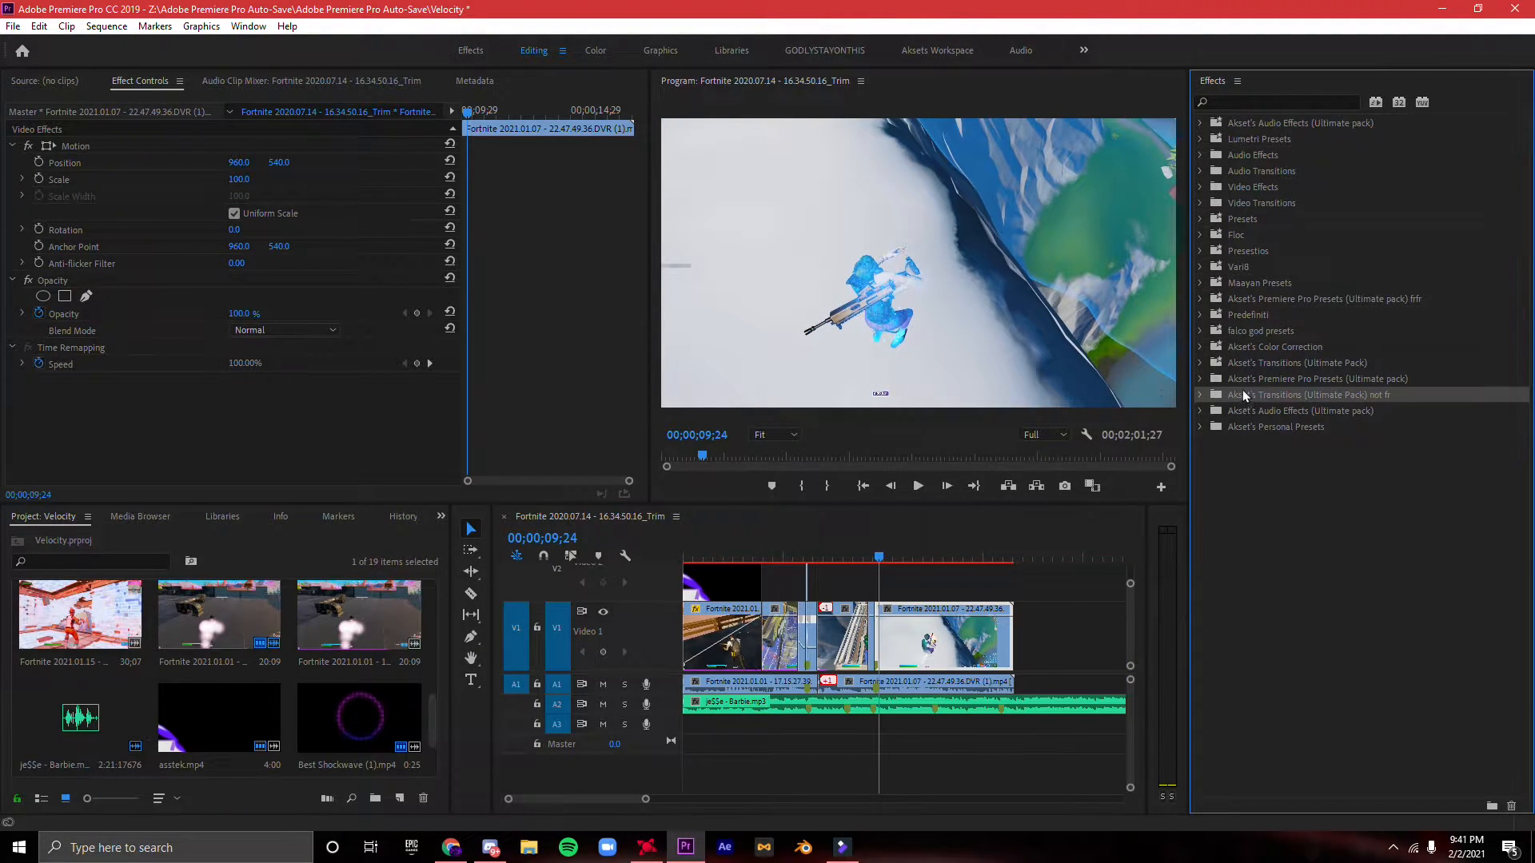
{"action": "left_click", "coordinate": [1201, 379]}
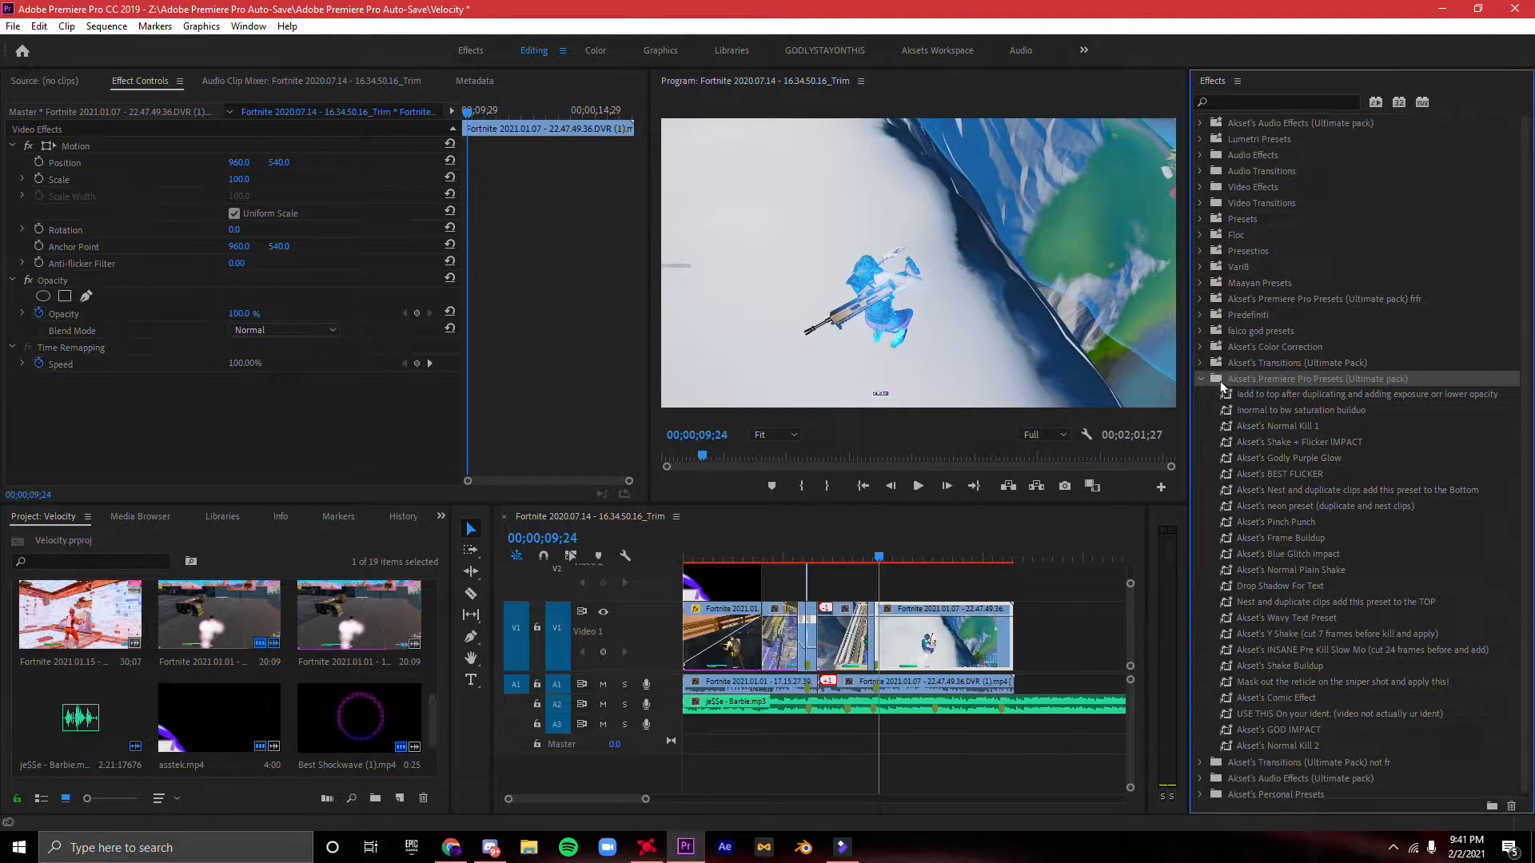
{"action": "double_click", "coordinate": [1298, 474]}
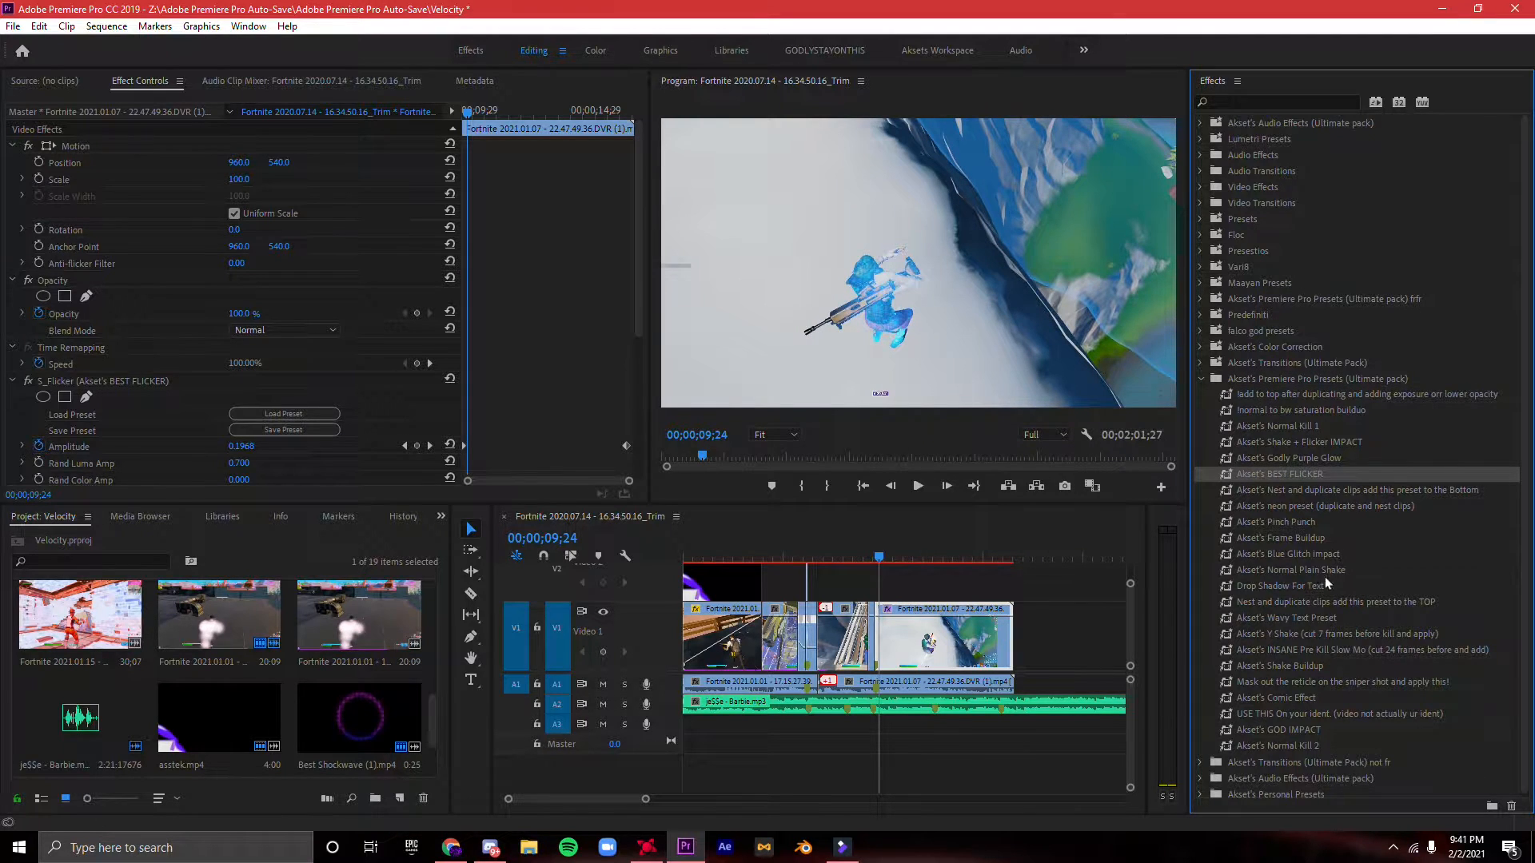
{"action": "left_click", "coordinate": [1262, 633]}
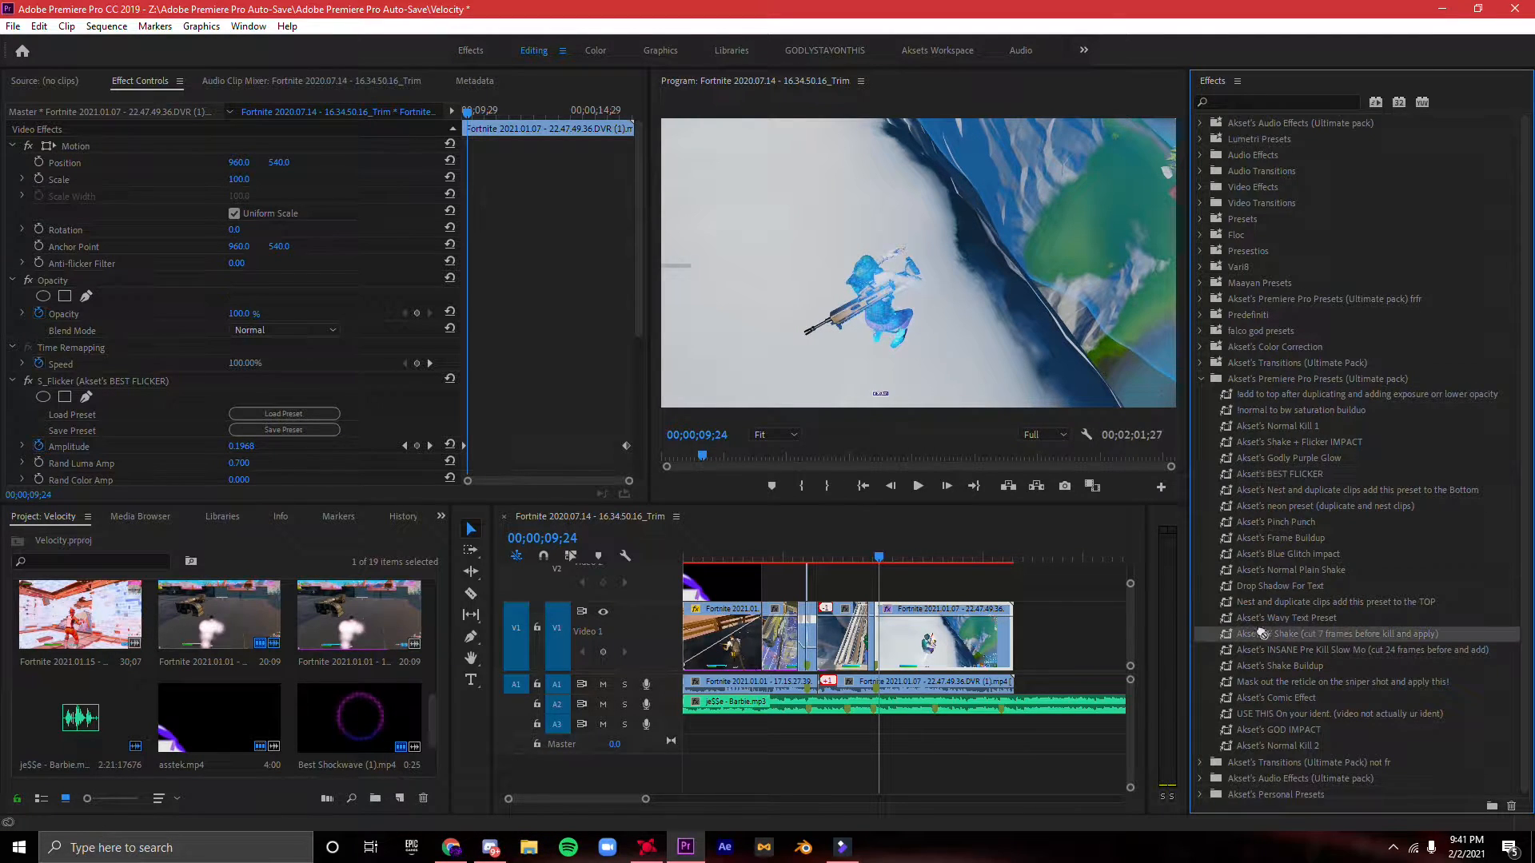
{"action": "left_click", "coordinate": [1328, 571]}
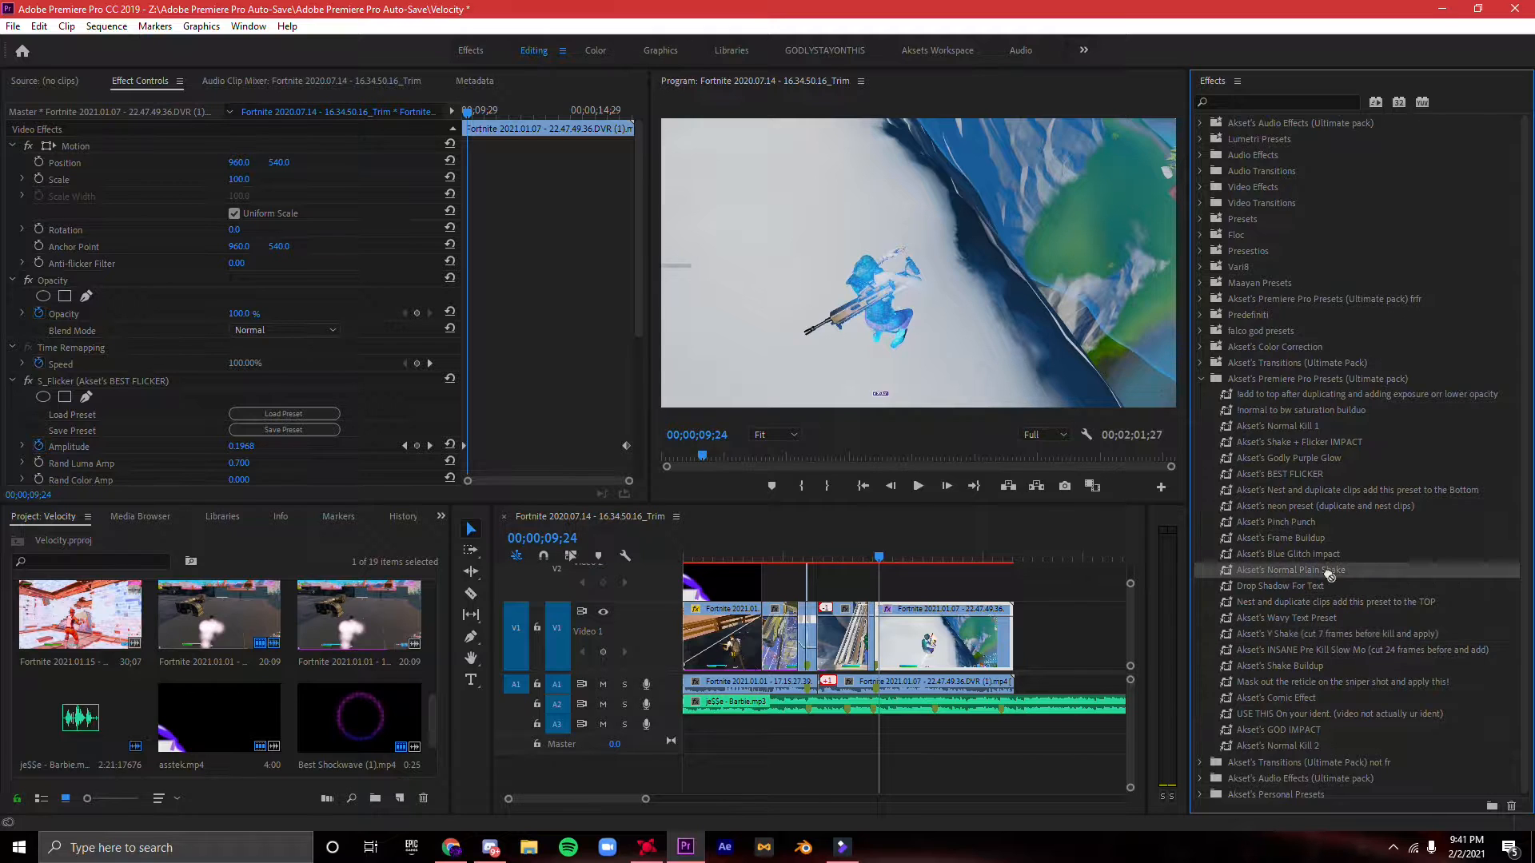
{"action": "left_click_drag", "start_coordinate": [998, 625], "coordinate": [999, 626]}
{"action": "left_click", "coordinate": [1199, 379]}
- Play back the montage from the first kill and trim the end of the flicker segment to shortly after its shot
{"action": "left_click", "coordinate": [802, 559]}
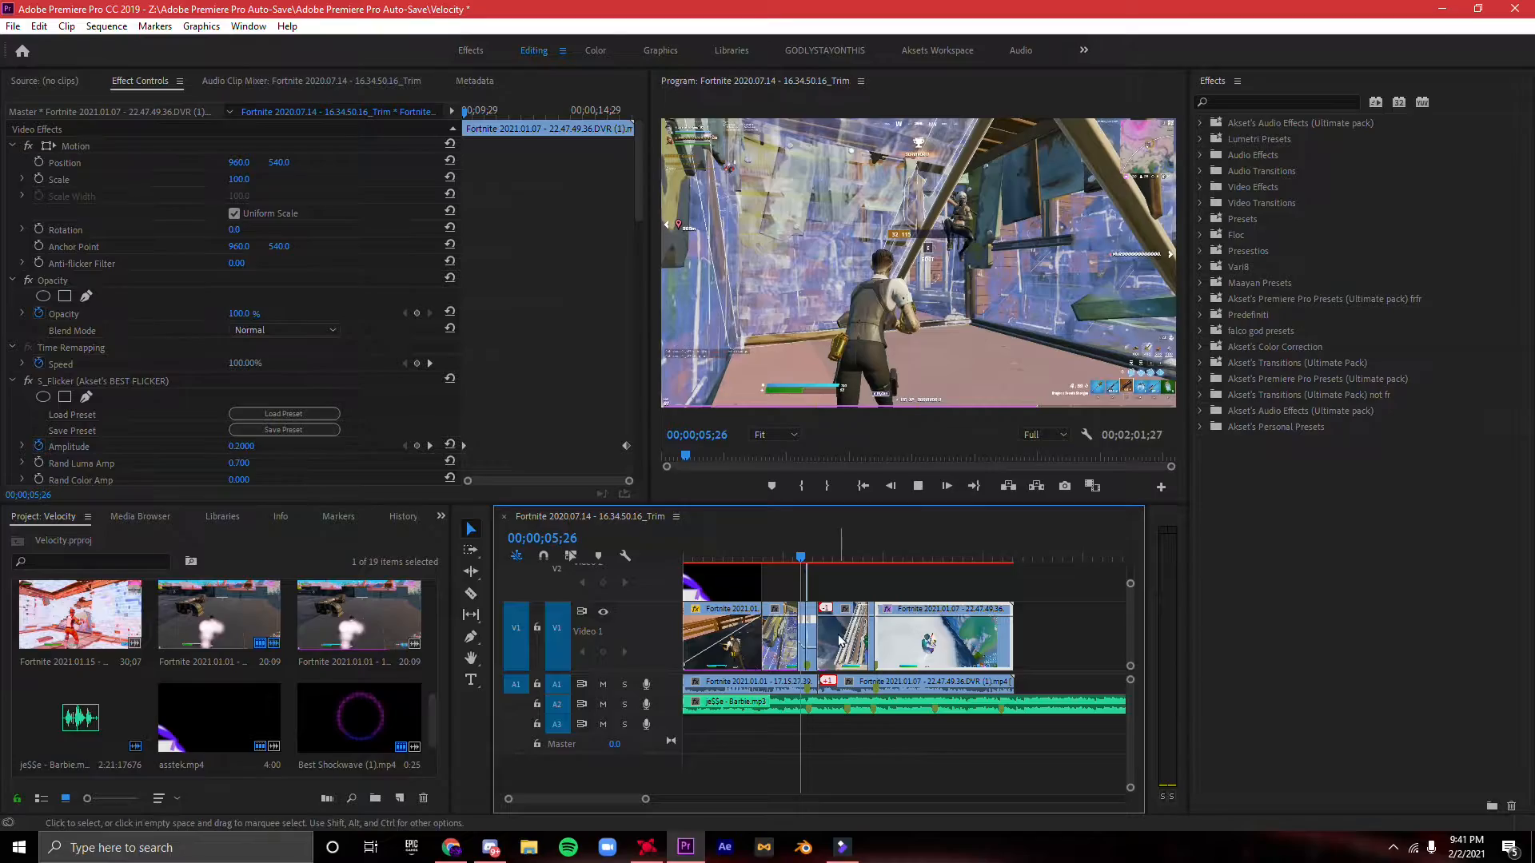
{"action": "left_click", "coordinate": [839, 640]}
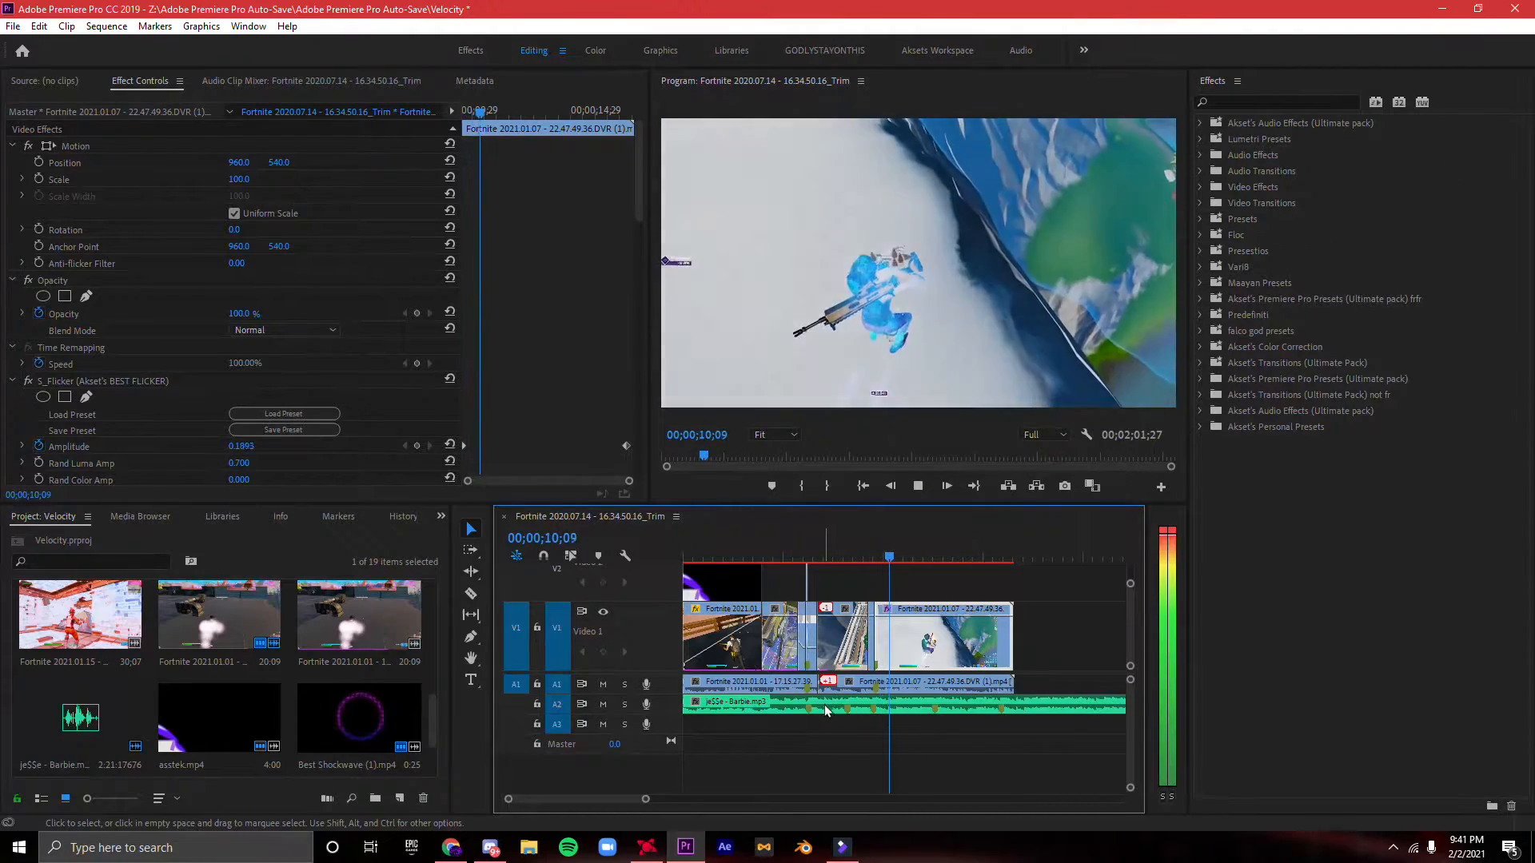
{"action": "left_click_drag", "start_coordinate": [1010, 640], "coordinate": [903, 604]}
- Open the media import dialog on the Downloads folder and browse yesterday's gameplay clips
{"action": "scroll", "coordinate": [85, 669], "scroll_direction": "down", "scroll_amount": 1}
{"action": "scroll", "coordinate": [85, 667], "scroll_direction": "up", "scroll_amount": 3}
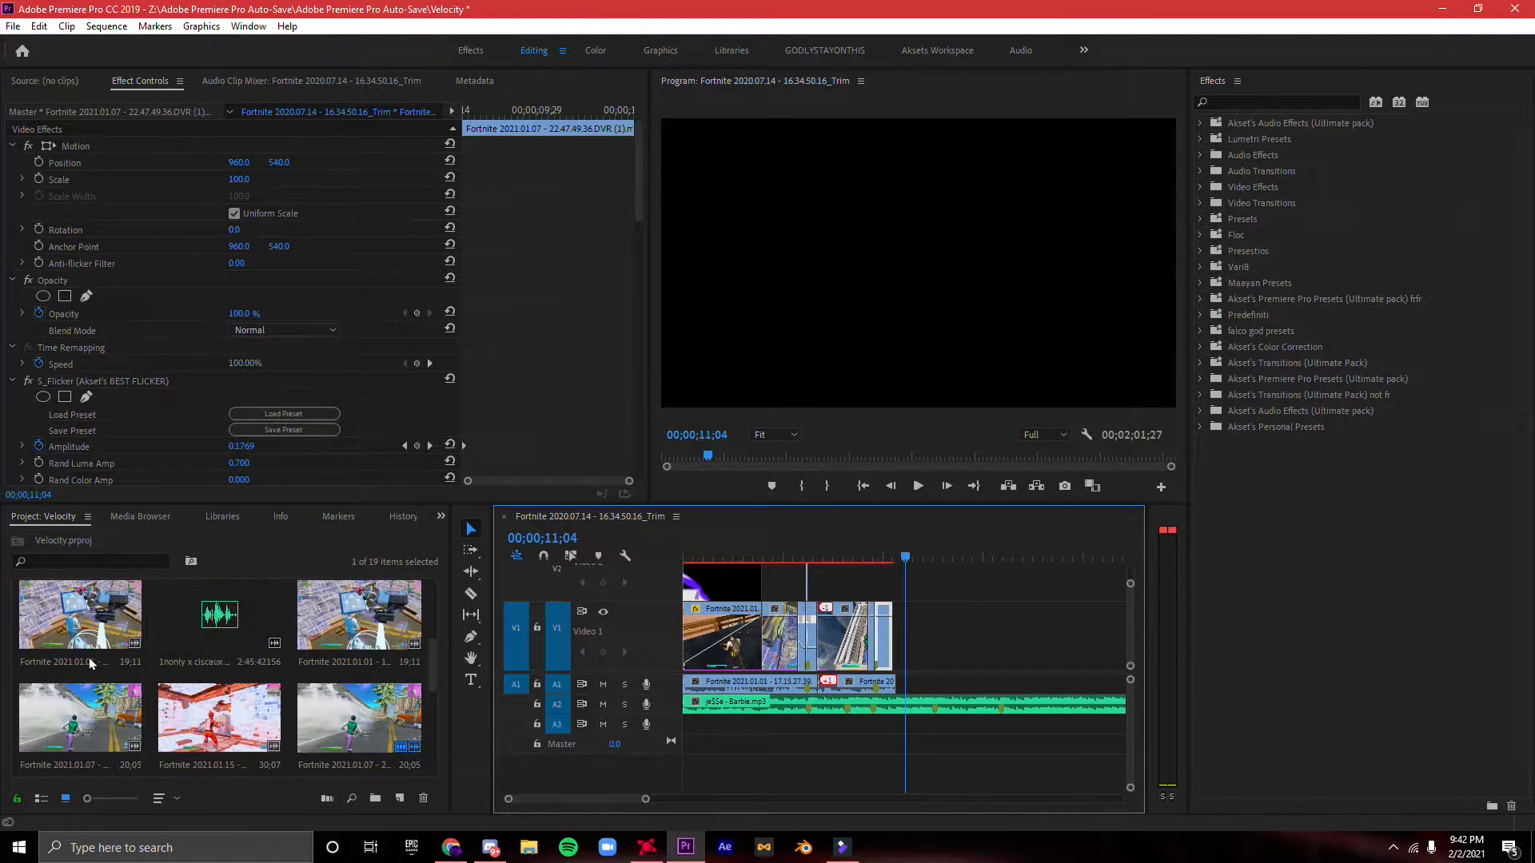
{"action": "scroll", "coordinate": [160, 719], "scroll_direction": "down", "scroll_amount": 5}
{"action": "double_click", "coordinate": [302, 751]}
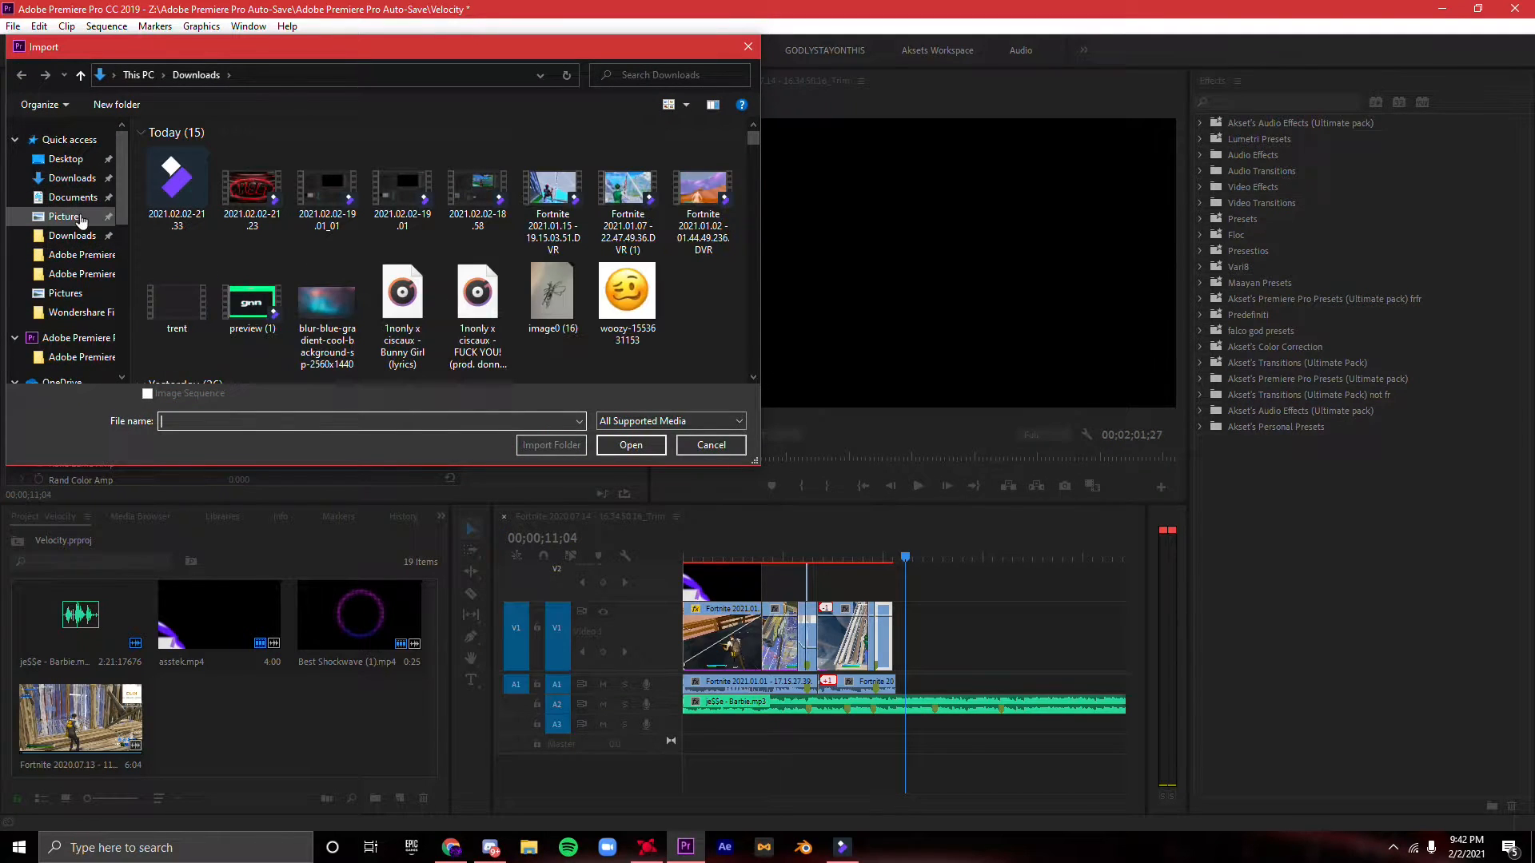
{"action": "scroll", "coordinate": [366, 272], "scroll_direction": "down", "scroll_amount": 4}
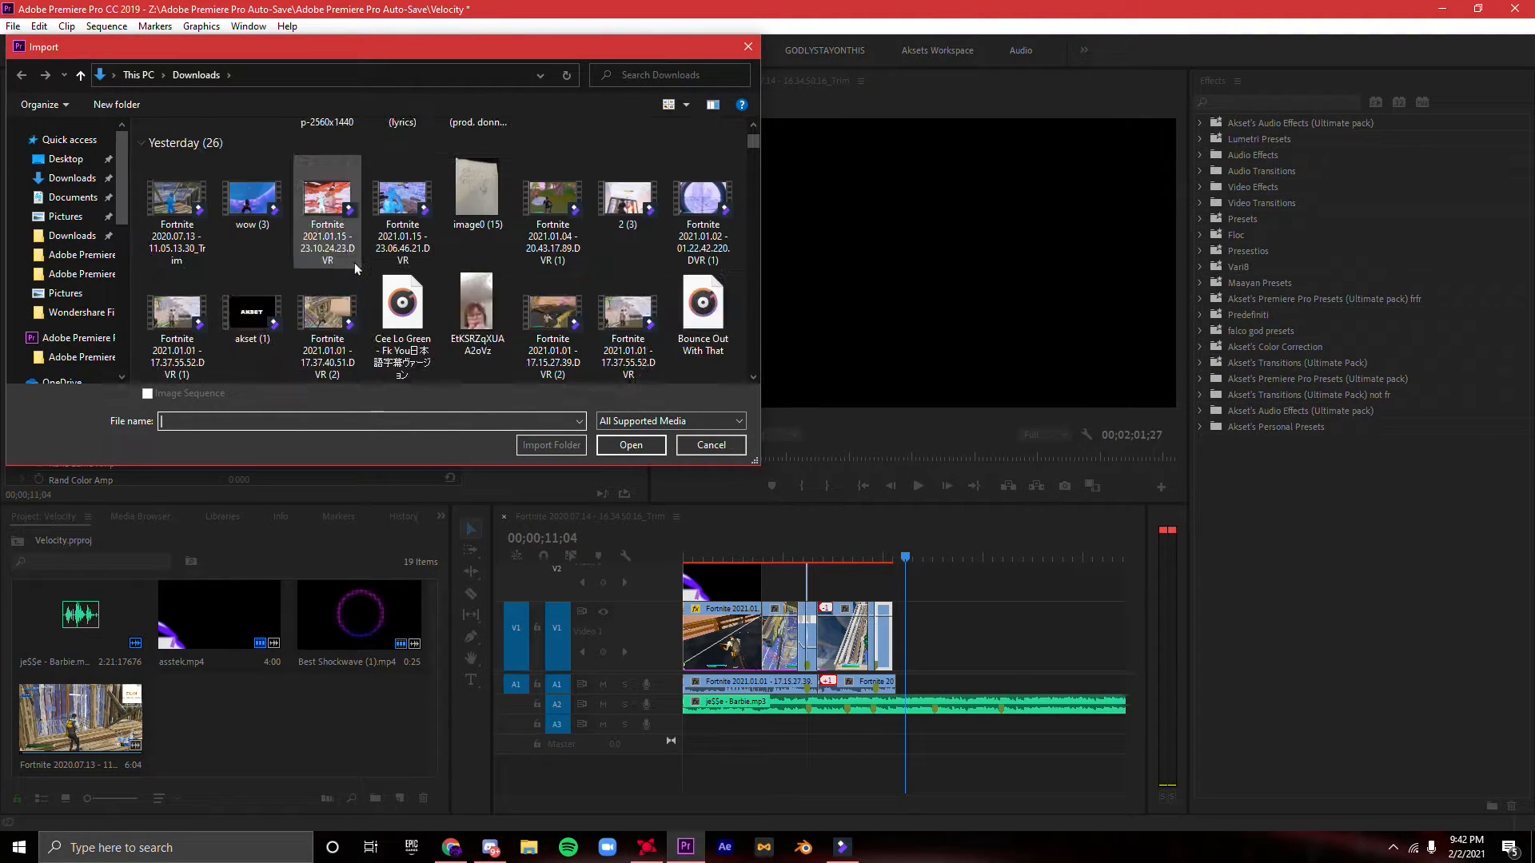
{"action": "scroll", "coordinate": [419, 278], "scroll_direction": "up", "scroll_amount": 1}
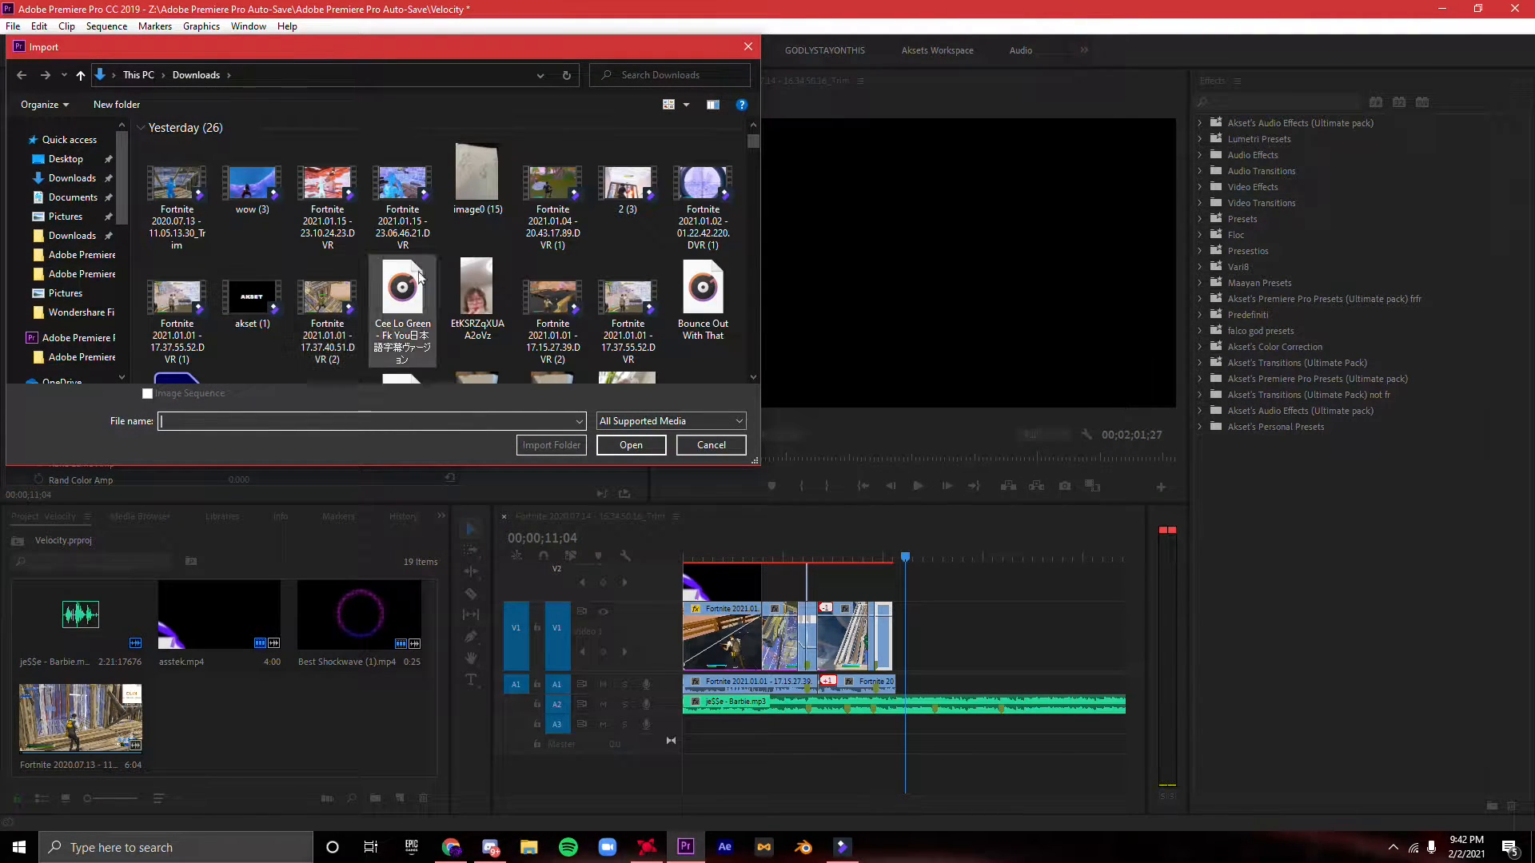
- Try to import the clip Fortnite 2021.01.01 - 17.15.27.39.DVR (2) from Downloads
{"action": "left_click", "coordinate": [568, 329]}
{"action": "left_click", "coordinate": [630, 427]}
{"action": "left_click", "coordinate": [622, 448]}
{"action": "left_click", "coordinate": [621, 448]}
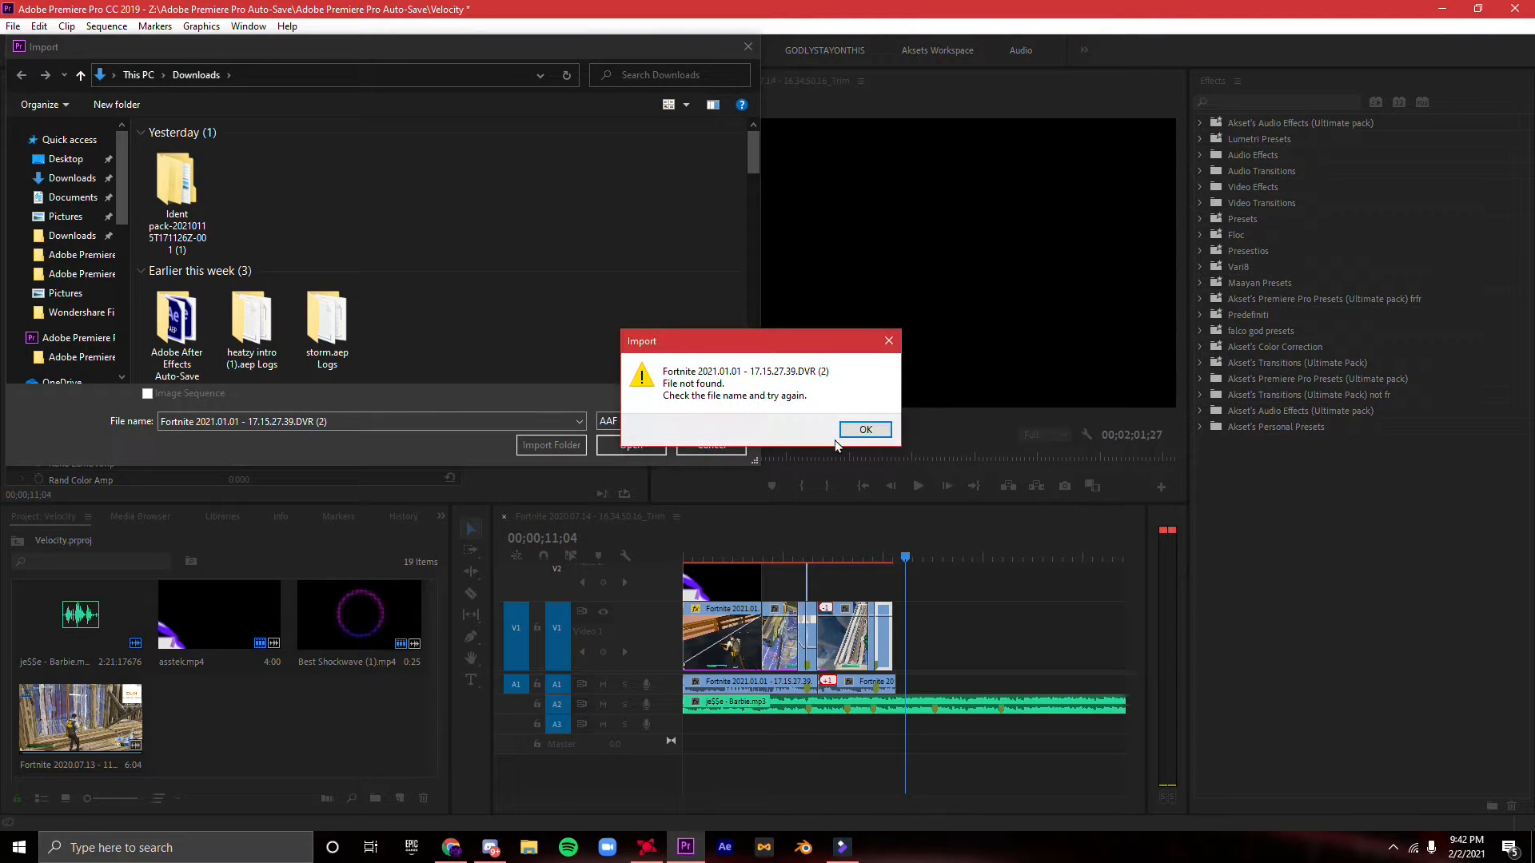
{"action": "key", "text": "Return"}
- Set the import dialog's file type filter to All Supported Media for the Downloads folder
{"action": "left_click", "coordinate": [66, 158]}
{"action": "left_click", "coordinate": [72, 177]}
{"action": "scroll", "coordinate": [491, 229], "scroll_direction": "down", "scroll_amount": 10}
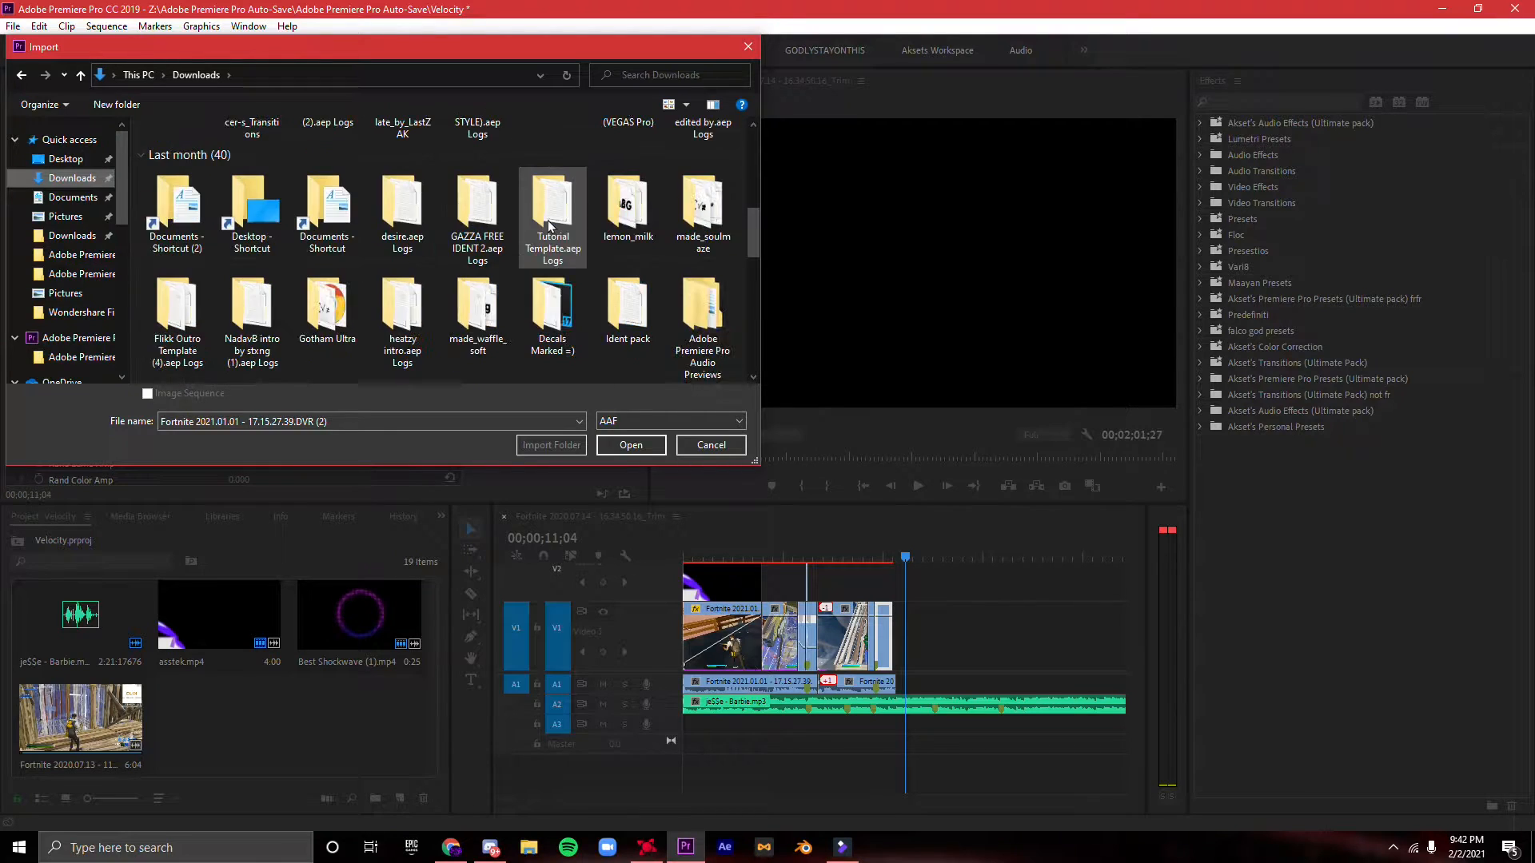
{"action": "left_click", "coordinate": [69, 176]}
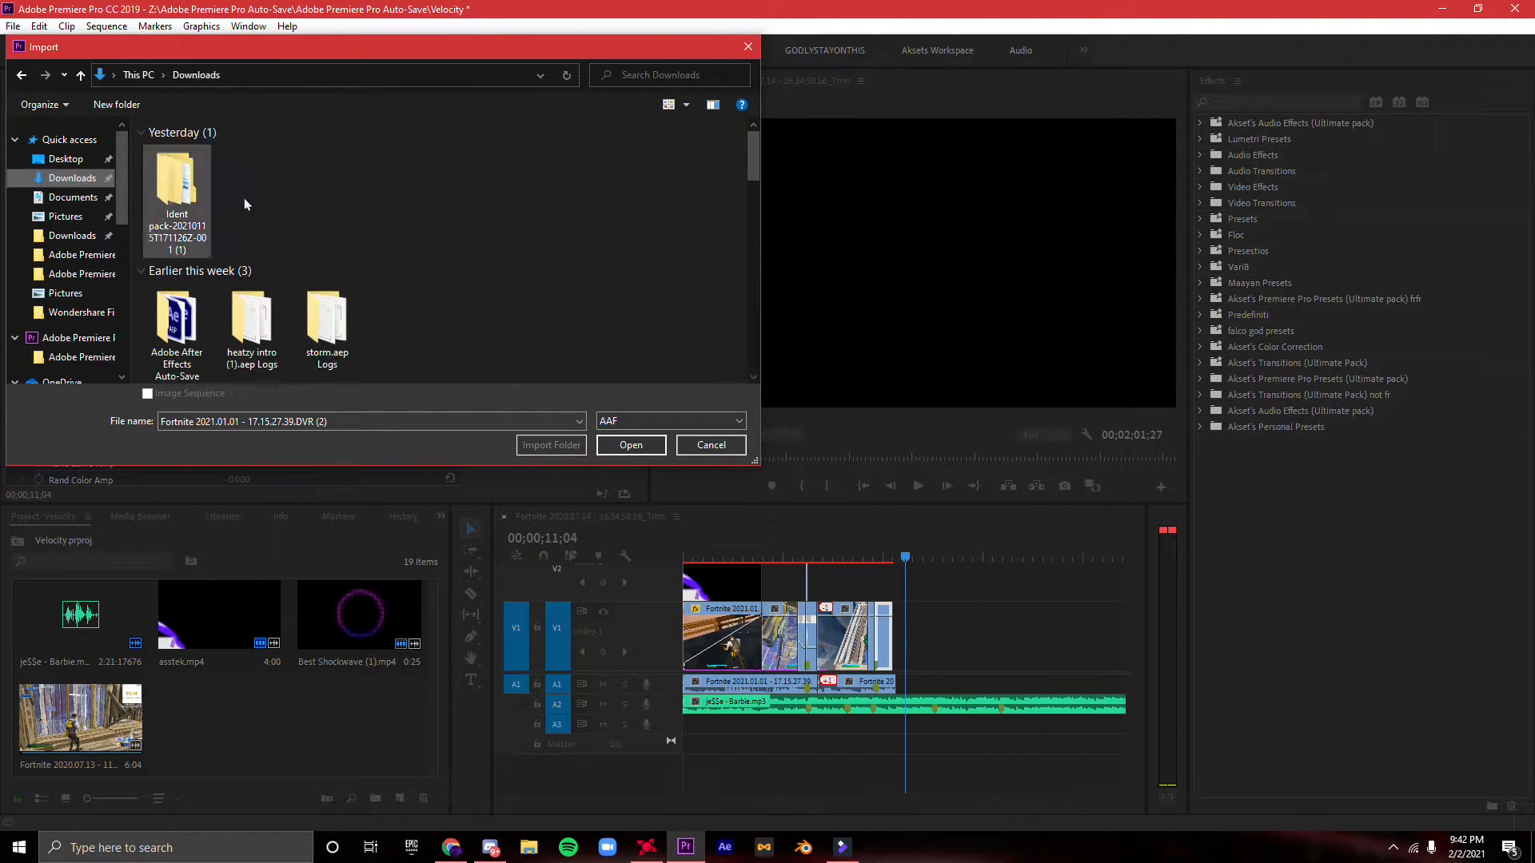
{"action": "left_click", "coordinate": [670, 421]}
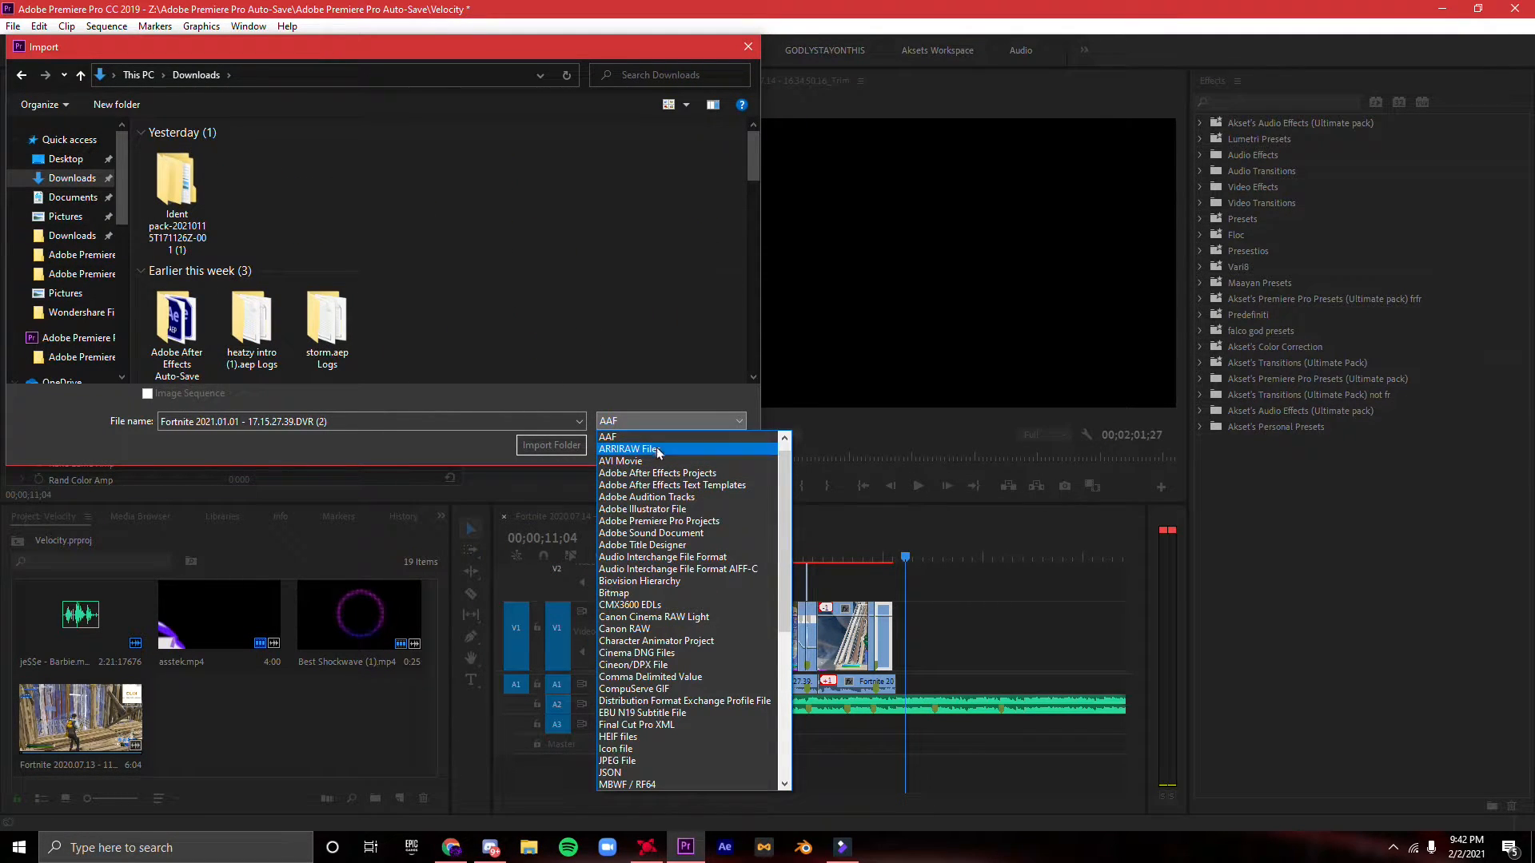
{"action": "scroll", "coordinate": [653, 480], "scroll_direction": "down", "scroll_amount": 8}
{"action": "scroll", "coordinate": [654, 488], "scroll_direction": "up", "scroll_amount": 9}
{"action": "left_click", "coordinate": [58, 182]}
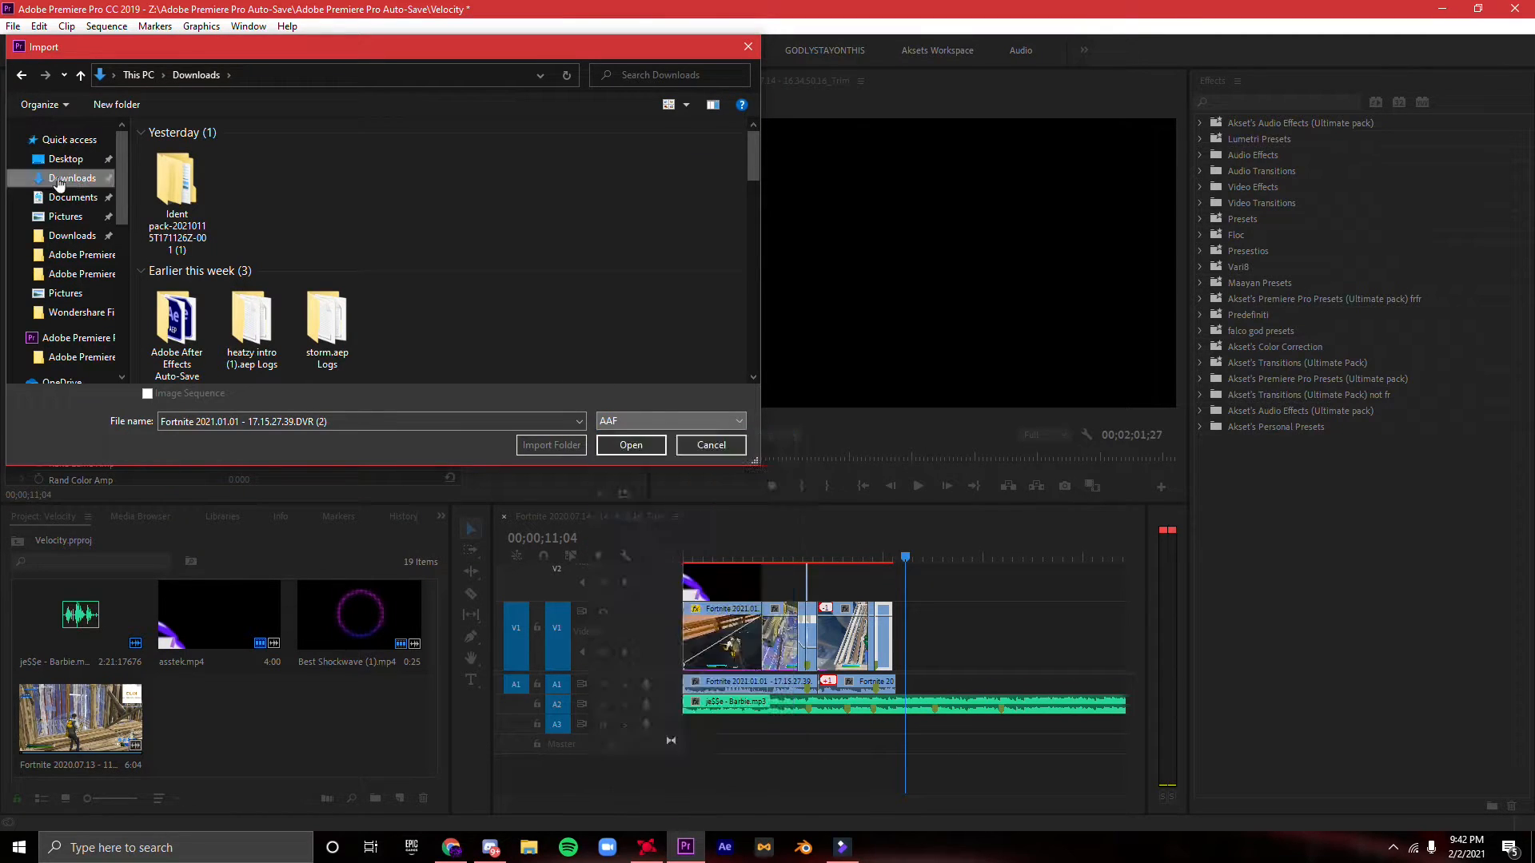
{"action": "left_click", "coordinate": [626, 422]}
{"action": "scroll", "coordinate": [663, 447], "scroll_direction": "up", "scroll_amount": 1}
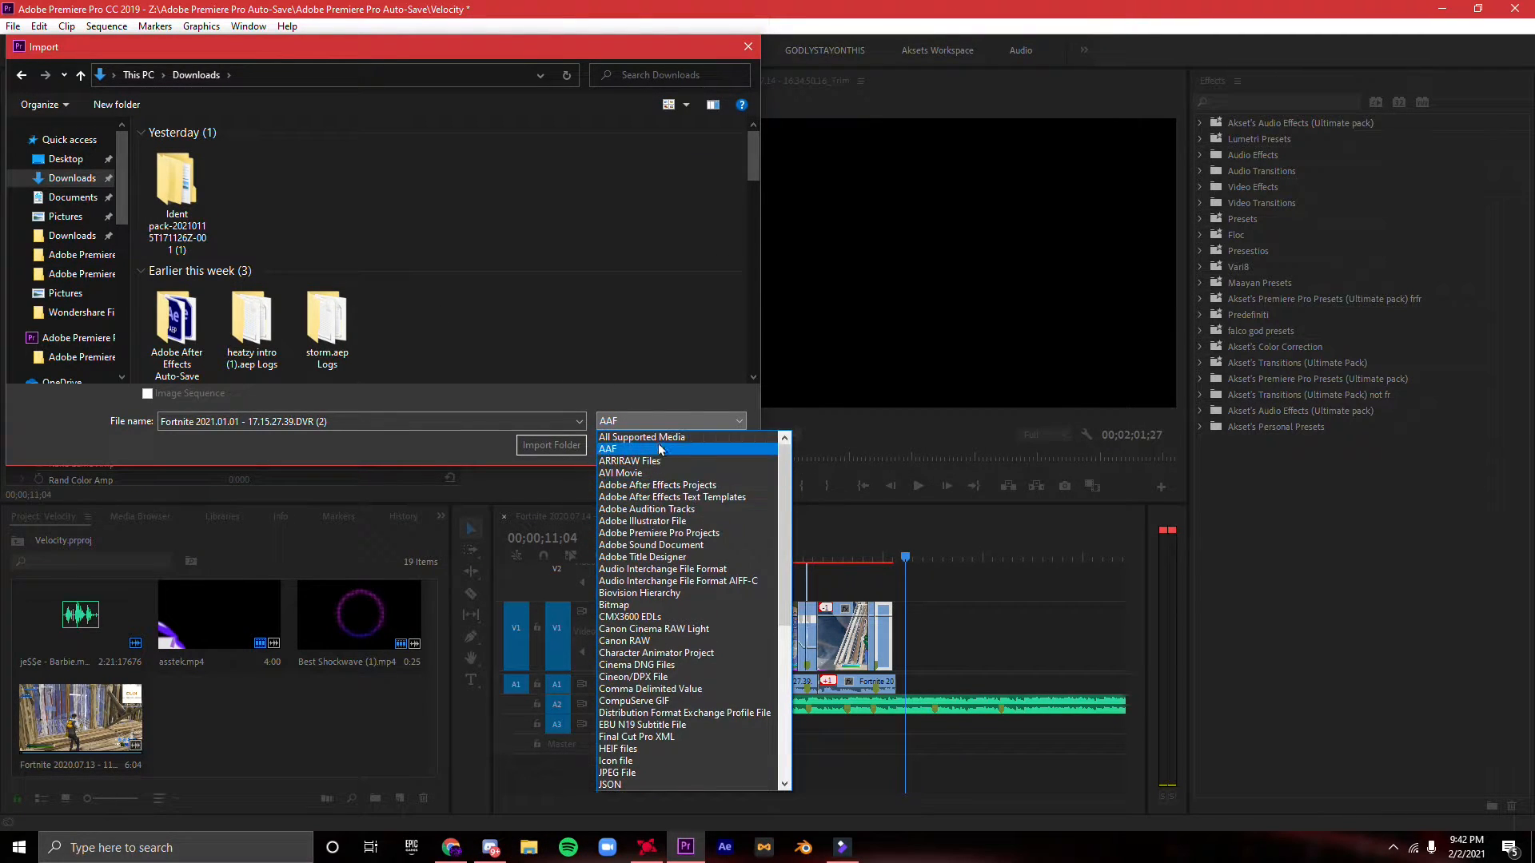
{"action": "left_click", "coordinate": [663, 440]}
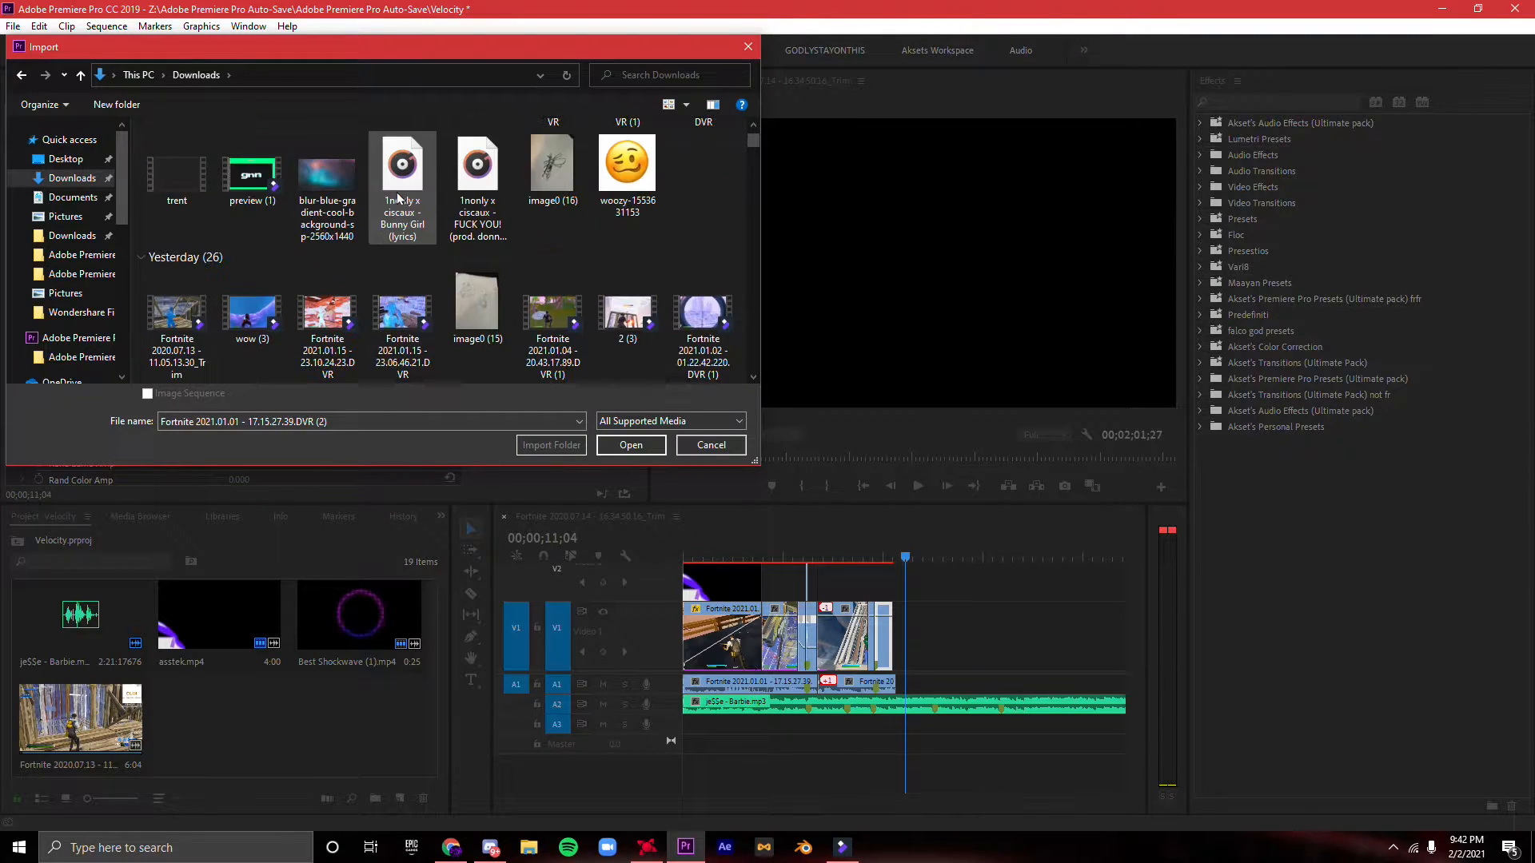
- Import Fortnite 2021.01.01 - 17.37.40.51.DVR (2) and place it on V1 and A1 after the flicker segment, at 00;00;11;04
{"action": "scroll", "coordinate": [396, 196], "scroll_direction": "down", "scroll_amount": 1}
{"action": "left_click", "coordinate": [345, 226]}
{"action": "left_click", "coordinate": [639, 448]}
{"action": "left_click_drag", "start_coordinate": [286, 745], "coordinate": [906, 671]}
- Trim the new clip's video and audio starts to shortly before the close fight near 00;00;24;14, and play it back
{"action": "key", "text": "space"}
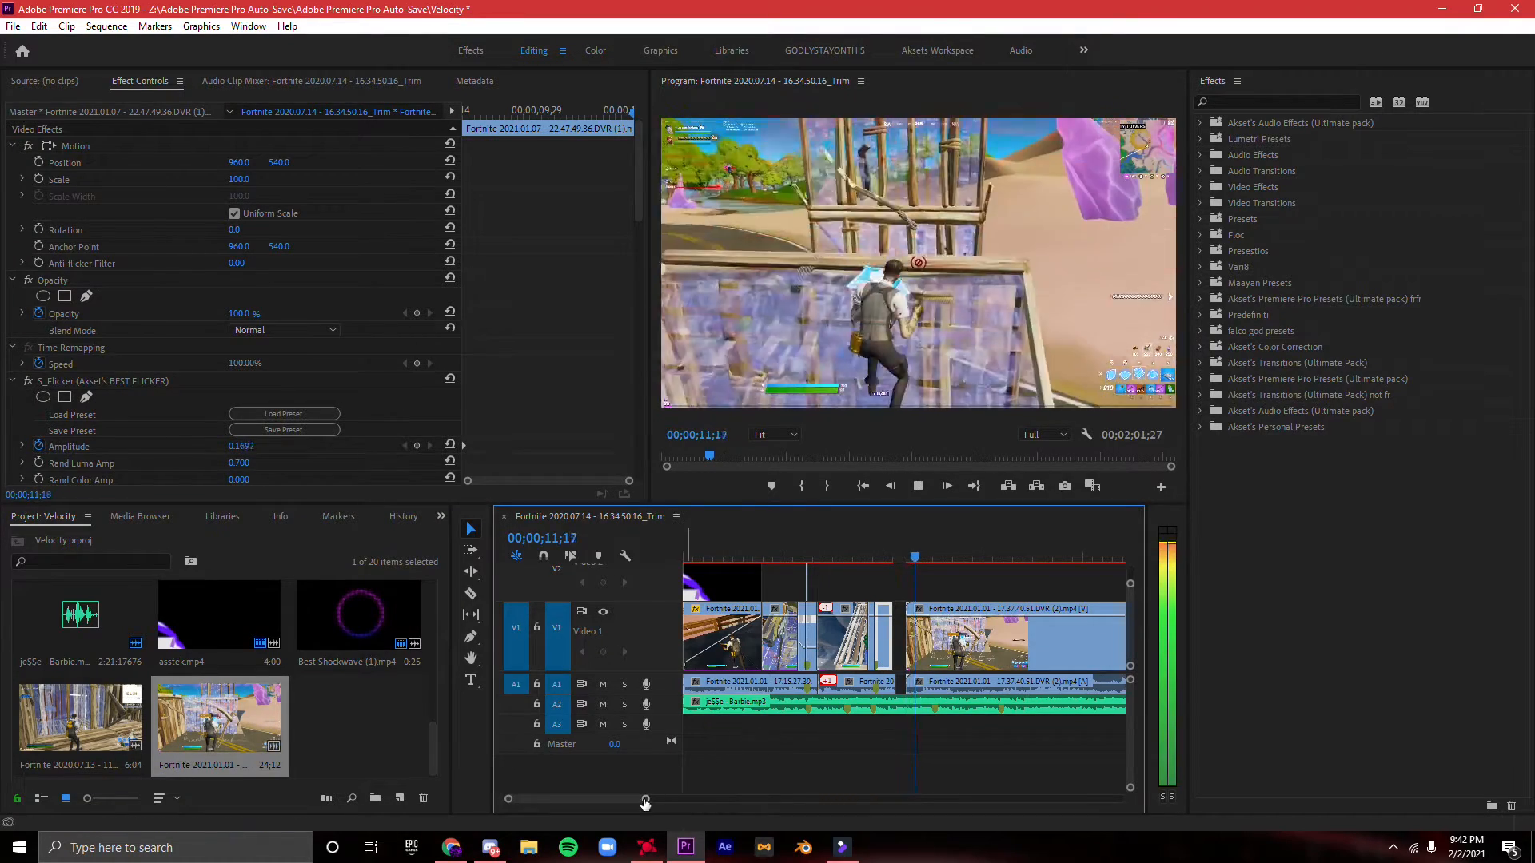
{"action": "left_click_drag", "start_coordinate": [646, 800], "coordinate": [695, 799]}
{"action": "left_click_drag", "start_coordinate": [920, 556], "coordinate": [910, 627]}
{"action": "left_click", "coordinate": [966, 651]}
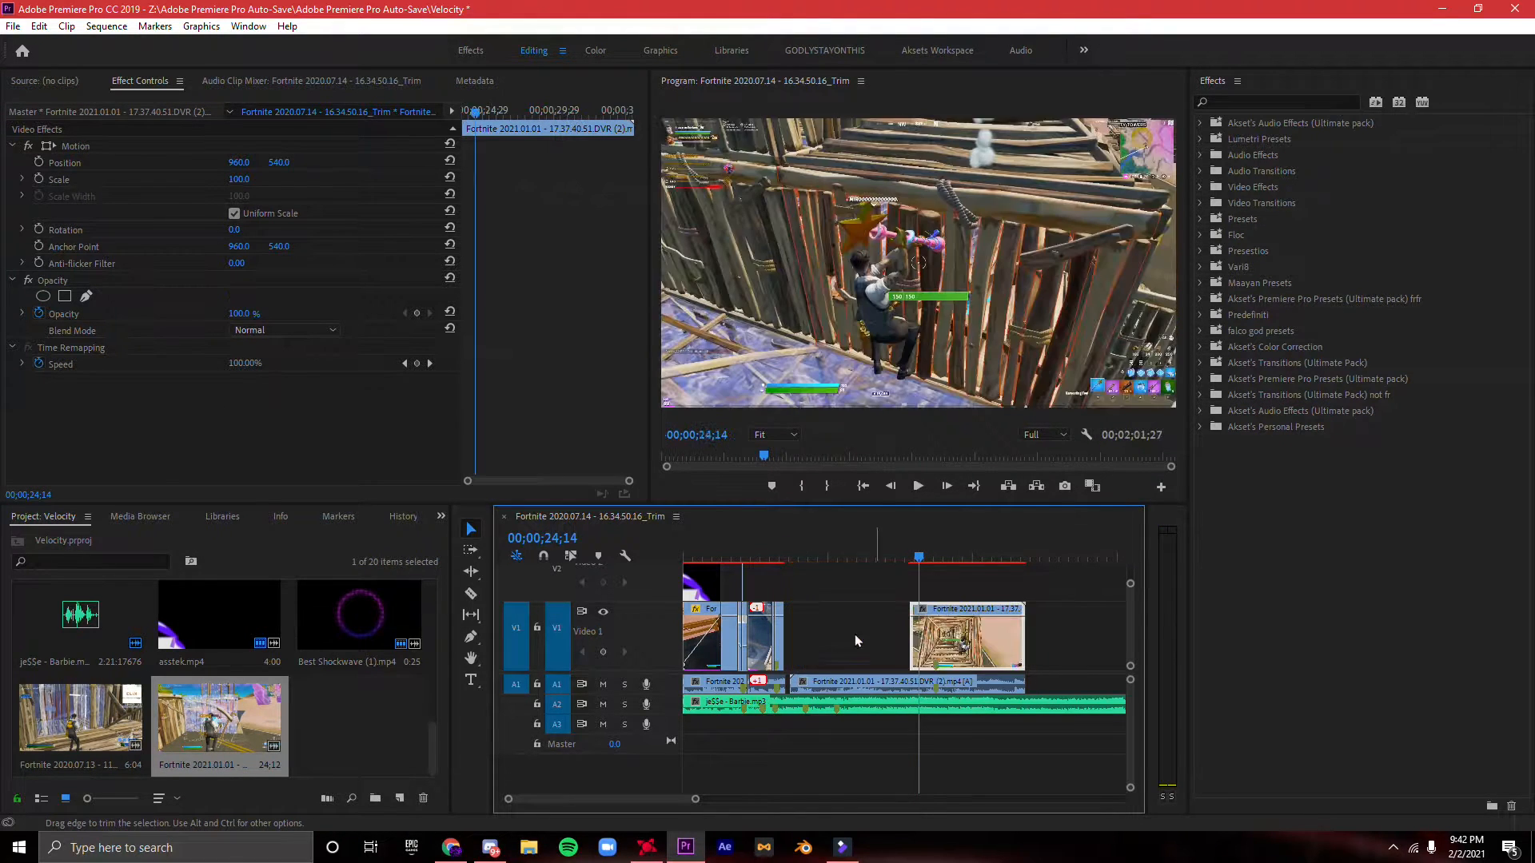
{"action": "left_click", "coordinate": [798, 686]}
{"action": "left_click_drag", "start_coordinate": [798, 681], "coordinate": [910, 683]}
{"action": "left_click", "coordinate": [950, 635]}
{"action": "key", "text": "space"}
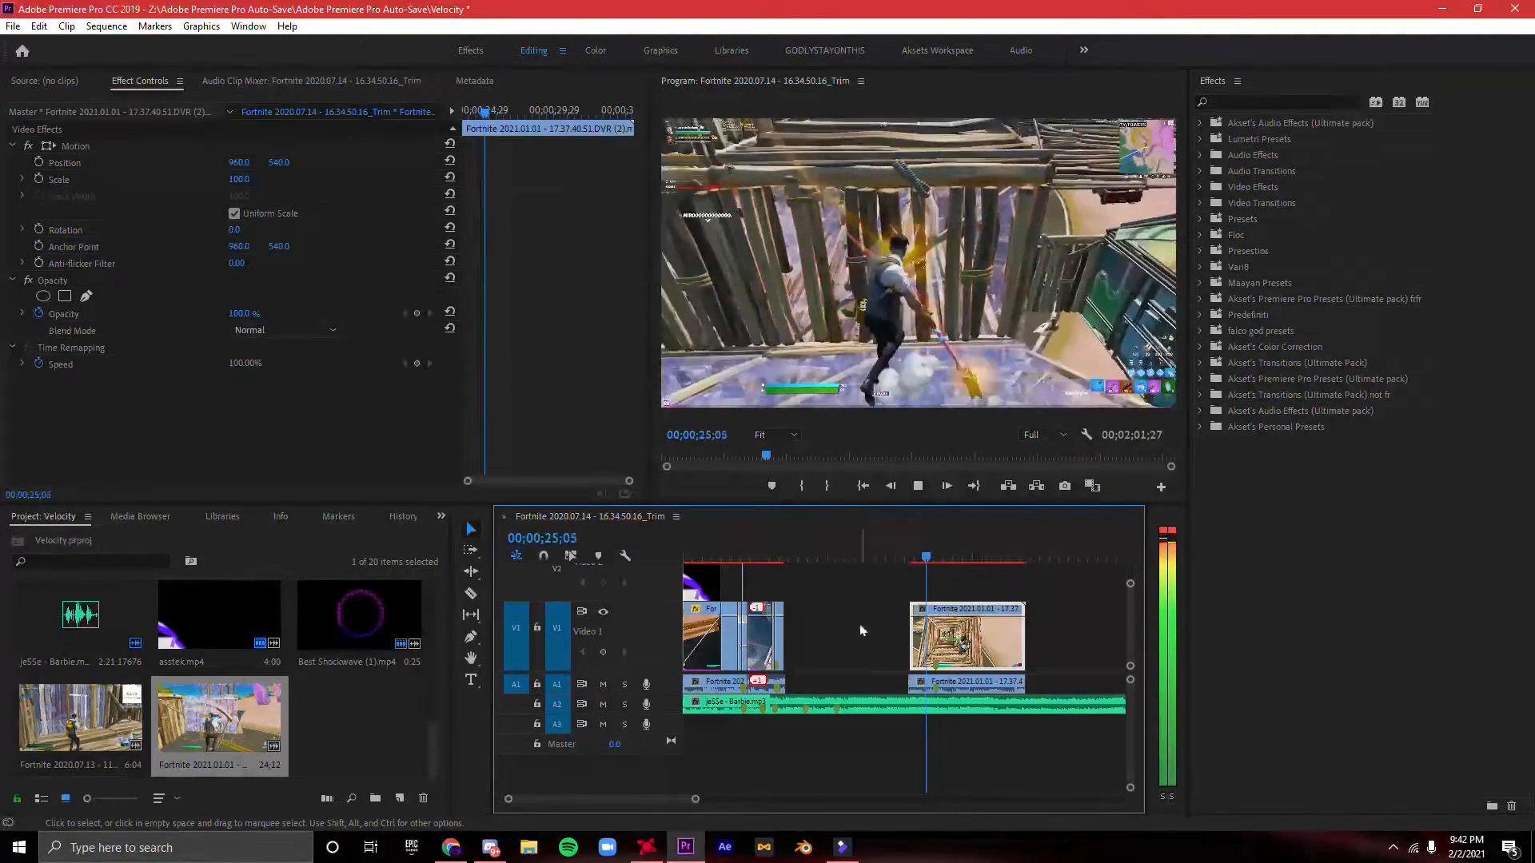
{"action": "key", "text": "space"}
- Move the trimmed clip's audio and video earlier, butting the video against the end of the flicker segment
{"action": "left_click_drag", "start_coordinate": [985, 690], "coordinate": [857, 686]}
{"action": "left_click_drag", "start_coordinate": [983, 651], "coordinate": [862, 649]}
{"action": "left_click_drag", "start_coordinate": [893, 561], "coordinate": [794, 567]}
{"action": "left_click_drag", "start_coordinate": [695, 800], "coordinate": [651, 798]}
{"action": "left_click_drag", "start_coordinate": [850, 686], "coordinate": [968, 692]}
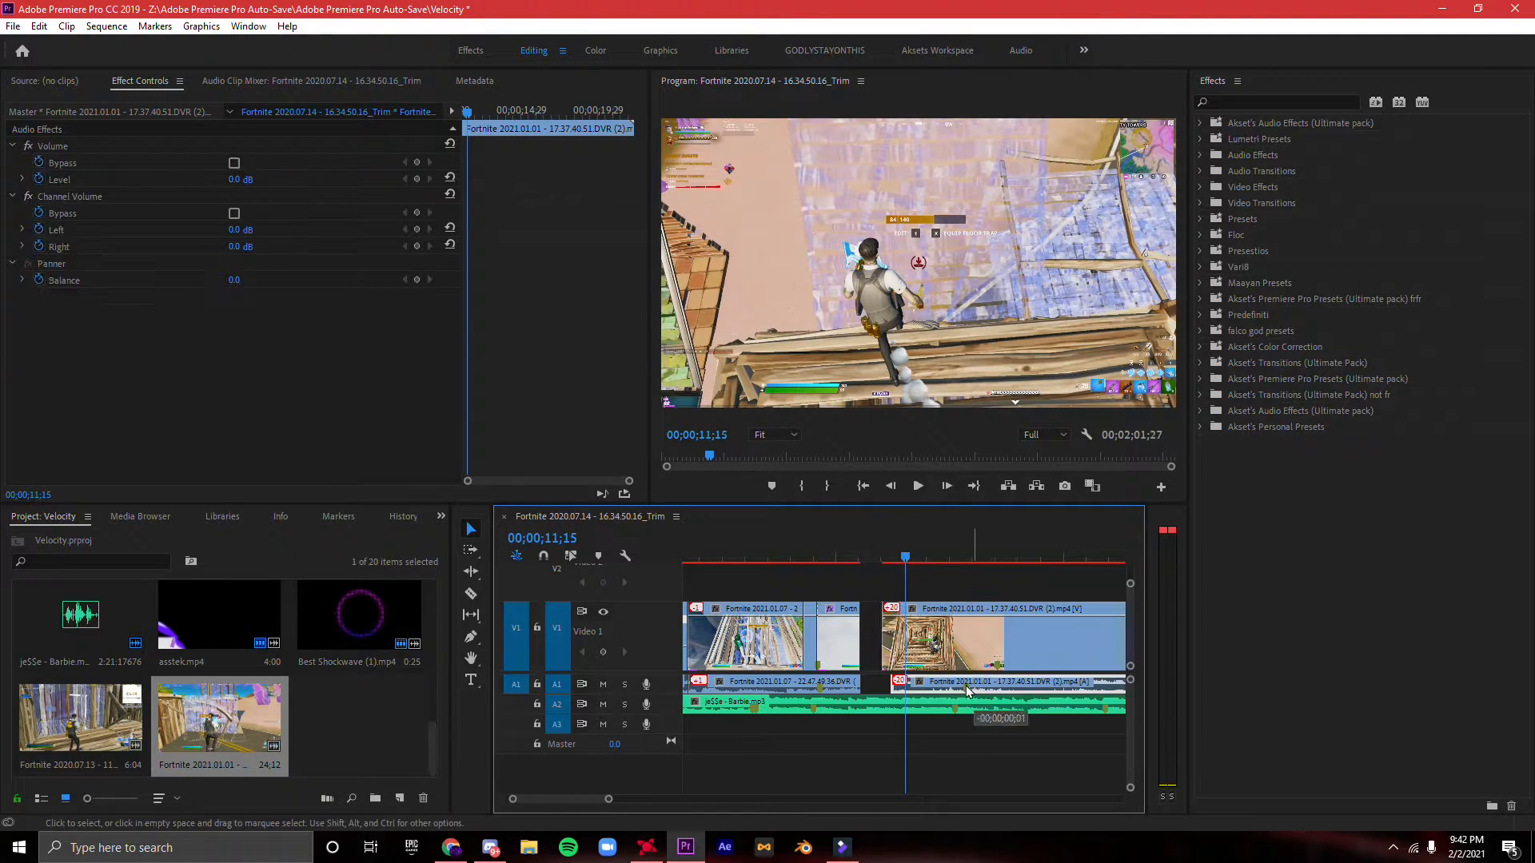
{"action": "left_click", "coordinate": [1003, 667]}
{"action": "left_click_drag", "start_coordinate": [878, 658], "coordinate": [861, 658]}
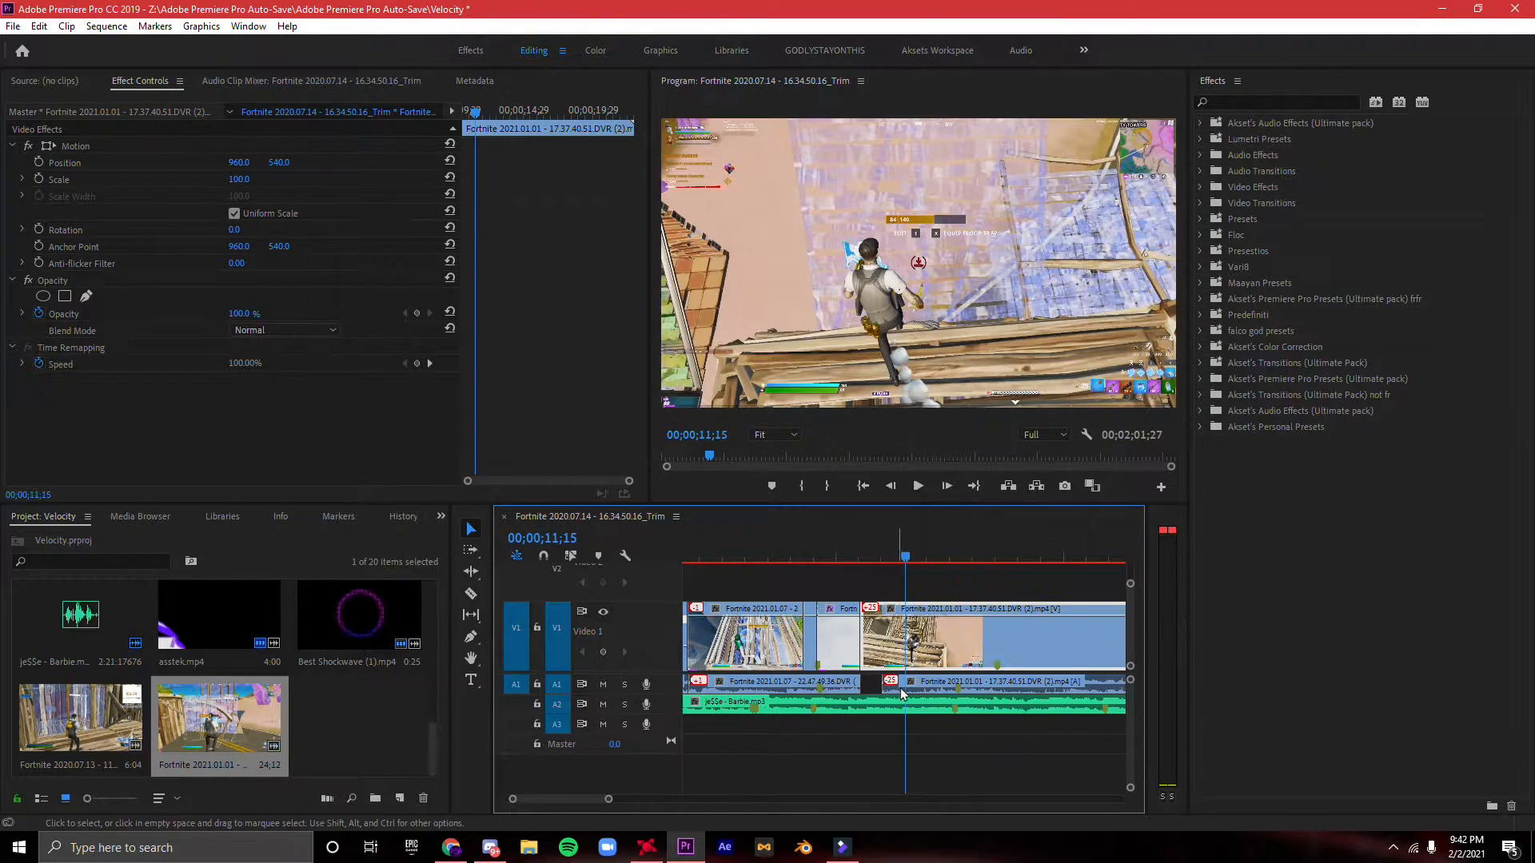
- Find the hit in the new clip around 00;00;12;19 and shift its video to sync with the music marker
{"action": "left_click_drag", "start_coordinate": [610, 802], "coordinate": [557, 796]}
{"action": "left_click_drag", "start_coordinate": [903, 561], "coordinate": [1035, 588]}
{"action": "left_click", "coordinate": [1059, 682]}
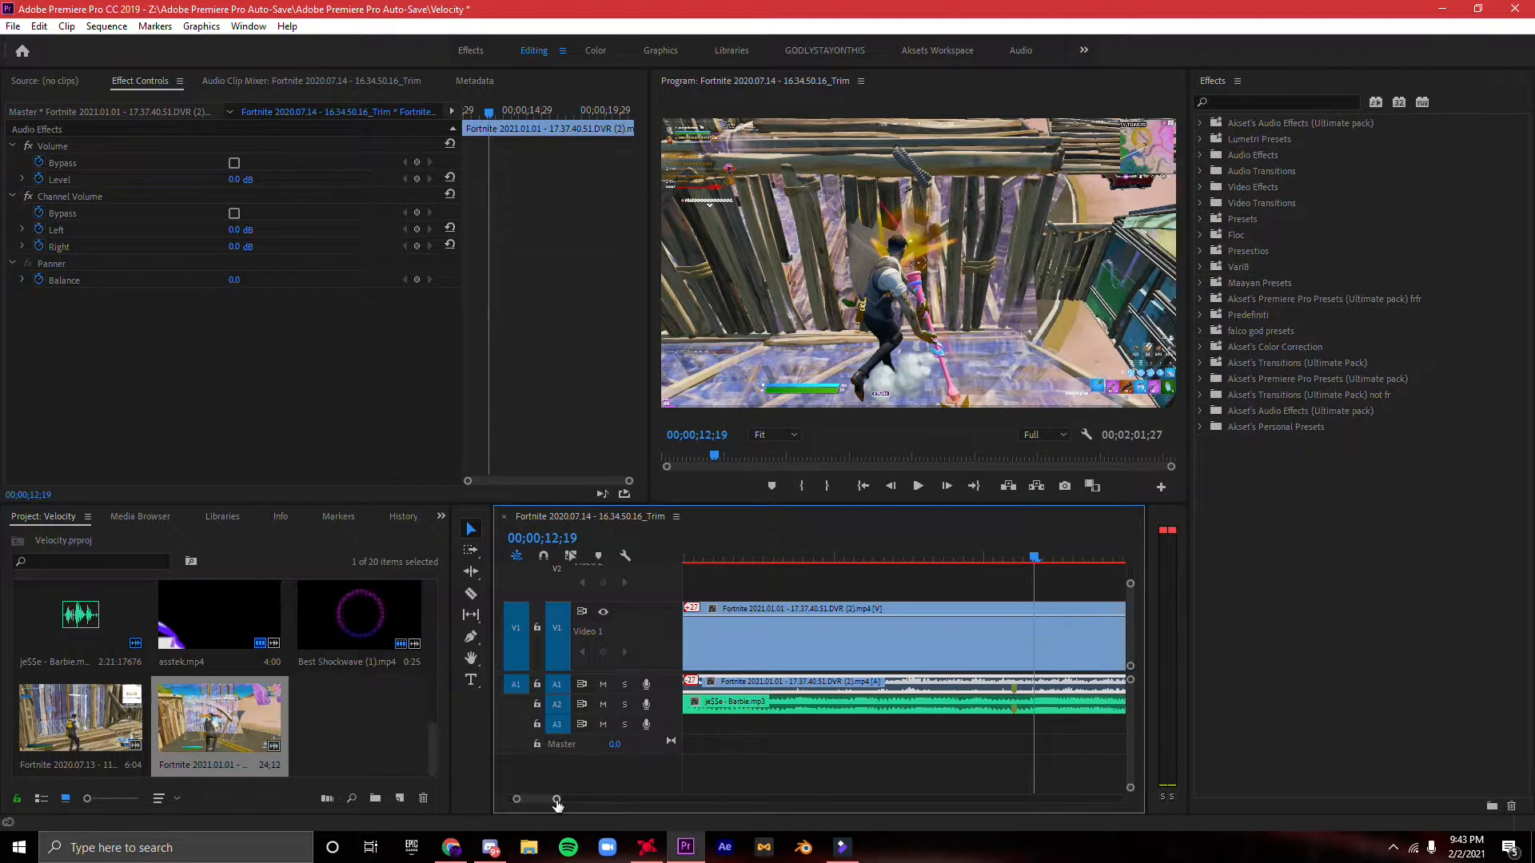
{"action": "left_click_drag", "start_coordinate": [557, 804], "coordinate": [606, 799]}
{"action": "left_click_drag", "start_coordinate": [844, 656], "coordinate": [925, 654]}
{"action": "left_click_drag", "start_coordinate": [1019, 655], "coordinate": [931, 653]}
- Bring the new clip's video and audio starts back against the end of the flicker segment, and play from the previous shot
{"action": "left_click_drag", "start_coordinate": [910, 558], "coordinate": [885, 560]}
{"action": "left_click_drag", "start_coordinate": [914, 656], "coordinate": [801, 654]}
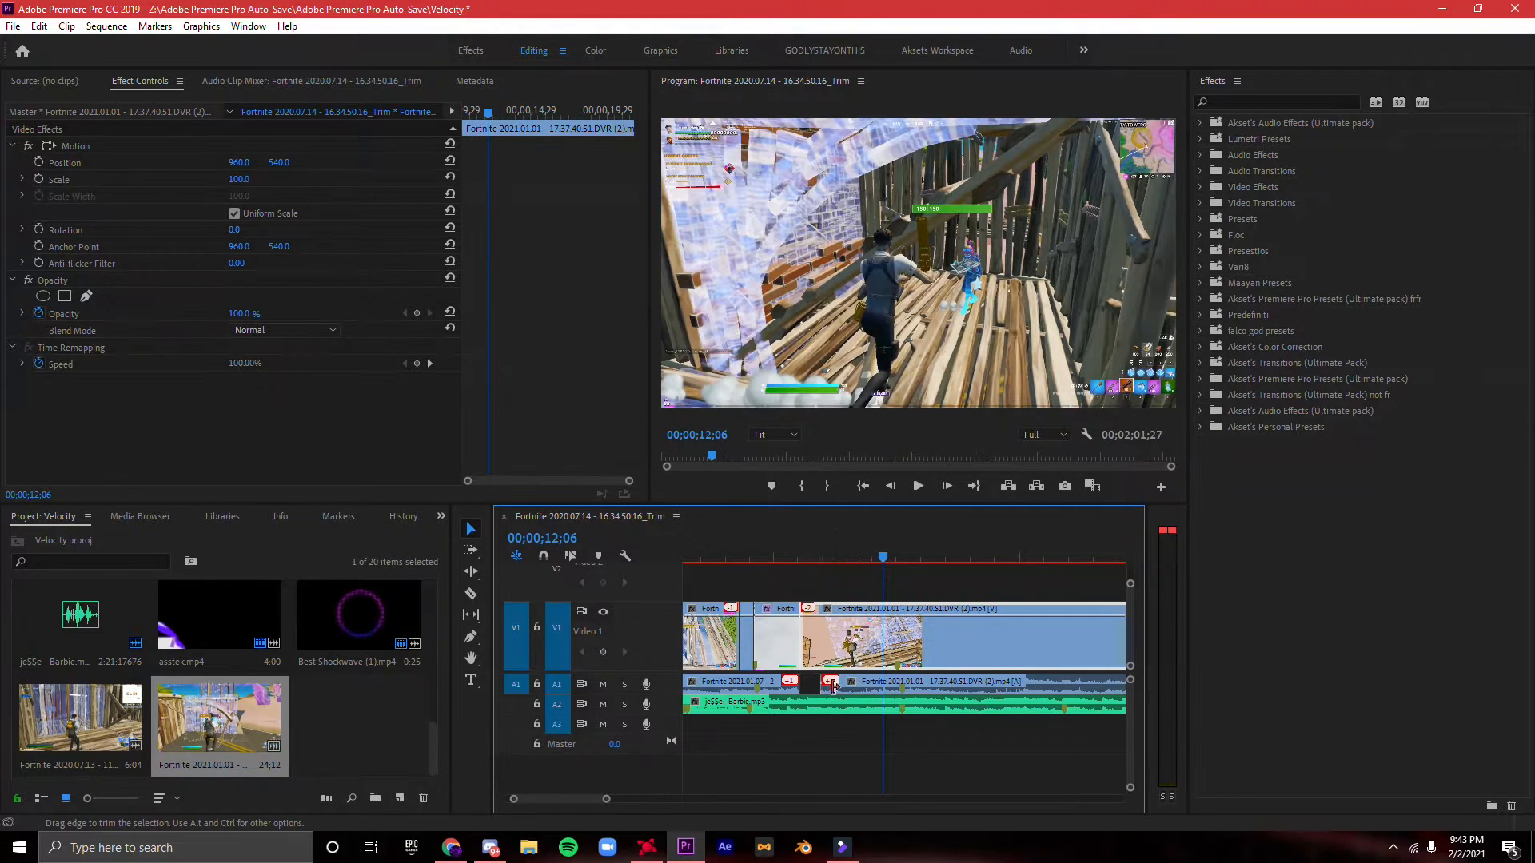
{"action": "left_click", "coordinate": [758, 558]}
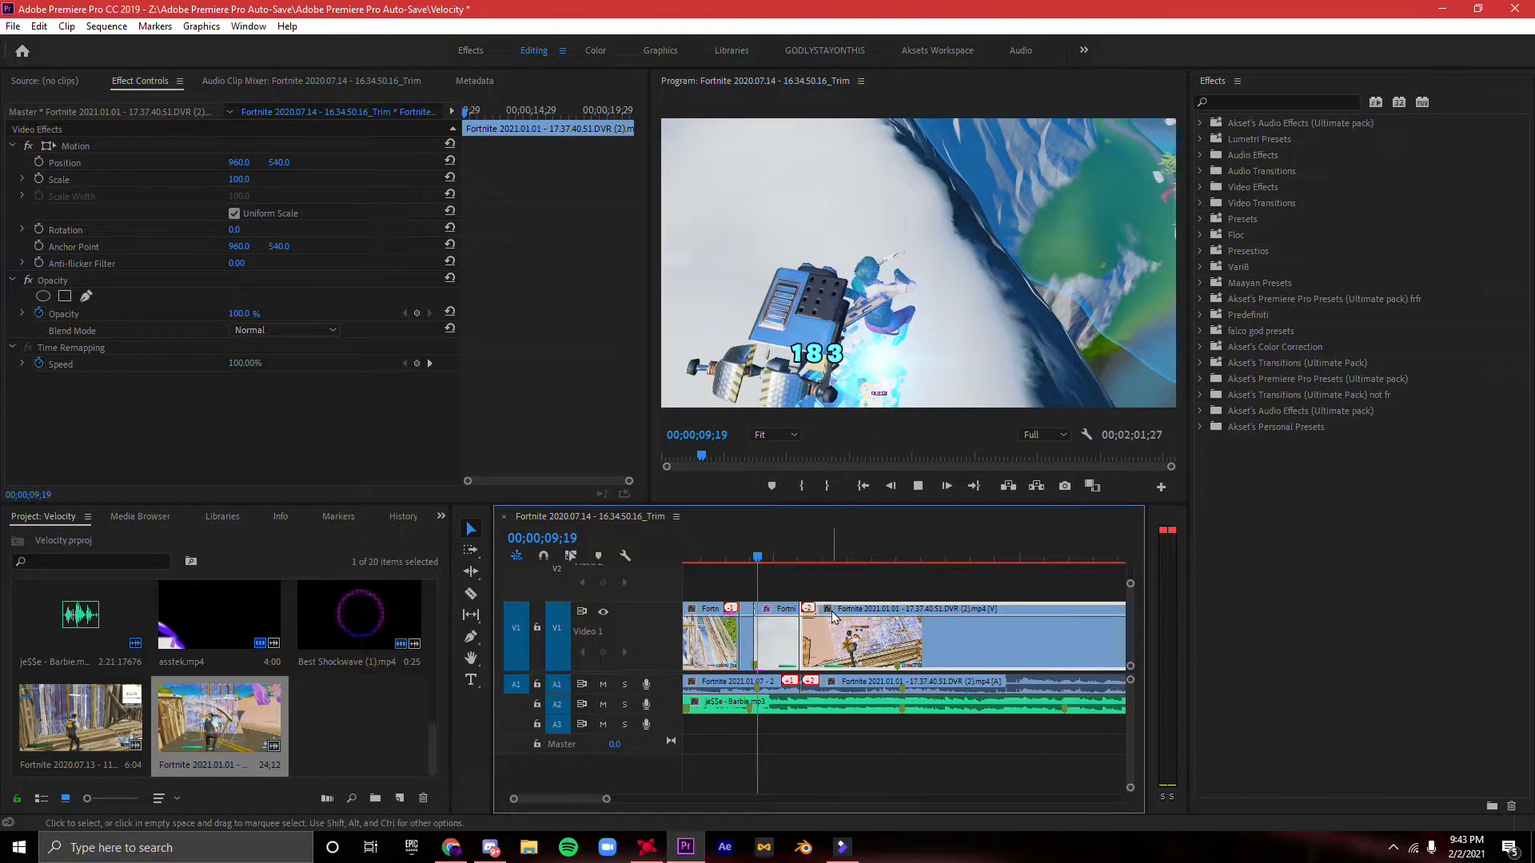
- Play the whole montage from its start to check how the third clip's shot lands on the music
{"action": "key", "text": "space"}
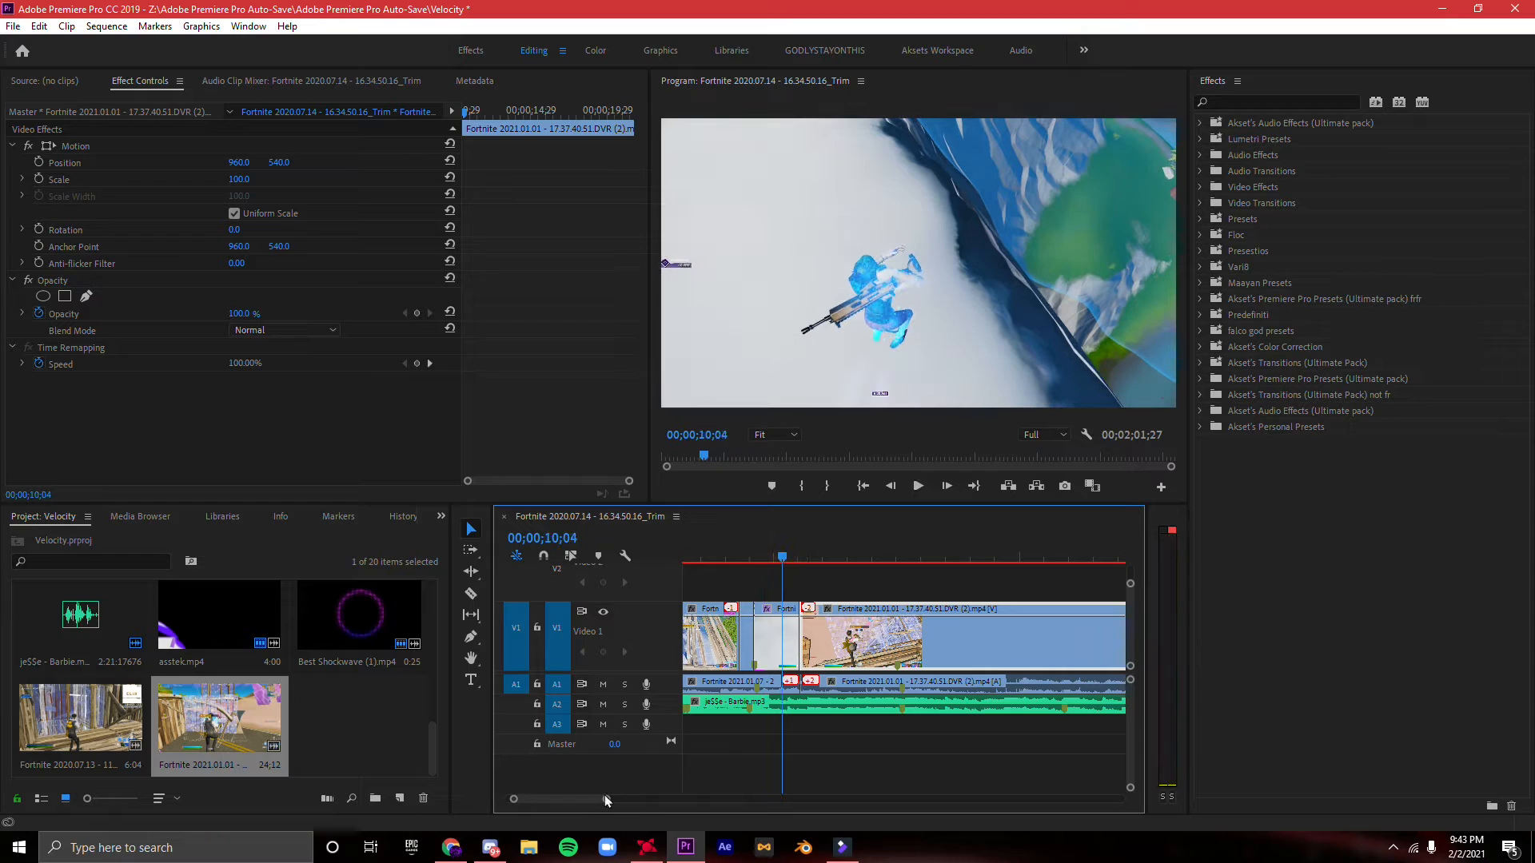
{"action": "left_click_drag", "start_coordinate": [607, 800], "coordinate": [717, 800]}
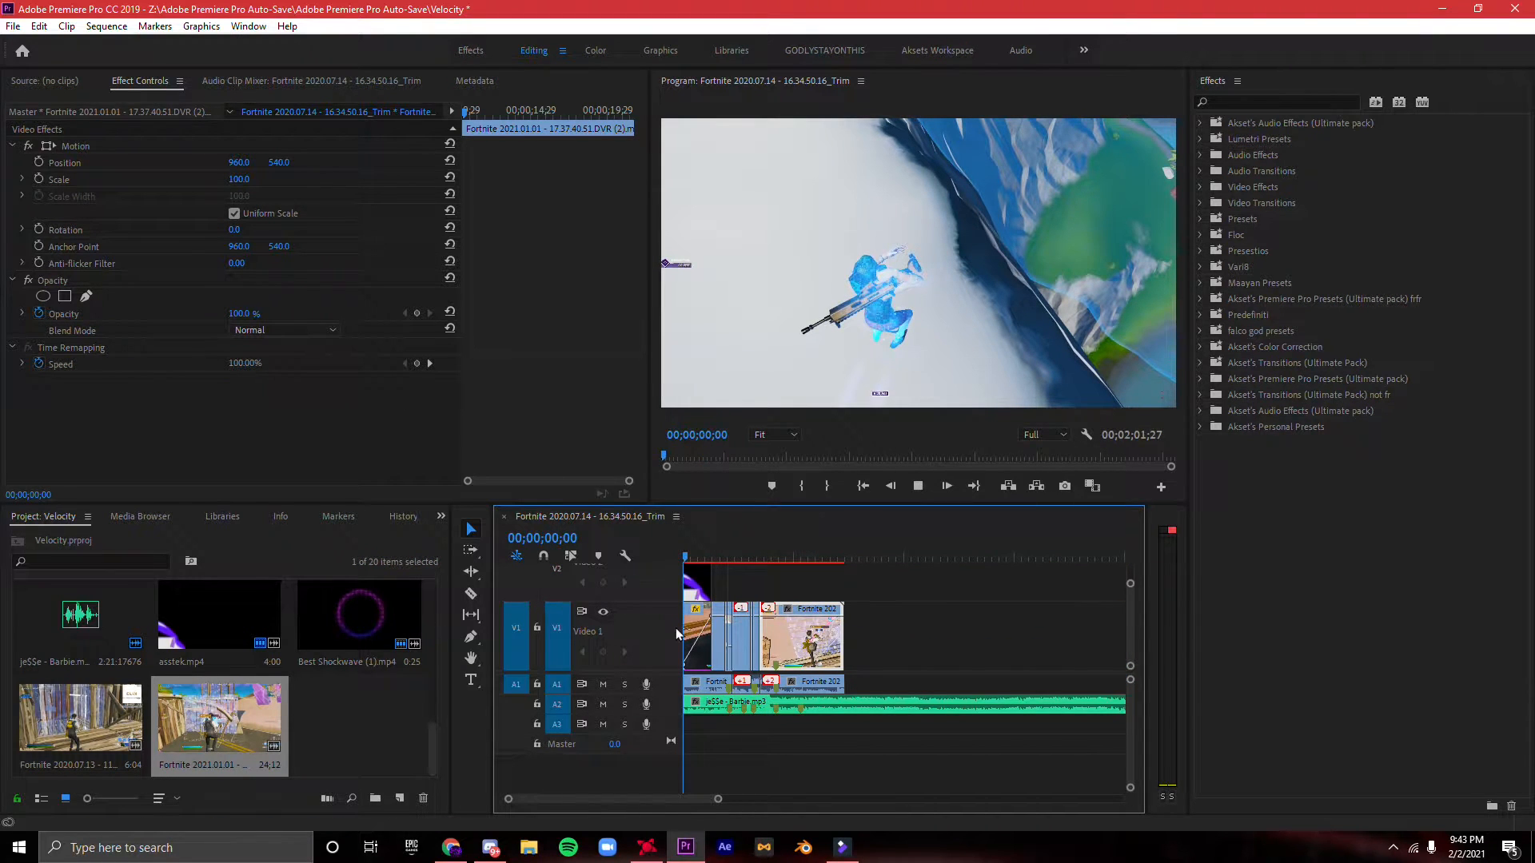
{"action": "key", "text": "space"}
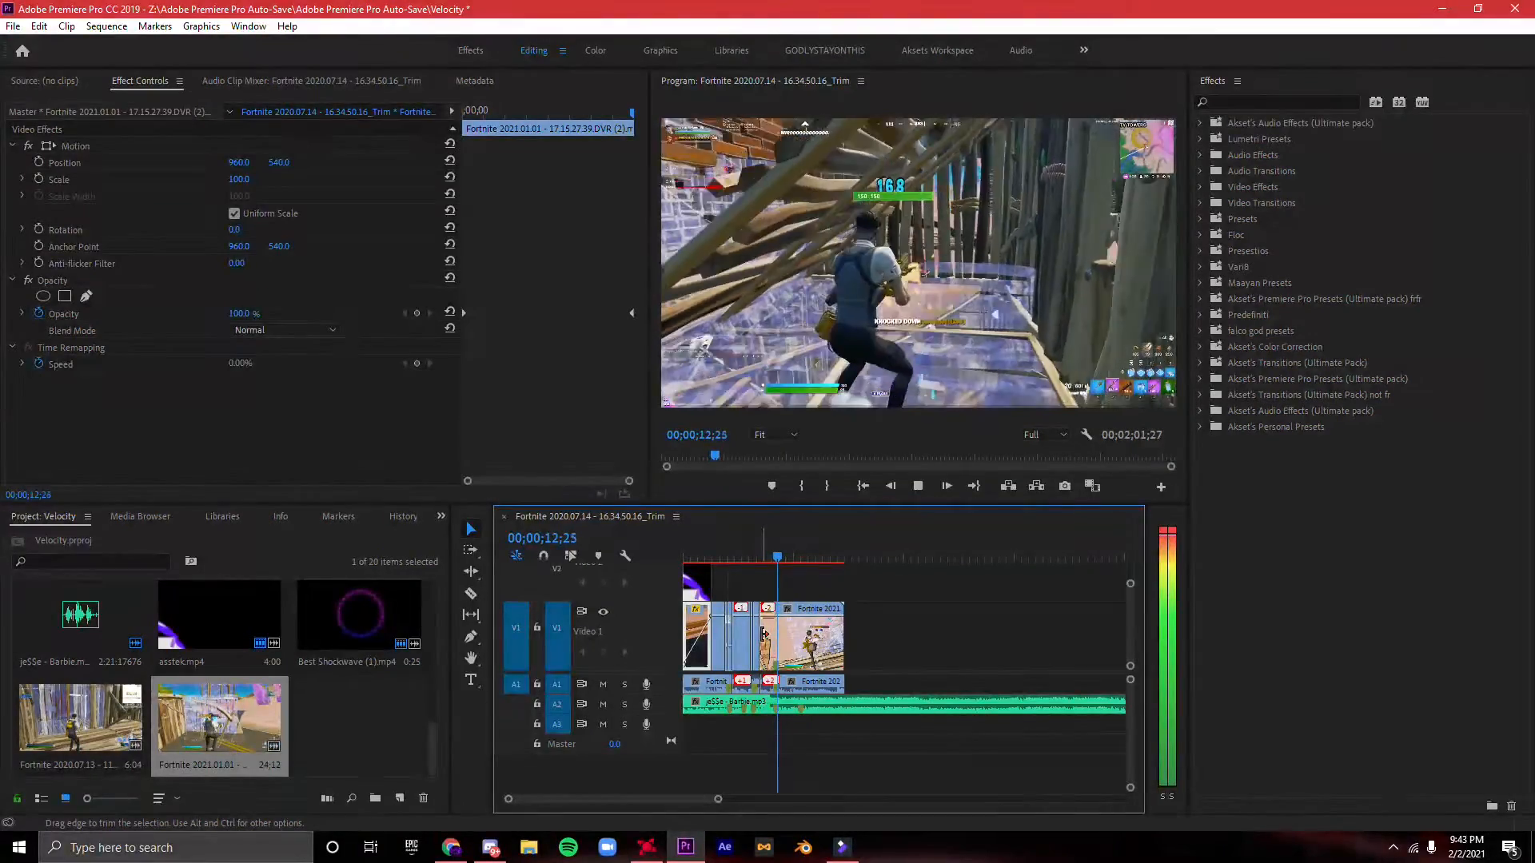
{"action": "key", "text": "space"}
- Shift the third clip's video later so its shot meets the music marker, and close the gap after the flicker segment
{"action": "left_click_drag", "start_coordinate": [795, 632], "coordinate": [793, 633]}
{"action": "left_click_drag", "start_coordinate": [718, 799], "coordinate": [674, 801]}
{"action": "left_click_drag", "start_coordinate": [909, 555], "coordinate": [876, 556]}
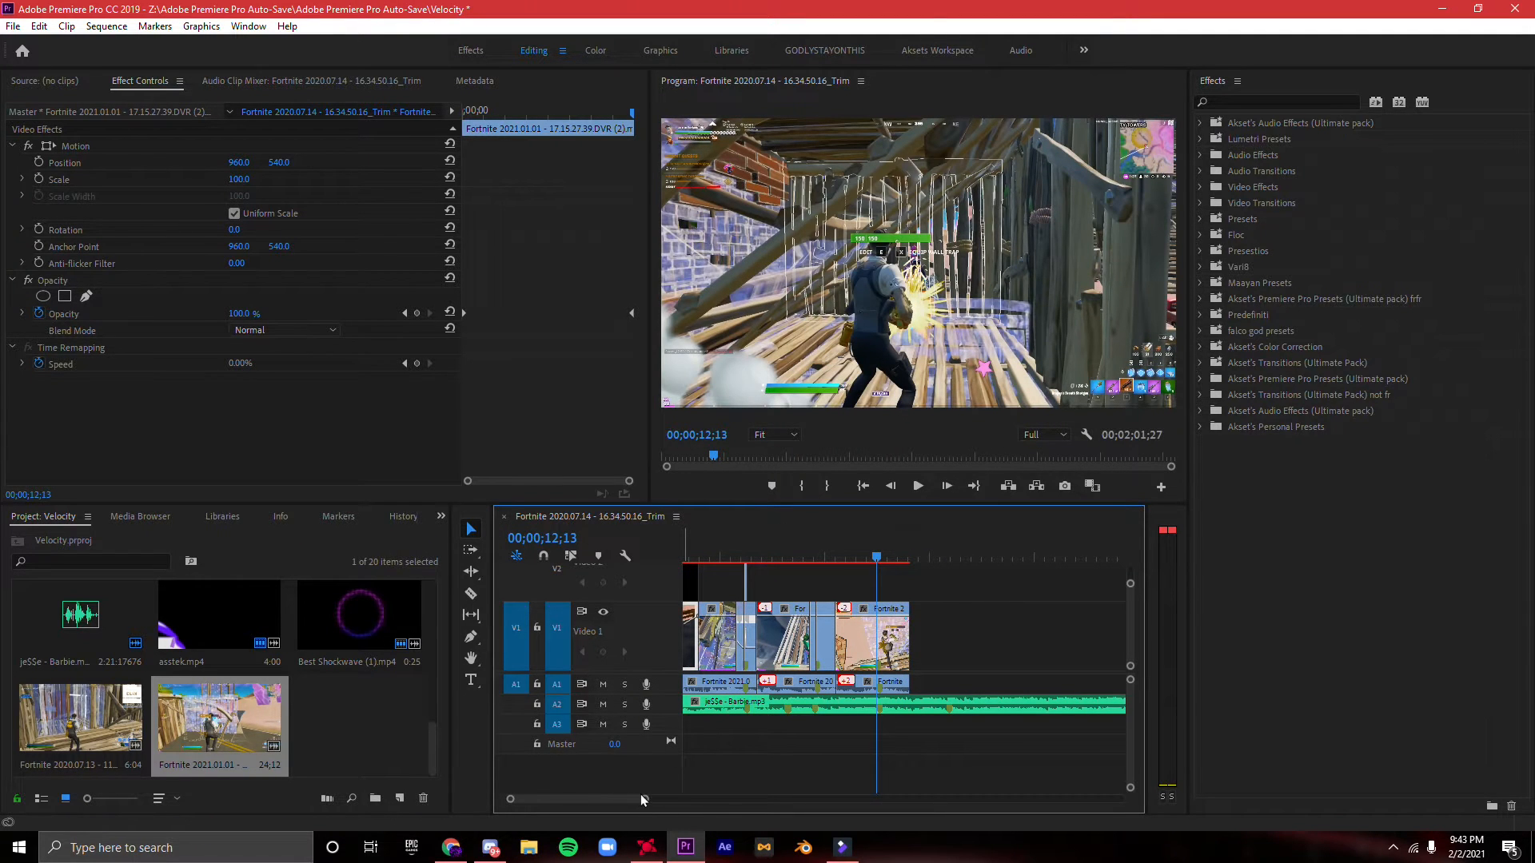
{"action": "left_click_drag", "start_coordinate": [640, 802], "coordinate": [554, 801]}
{"action": "left_click_drag", "start_coordinate": [921, 664], "coordinate": [941, 663]}
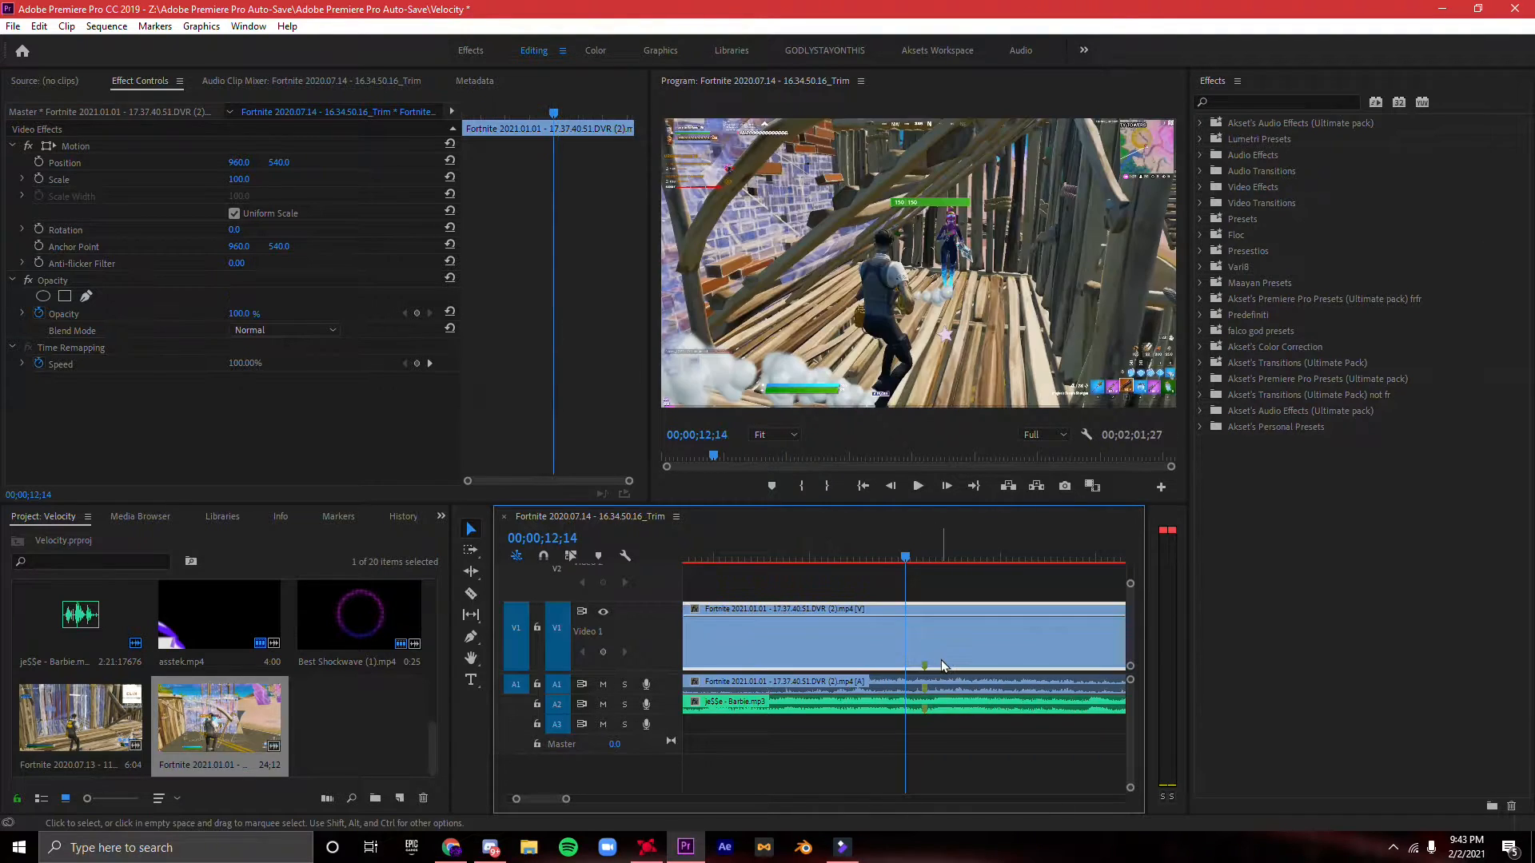
{"action": "key", "text": "minus"}
{"action": "left_click", "coordinate": [819, 656]}
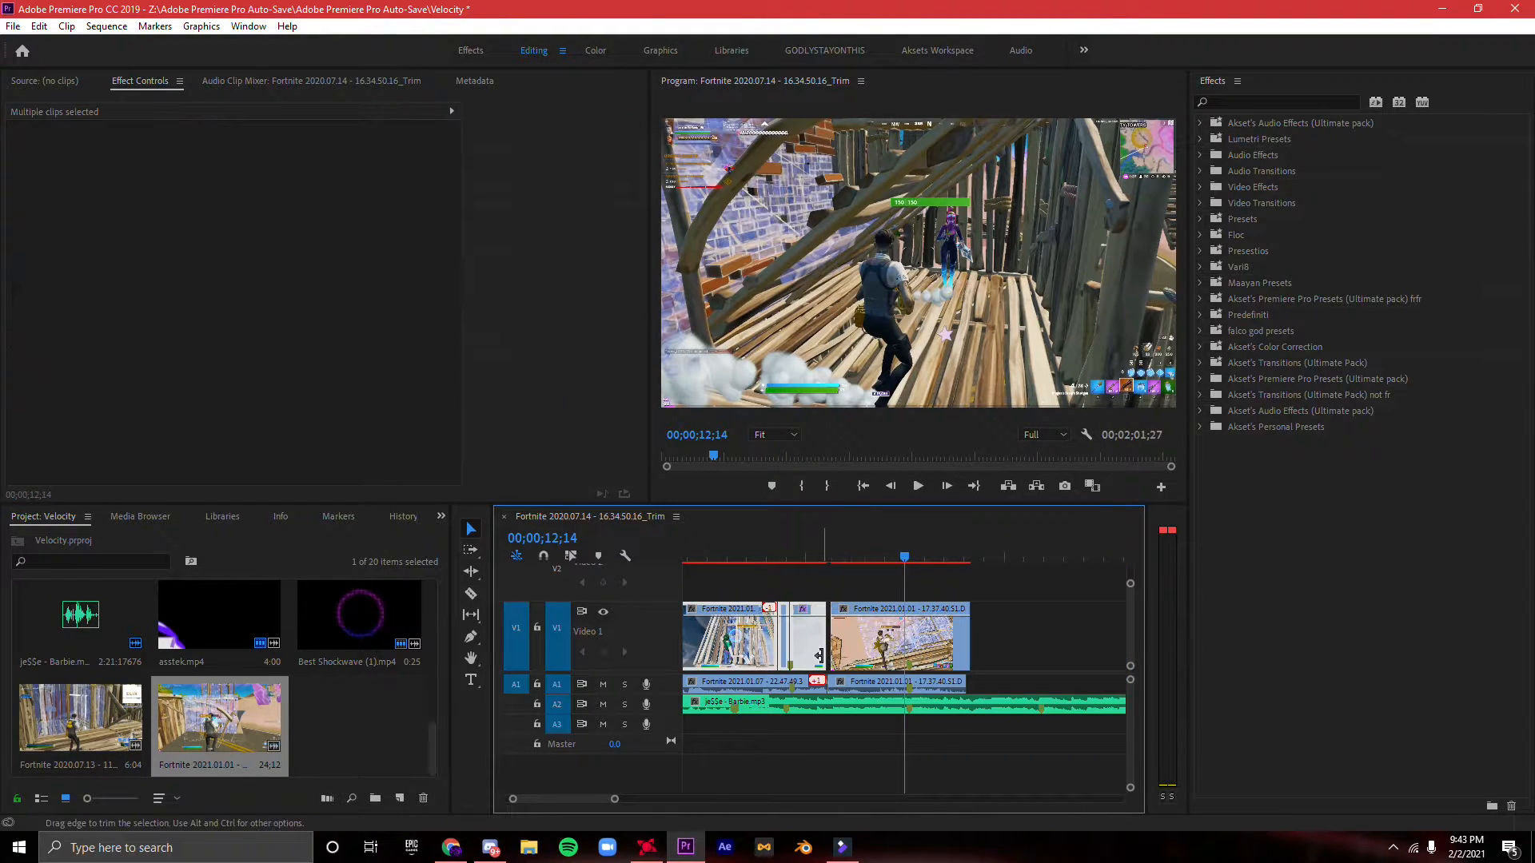
{"action": "left_click_drag", "start_coordinate": [801, 658], "coordinate": [796, 658]}
- Find the third clip's shot at 00;00;12;17 and show its time remapping speed keyframes on the video clip
{"action": "left_click_drag", "start_coordinate": [615, 799], "coordinate": [535, 800]}
{"action": "key", "text": "Right"}
{"action": "key", "text": "Right"}
{"action": "key", "text": "Right"}
{"action": "key", "text": "Right"}
{"action": "key", "text": "Right"}
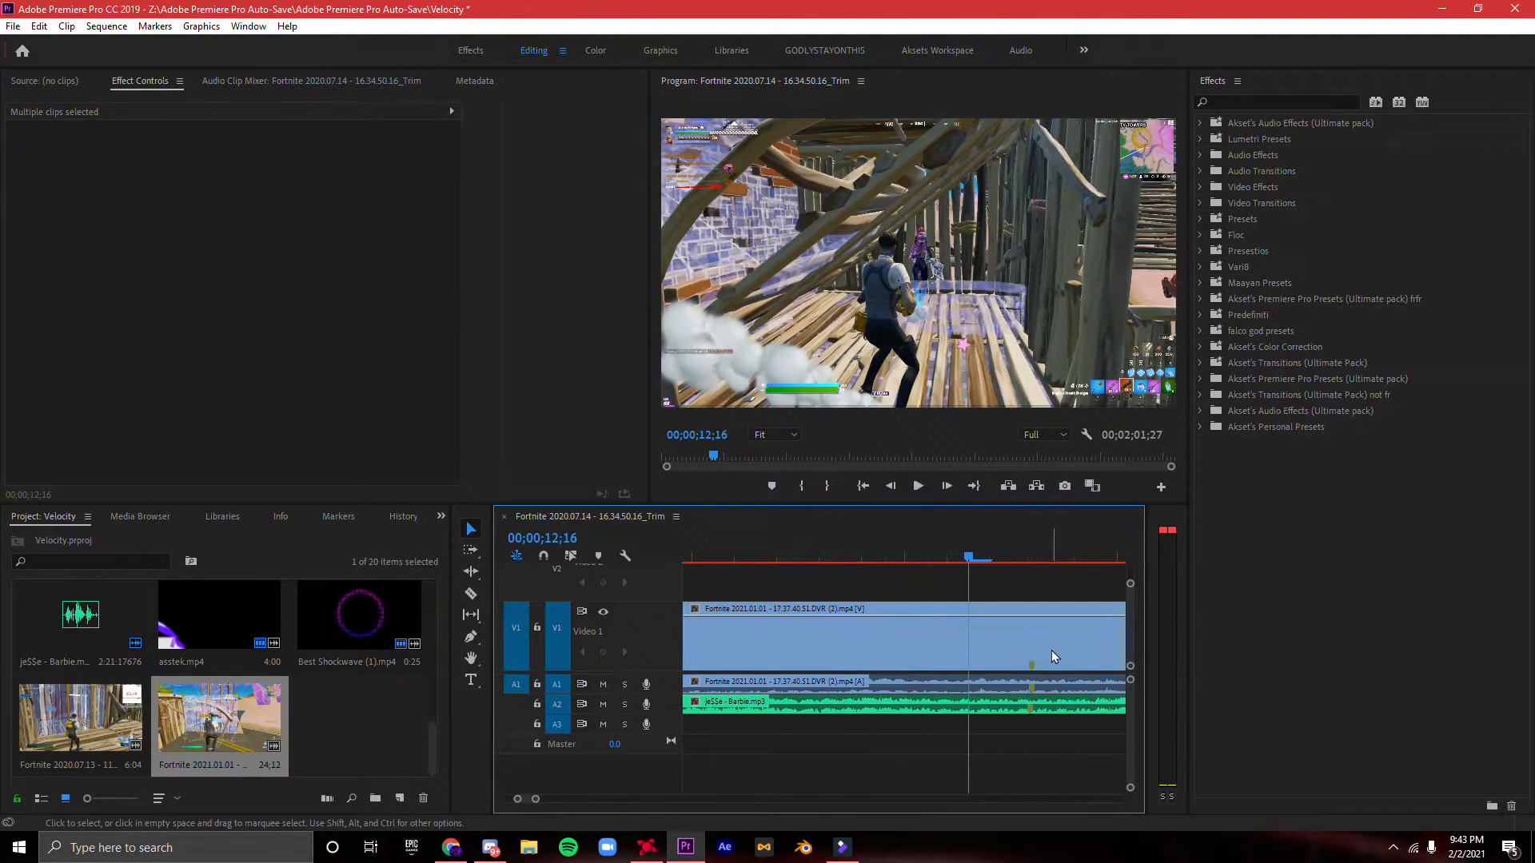
{"action": "right_click", "coordinate": [1052, 656]}
{"action": "mouse_move", "coordinate": [1148, 819]}
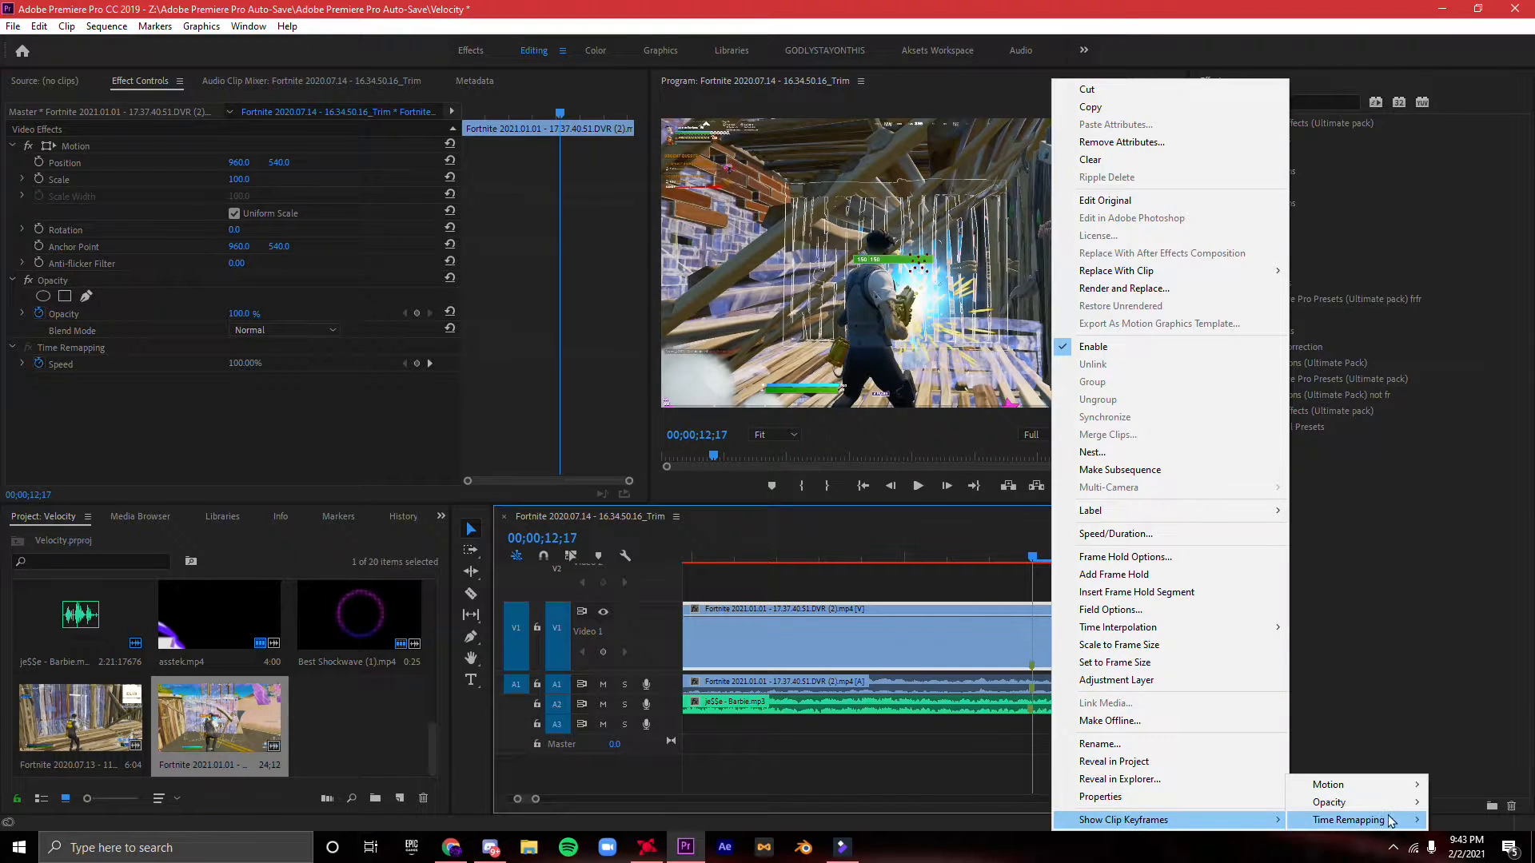
{"action": "left_click", "coordinate": [1463, 820]}
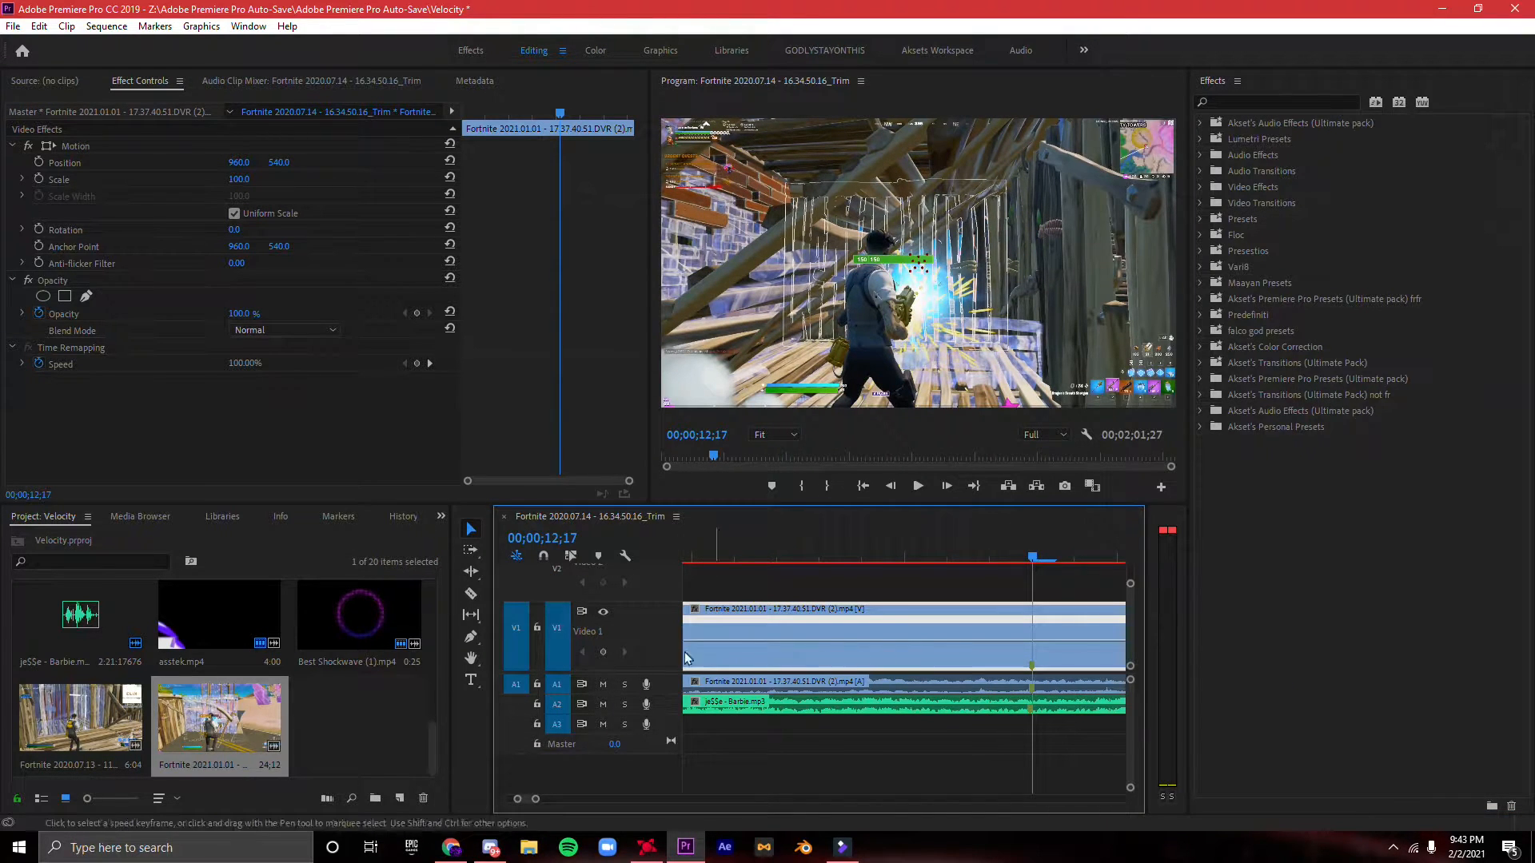
- Add speed keyframes at the third clip's shot and spread them into ramps around 00;00;12;17 to 00;00;12;19
{"action": "left_click", "coordinate": [604, 652]}
{"action": "key", "text": "Right"}
{"action": "left_click_drag", "start_coordinate": [1035, 623], "coordinate": [1097, 633]}
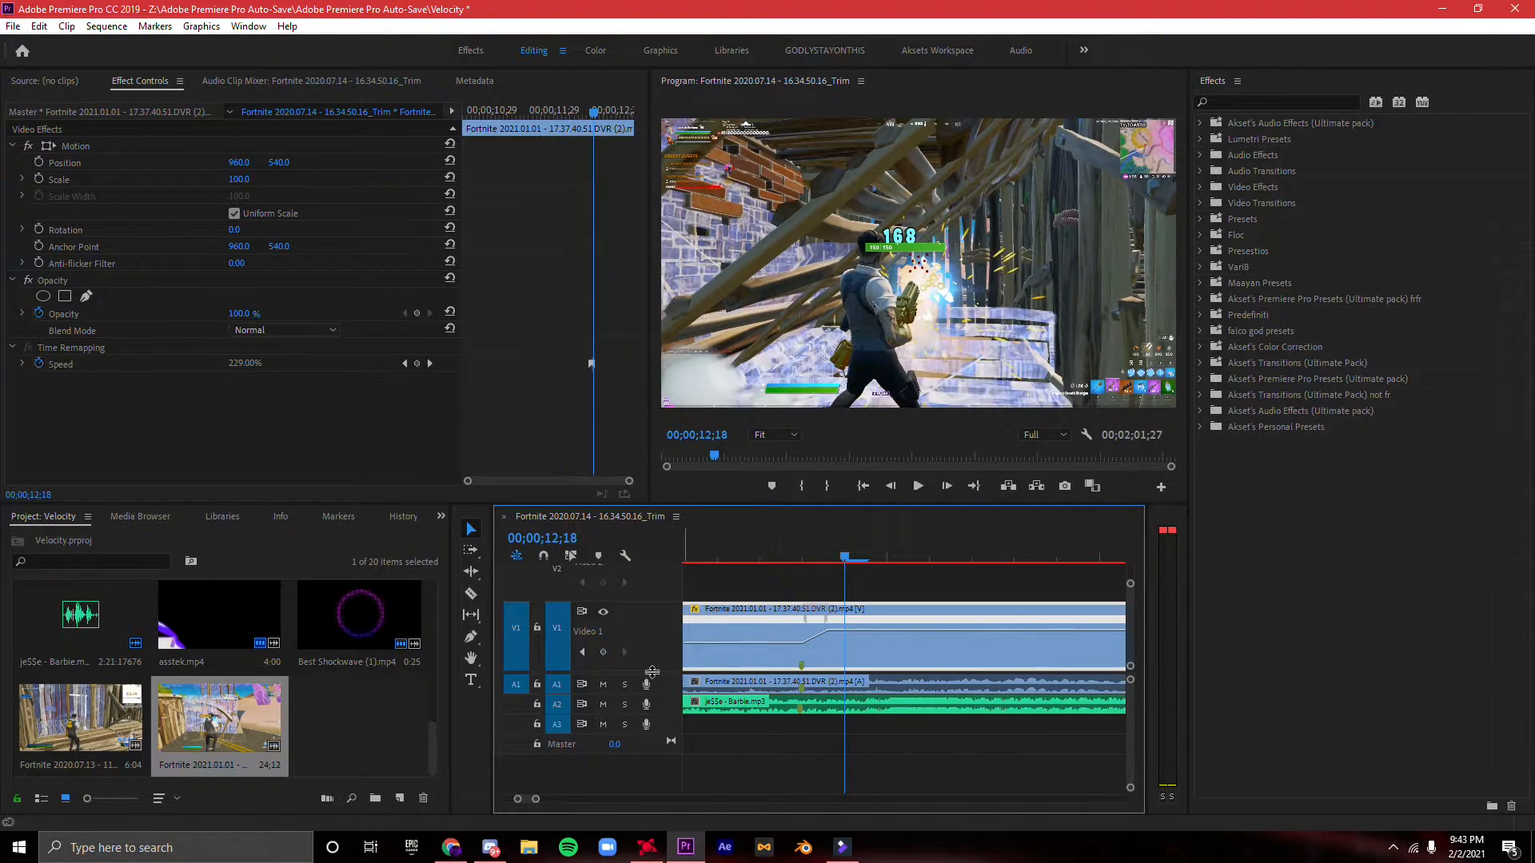
{"action": "key", "text": "Right"}
{"action": "left_click_drag", "start_coordinate": [847, 621], "coordinate": [938, 664]}
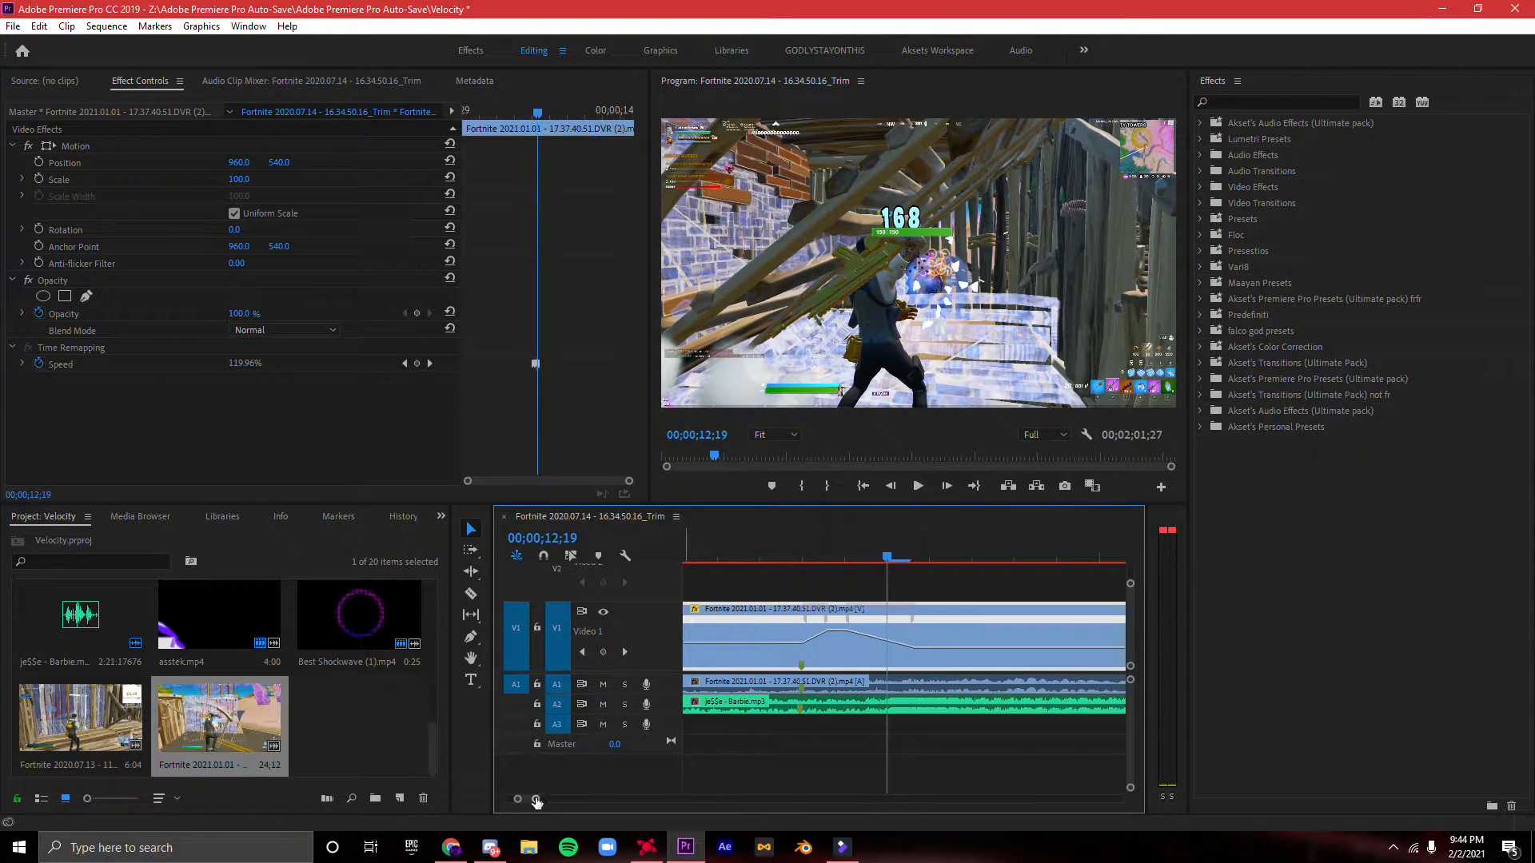
- Play the speed ramp and trim the third clip's video and audio ends to shortly after the shot
{"action": "left_click_drag", "start_coordinate": [536, 799], "coordinate": [610, 800]}
{"action": "left_click_drag", "start_coordinate": [1035, 666], "coordinate": [966, 664]}
{"action": "left_click_drag", "start_coordinate": [890, 559], "coordinate": [855, 560]}
{"action": "key", "text": "space"}
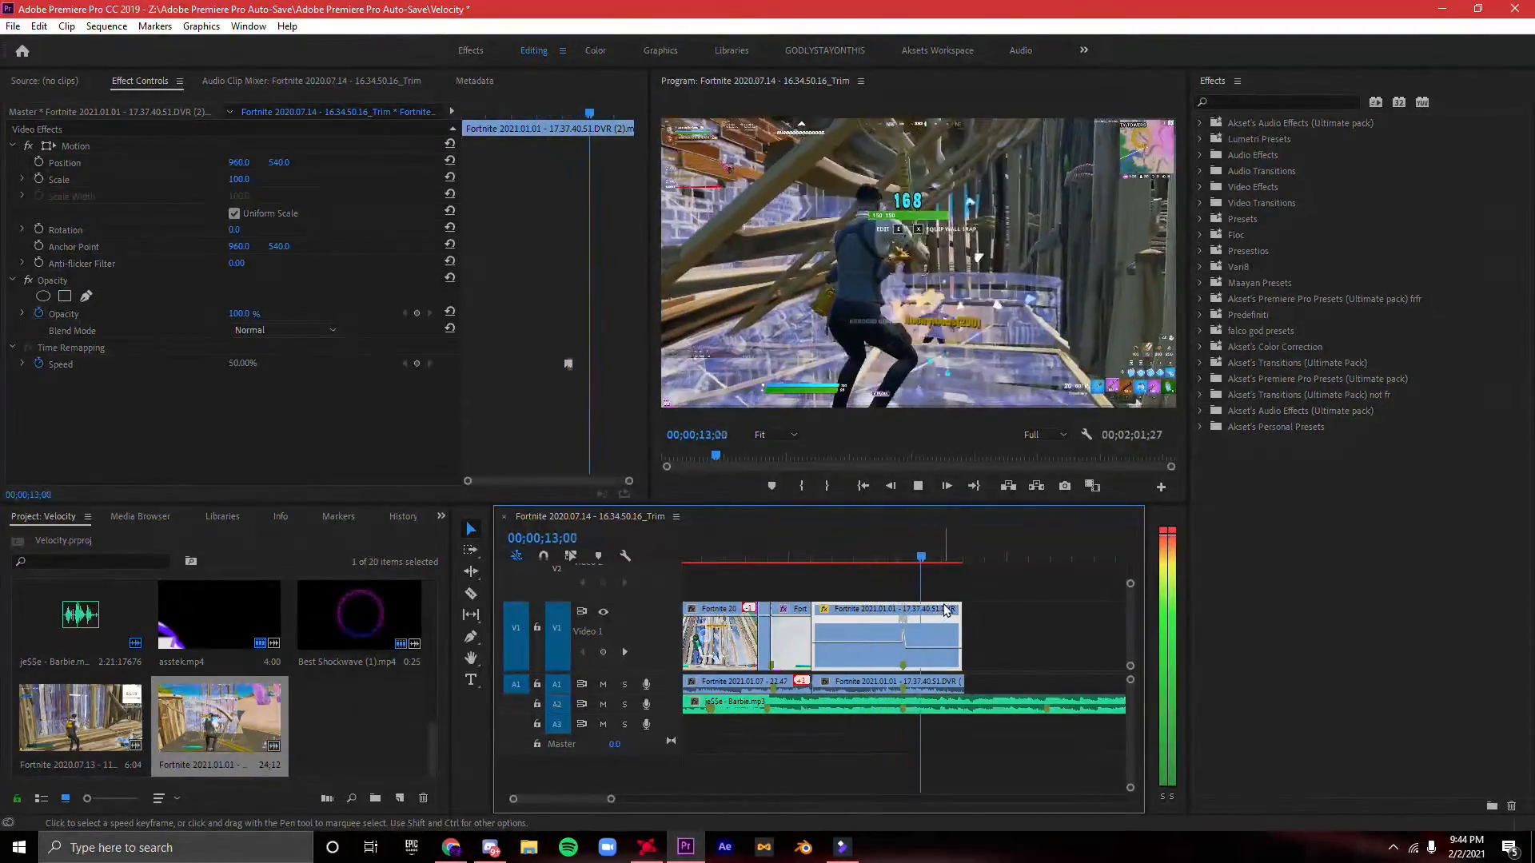
{"action": "left_click_drag", "start_coordinate": [960, 614], "coordinate": [941, 613]}
{"action": "left_click_drag", "start_coordinate": [969, 683], "coordinate": [936, 631]}
- Try Akset's BEST FLICKER preset from the Ultimate pack on the whole third clip
{"action": "left_click", "coordinate": [1259, 398]}
{"action": "left_click", "coordinate": [1259, 425]}
{"action": "left_click", "coordinate": [1199, 426]}
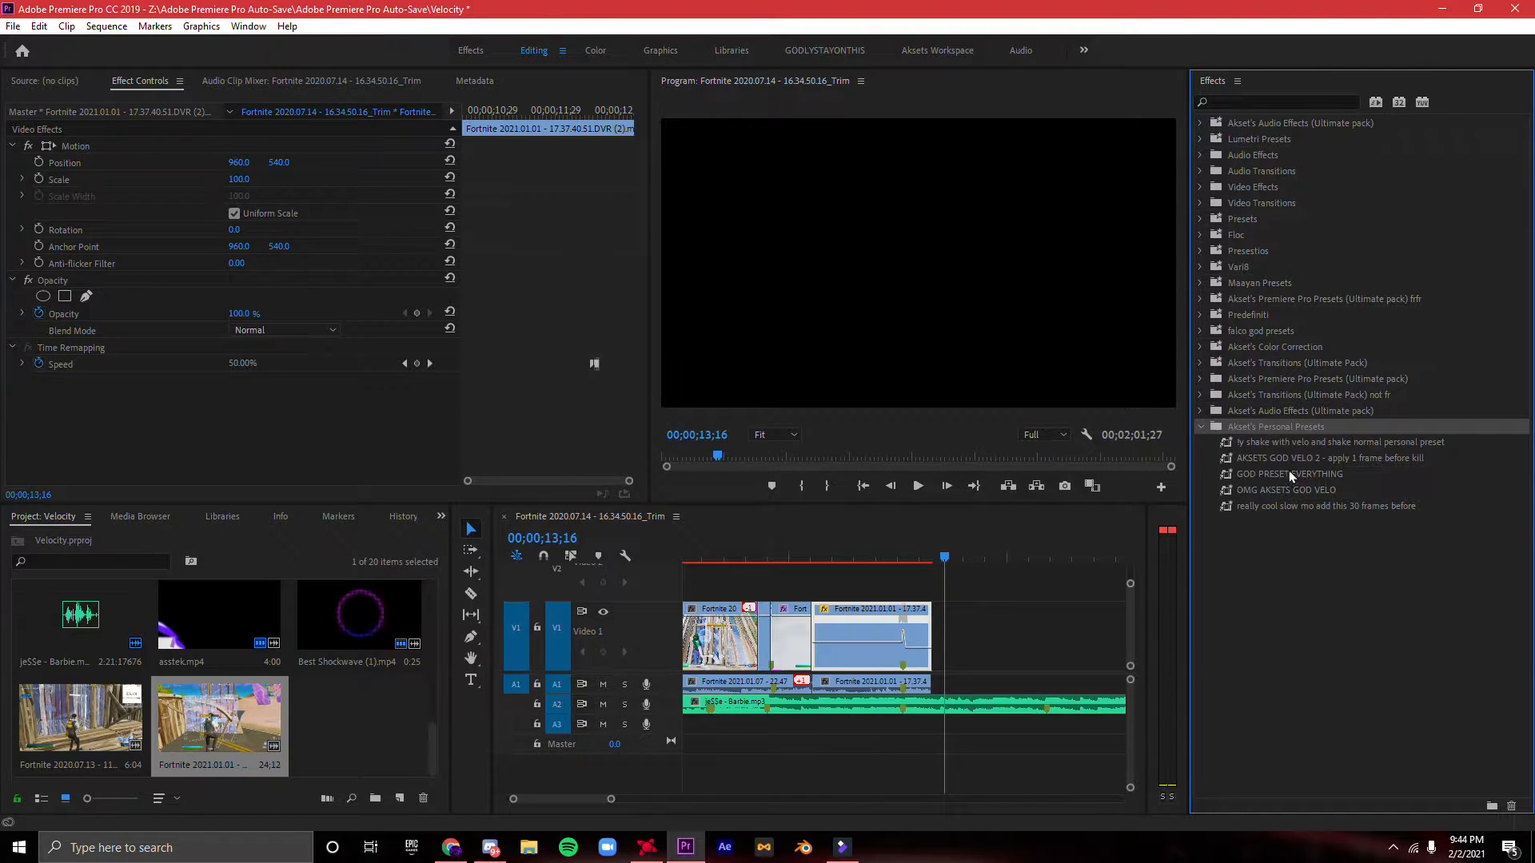
{"action": "left_click", "coordinate": [1219, 381]}
{"action": "left_click", "coordinate": [1199, 379]}
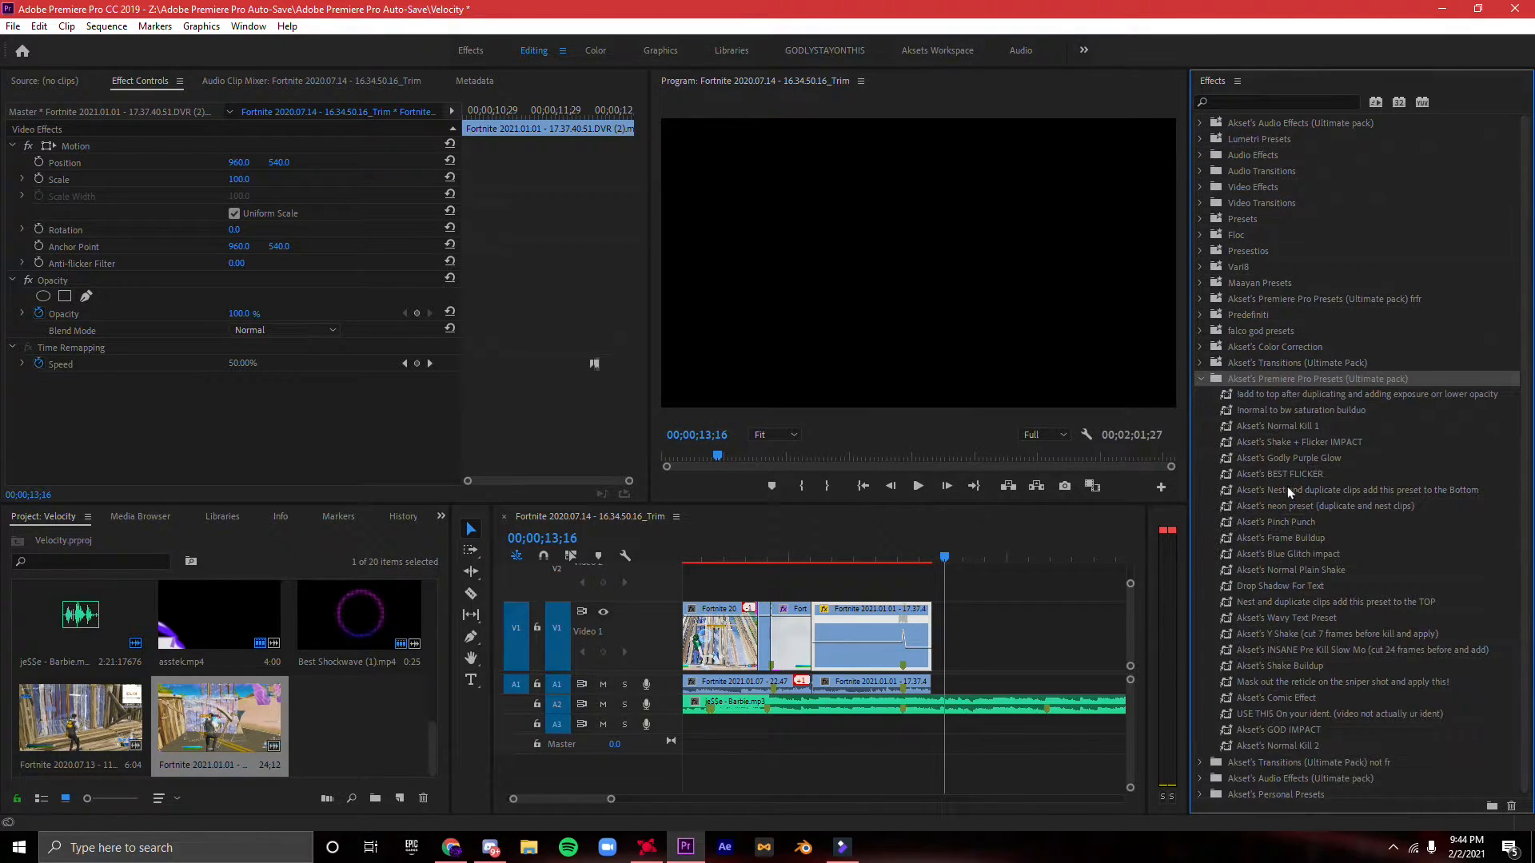
{"action": "left_click_drag", "start_coordinate": [1259, 476], "coordinate": [1236, 478]}
{"action": "left_click_drag", "start_coordinate": [914, 640], "coordinate": [914, 639]}
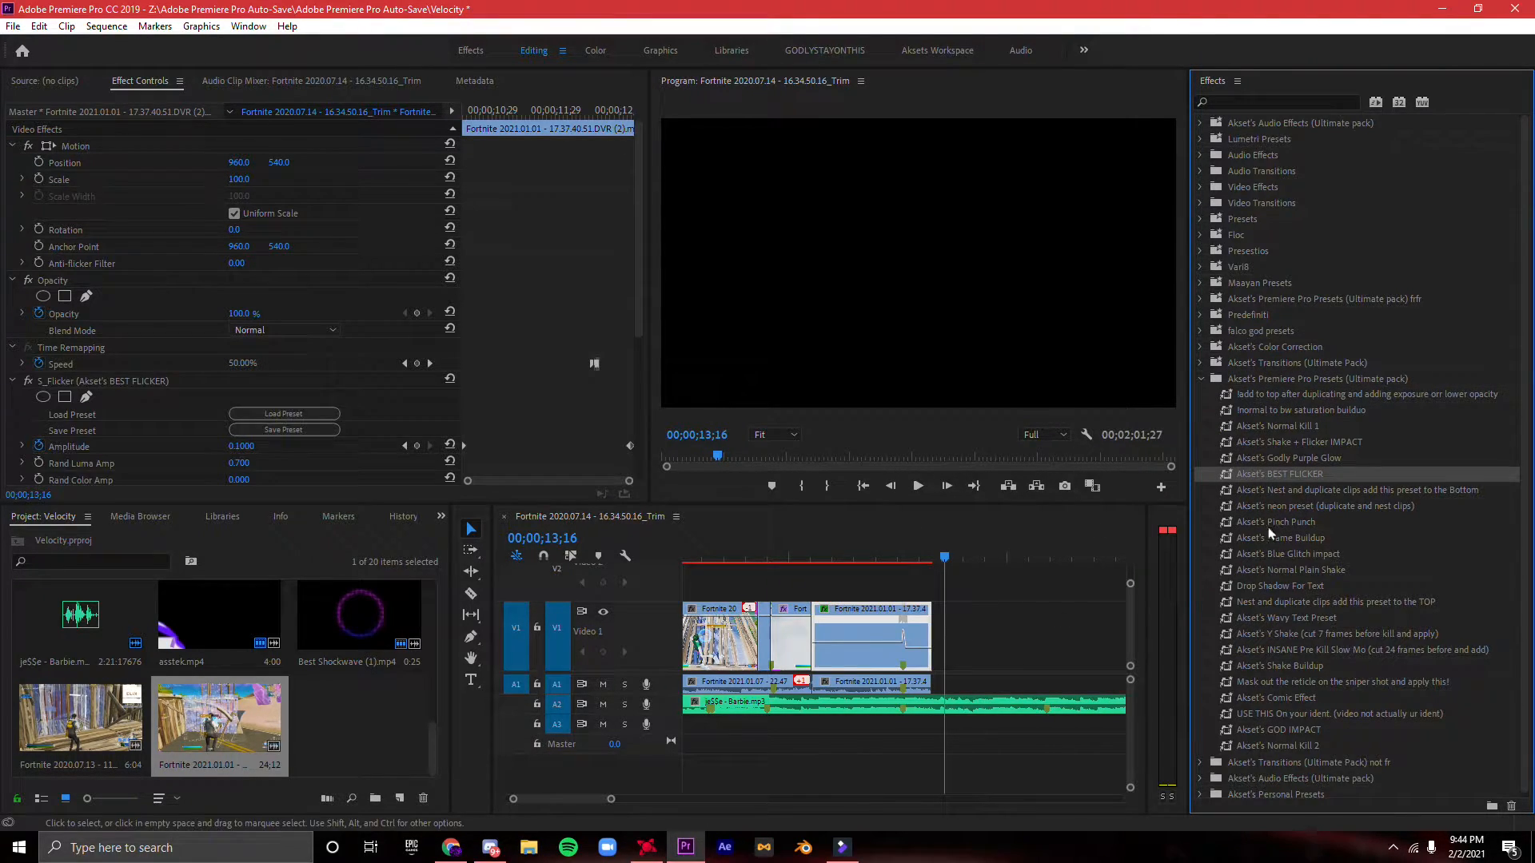
- Look over the other impact and shake presets, play the third clip, and undo the flicker preset
{"action": "left_click", "coordinate": [1318, 442]}
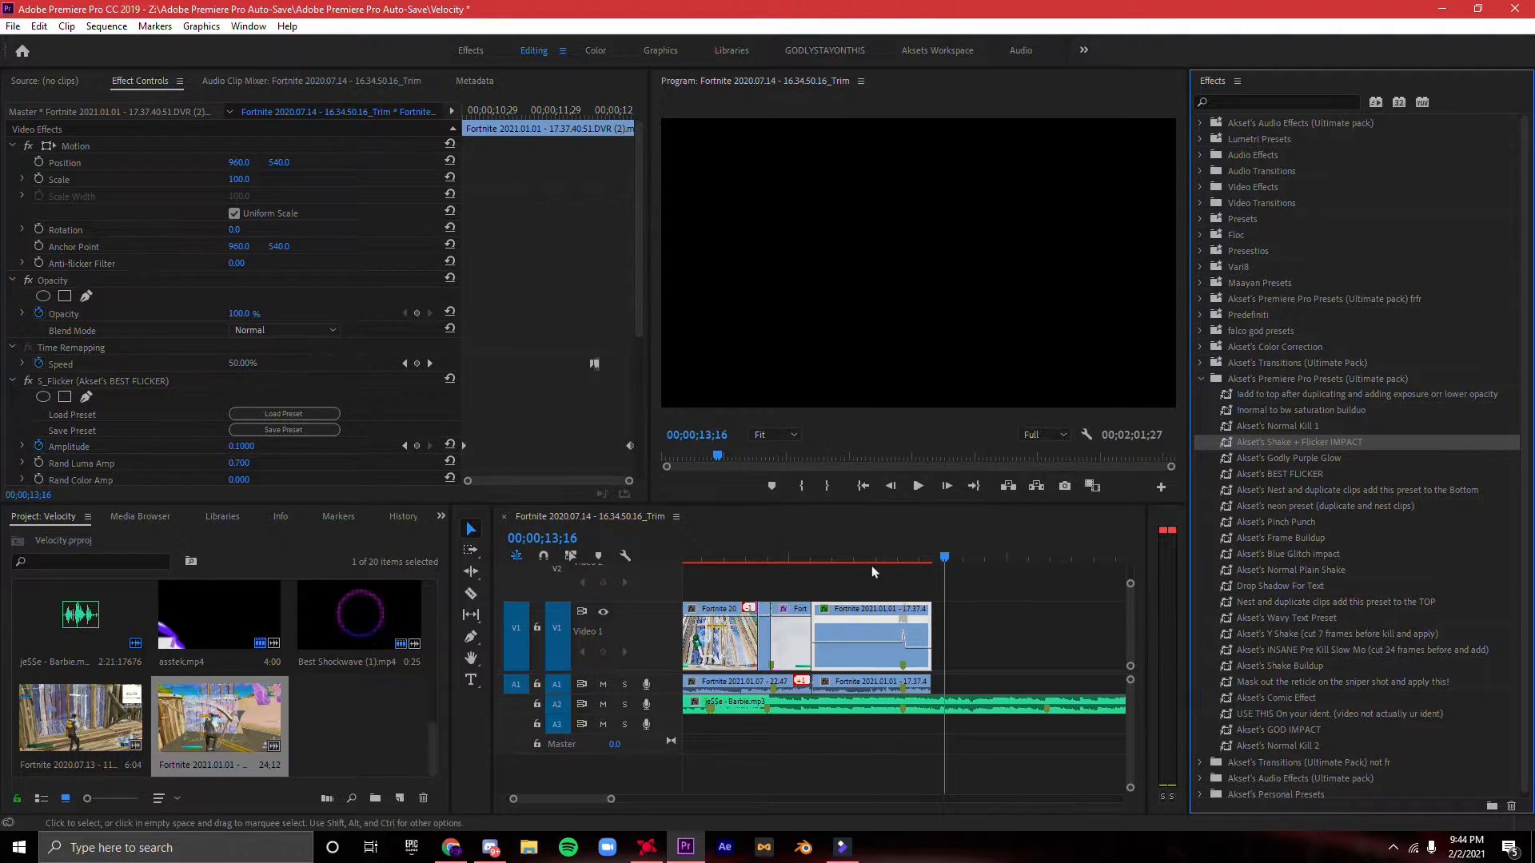
{"action": "left_click", "coordinate": [1322, 569]}
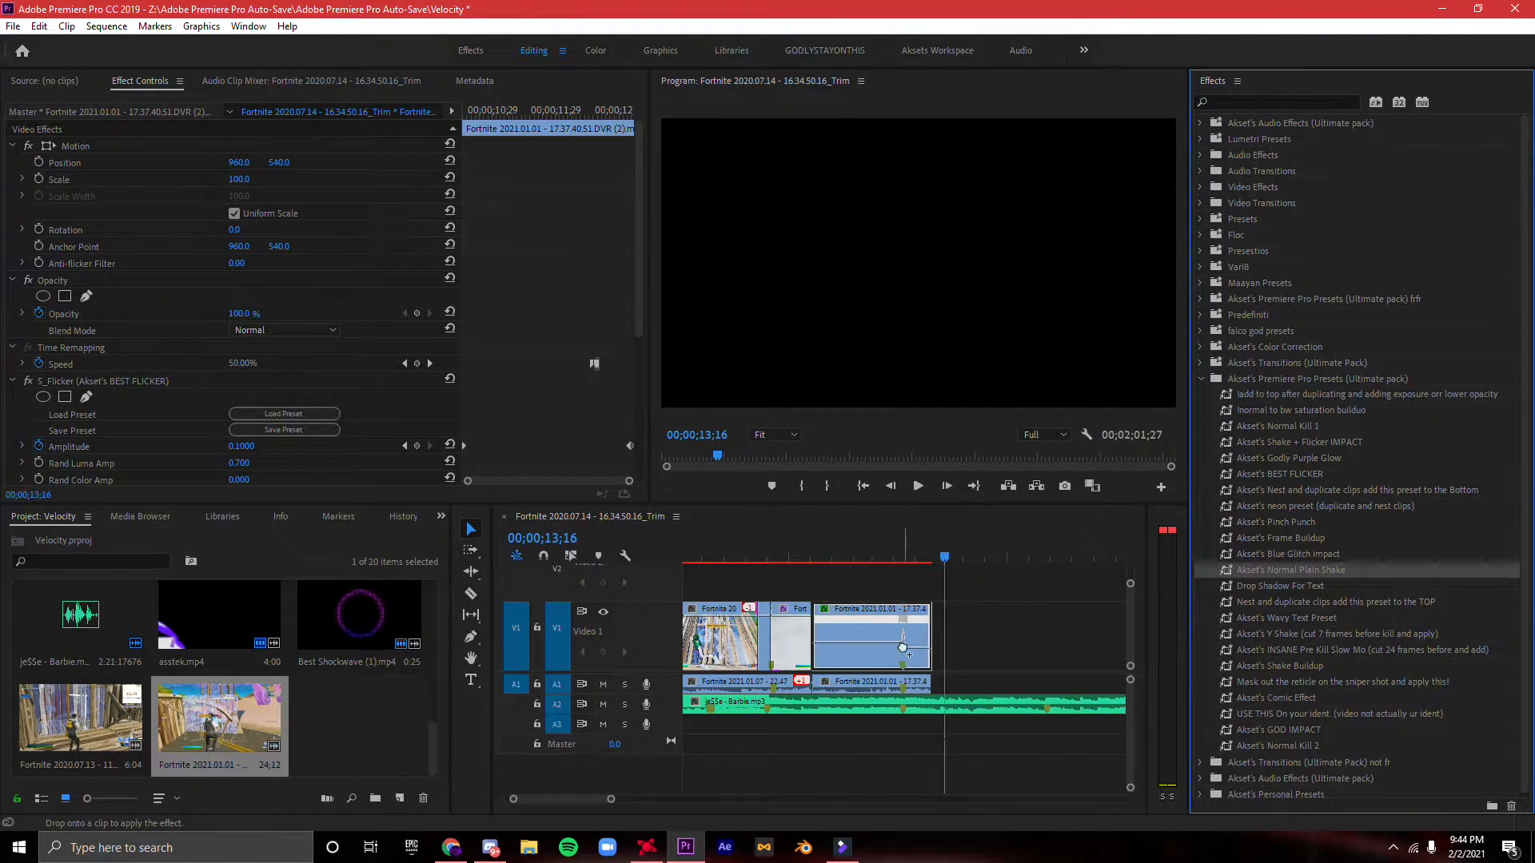
{"action": "left_click", "coordinate": [1216, 385]}
{"action": "left_click_drag", "start_coordinate": [940, 563], "coordinate": [822, 562]}
{"action": "key", "text": "space"}
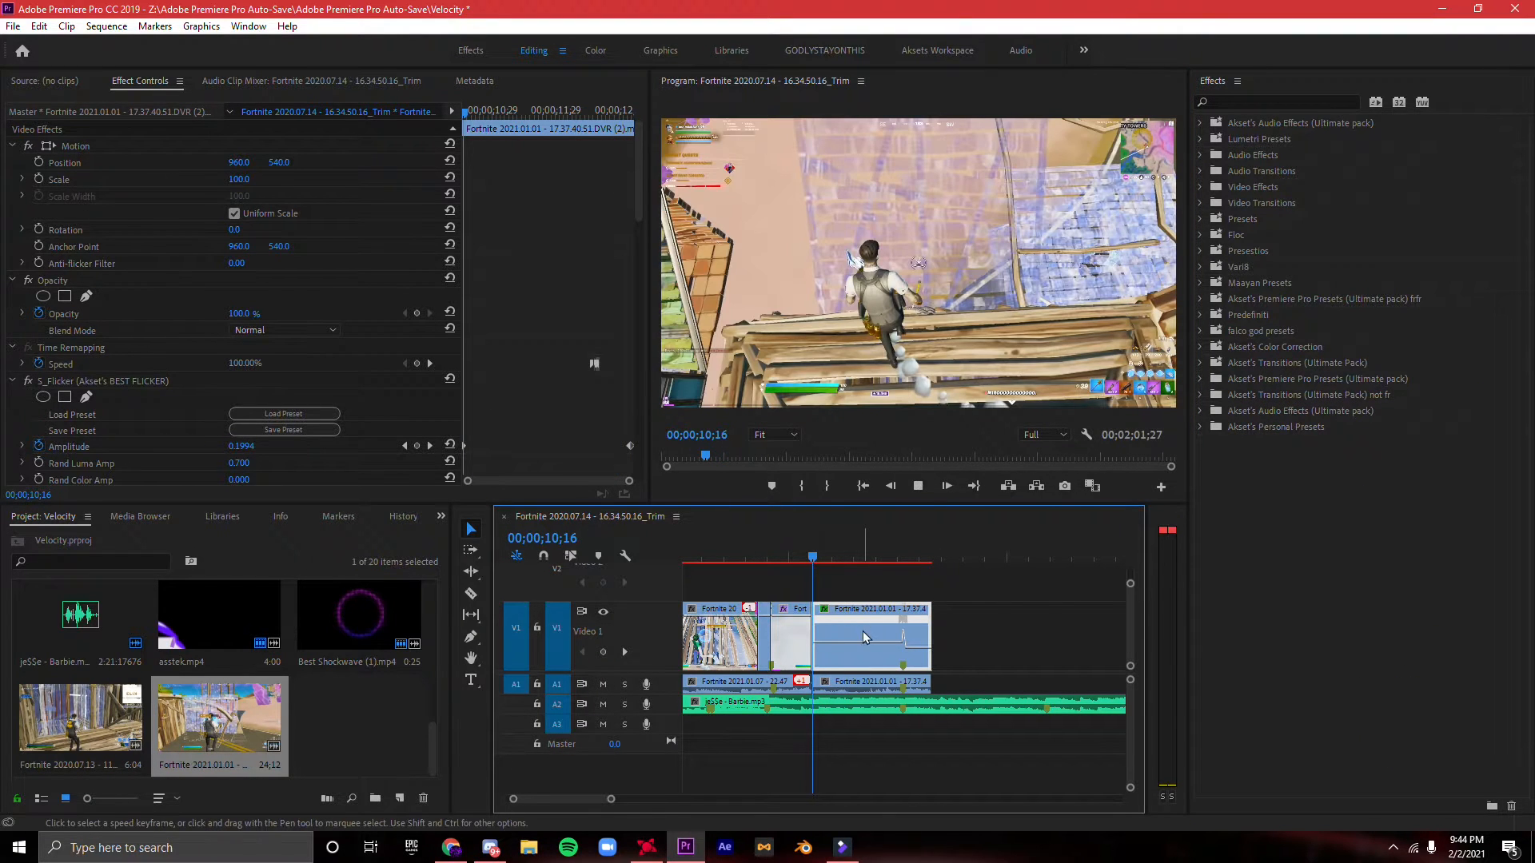
{"action": "key", "text": "space"}
{"action": "key", "text": "ctrl+z"}
- Cut the third clip's video at the shot's music marker and apply Akset's Normal Plain Shake to the piece after it
{"action": "key", "text": "c"}
{"action": "left_click", "coordinate": [904, 619]}
{"action": "key", "text": "v"}
{"action": "left_click", "coordinate": [918, 623]}
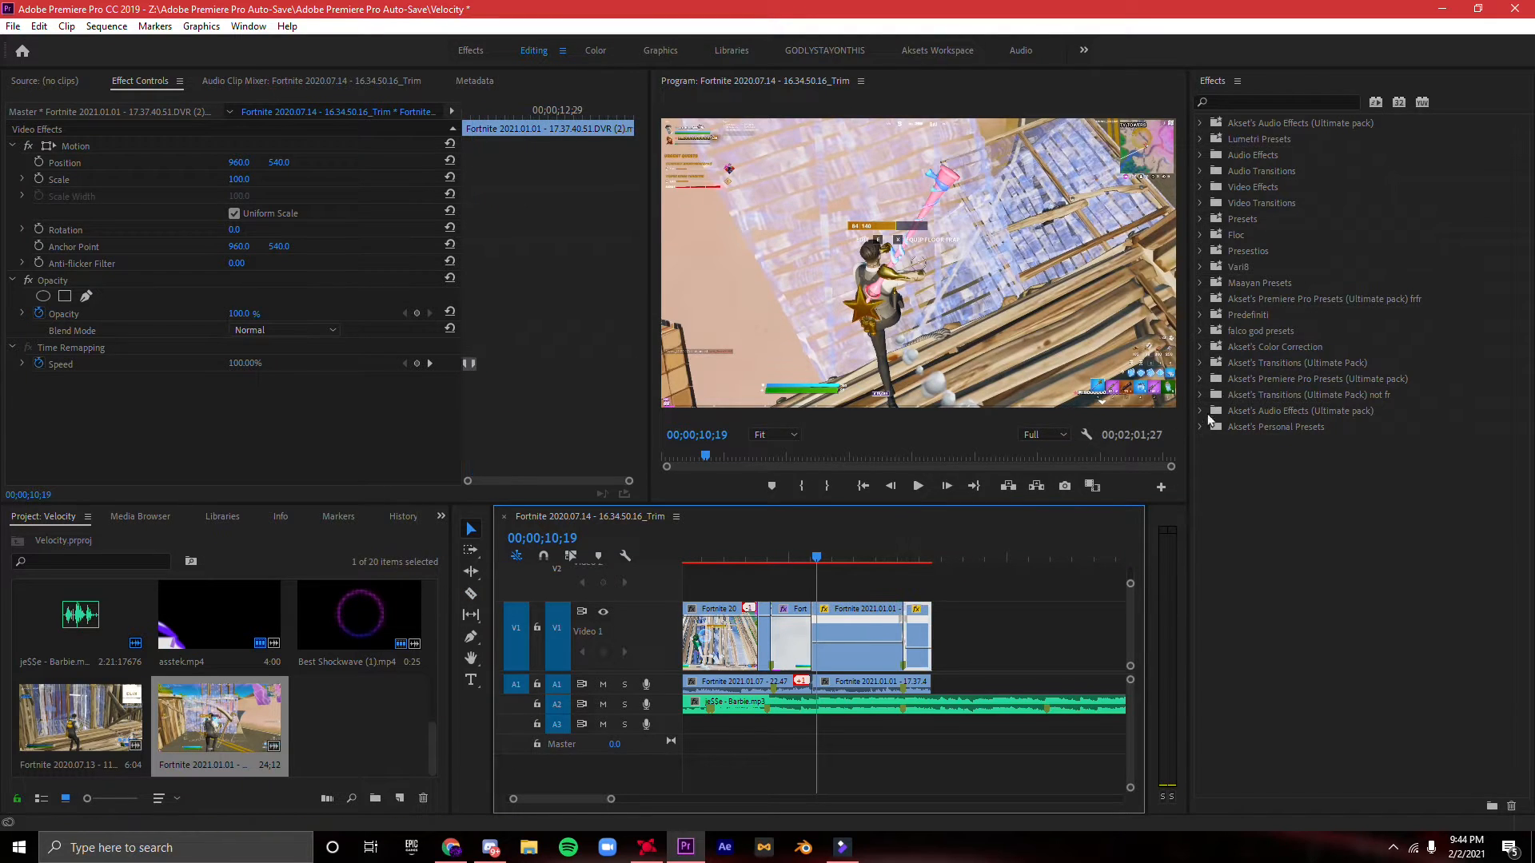
{"action": "left_click", "coordinate": [1199, 388]}
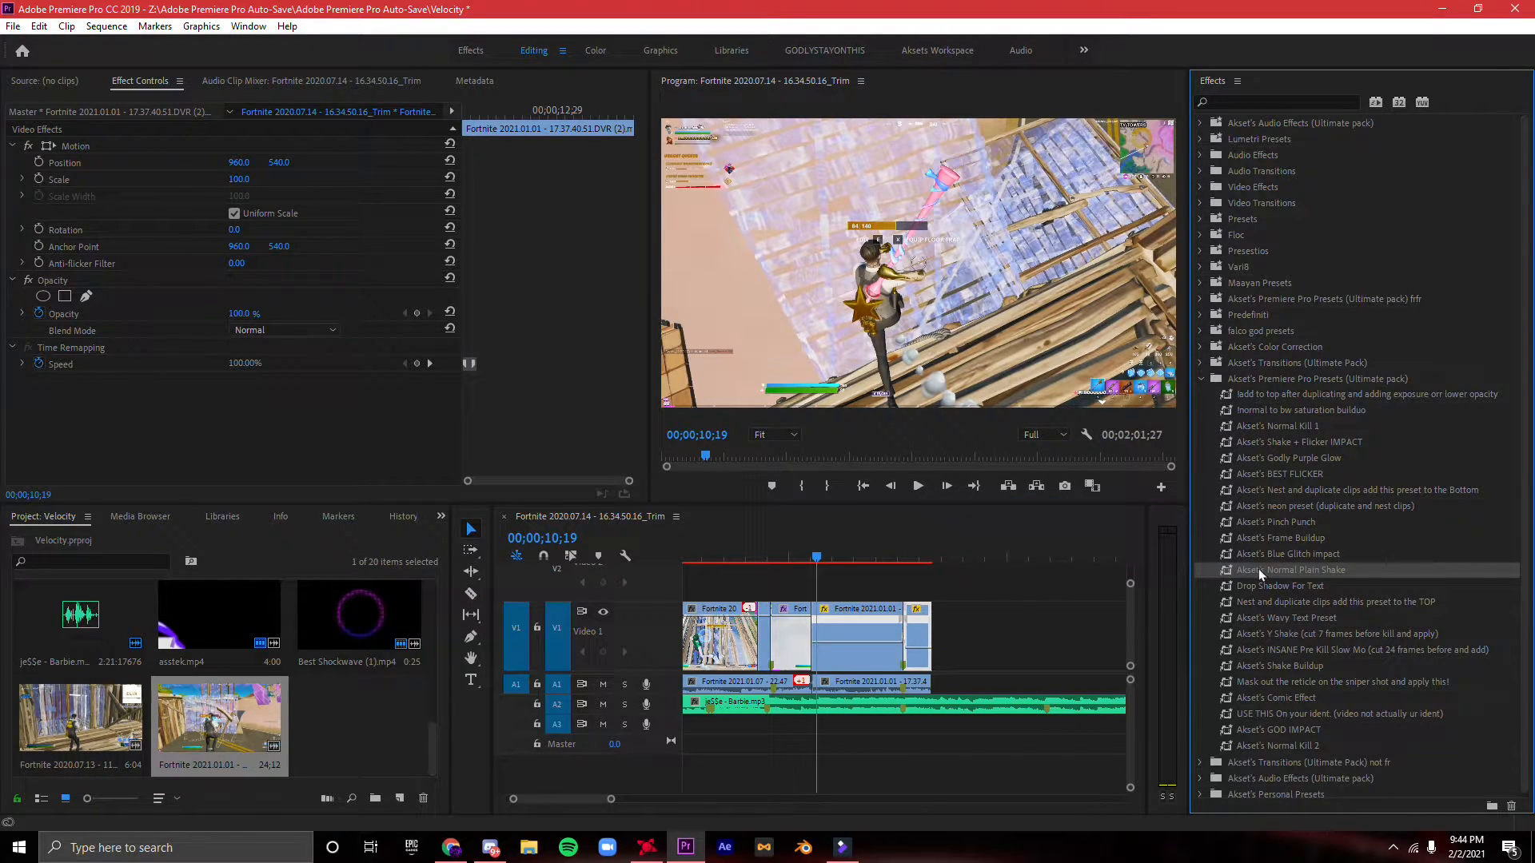
{"action": "left_click_drag", "start_coordinate": [927, 649], "coordinate": [927, 649]}
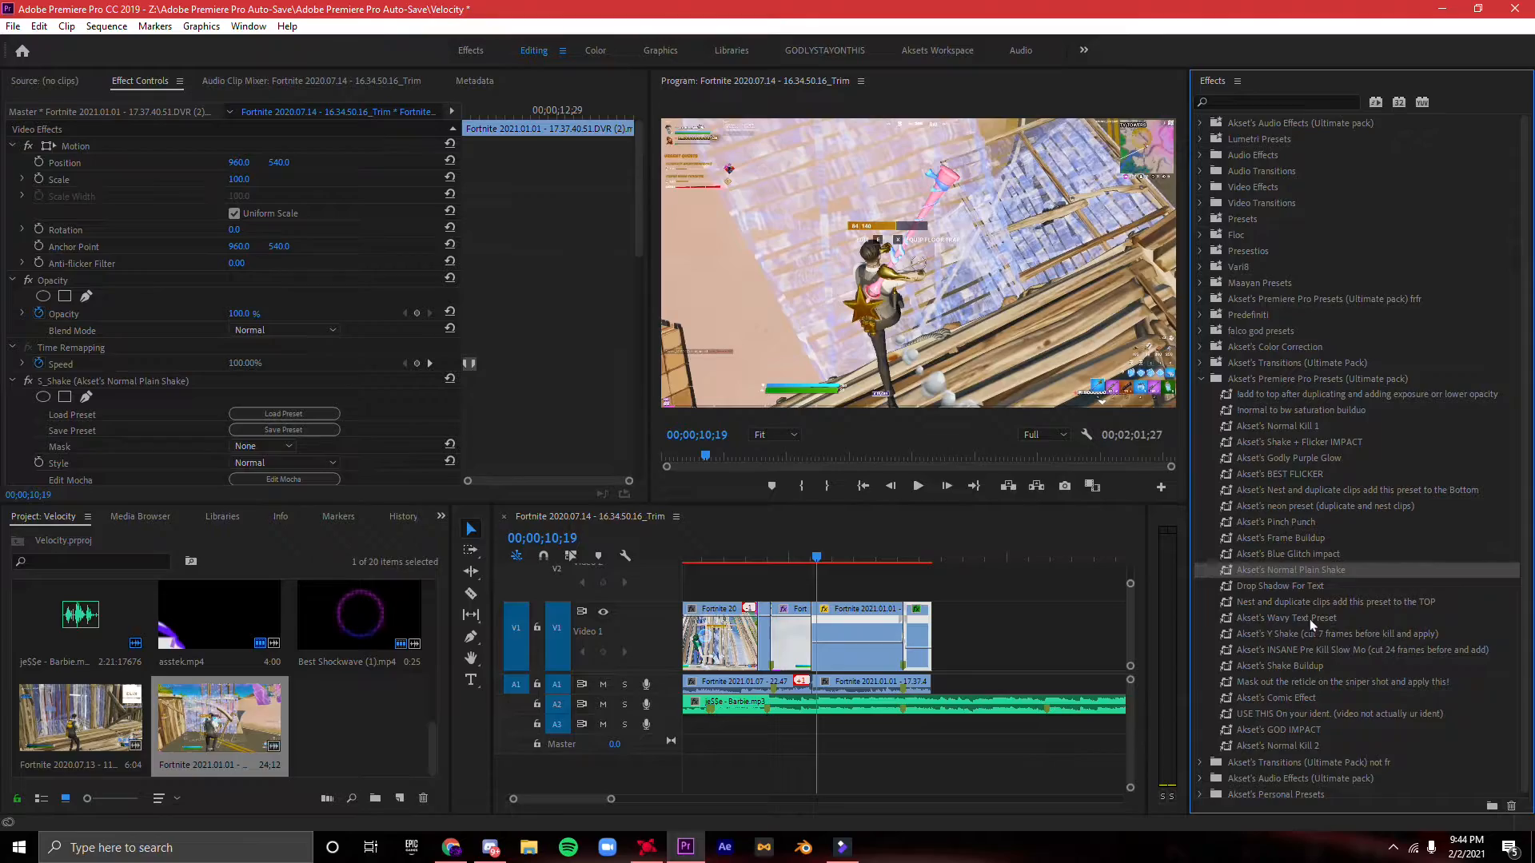
- Play the new shake segment, and replay the montage from its start up to the first kill
{"action": "left_click", "coordinate": [1295, 475]}
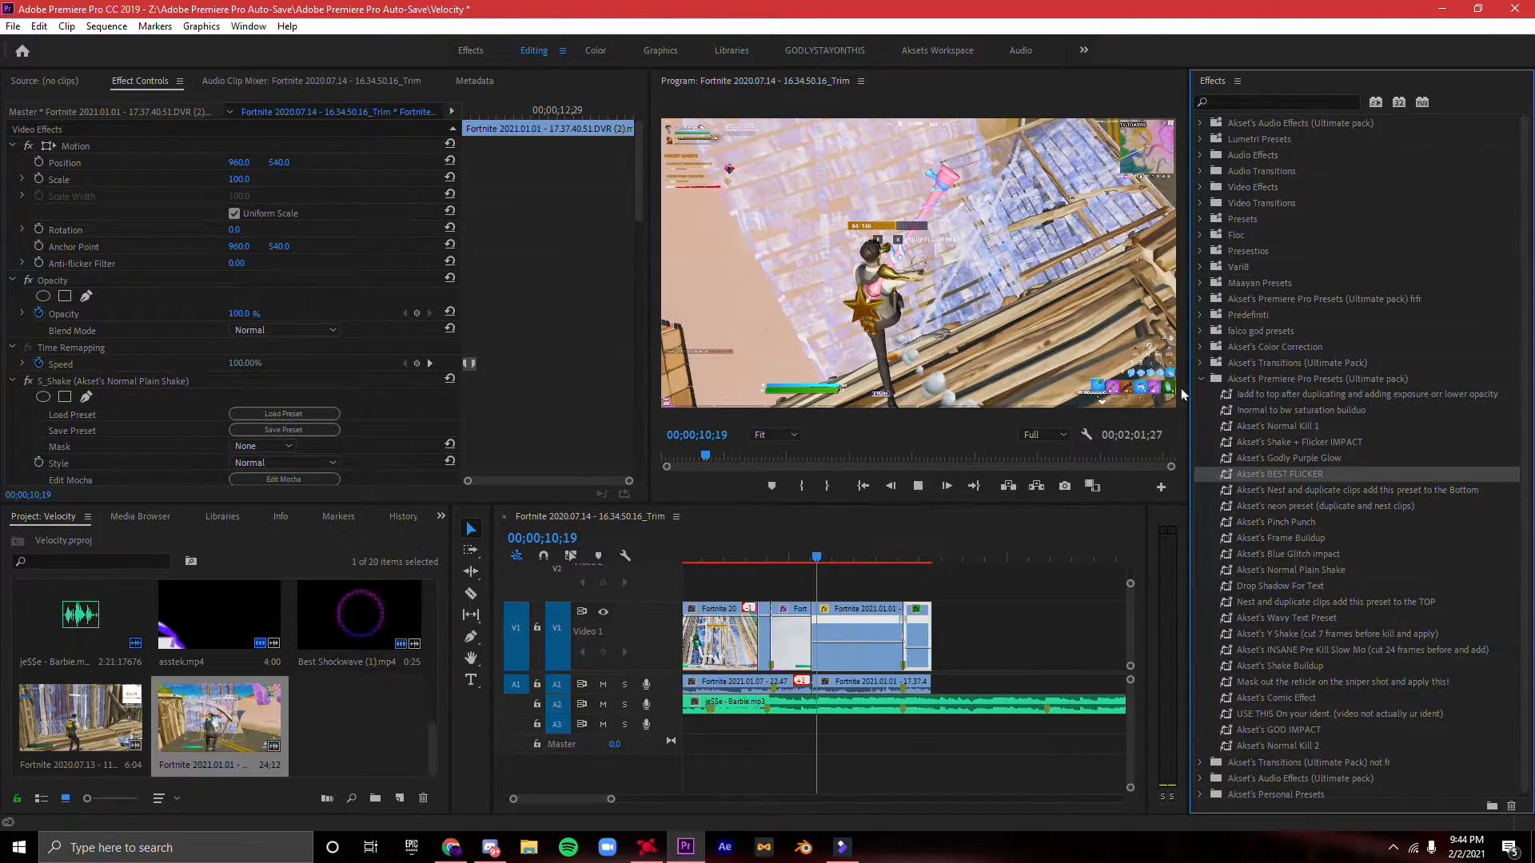
{"action": "key", "text": "space"}
{"action": "left_click", "coordinate": [1200, 378]}
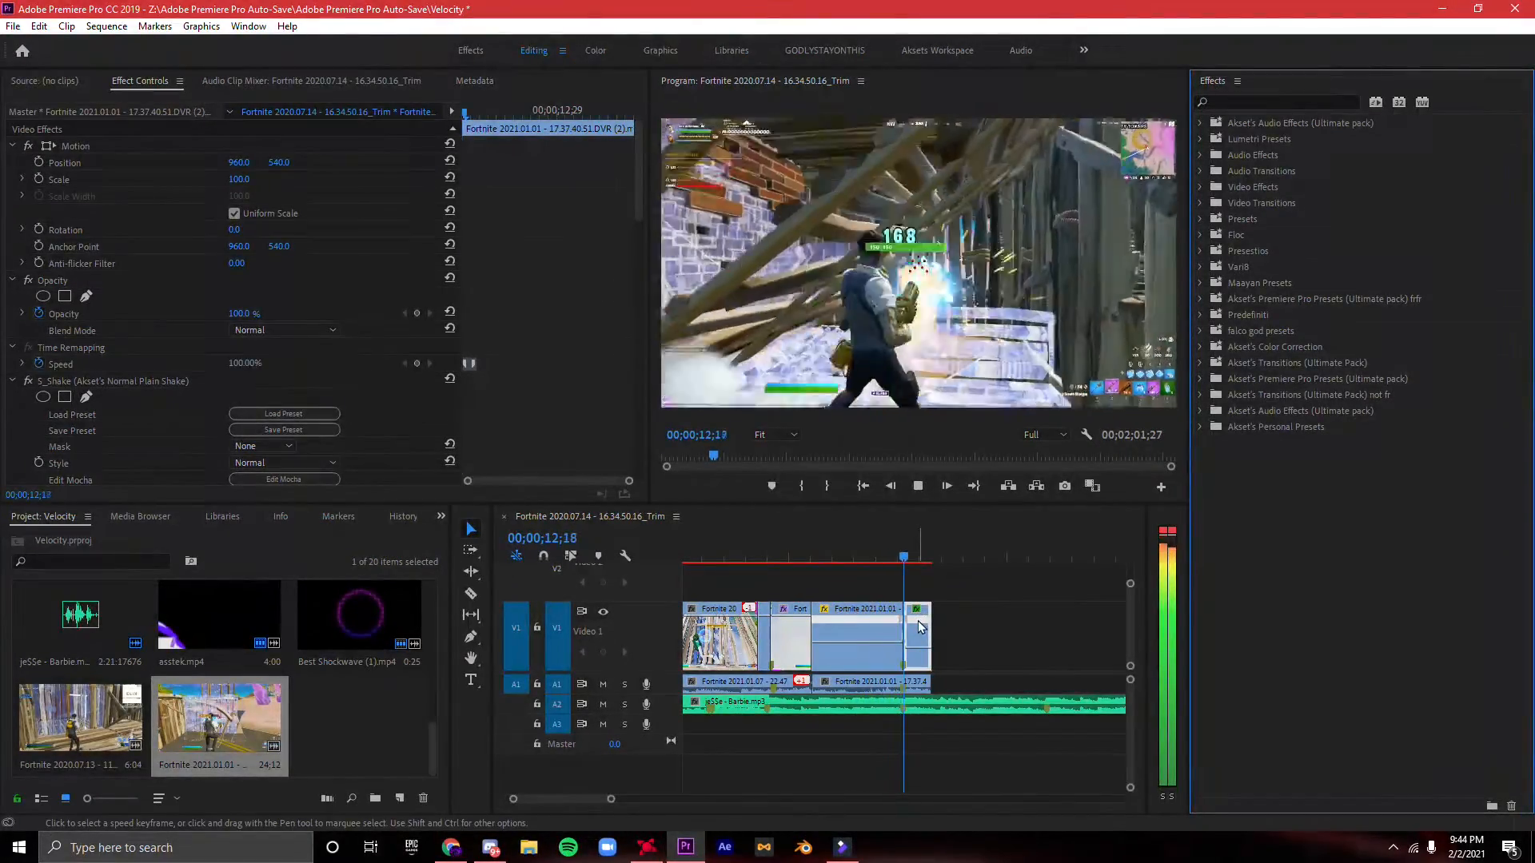
{"action": "left_click_drag", "start_coordinate": [954, 561], "coordinate": [384, 596]}
{"action": "key", "text": "space"}
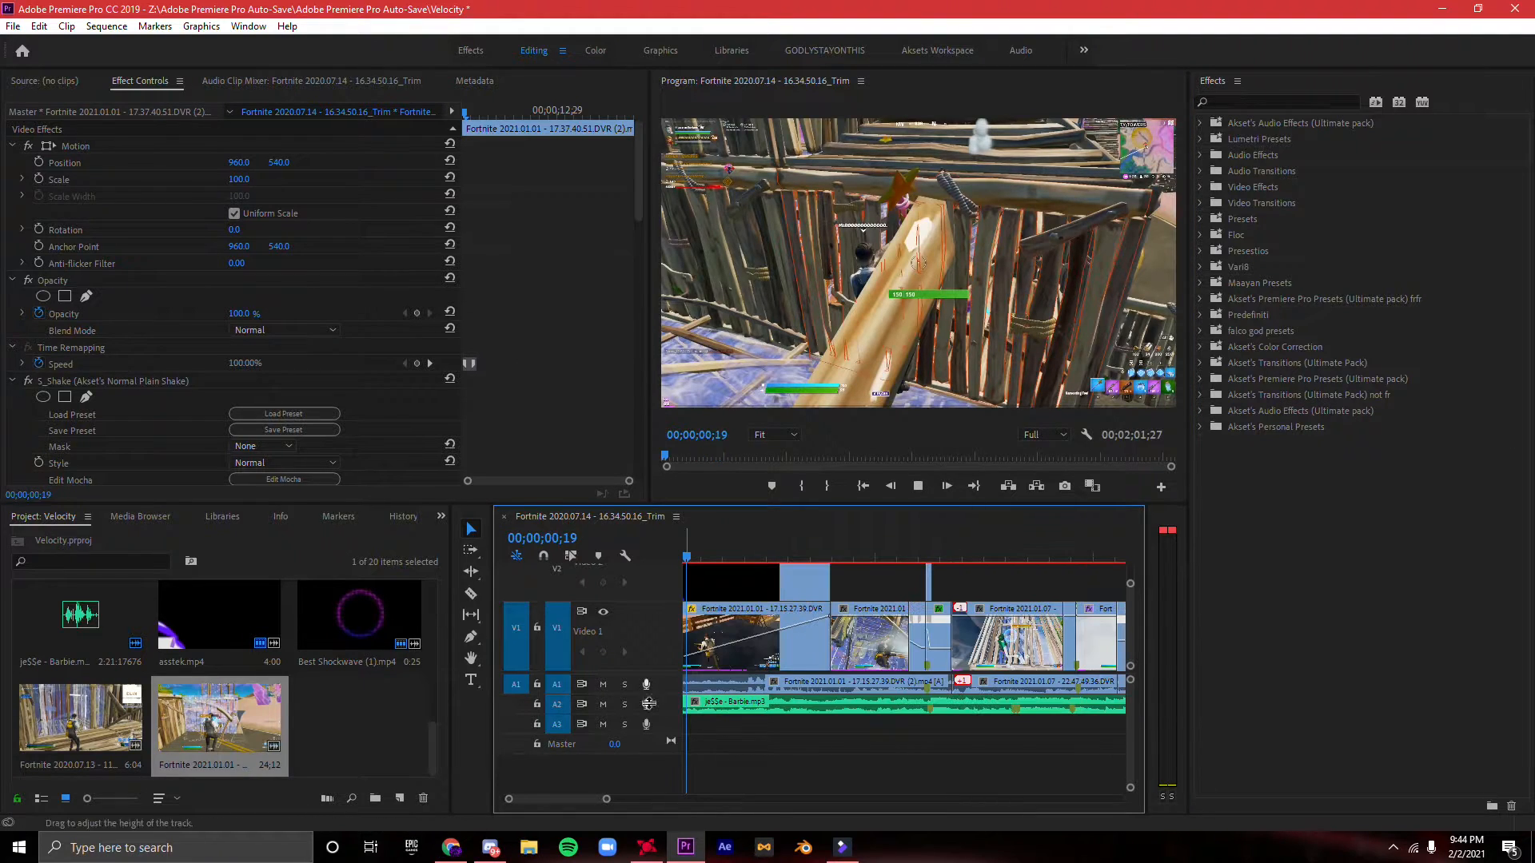
{"action": "left_click_drag", "start_coordinate": [603, 799], "coordinate": [627, 799]}
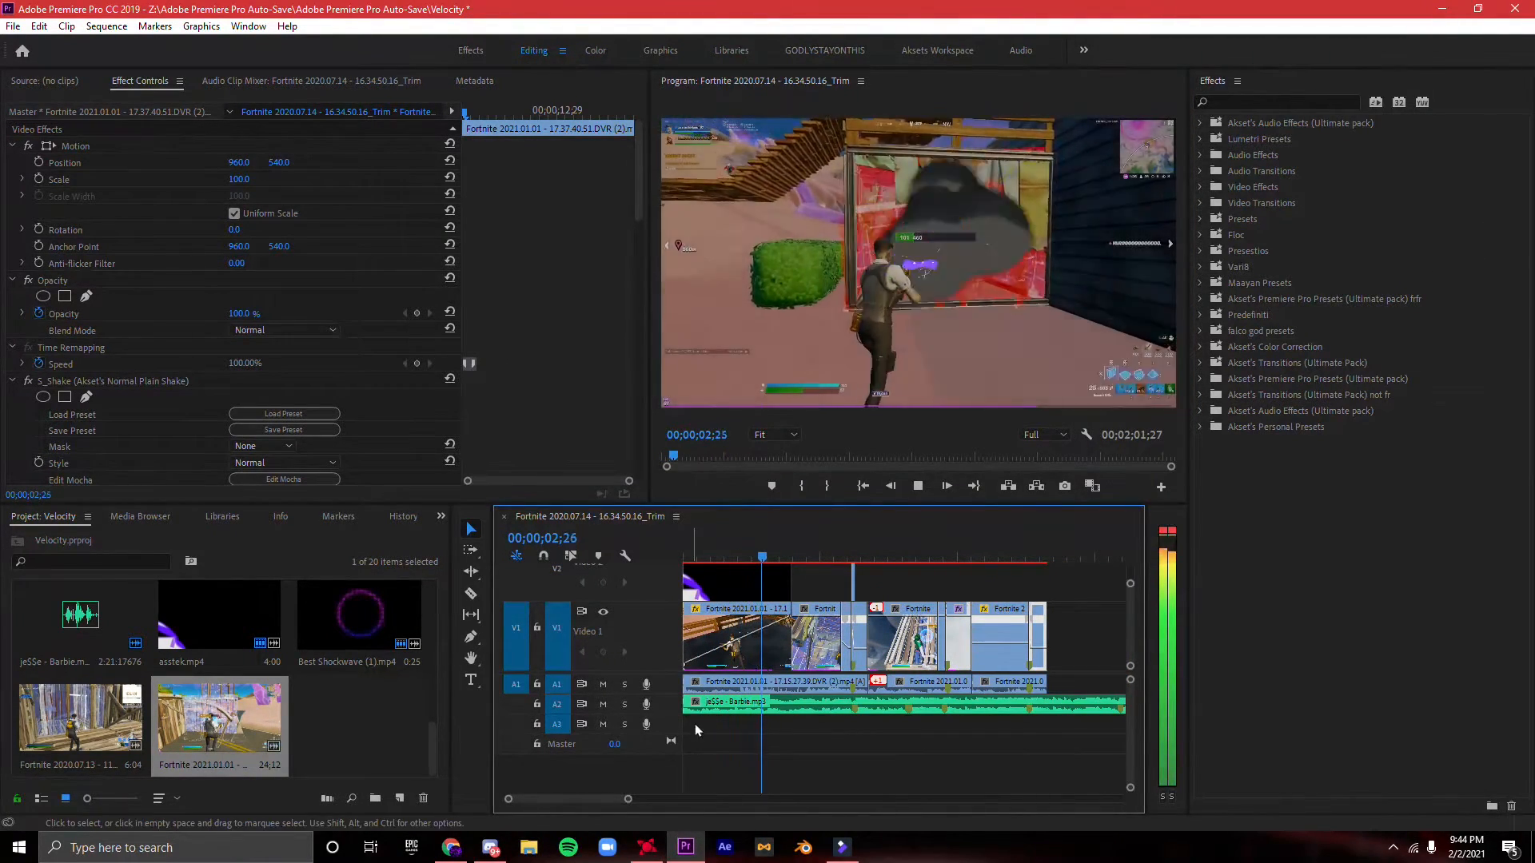
- Nest the slow desaturated segment before the first kill and the shake segment after it as separate sequences
{"action": "left_click", "coordinate": [851, 621]}
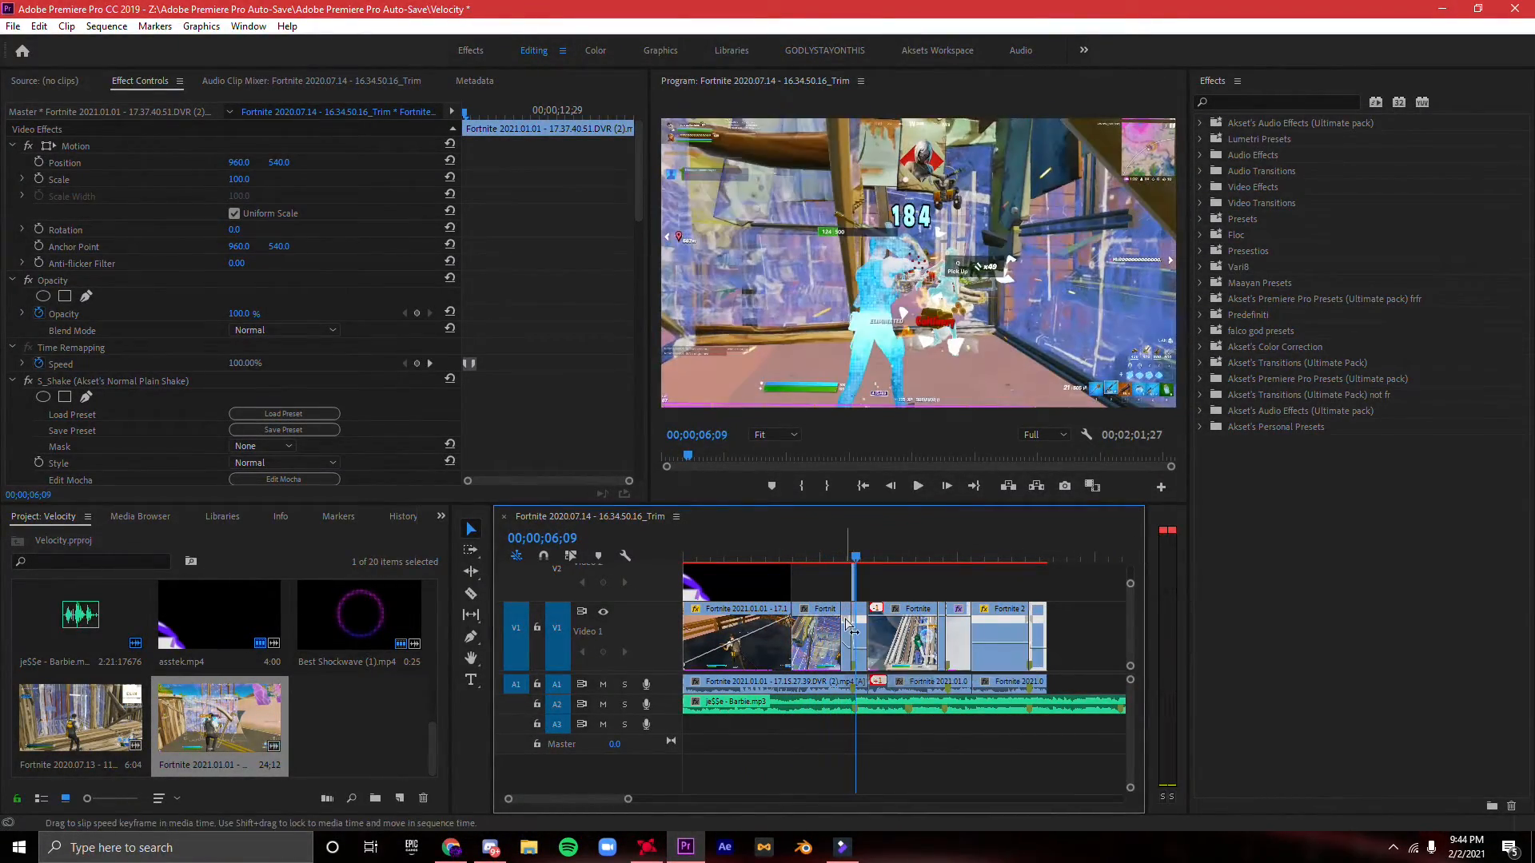
{"action": "right_click", "coordinate": [851, 629]}
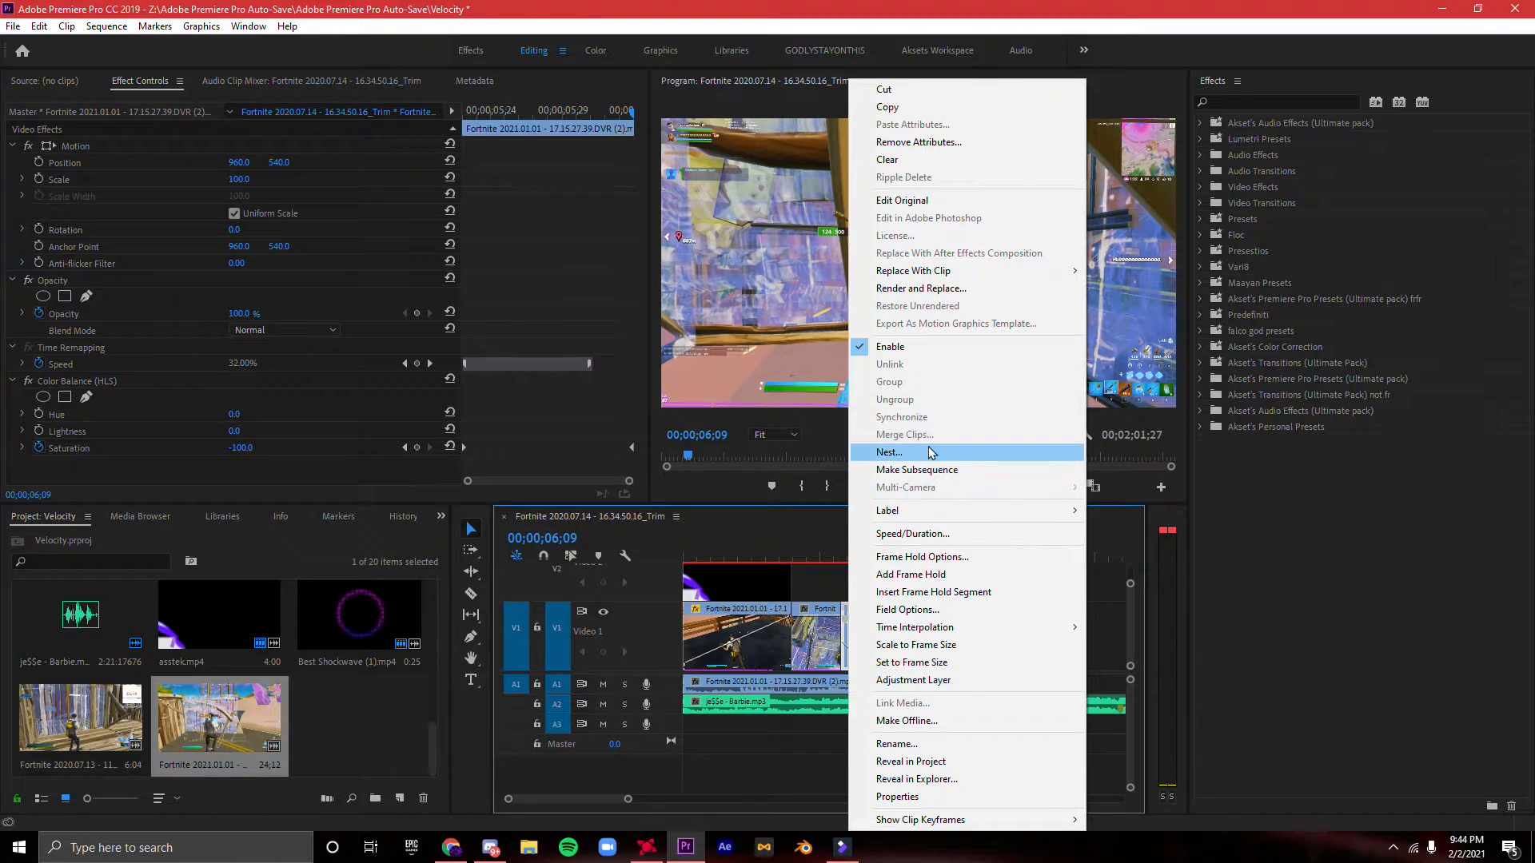
{"action": "left_click", "coordinate": [963, 444]}
{"action": "left_click", "coordinate": [723, 441]}
{"action": "right_click", "coordinate": [855, 632]}
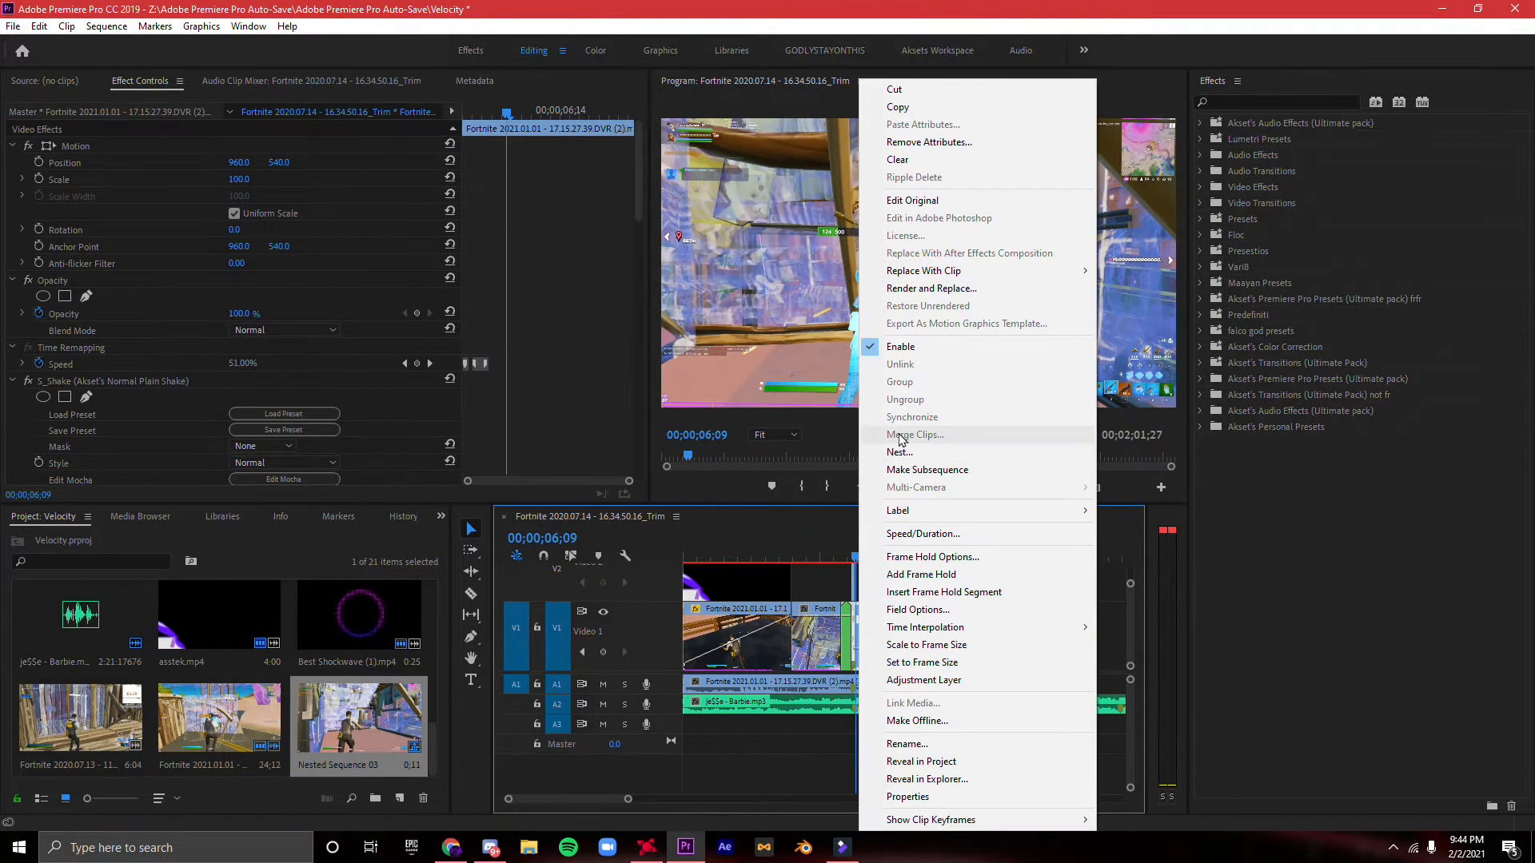
{"action": "left_click", "coordinate": [899, 451]}
{"action": "left_click", "coordinate": [725, 438]}
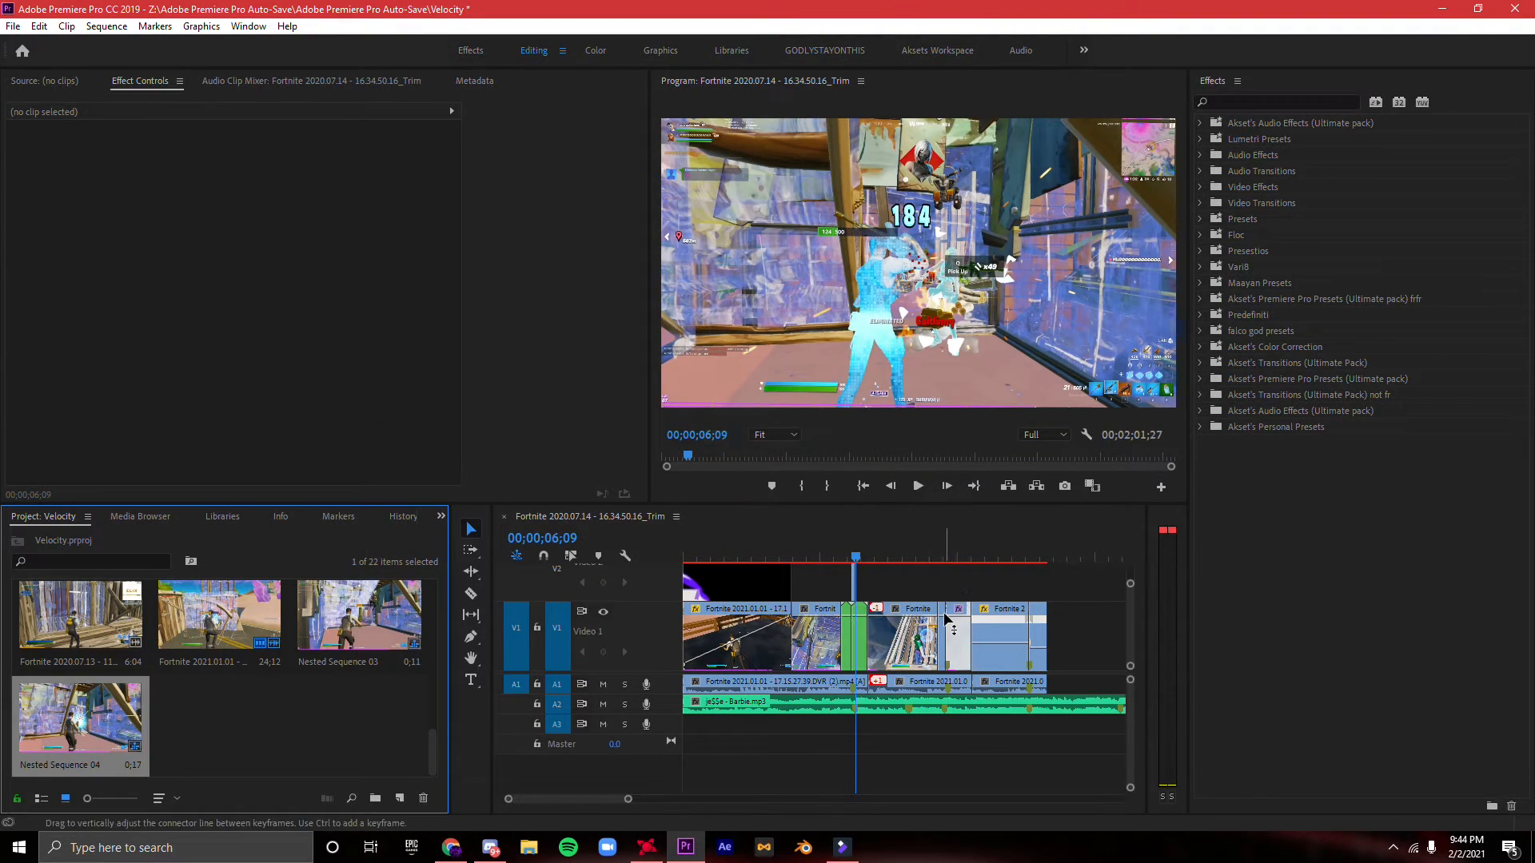
- Nest the second clip's flicker segment and the third clip's shake segment as separate sequences with the default names
{"action": "left_click", "coordinate": [959, 615]}
{"action": "right_click", "coordinate": [959, 616]}
{"action": "left_click", "coordinate": [1001, 453]}
{"action": "left_click", "coordinate": [728, 438]}
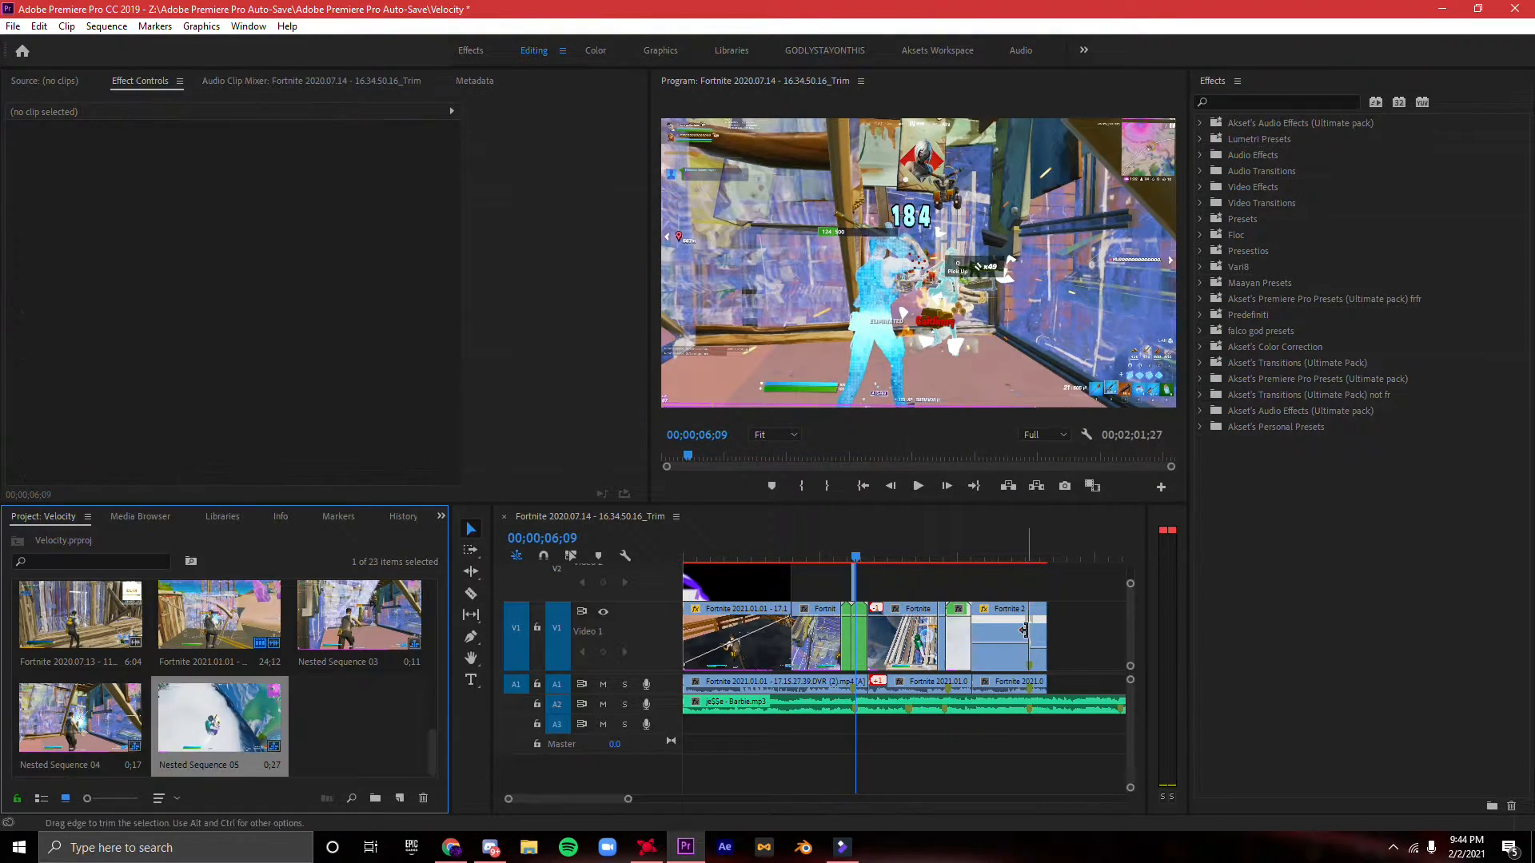
{"action": "right_click", "coordinate": [1037, 631]}
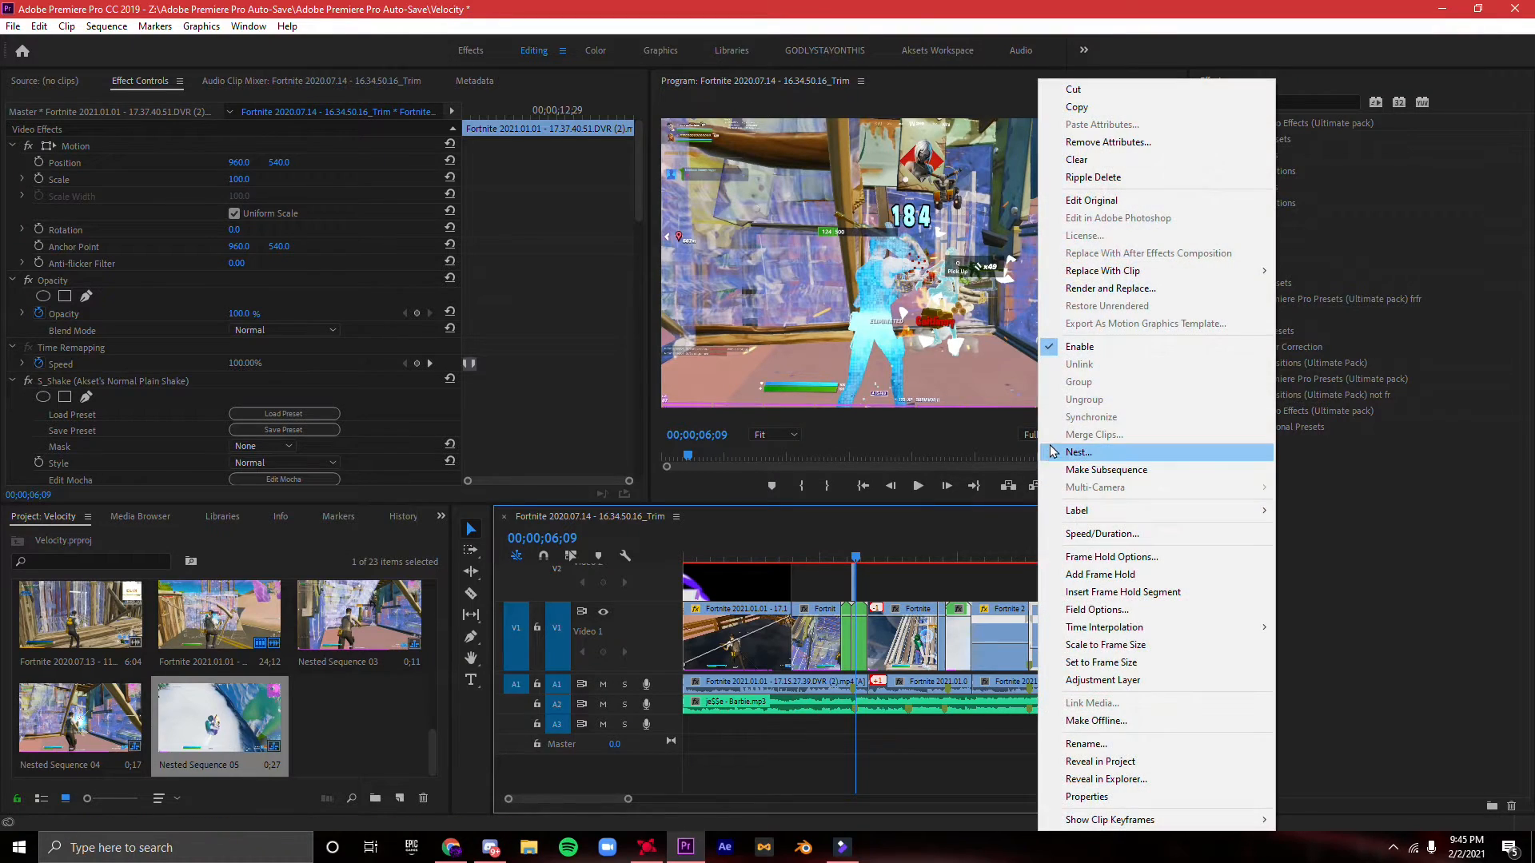
{"action": "left_click", "coordinate": [1055, 453]}
{"action": "left_click", "coordinate": [733, 444]}
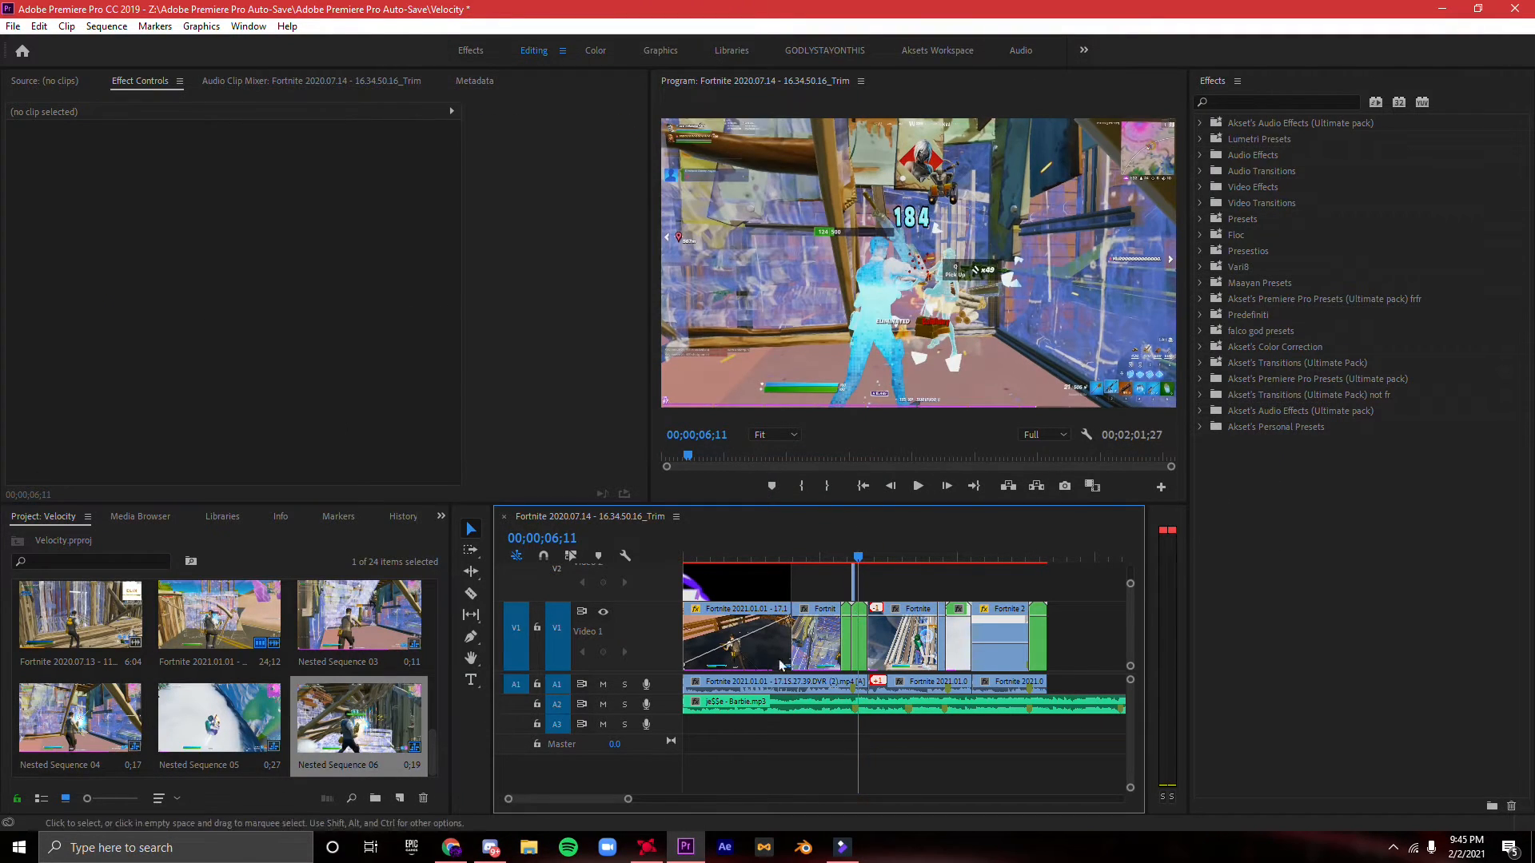
- Search the effects for "s_blu" and apply S_BlurMoCurves to the nested shake segment after the first kill
{"action": "left_click_drag", "start_coordinate": [627, 800], "coordinate": [548, 800]}
{"action": "left_click", "coordinate": [908, 633]}
{"action": "left_click", "coordinate": [1308, 127]}
{"action": "left_click", "coordinate": [1287, 103]}
{"action": "type", "text": "s"}
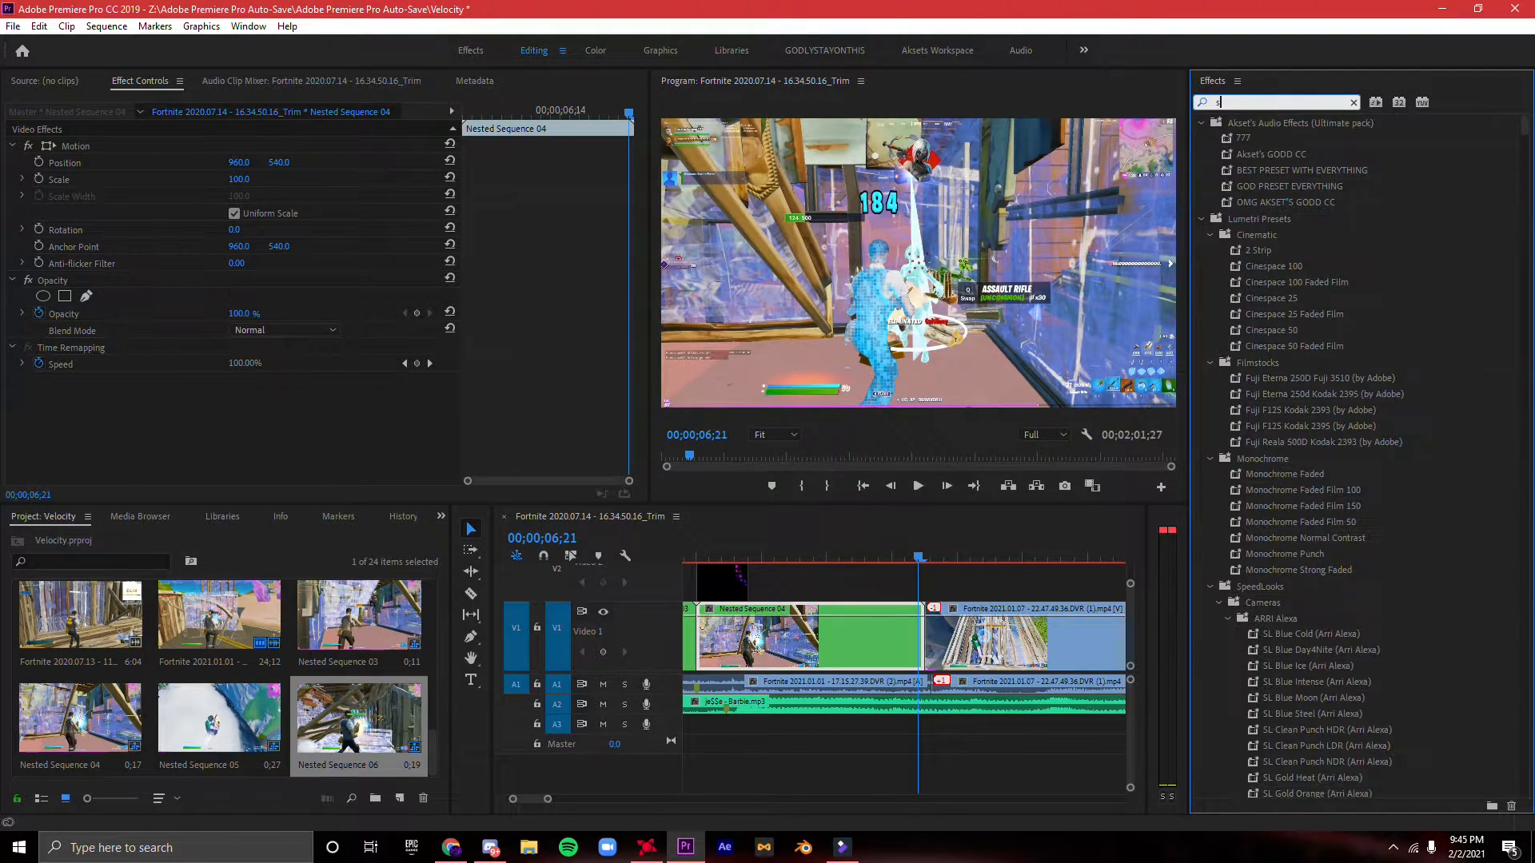
{"action": "type", "text": "_blu"}
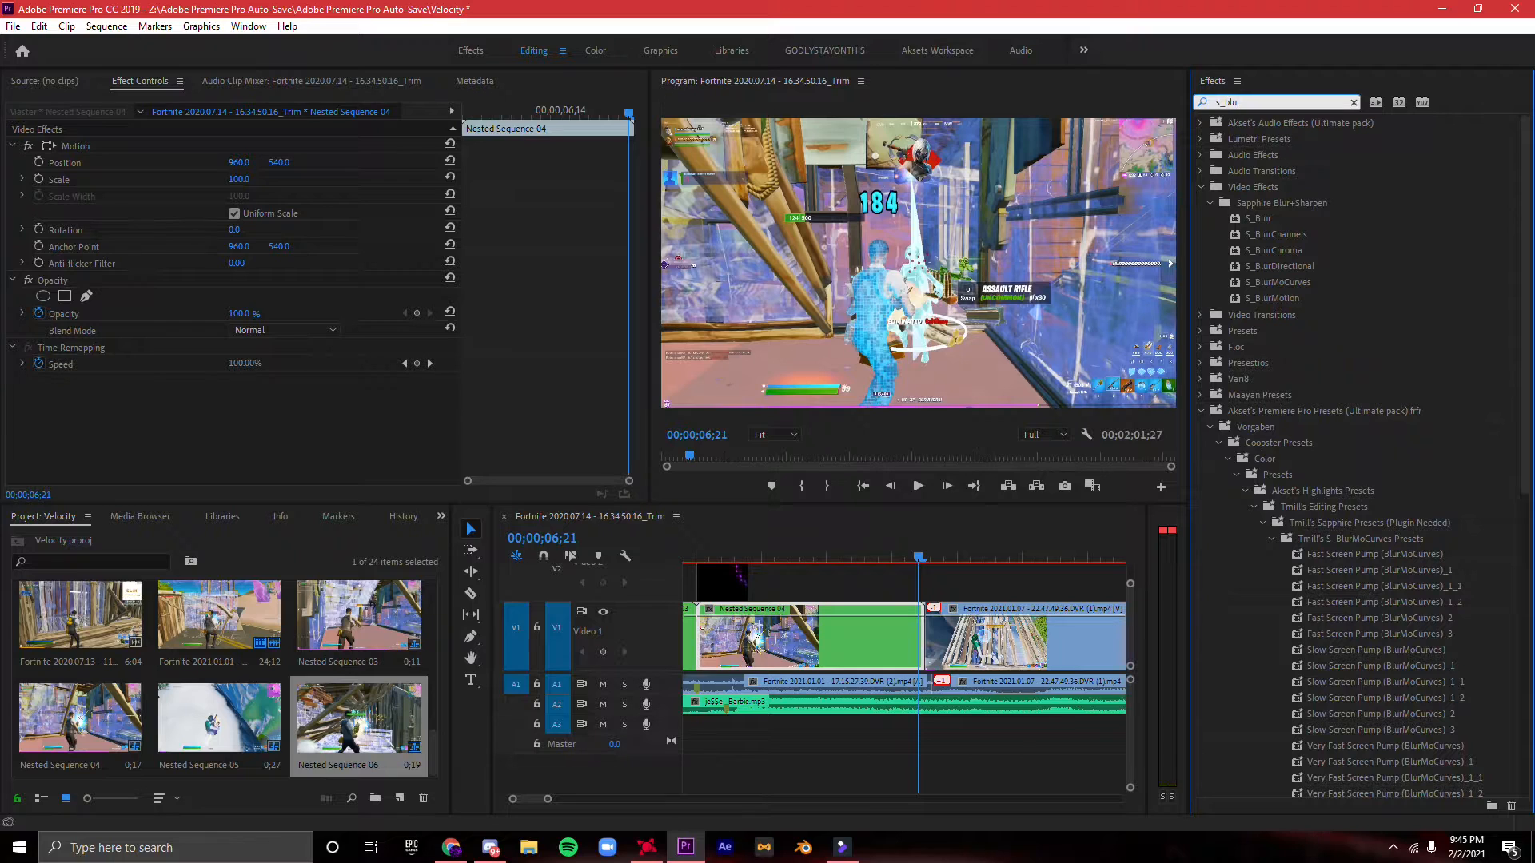
{"action": "left_click_drag", "start_coordinate": [1278, 283], "coordinate": [908, 634]}
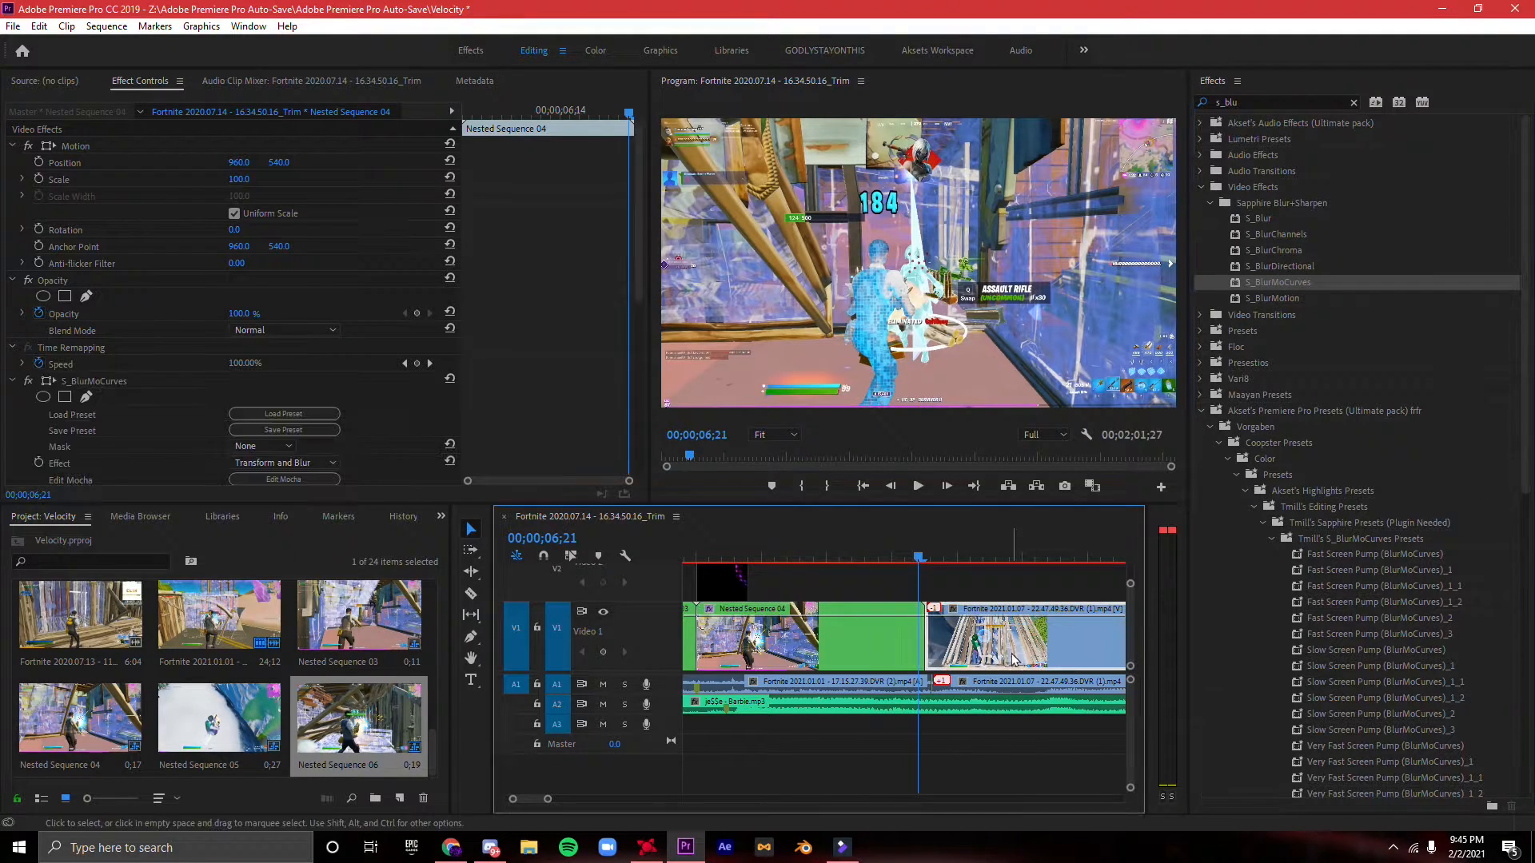
- Nest the second clip's opening segment after the first cut with the default name, and apply S_BlurMoCurves to it
{"action": "left_click", "coordinate": [972, 651]}
{"action": "left_click", "coordinate": [925, 563]}
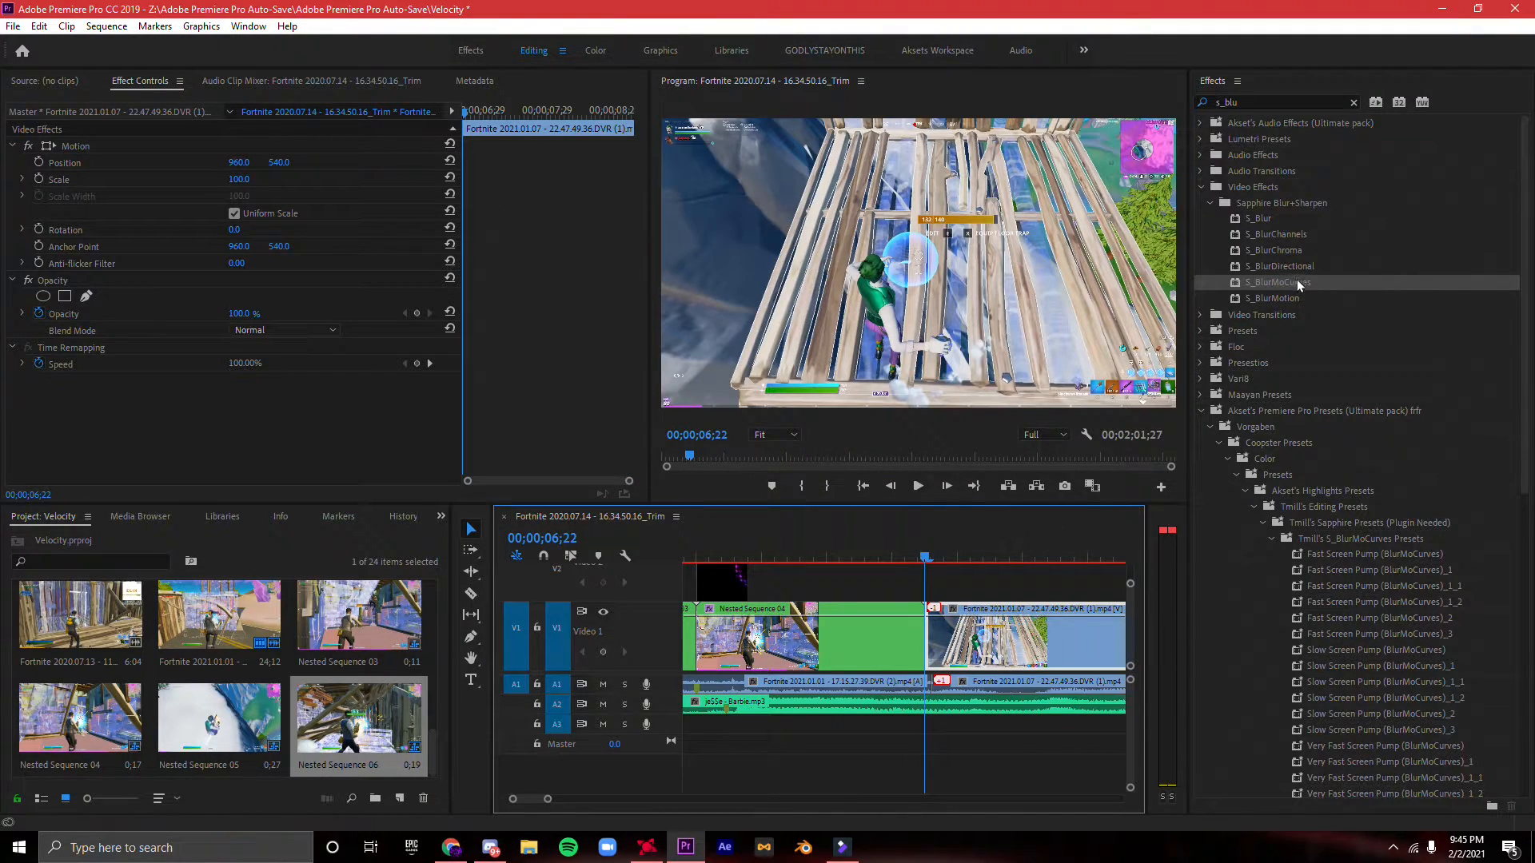
{"action": "right_click", "coordinate": [998, 637]}
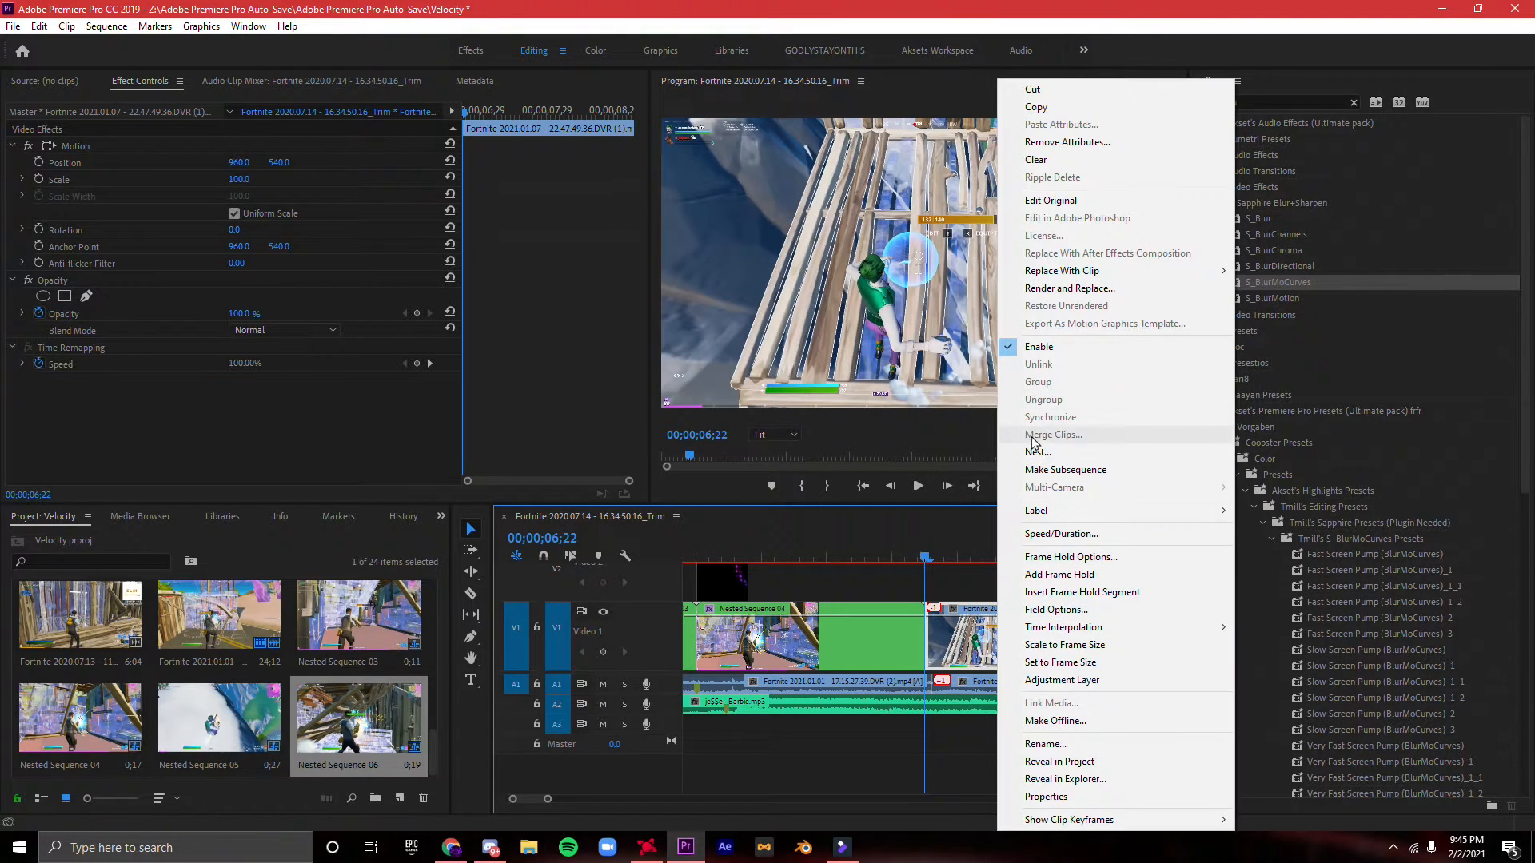
{"action": "left_click", "coordinate": [1135, 450]}
{"action": "key", "text": "Return"}
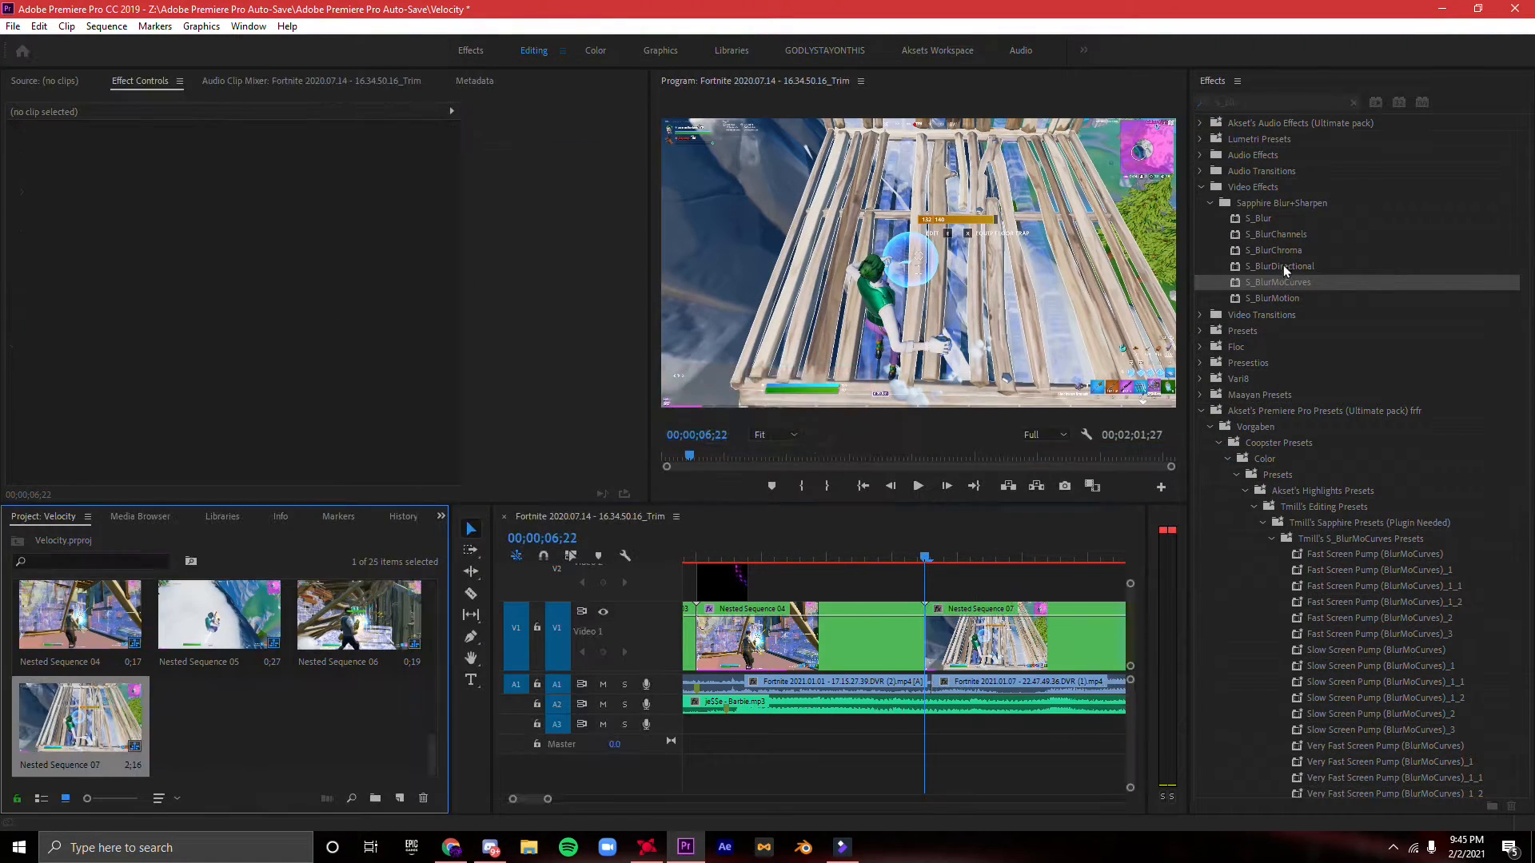
{"action": "left_click_drag", "start_coordinate": [990, 514], "coordinate": [992, 635]}
{"action": "left_click", "coordinate": [1354, 102]}
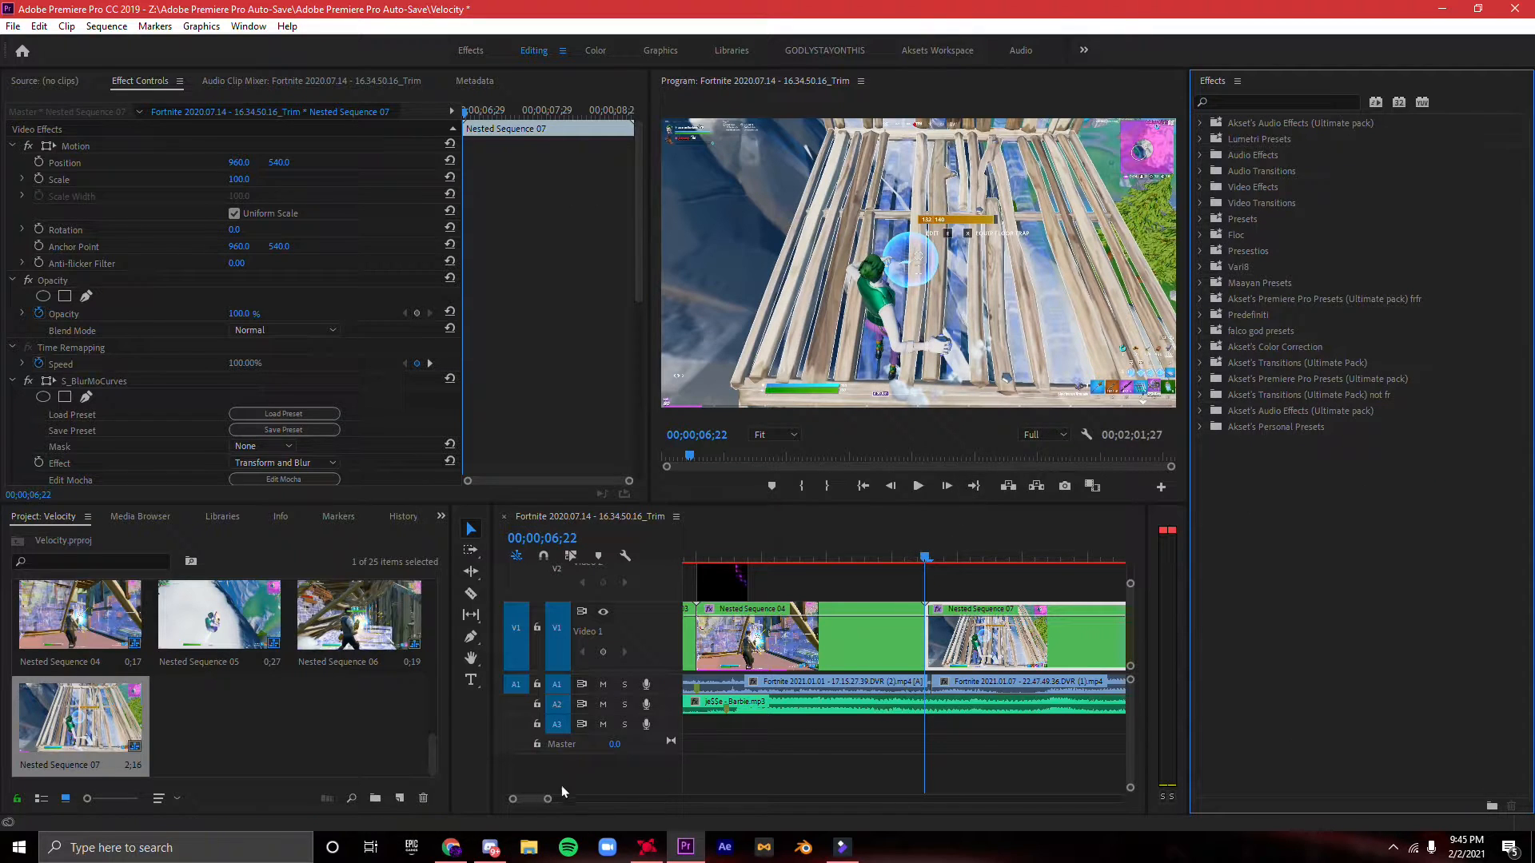
- Enable Shift X and Shift Y keyframes at 0 for S_BlurMoCurves on the nested shake segment before the second clip
{"action": "left_click_drag", "start_coordinate": [548, 799], "coordinate": [525, 797]}
{"action": "left_click", "coordinate": [855, 632]}
{"action": "key", "text": "Left"}
{"action": "key", "text": "Left"}
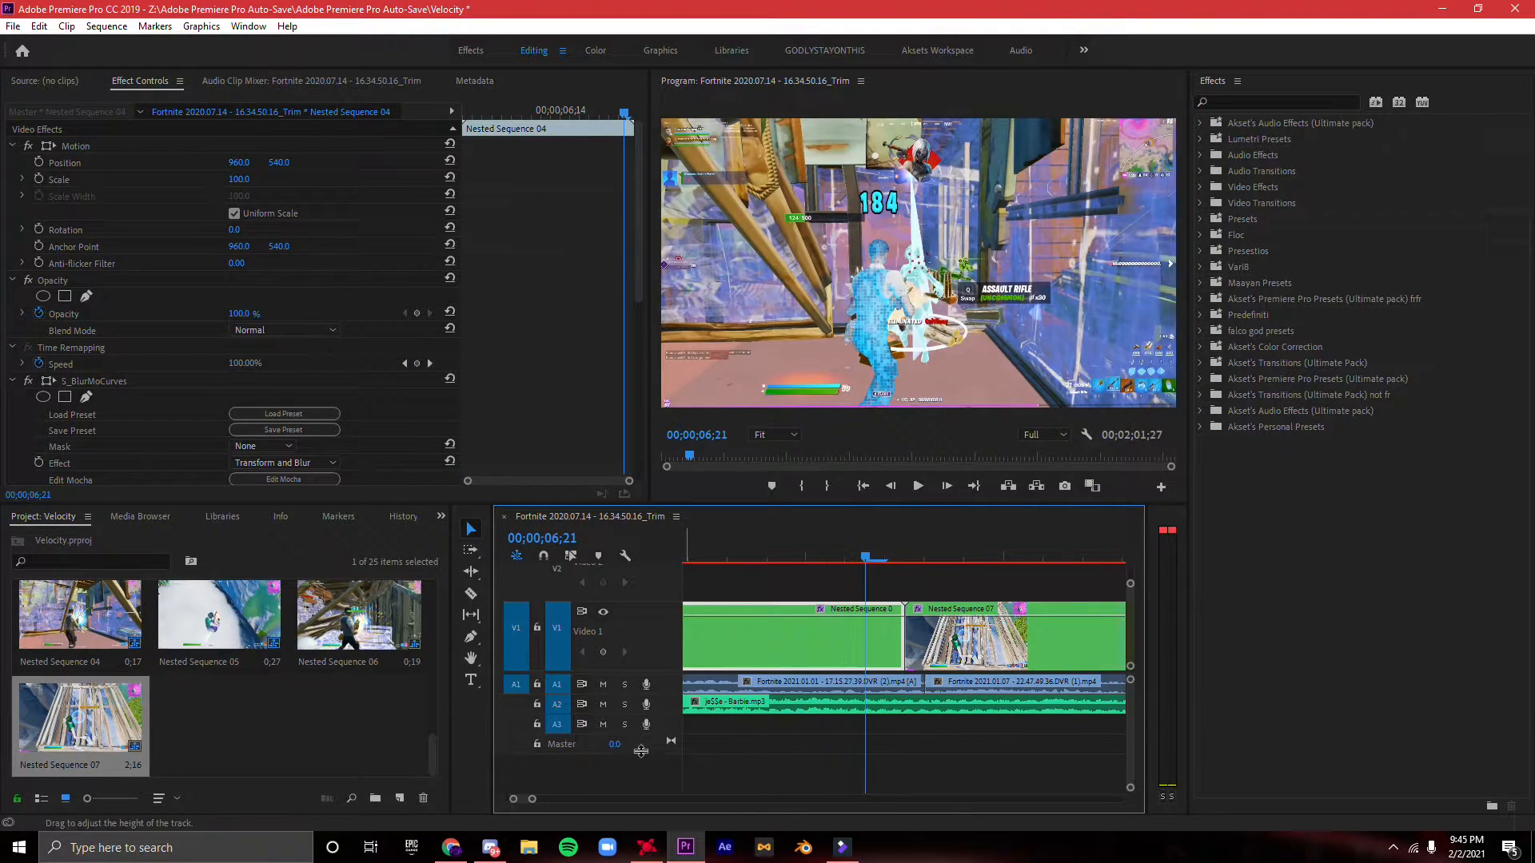
{"action": "left_click_drag", "start_coordinate": [534, 800], "coordinate": [561, 799]}
{"action": "scroll", "coordinate": [207, 350], "scroll_direction": "down", "scroll_amount": 5}
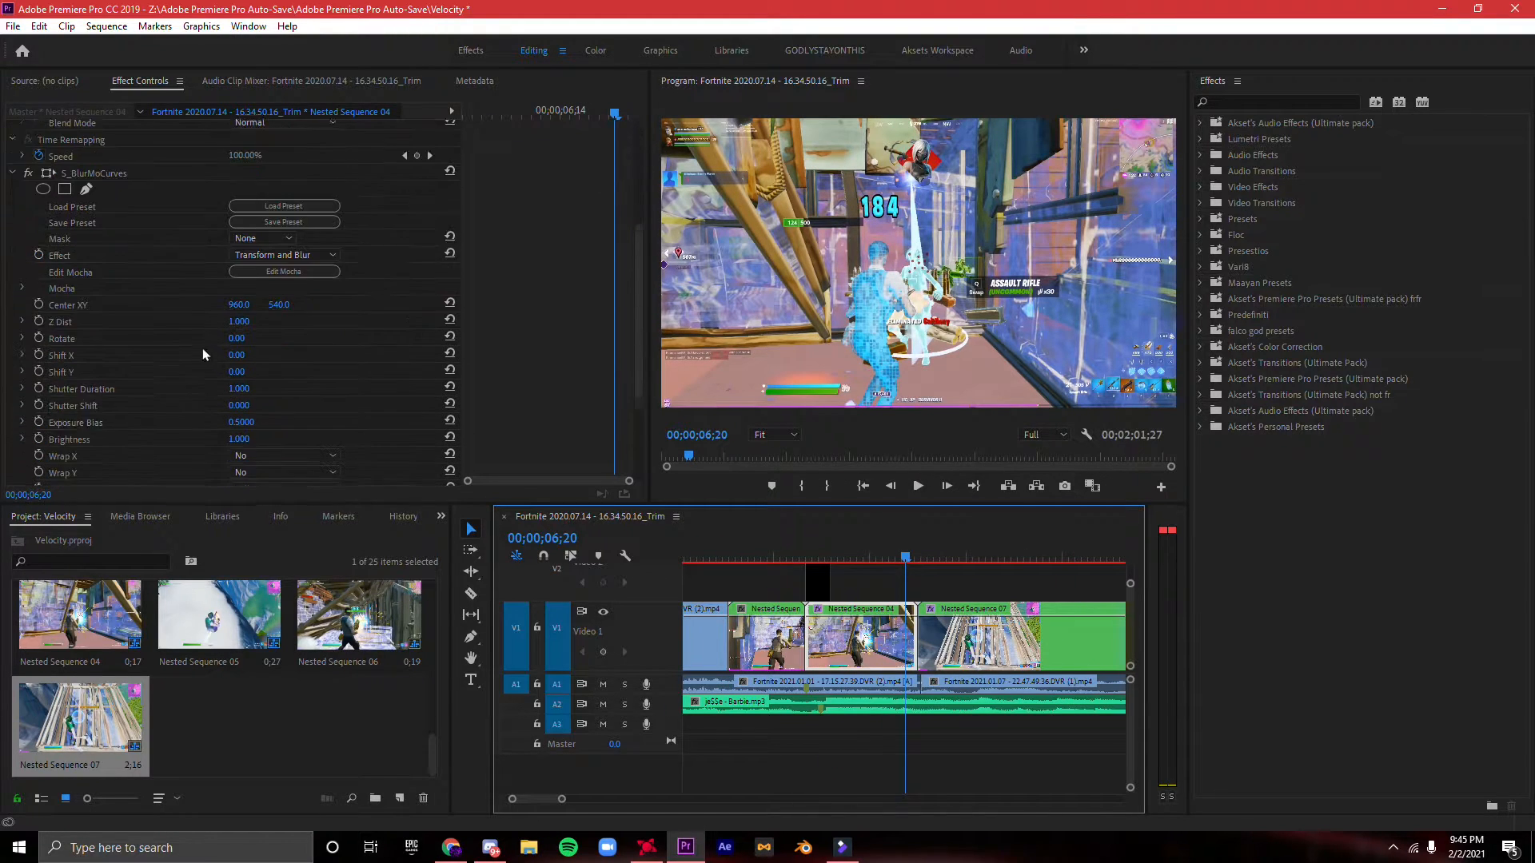
{"action": "left_click", "coordinate": [72, 324]}
{"action": "left_click", "coordinate": [66, 340]}
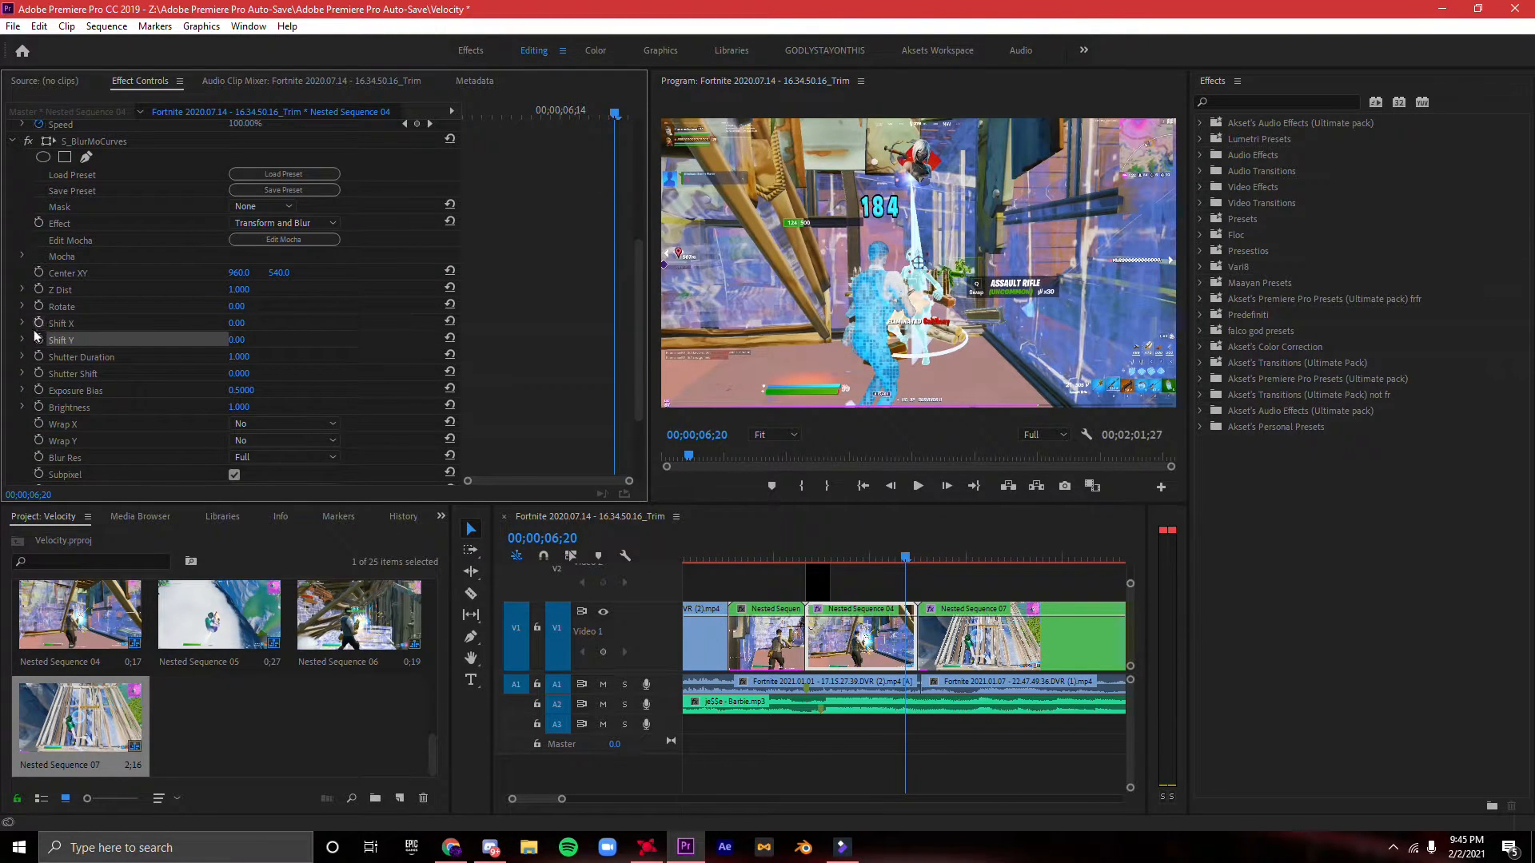
{"action": "left_click", "coordinate": [33, 325]}
{"action": "left_click", "coordinate": [39, 324]}
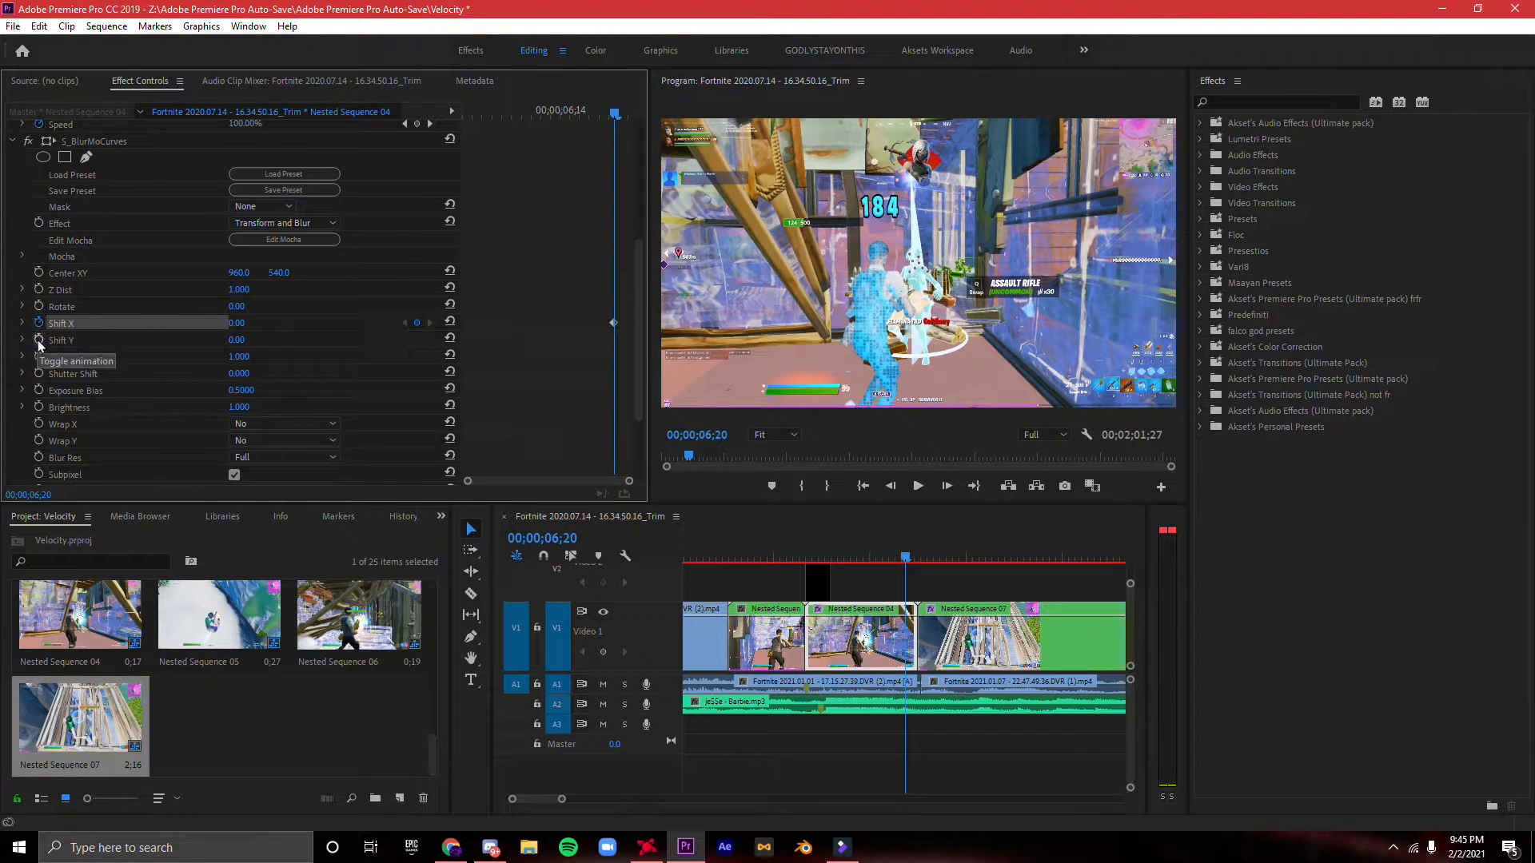
{"action": "left_click", "coordinate": [39, 339]}
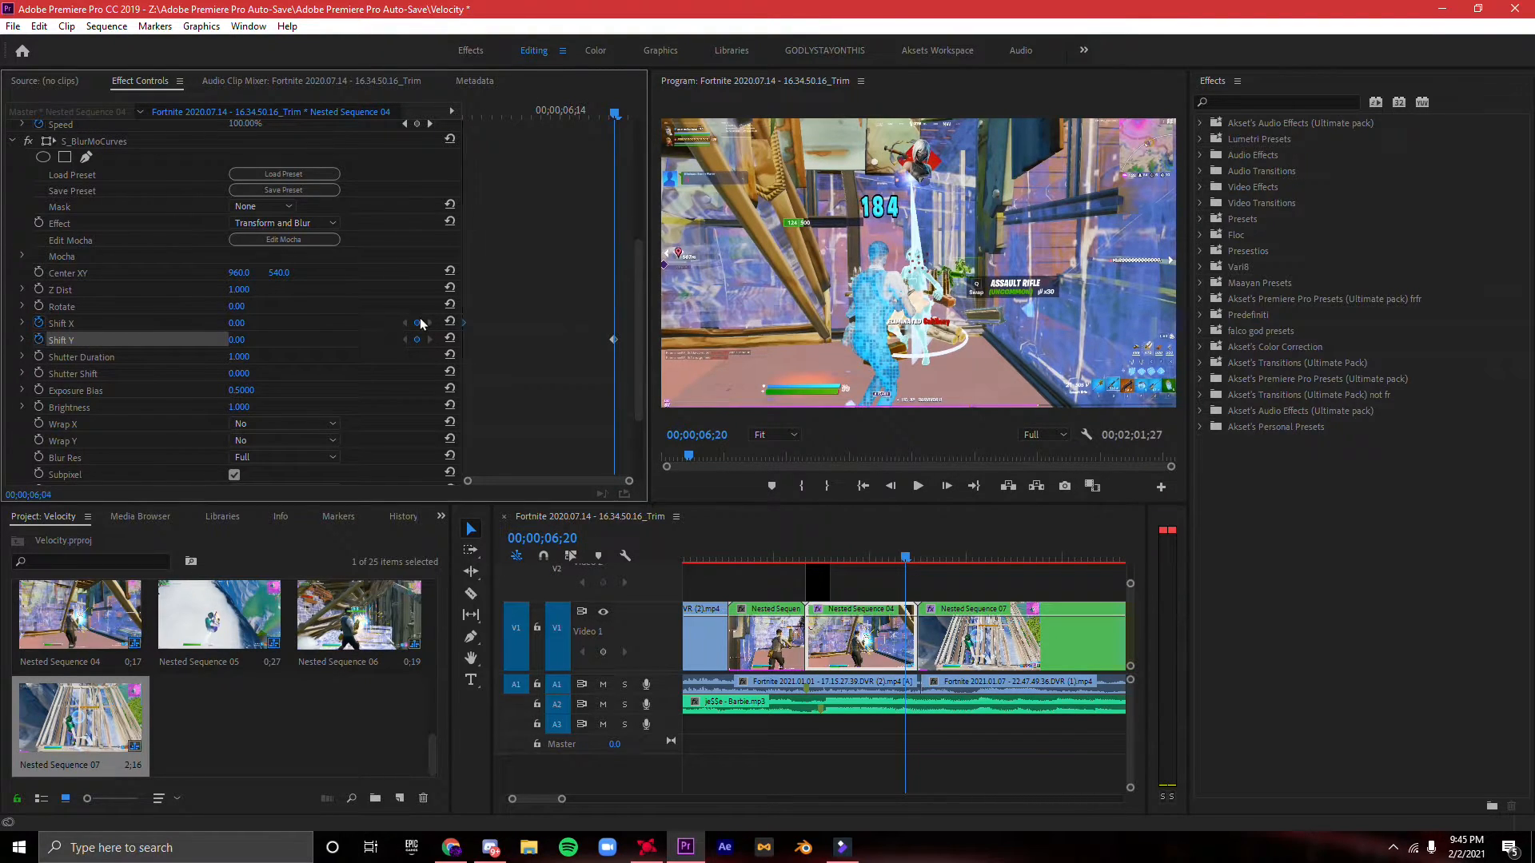
- Set Wrap X and Wrap Y of the shake segment's S_BlurMoCurves to Reflect
{"action": "left_click", "coordinate": [288, 426]}
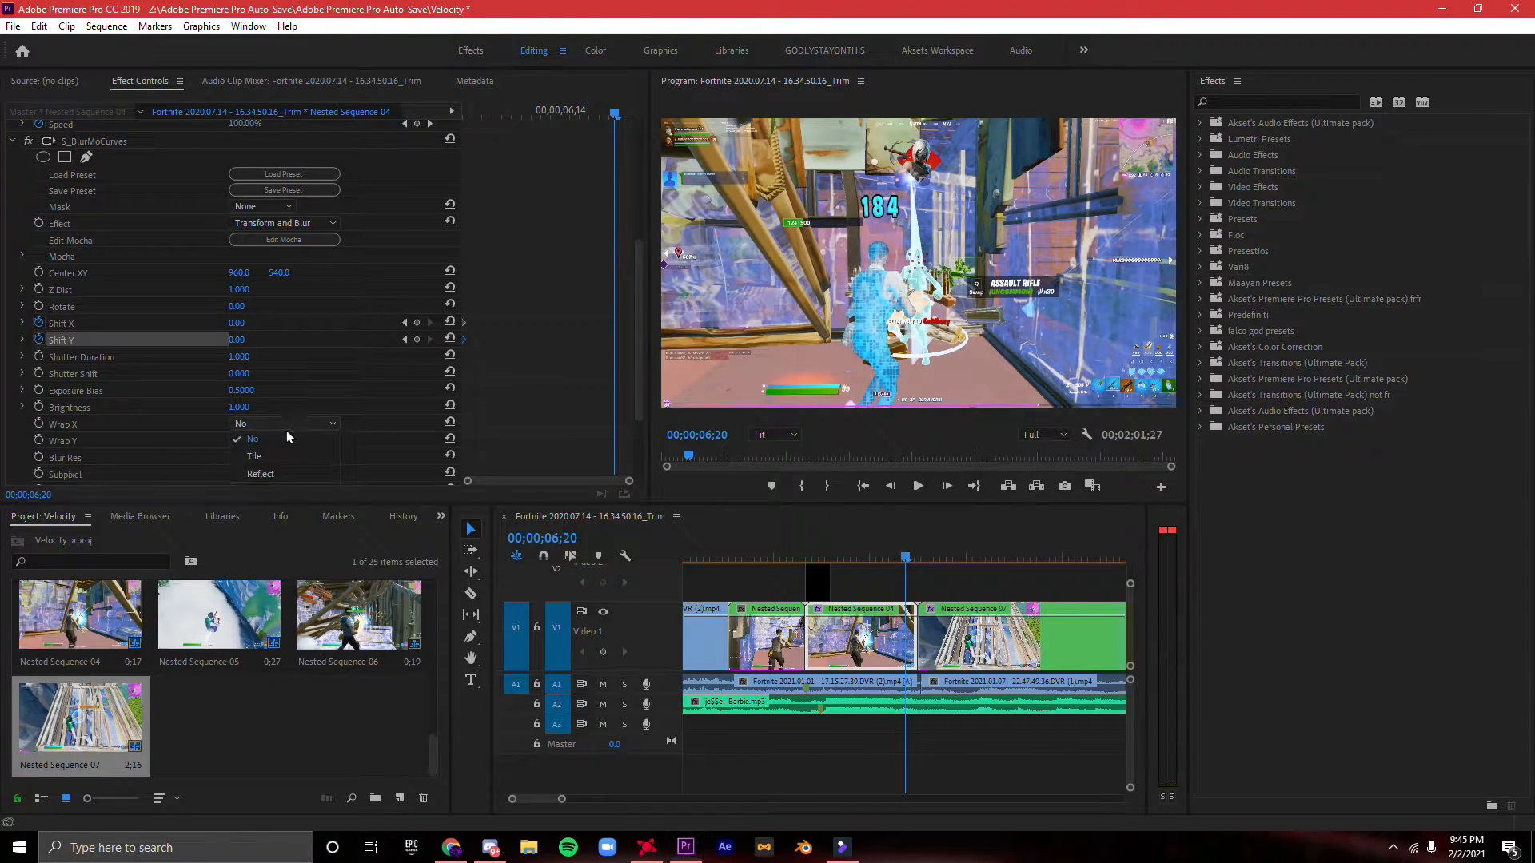
{"action": "left_click", "coordinate": [282, 472]}
{"action": "left_click", "coordinate": [274, 442]}
{"action": "left_click", "coordinate": [281, 489]}
- Keyframe Shift X at 300 and Shift Y at -300 at the very end of the nested shake segment
{"action": "left_click_drag", "start_coordinate": [615, 113], "coordinate": [636, 114]}
{"action": "left_click", "coordinate": [417, 323]}
{"action": "left_click", "coordinate": [418, 339]}
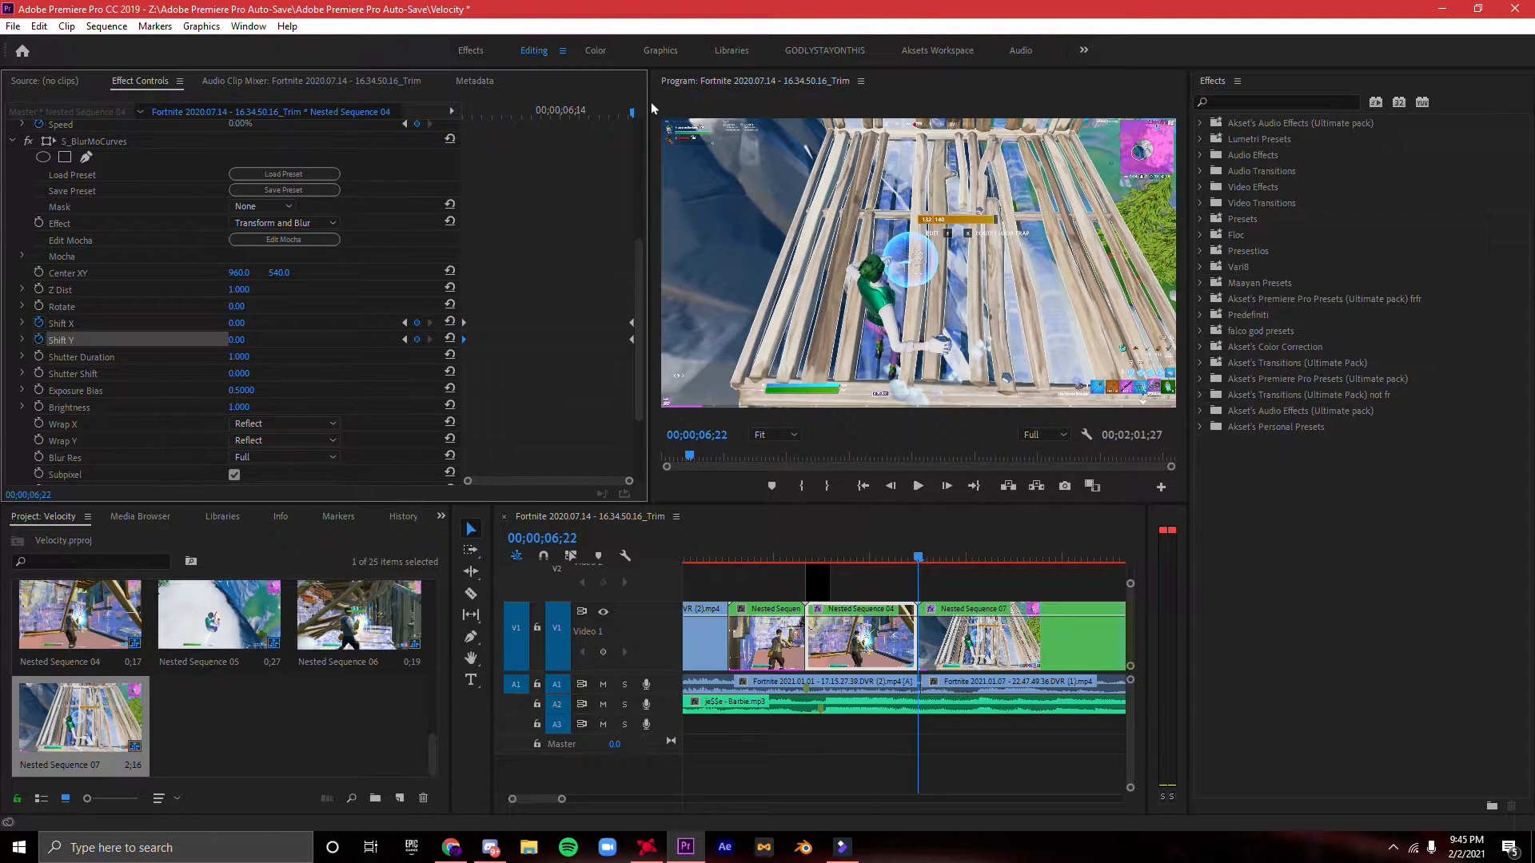
{"action": "left_click_drag", "start_coordinate": [619, 114], "coordinate": [450, 149]}
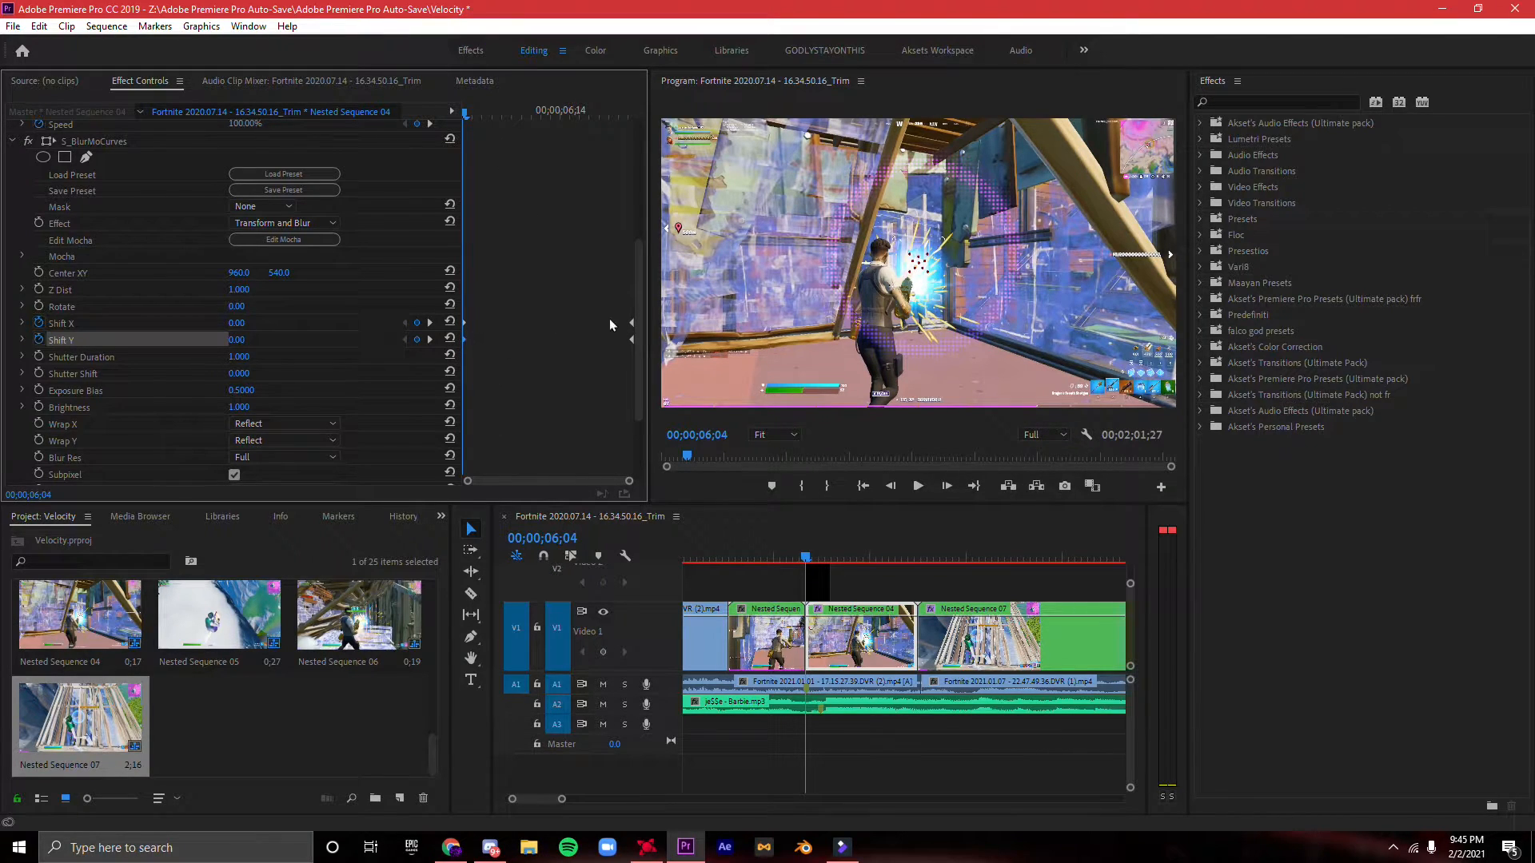
{"action": "left_click", "coordinate": [582, 112]}
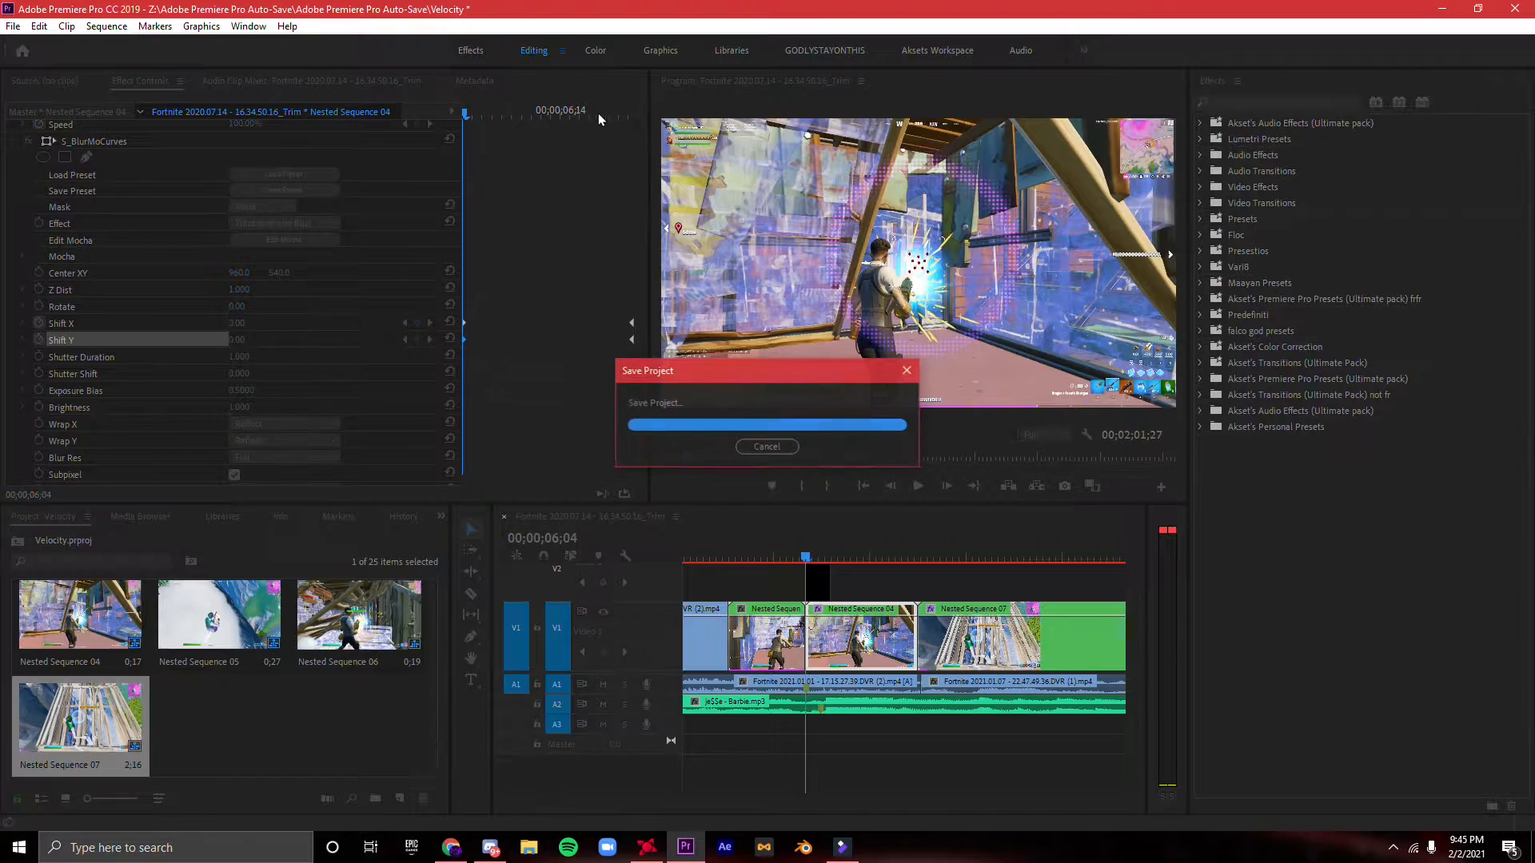
{"action": "left_click_drag", "start_coordinate": [588, 107], "coordinate": [632, 97]}
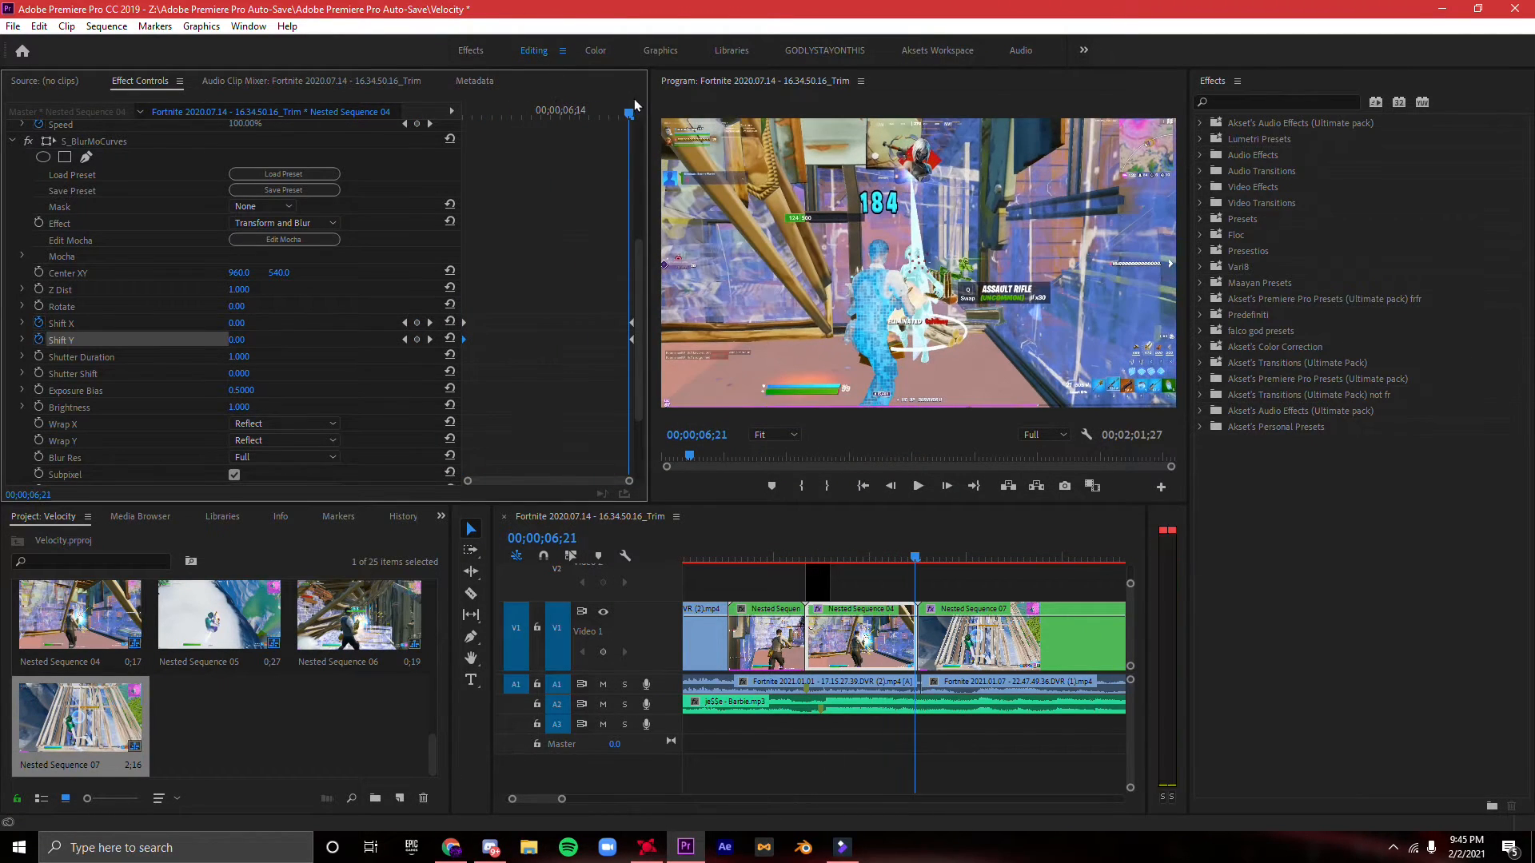
{"action": "left_click_drag", "start_coordinate": [620, 478], "coordinate": [538, 483]}
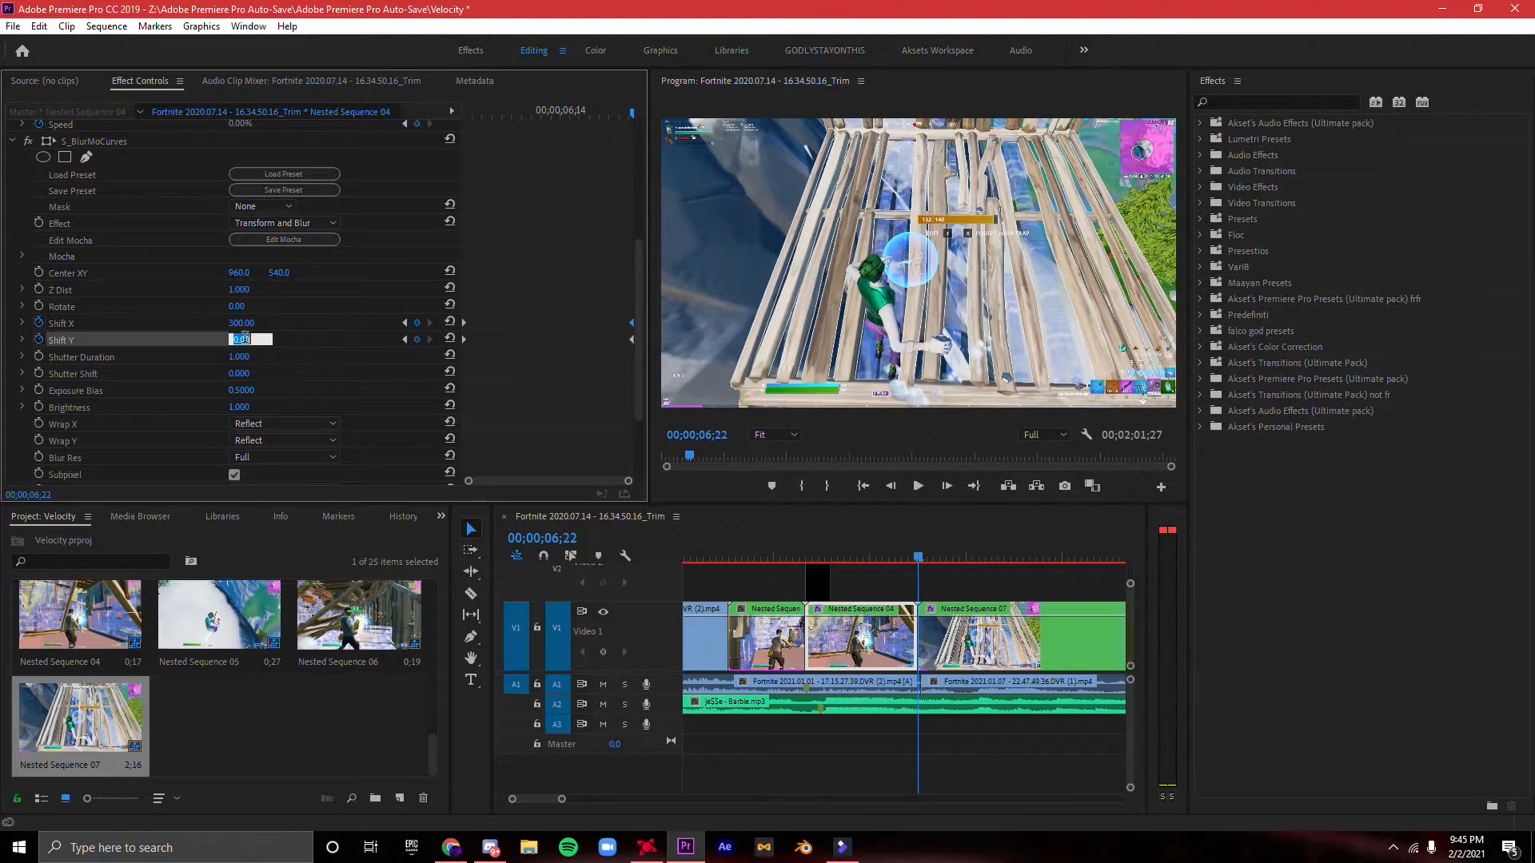
{"action": "key", "text": "Left"}
{"action": "key", "text": "Left"}
{"action": "key", "text": "Left"}
{"action": "key", "text": "Left"}
{"action": "key", "text": "Left"}
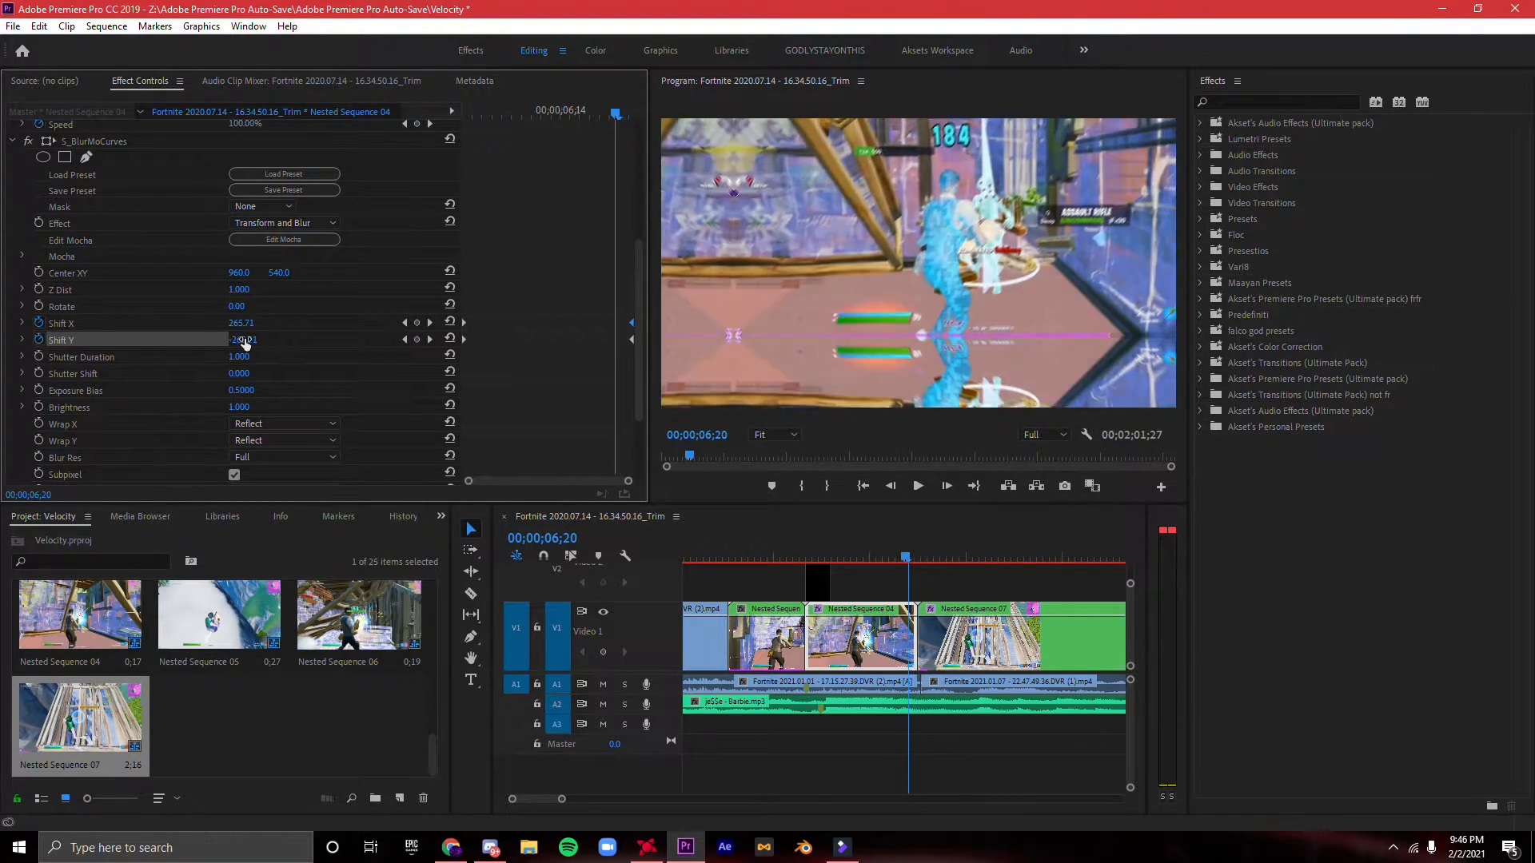
- Move the shake segment's starting Shift X and Shift Y keyframes to 00;00;06;20, just before its end keyframes
{"action": "left_click_drag", "start_coordinate": [590, 116], "coordinate": [620, 168]}
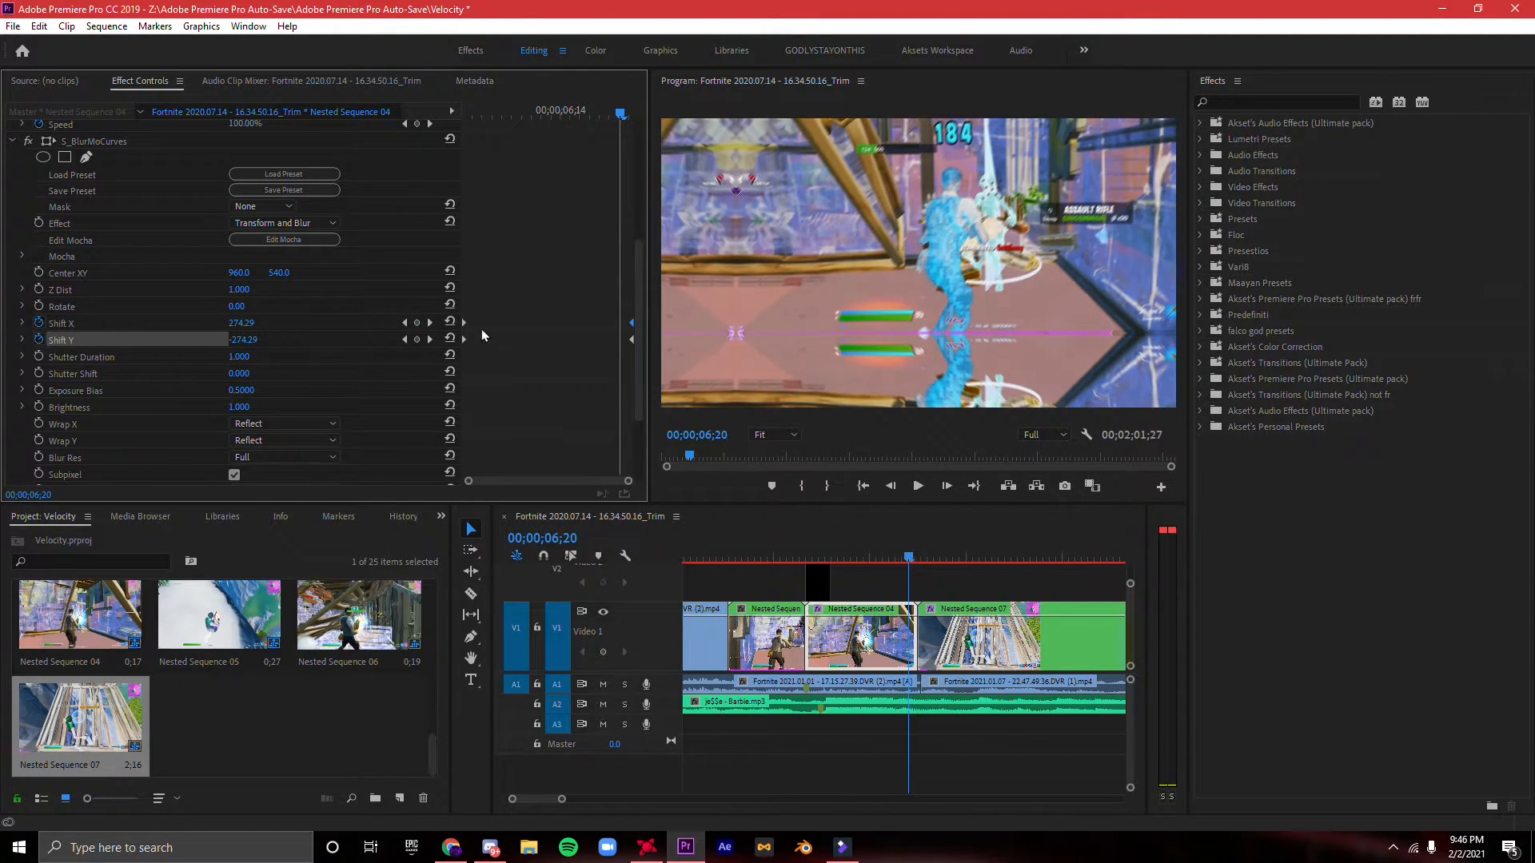
{"action": "left_click_drag", "start_coordinate": [466, 340], "coordinate": [612, 342]}
{"action": "left_click_drag", "start_coordinate": [464, 323], "coordinate": [615, 323]}
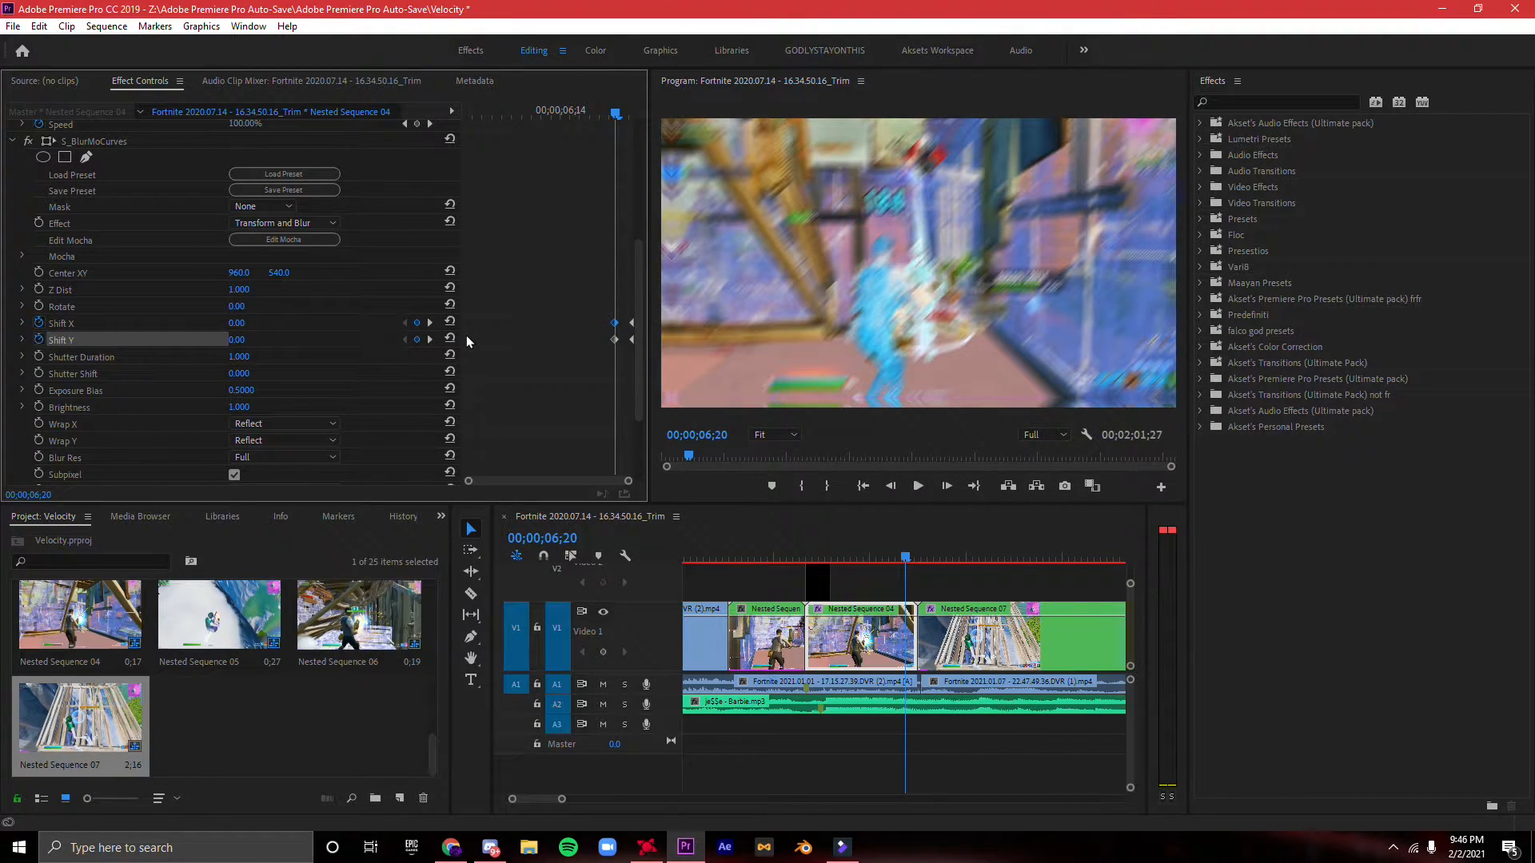
- Play and scrub the end of the nested shake segment to check its blur movement into the cut
{"action": "key", "text": "Right"}
{"action": "key", "text": "Right"}
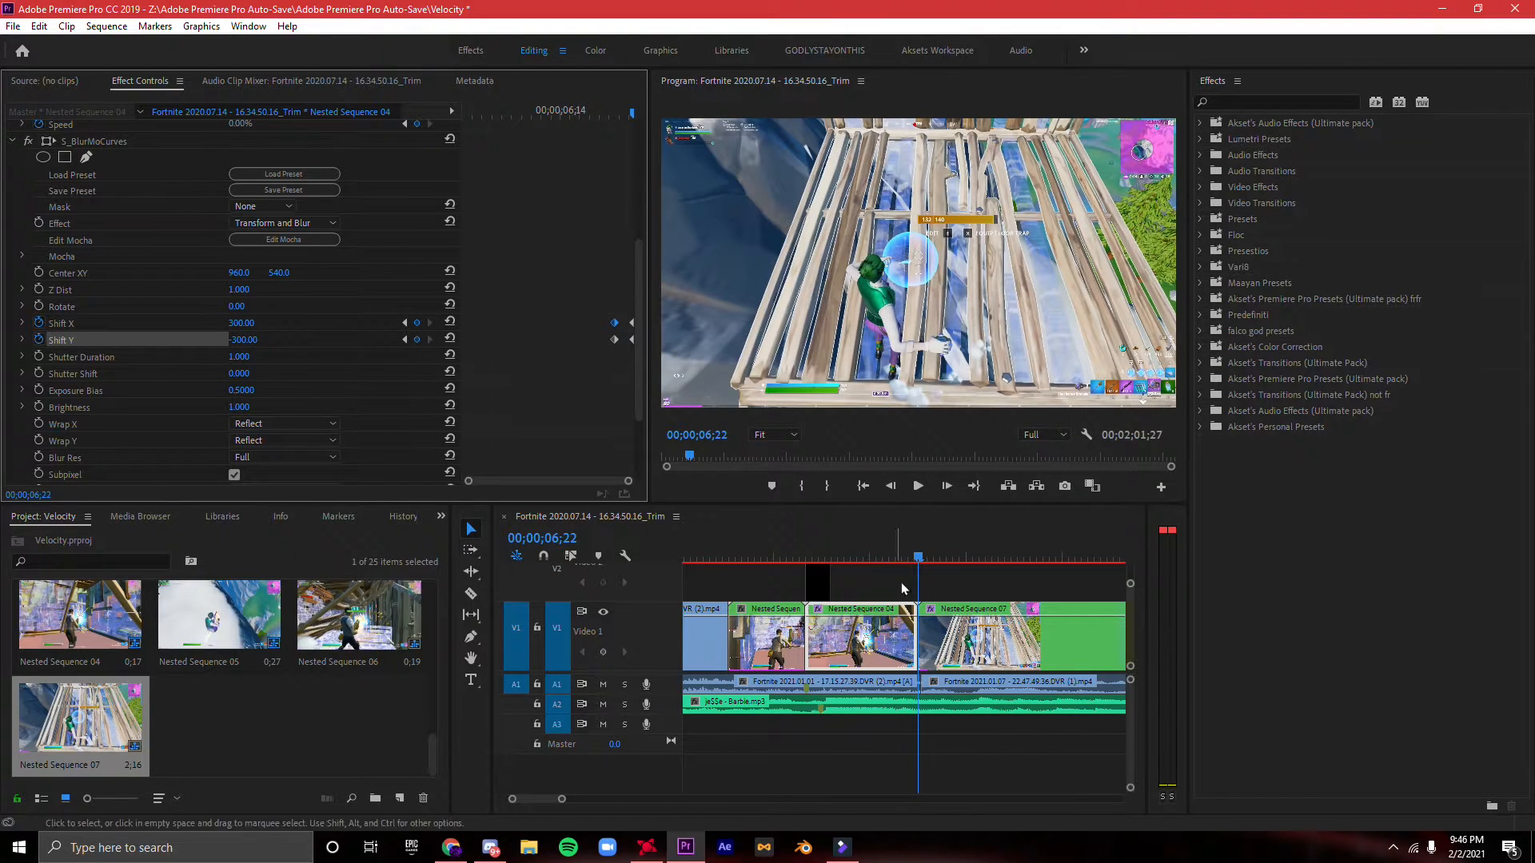
{"action": "left_click", "coordinate": [893, 556]}
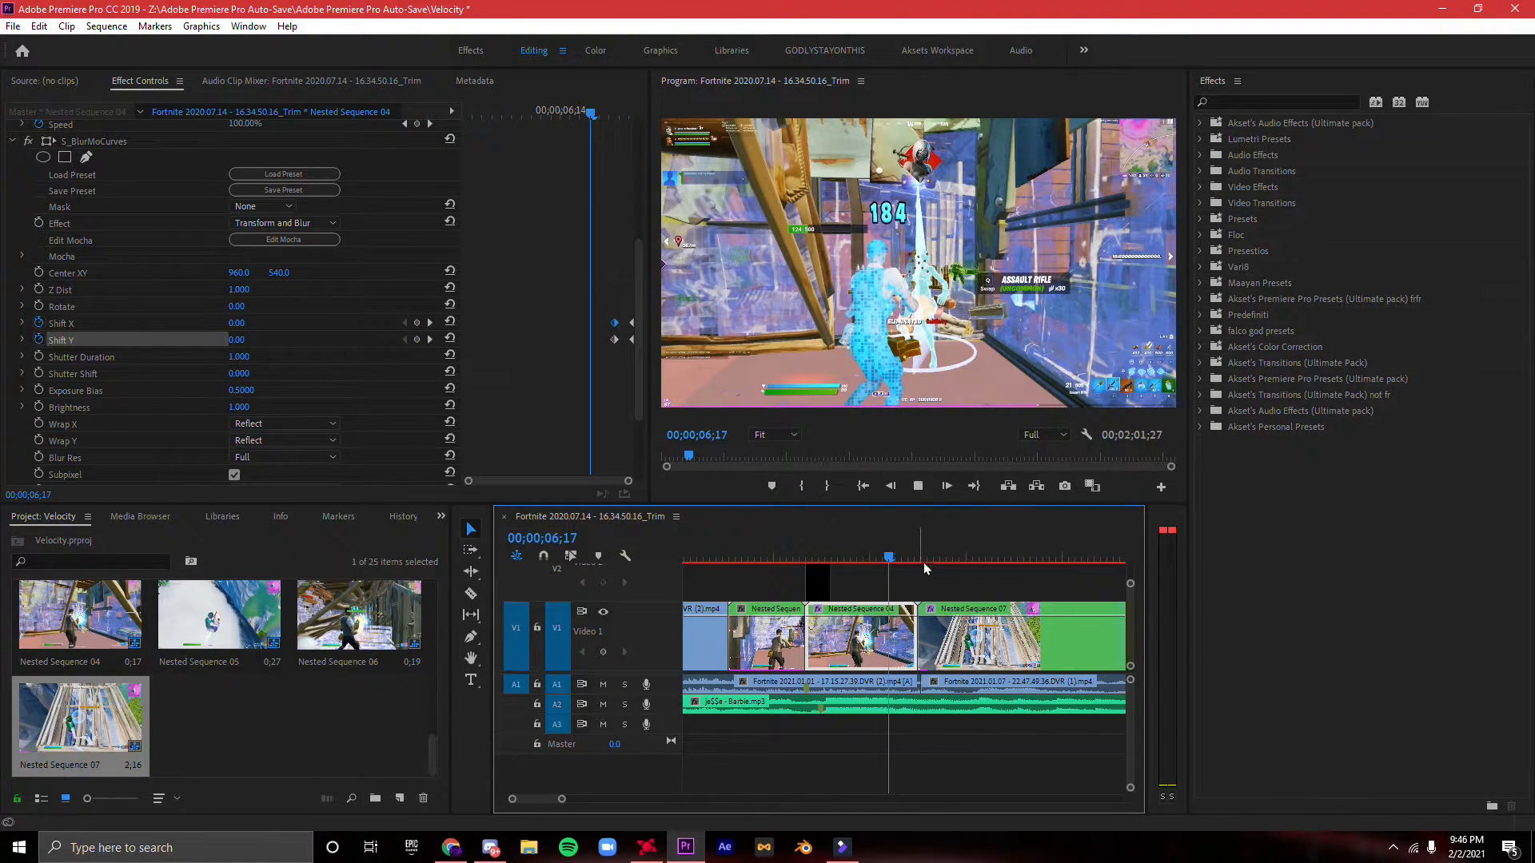
{"action": "left_click", "coordinate": [916, 560]}
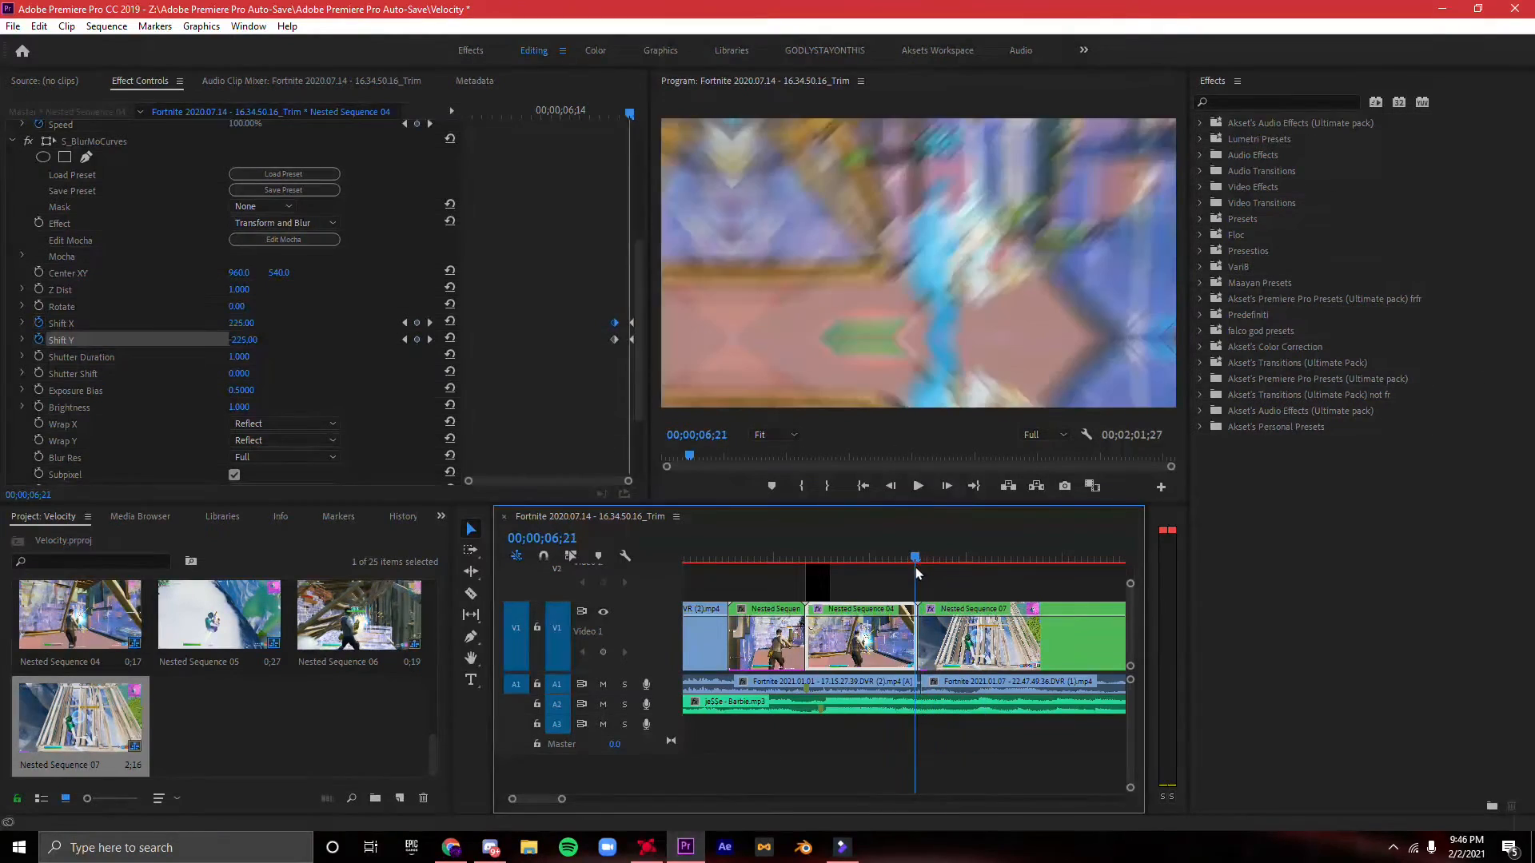
{"action": "left_click_drag", "start_coordinate": [915, 568], "coordinate": [920, 564]}
- Enable Shift X and Shift Y keyframes at 0 for the following nested clip's S_BlurMoCurves, two frames after its start
{"action": "left_click", "coordinate": [944, 632]}
{"action": "key", "text": "Right"}
{"action": "scroll", "coordinate": [108, 267], "scroll_direction": "down", "scroll_amount": 4}
{"action": "key", "text": "Right"}
{"action": "left_click", "coordinate": [45, 341]}
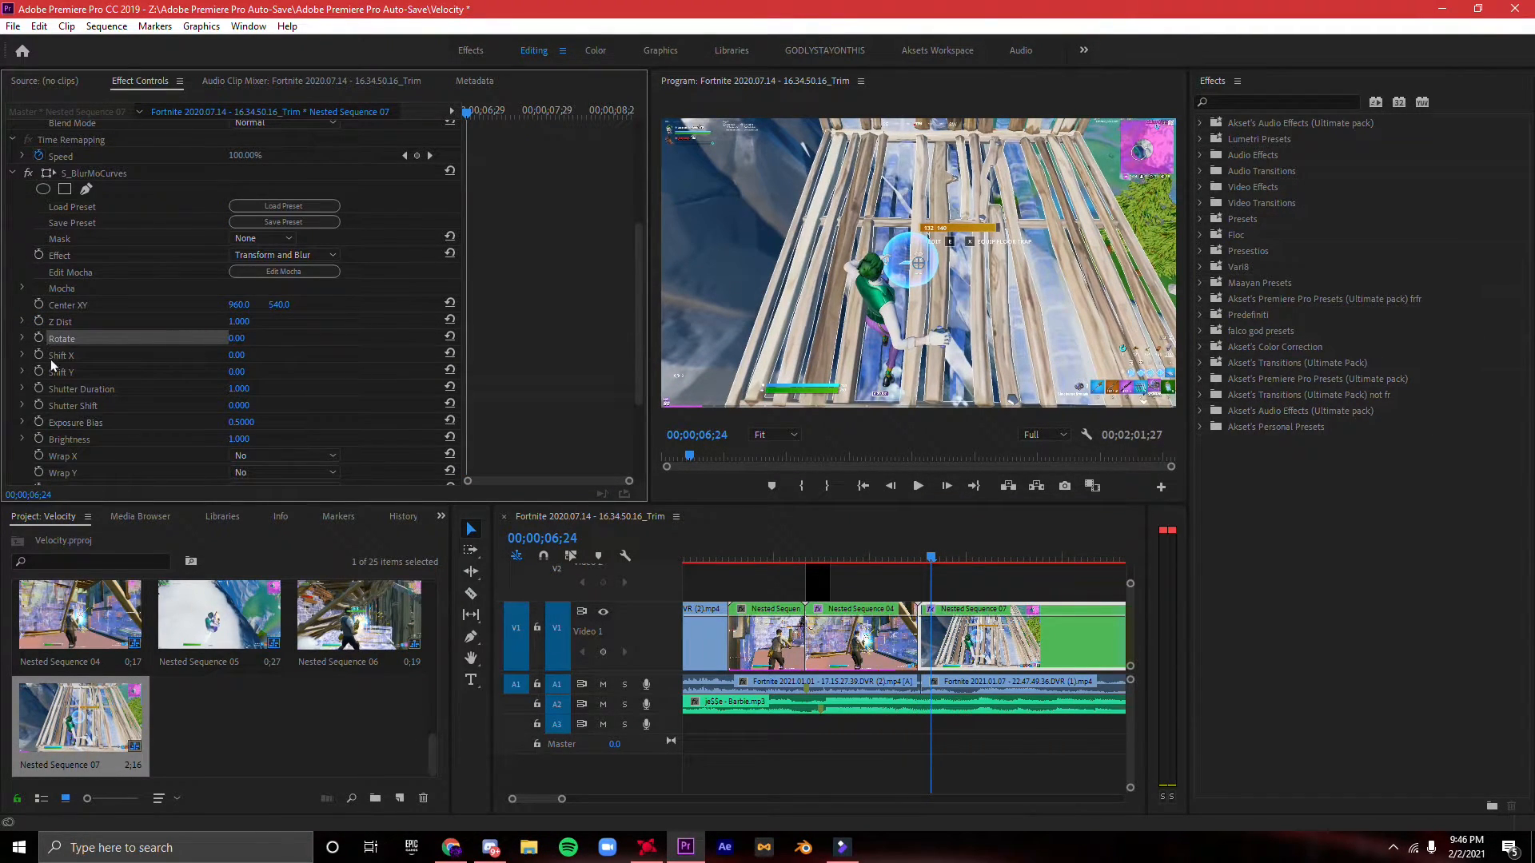
{"action": "left_click", "coordinate": [39, 355]}
{"action": "left_click", "coordinate": [37, 372]}
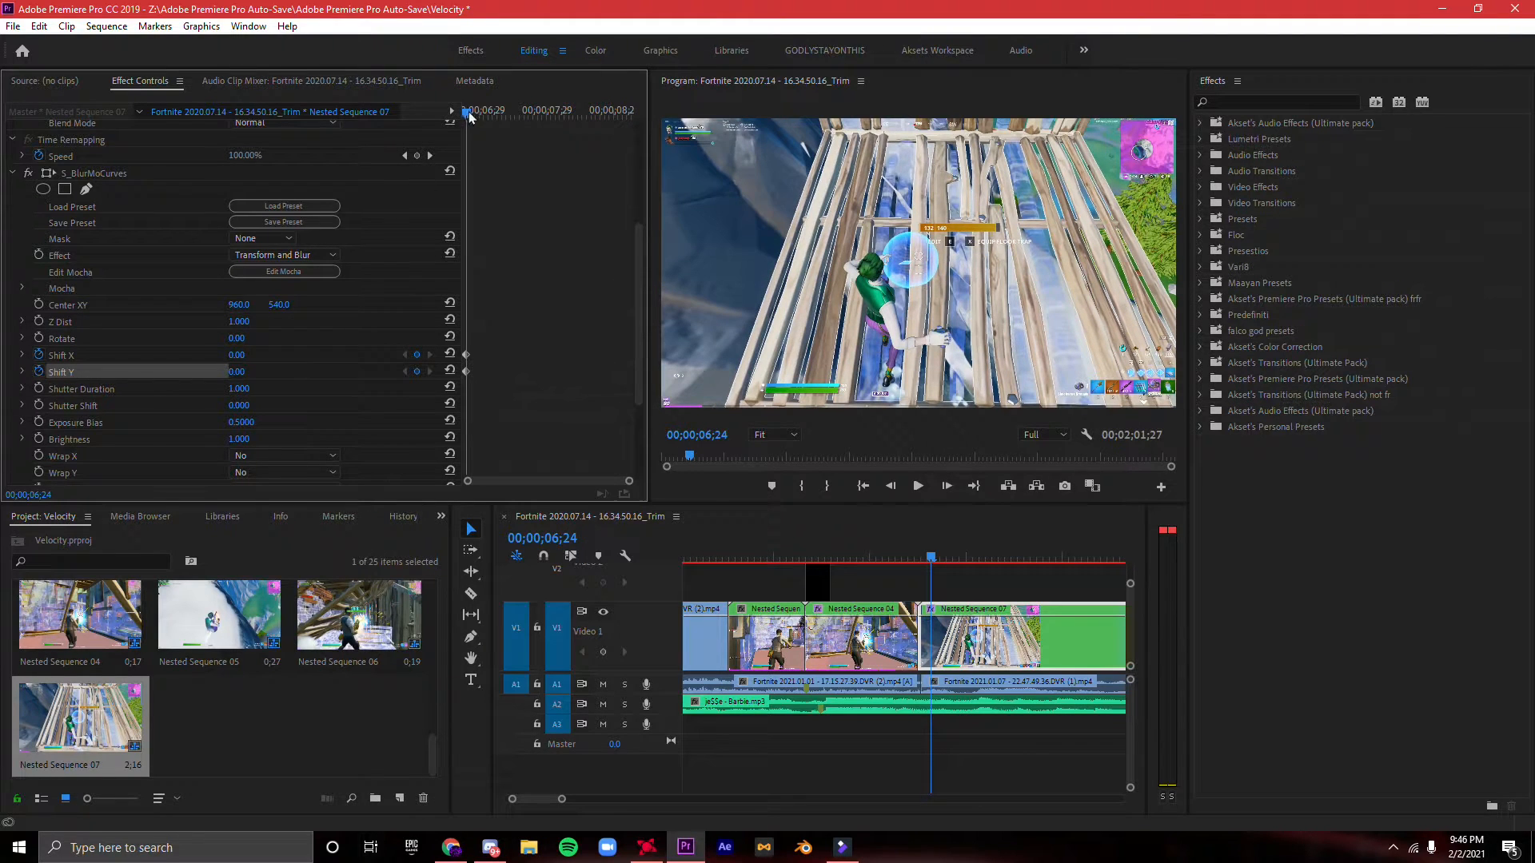
- Keyframe Shift X at -300 and Shift Y at 300 on the first frame of the nested clip after the cut
{"action": "left_click_drag", "start_coordinate": [468, 115], "coordinate": [463, 116]}
{"action": "left_click", "coordinate": [416, 355]}
{"action": "left_click", "coordinate": [417, 372]}
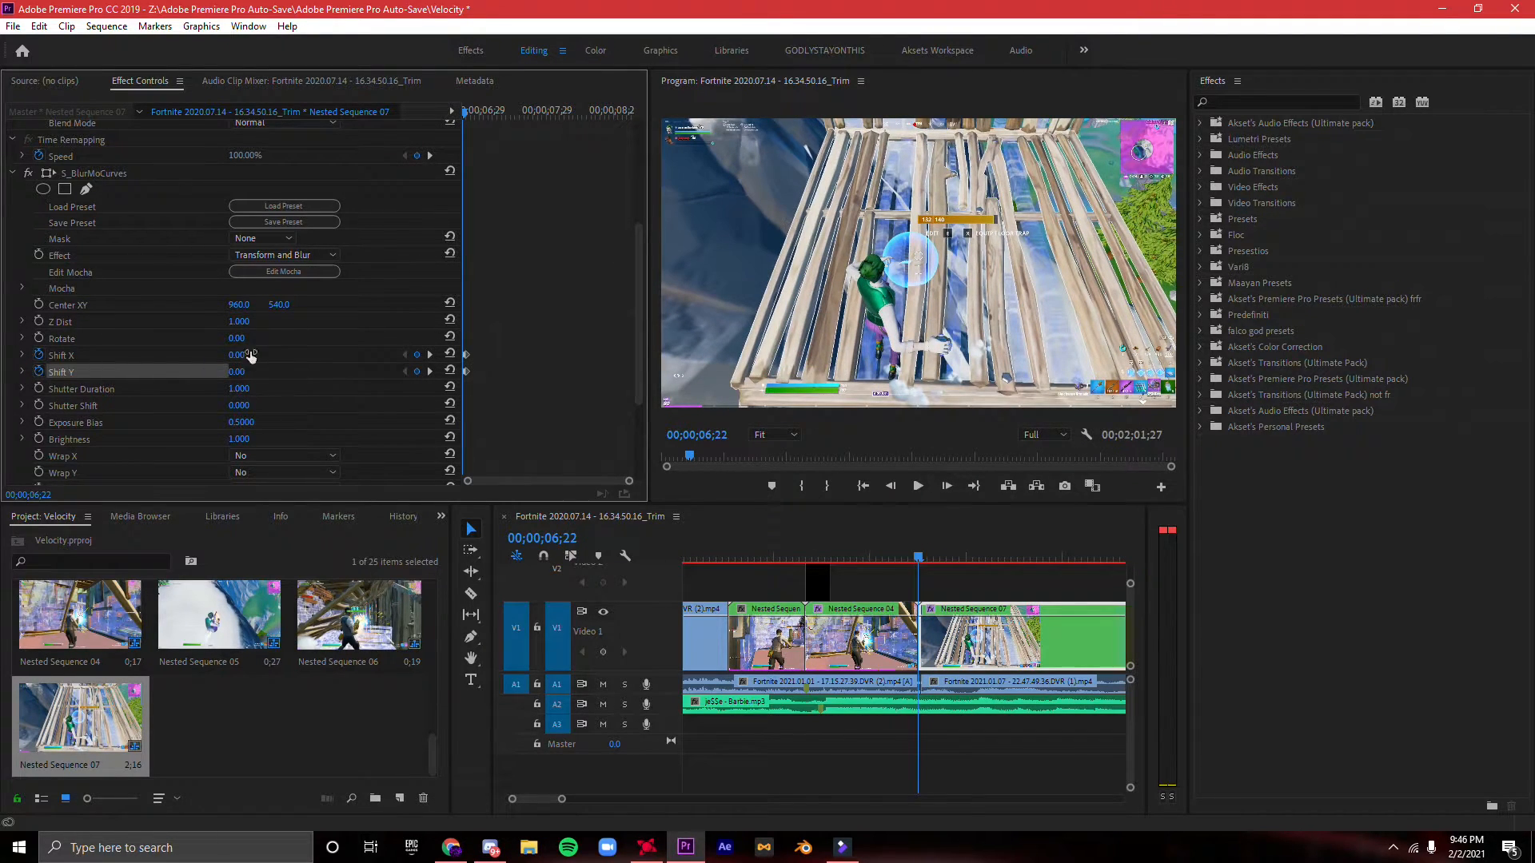
{"action": "type", "text": "-300"}
{"action": "key", "text": "Return"}
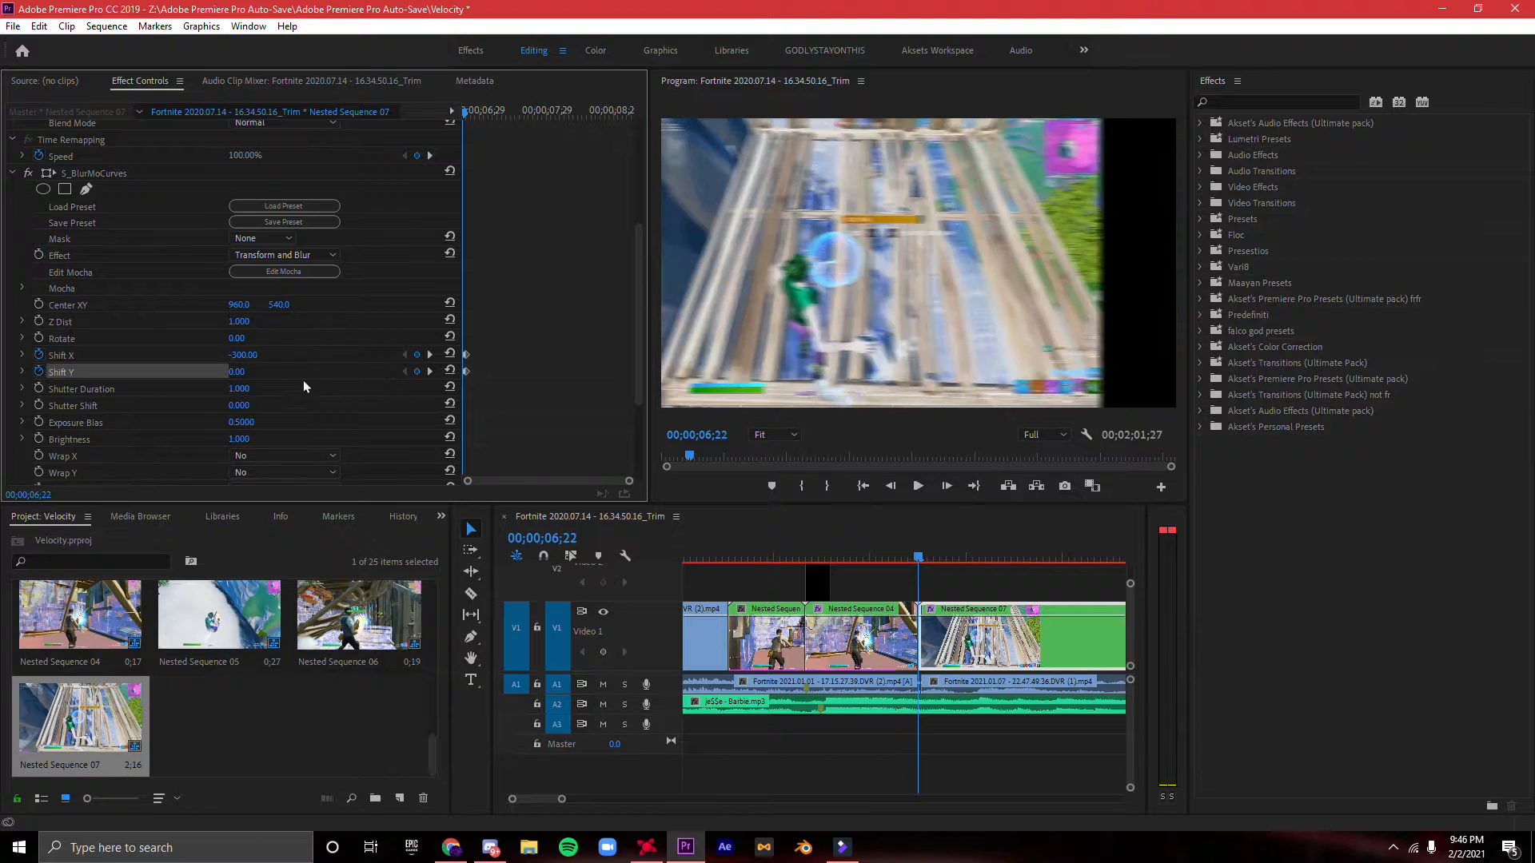
{"action": "type", "text": "300"}
{"action": "key", "text": "Return"}
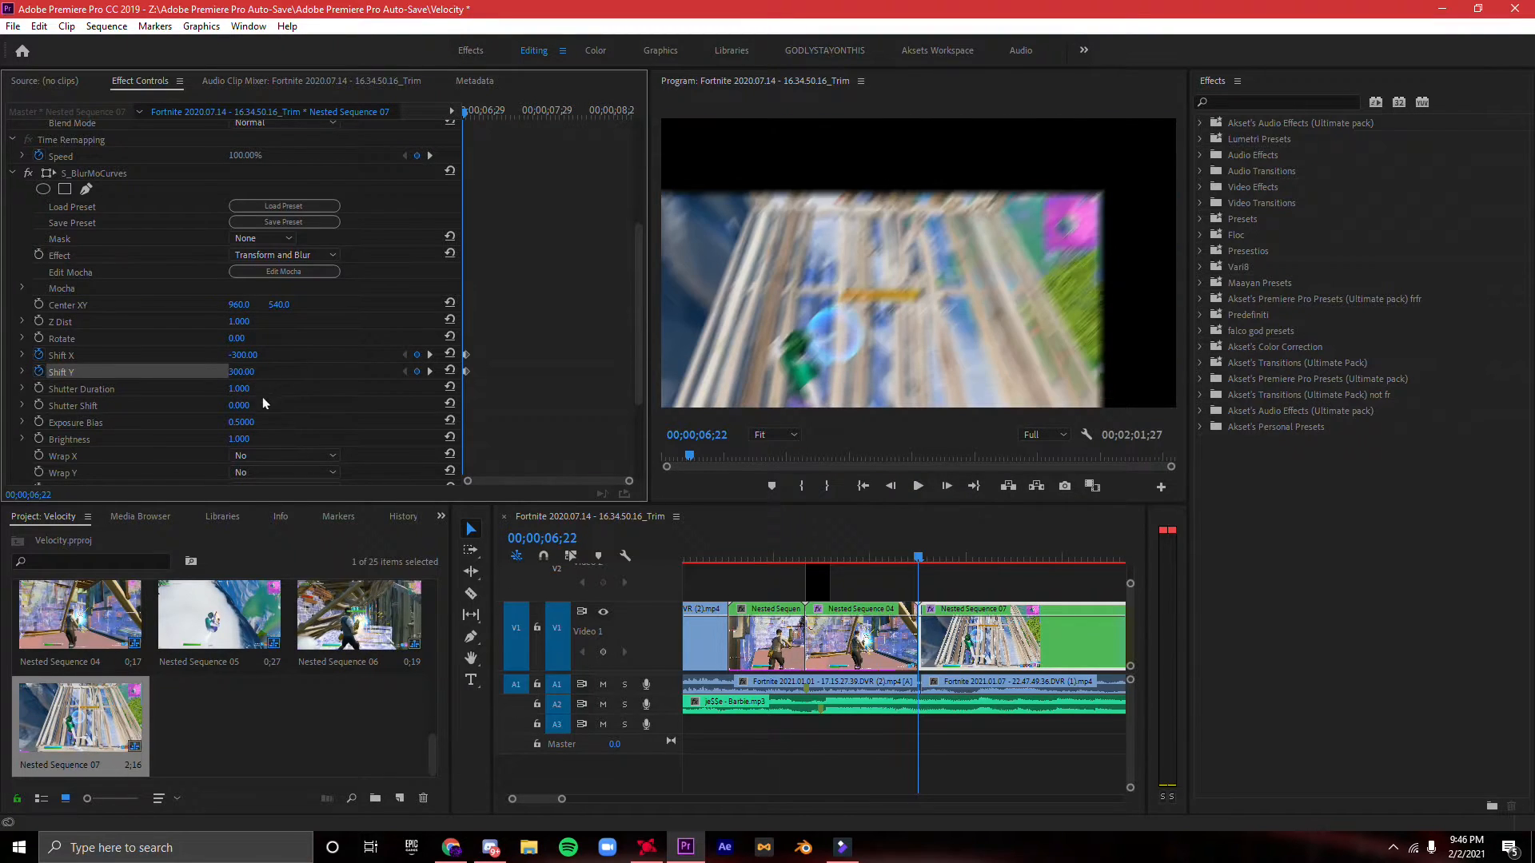
- Set Wrap X and Wrap Y of the second nested clip's S_BlurMoCurves to Reflect
{"action": "left_click", "coordinate": [275, 455]}
{"action": "left_click", "coordinate": [276, 505]}
{"action": "left_click", "coordinate": [271, 472]}
{"action": "left_click", "coordinate": [270, 522]}
- Play the montage from just before the new blur transition through to the end of the last clip
{"action": "left_click_drag", "start_coordinate": [924, 551], "coordinate": [890, 545]}
{"action": "left_click_drag", "start_coordinate": [562, 798], "coordinate": [586, 799]}
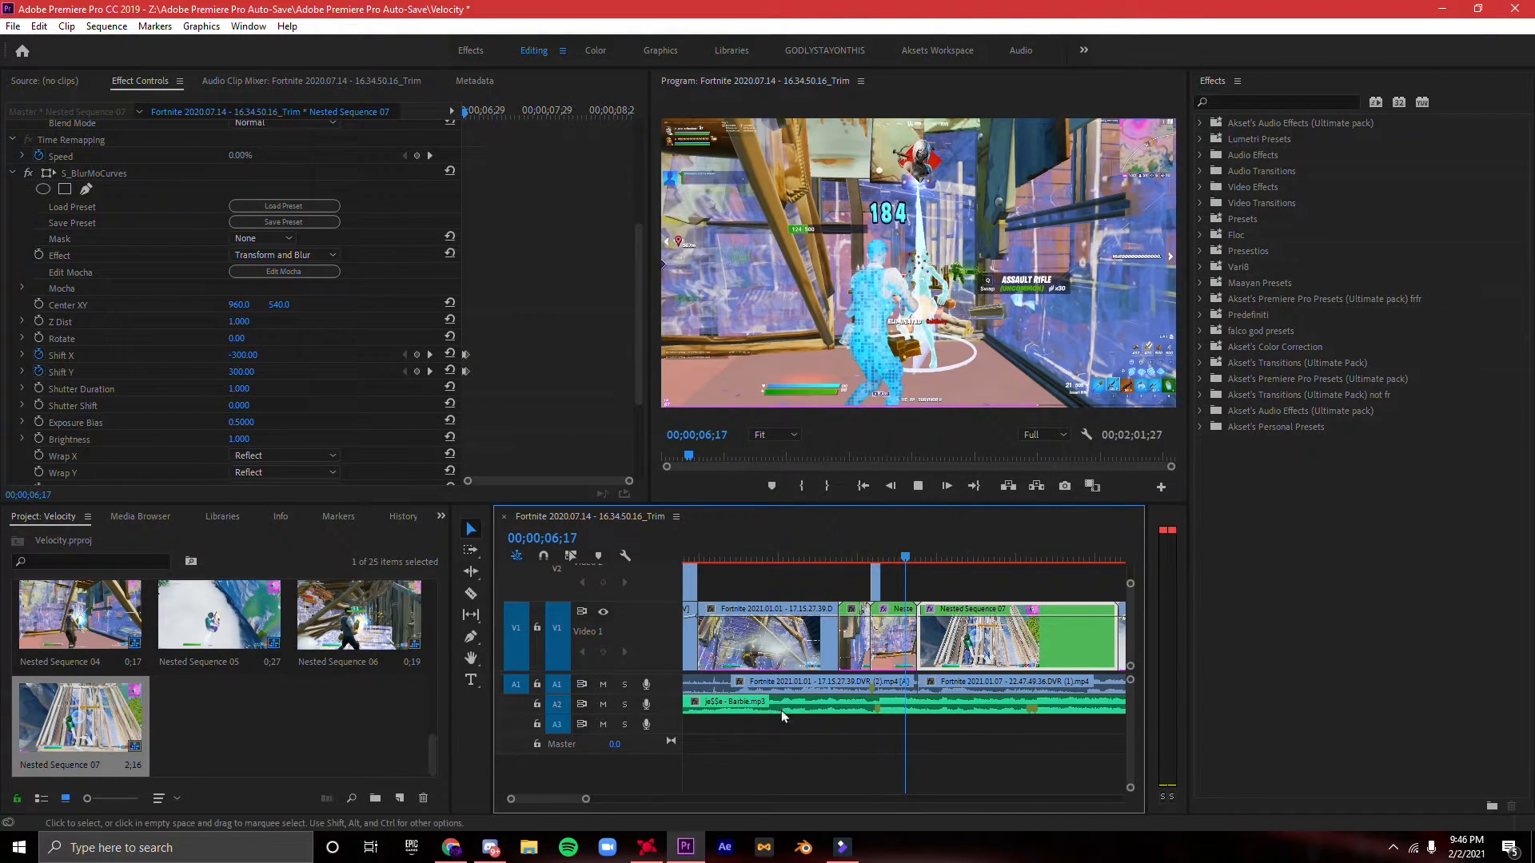
{"action": "key", "text": "space"}
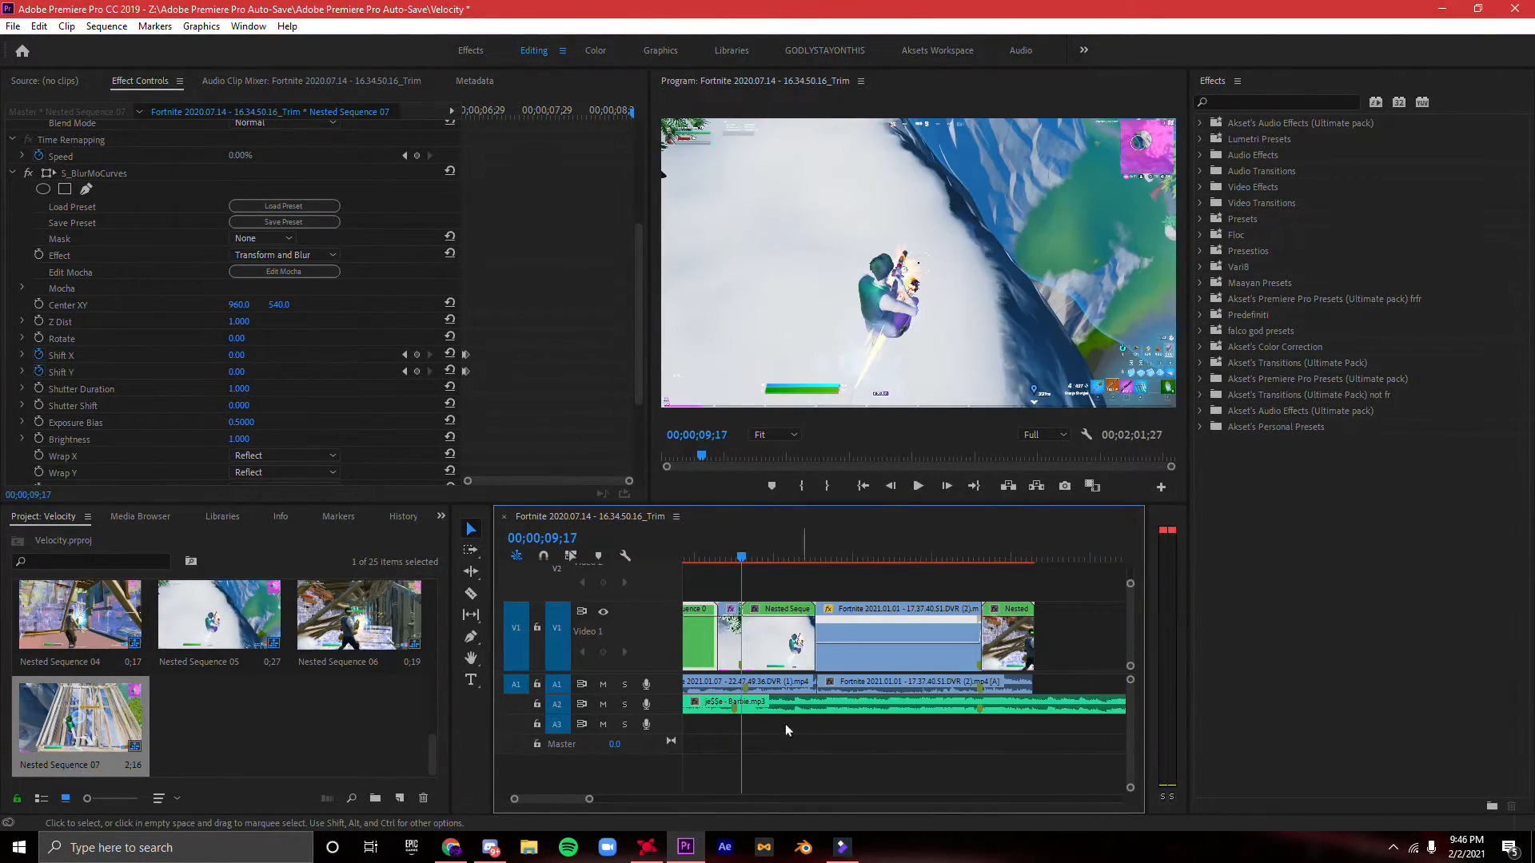
{"action": "left_click_drag", "start_coordinate": [592, 799], "coordinate": [621, 799]}
{"action": "left_click", "coordinate": [961, 617]}
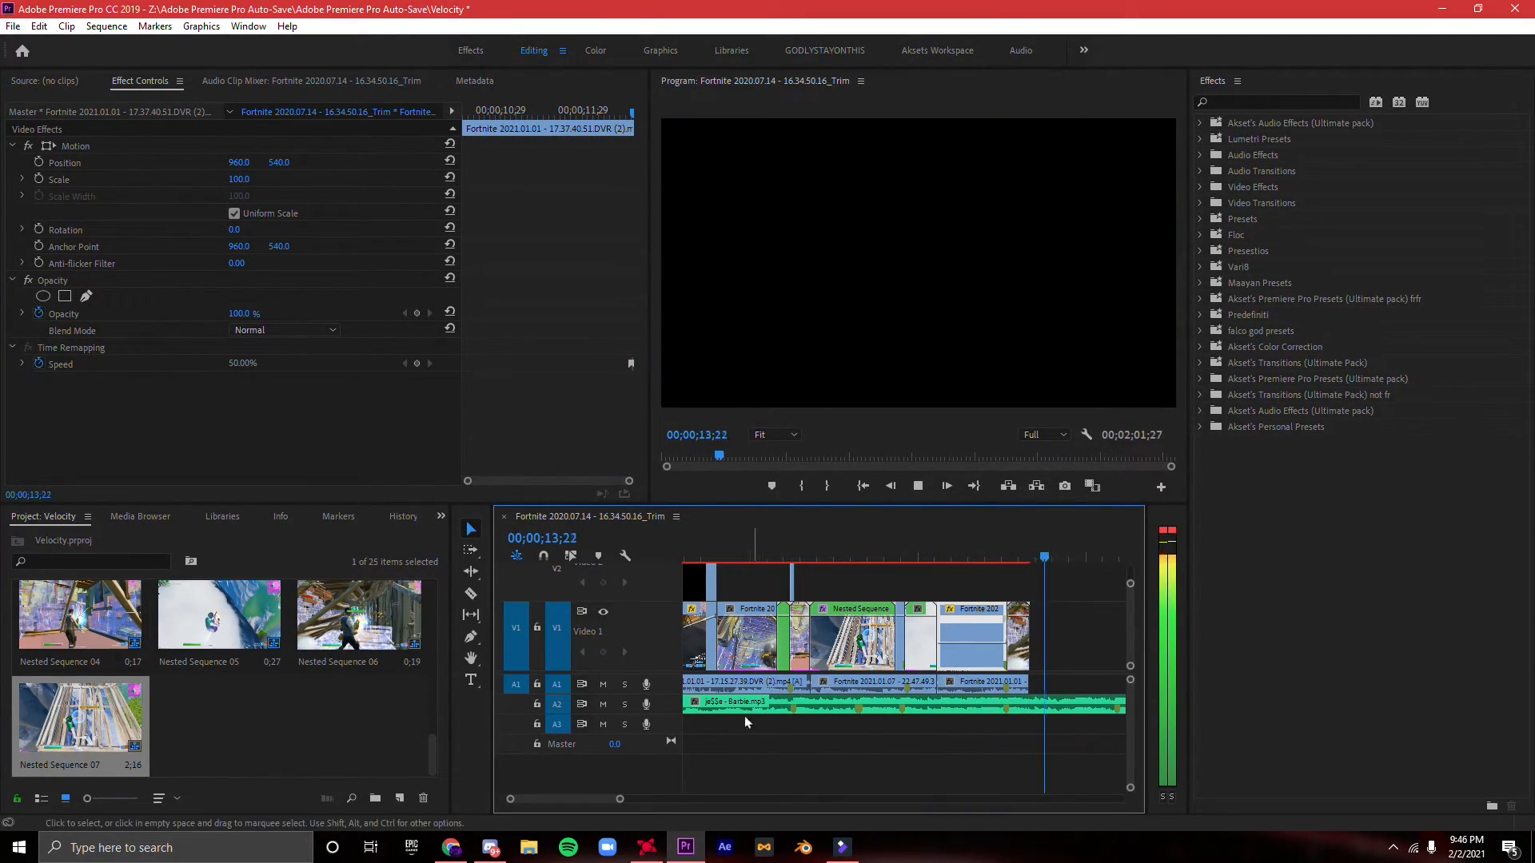
{"action": "key", "text": "space"}
- Replay the montage from its beginning through the blur transition, and check the footage around the second kill
{"action": "left_click_drag", "start_coordinate": [618, 801], "coordinate": [720, 792]}
{"action": "key", "text": "Up"}
{"action": "key", "text": "Up"}
{"action": "key", "text": "Up"}
{"action": "key", "text": "Up"}
{"action": "key", "text": "Up"}
{"action": "key", "text": "Up"}
{"action": "key", "text": "Up"}
{"action": "key", "text": "Up"}
{"action": "key", "text": "Up"}
{"action": "key", "text": "Up"}
{"action": "key", "text": "Up"}
{"action": "key", "text": "space"}
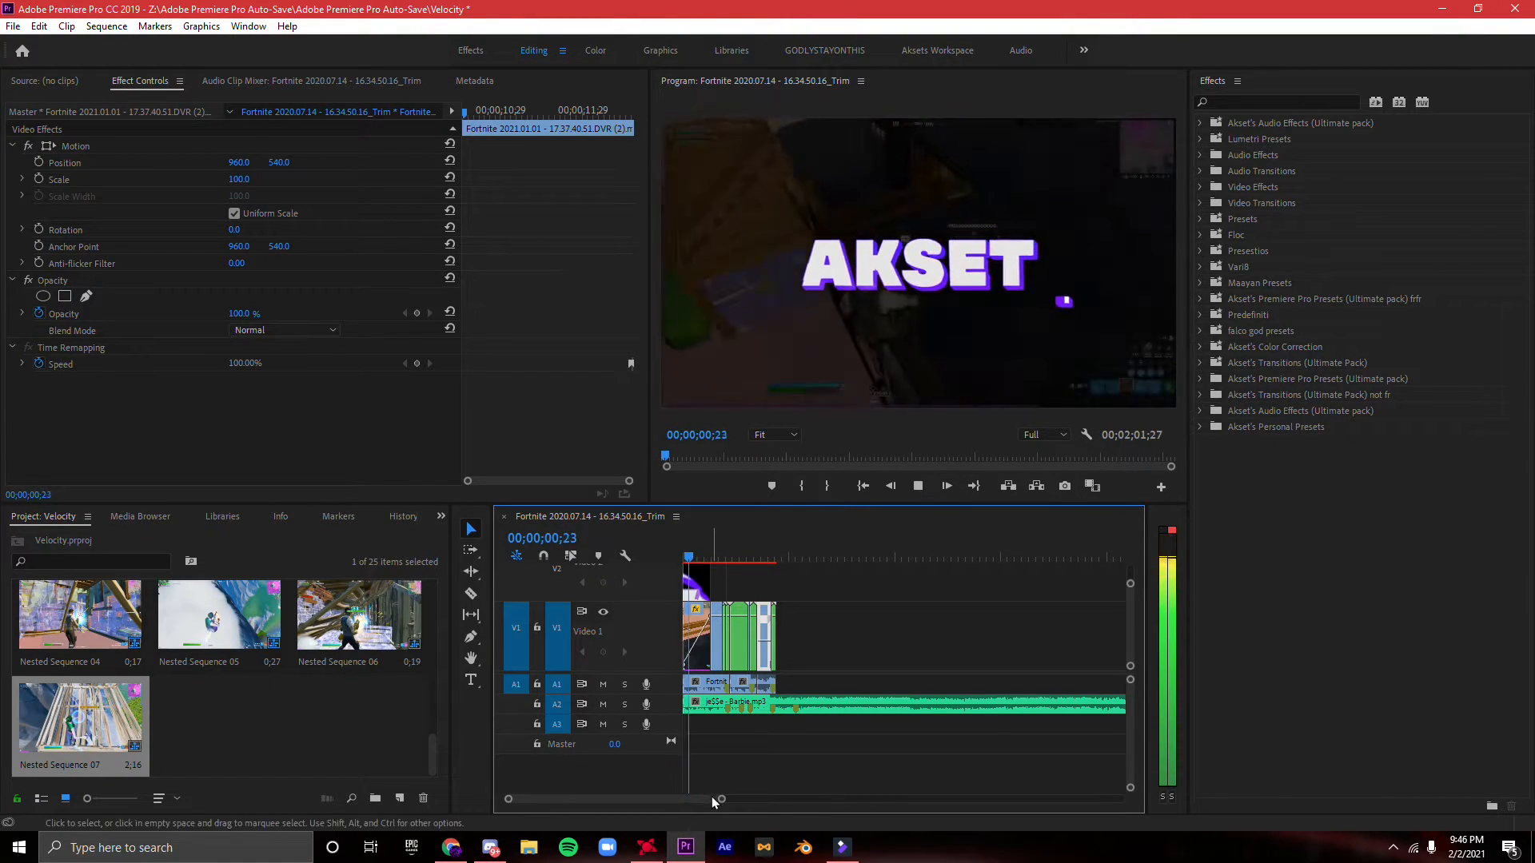
{"action": "left_click_drag", "start_coordinate": [721, 801], "coordinate": [688, 799]}
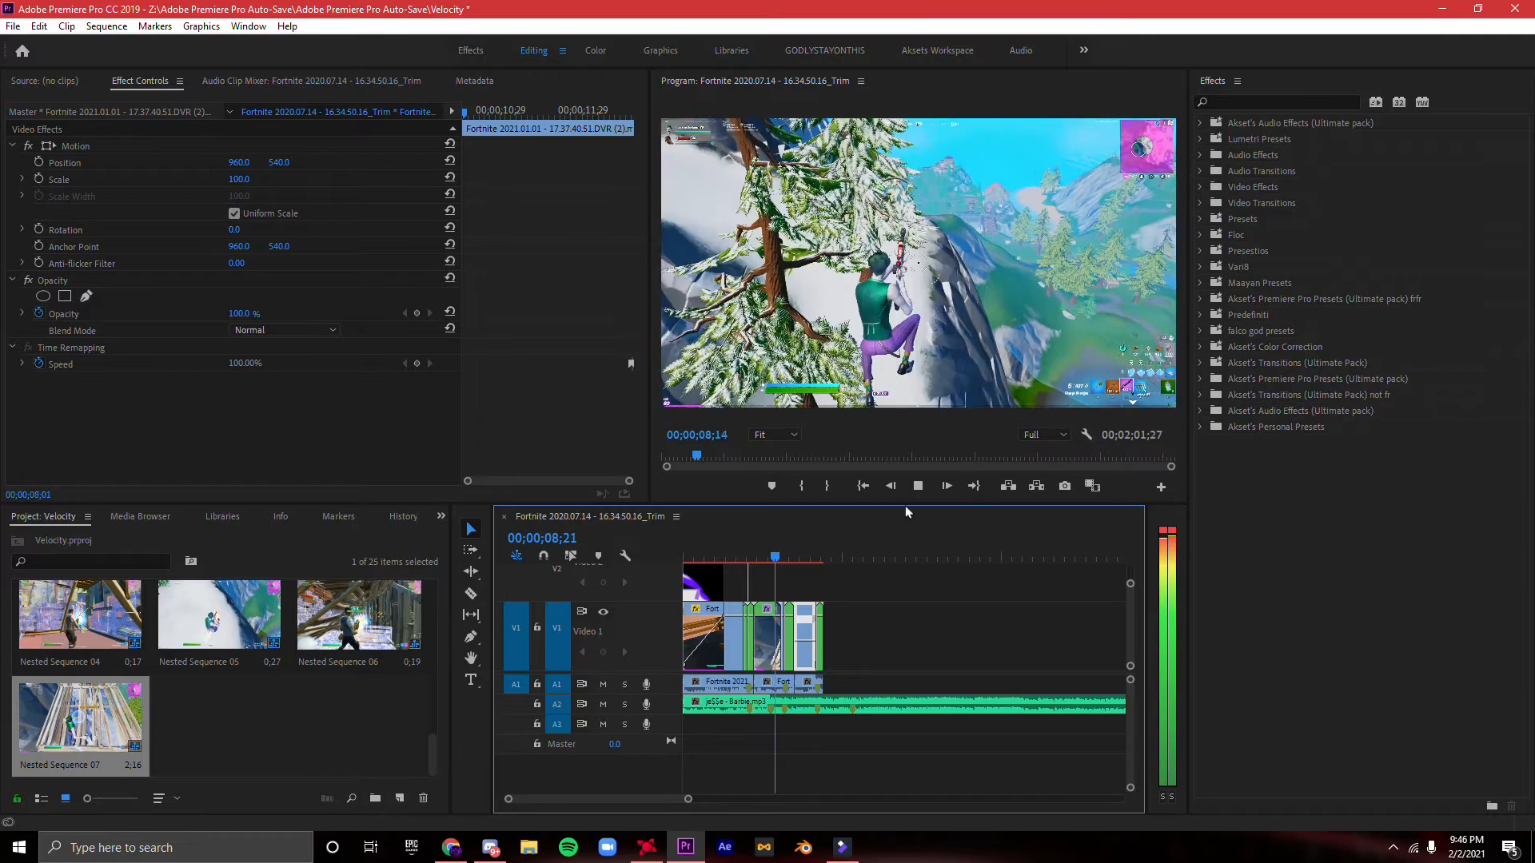
{"action": "left_click", "coordinate": [814, 556]}
{"action": "mouse_move", "coordinate": [802, 559]}
{"action": "left_mouse_down"}
{"action": "mouse_move", "coordinate": [840, 555]}
{"action": "mouse_move", "coordinate": [787, 566]}
{"action": "left_mouse_up"}
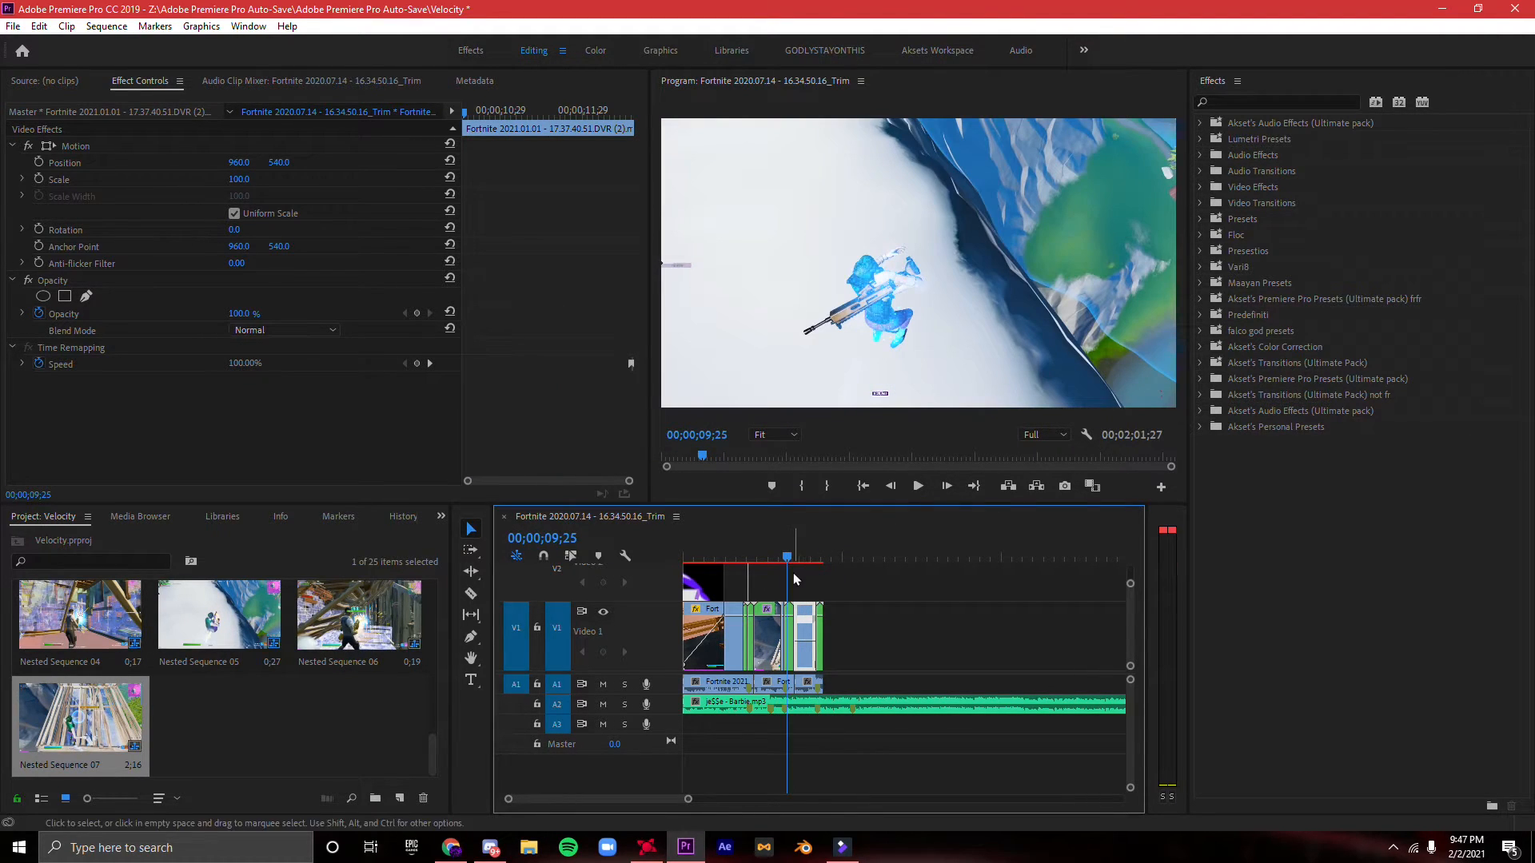
{"action": "left_click", "coordinate": [797, 743]}
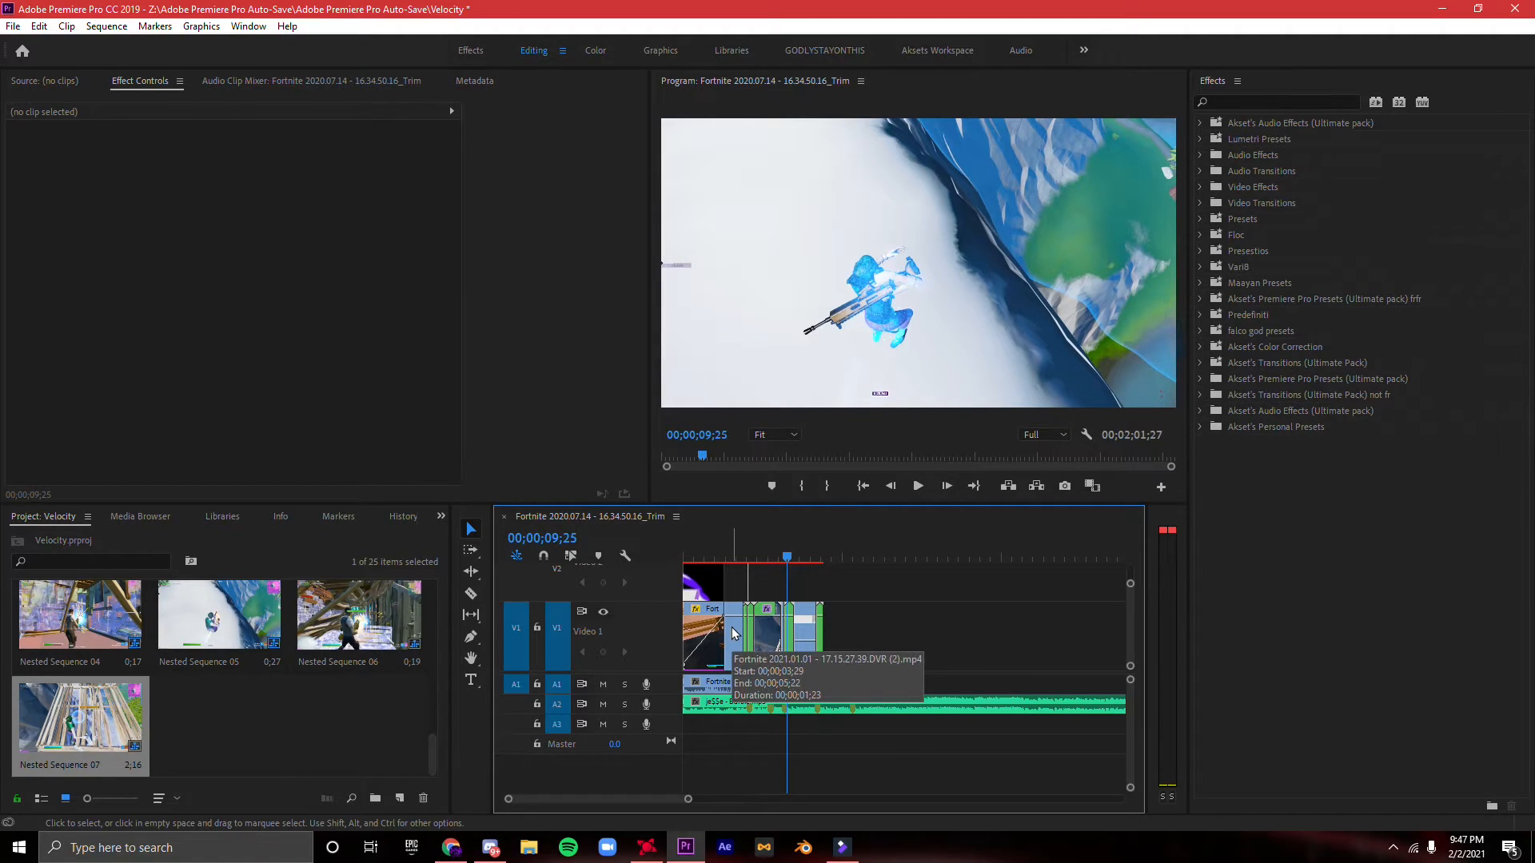